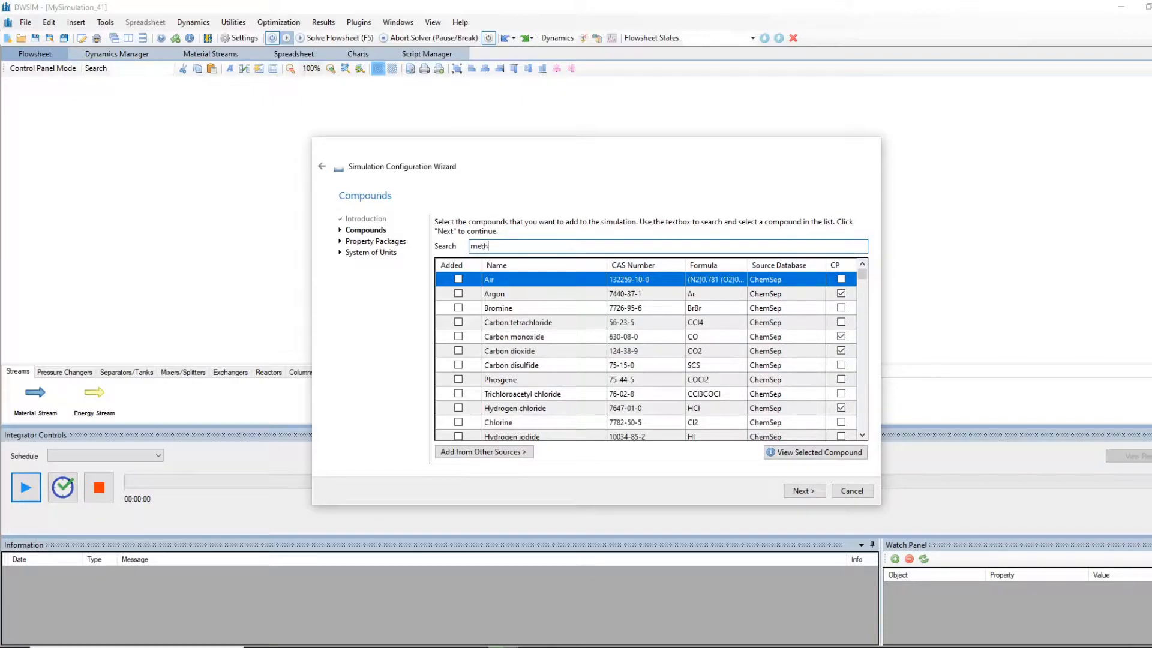
Step: Search the compound list for methane and add Methane to the simulation
text(n)
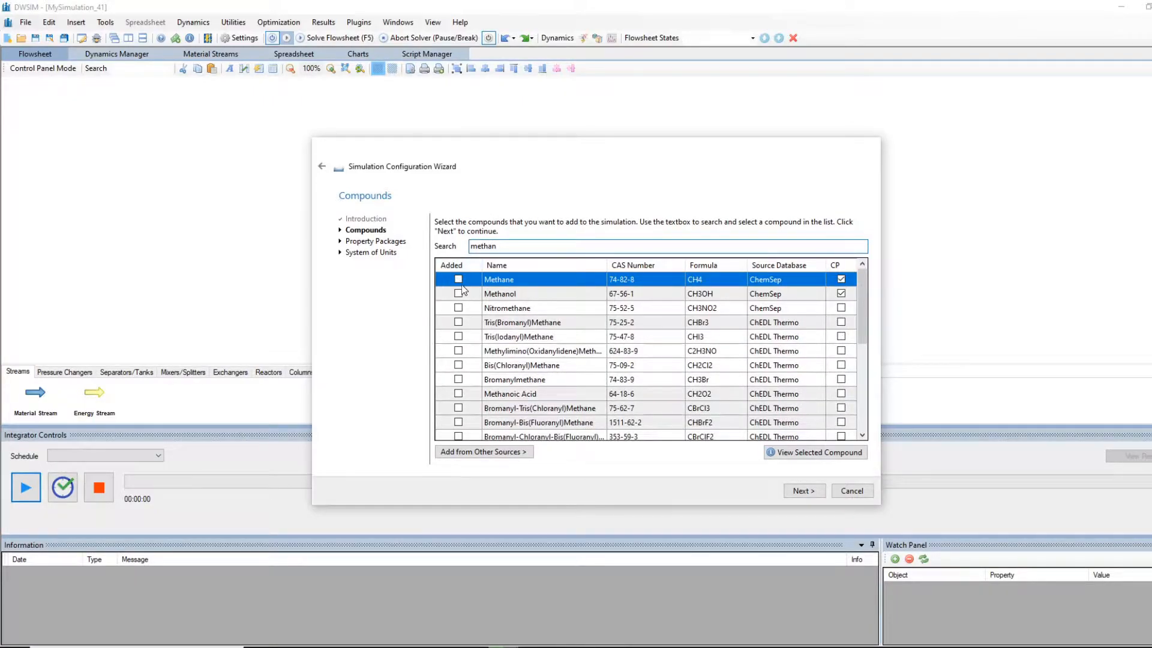
click(457, 280)
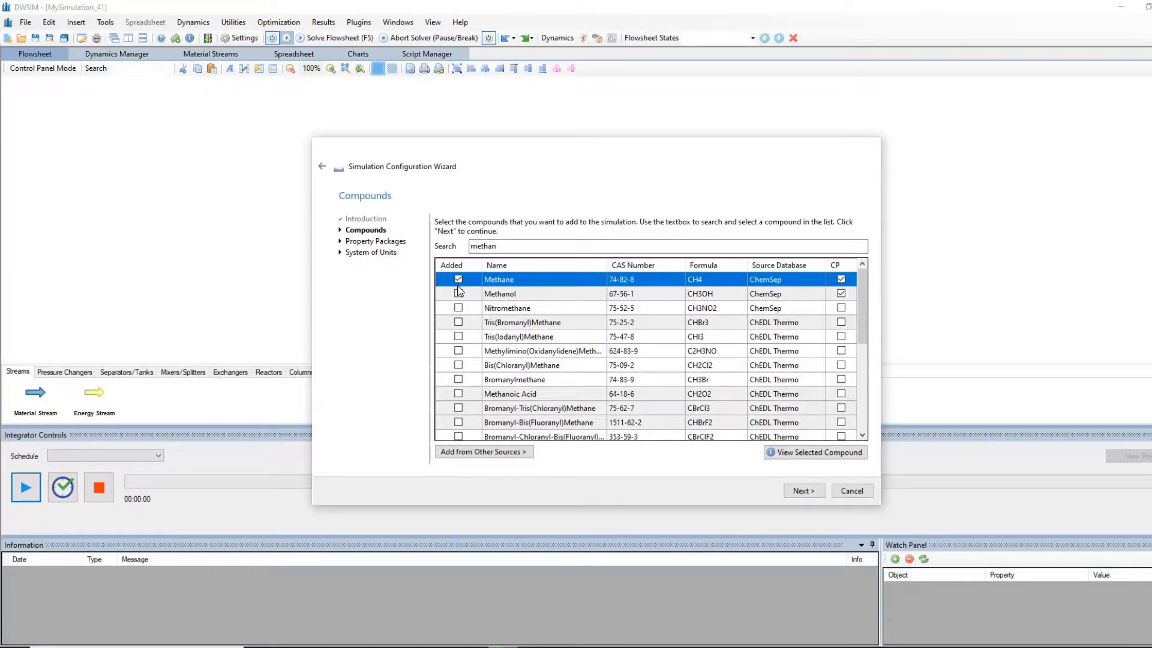
mouse_move(473, 158)
mouse_down()
mouse_move(506, 142)
mouse_move(472, 157)
mouse_up()
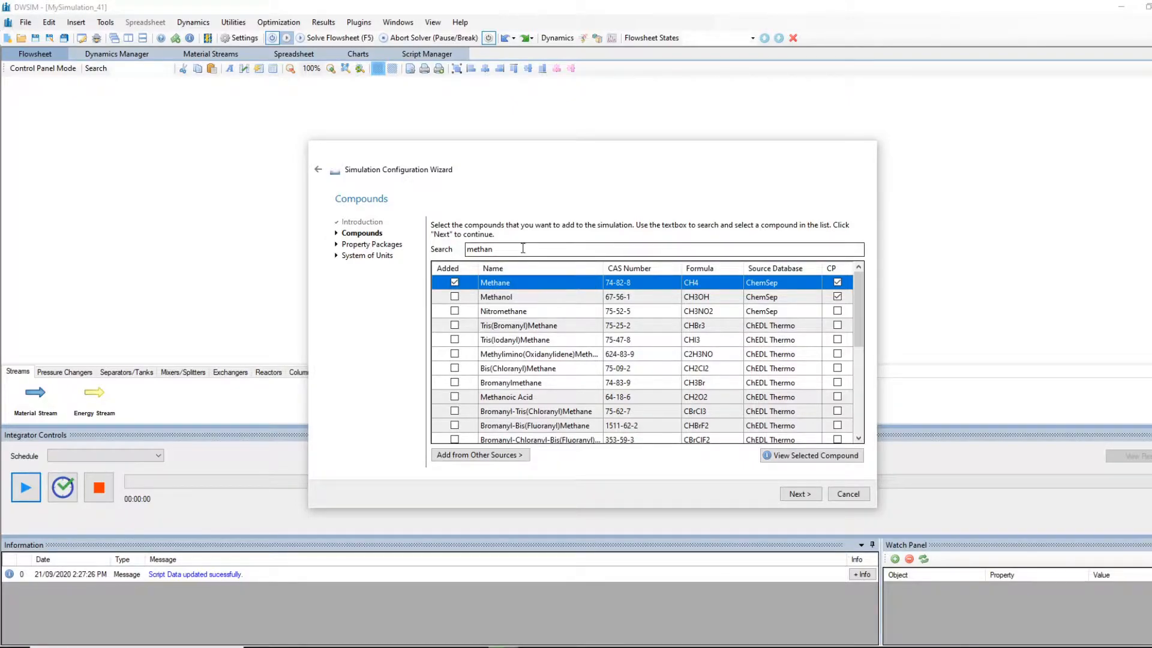
Step: Find helium in the compound list, add Helium-4, and continue to the property packages
drag(488, 247, 462, 246)
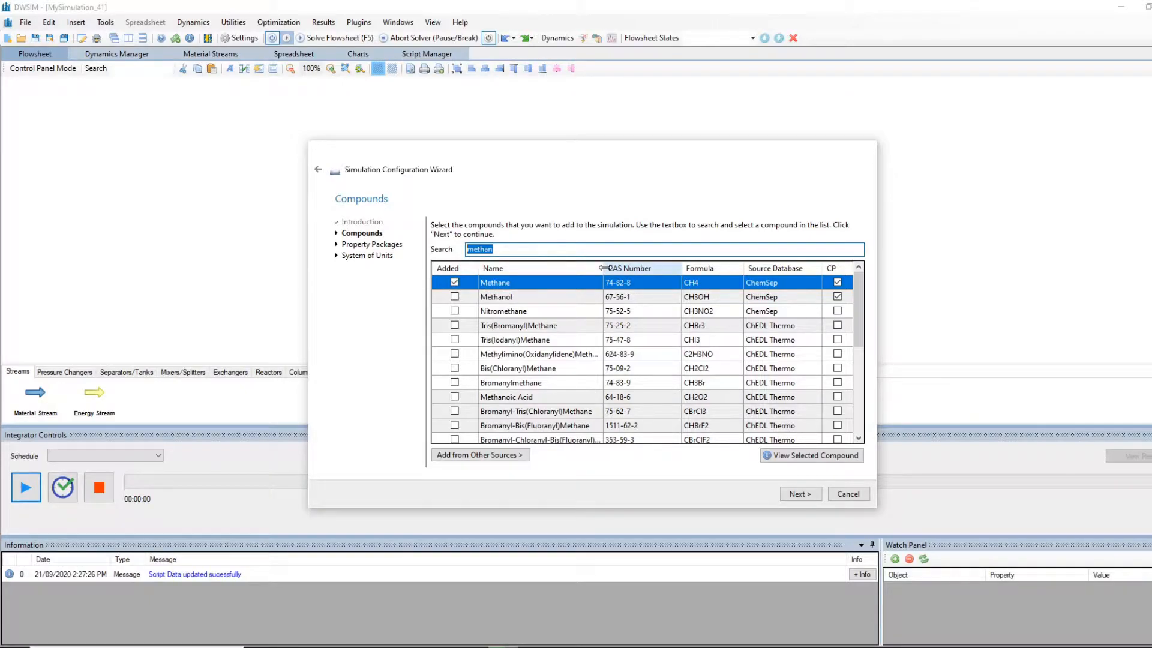
text(h)
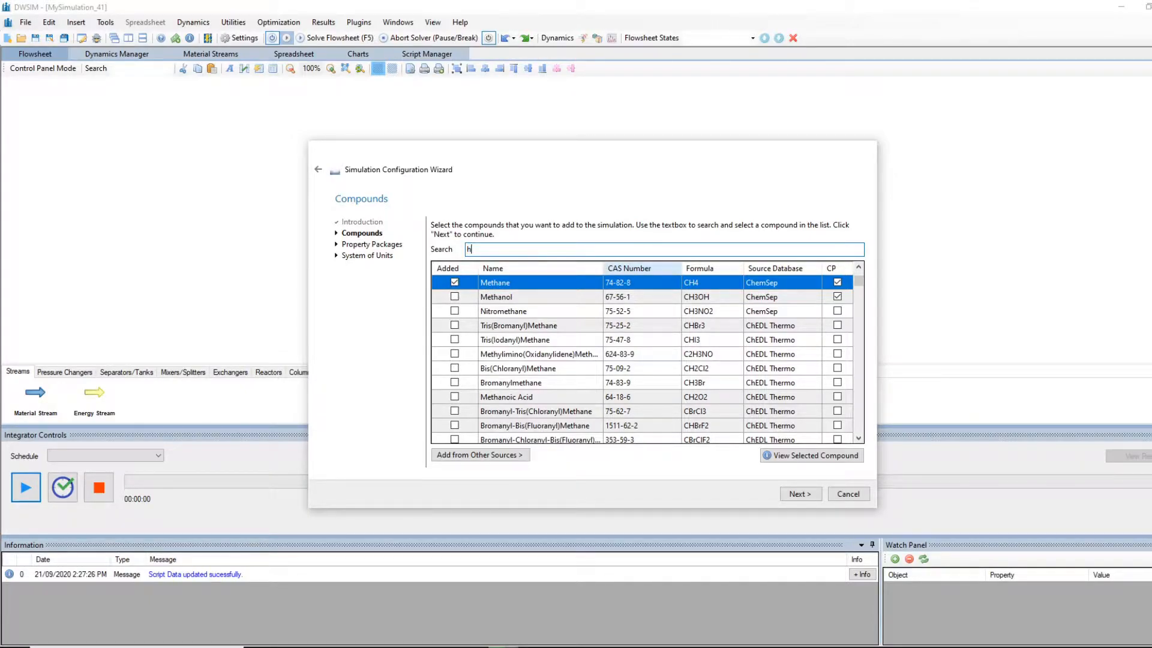
text(eli)
click(455, 283)
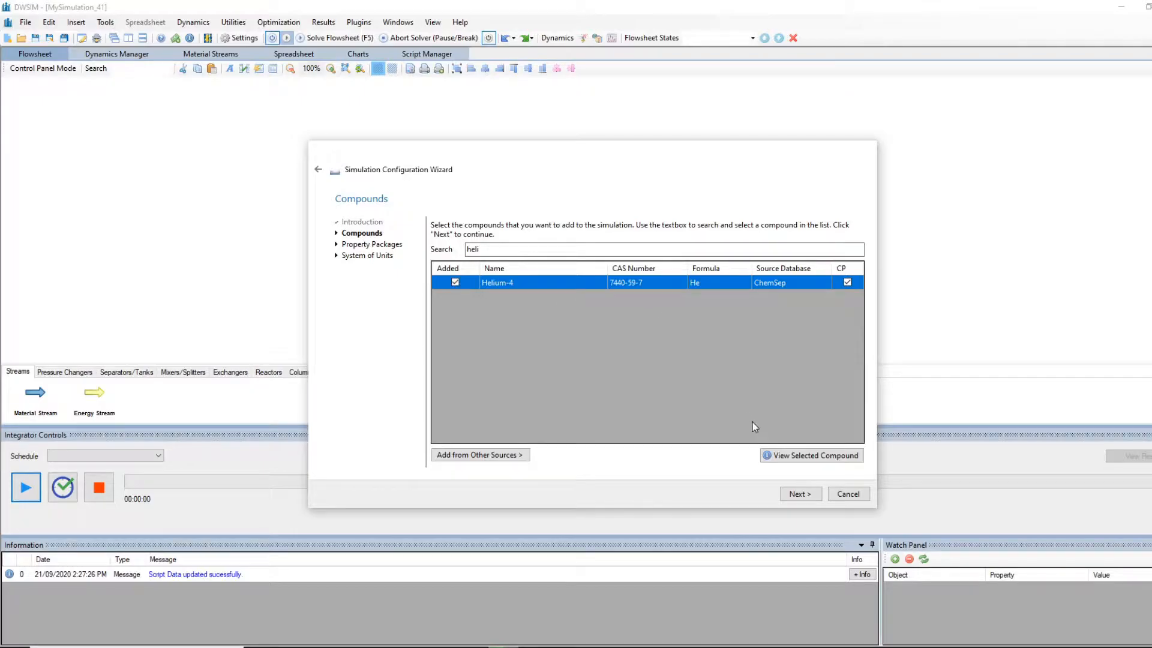
click(796, 495)
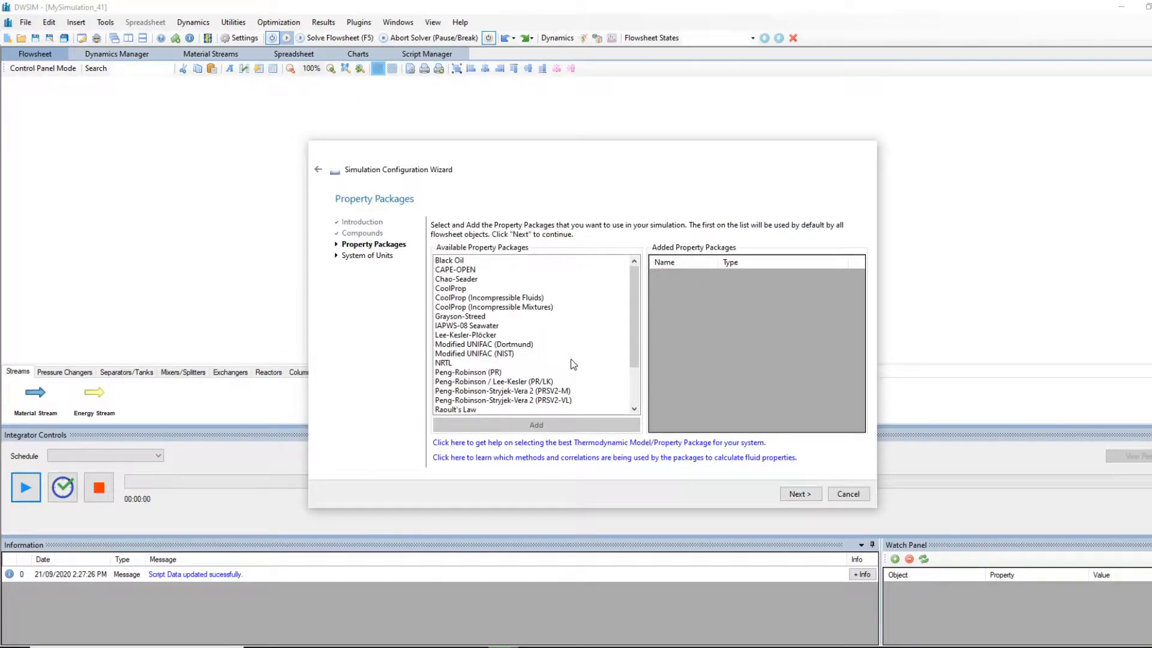
Step: Add Raoult's Law as the property package and continue to the system of units
drag(634, 325, 635, 351)
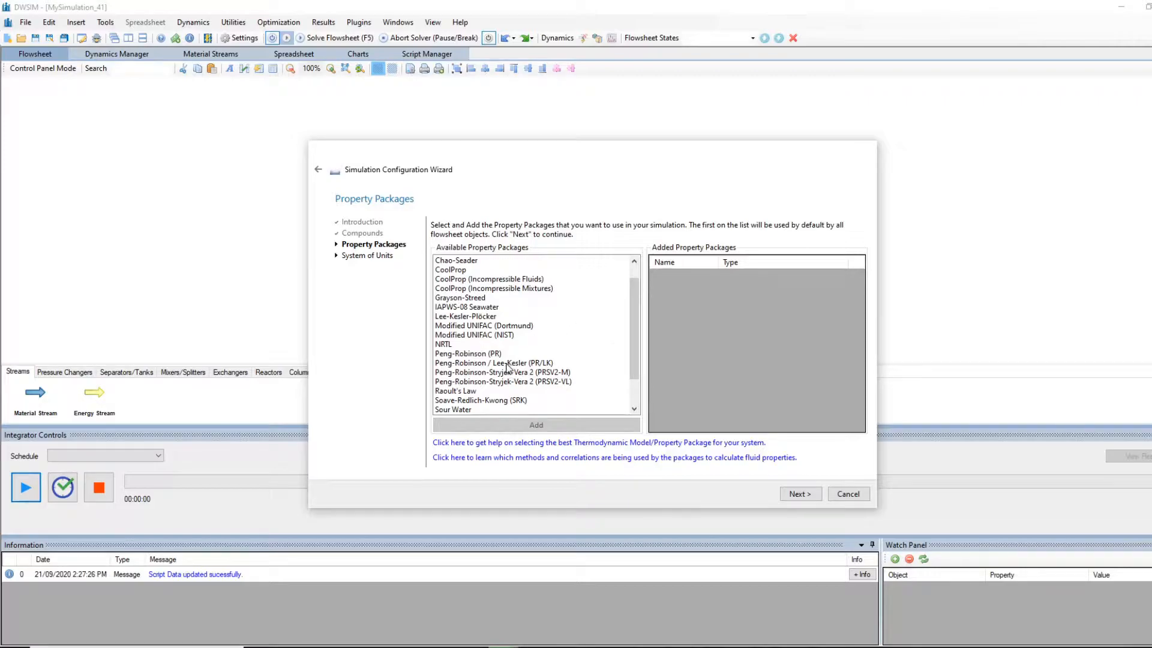
drag(636, 315, 634, 344)
click(467, 354)
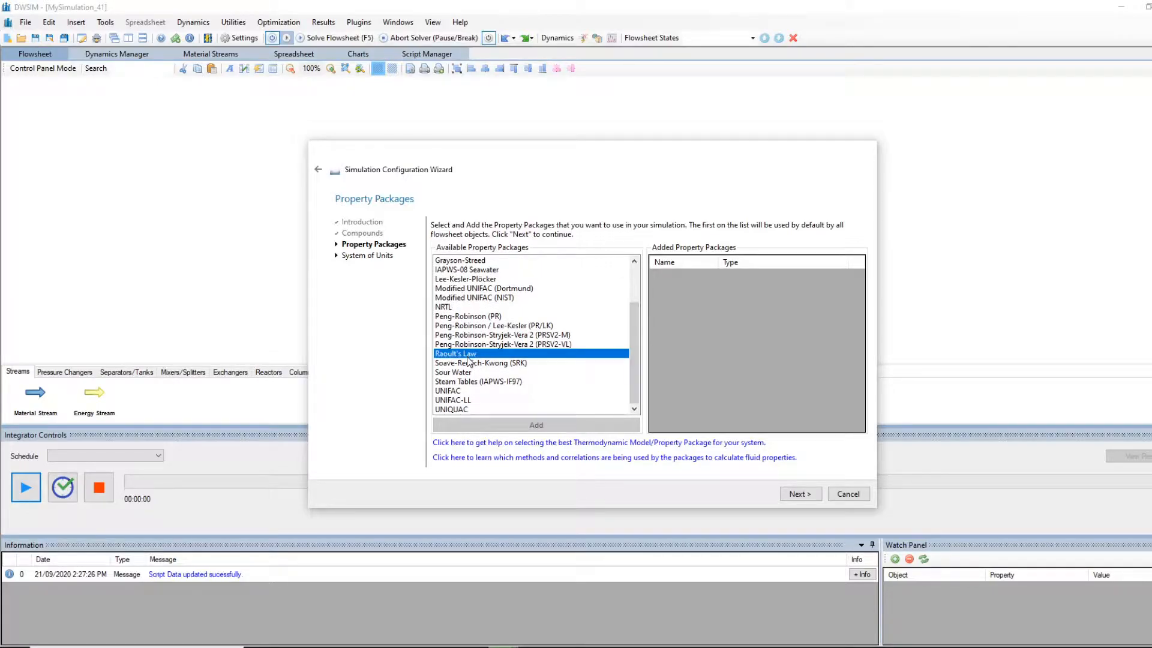
mouse_move(635, 372)
mouse_down()
mouse_move(632, 332)
mouse_move(632, 371)
mouse_up()
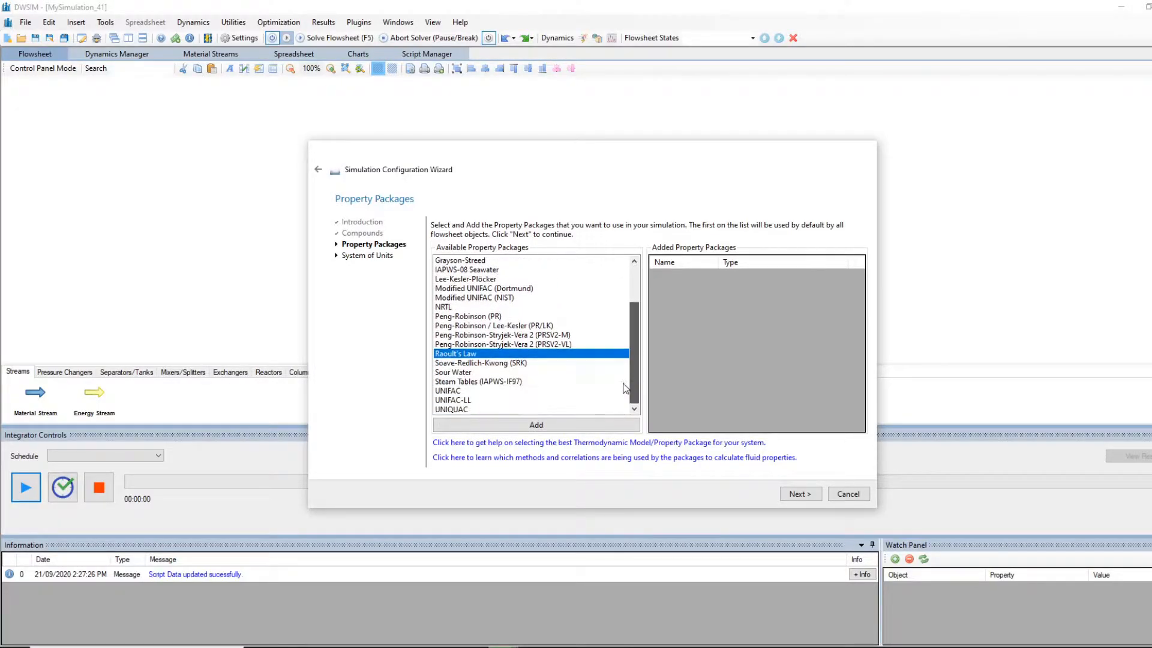
click(551, 427)
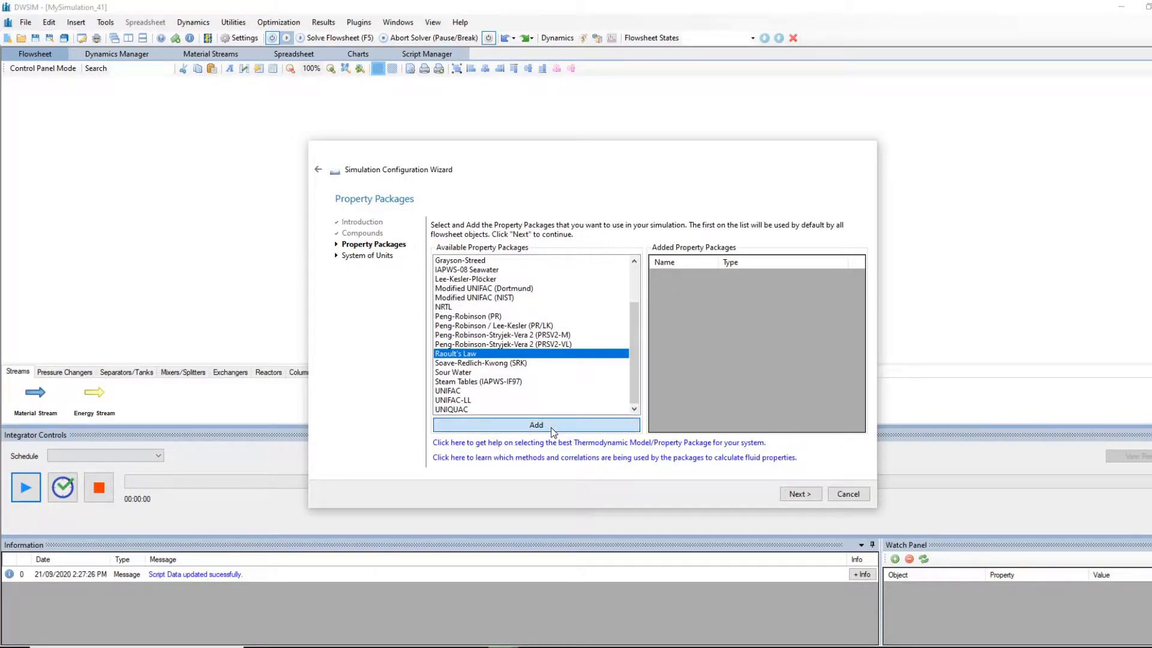
click(789, 492)
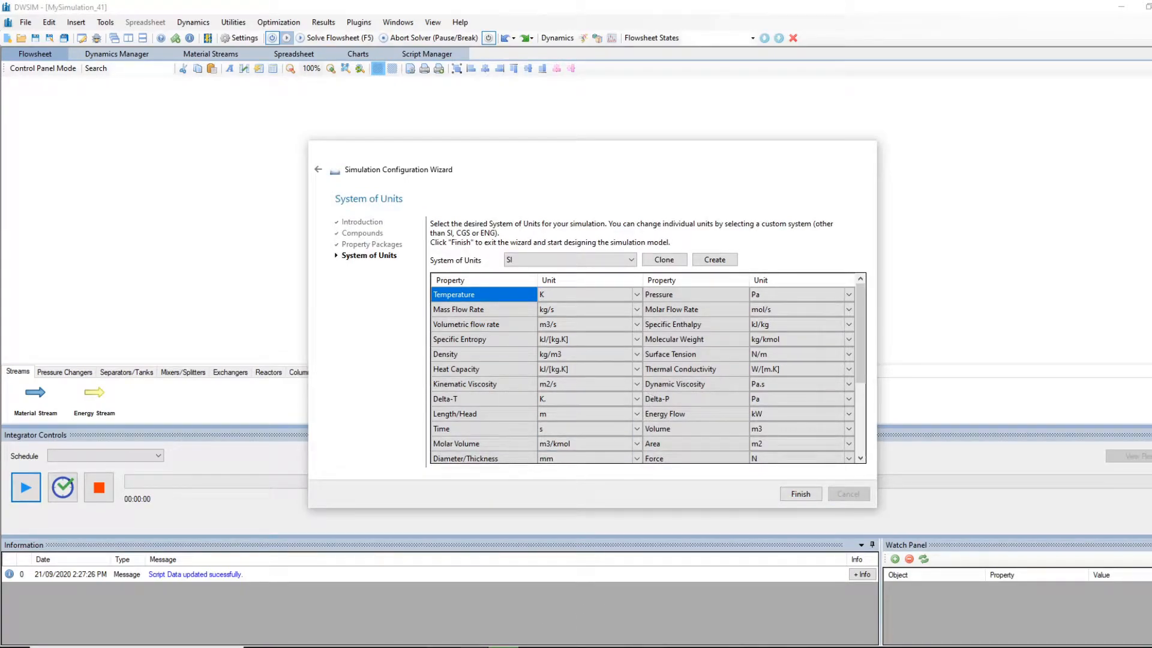
Step: Check the flow units in the Jamboard problem statement, then return to DWSIM and choose MyUnits as the system of units
click(474, 646)
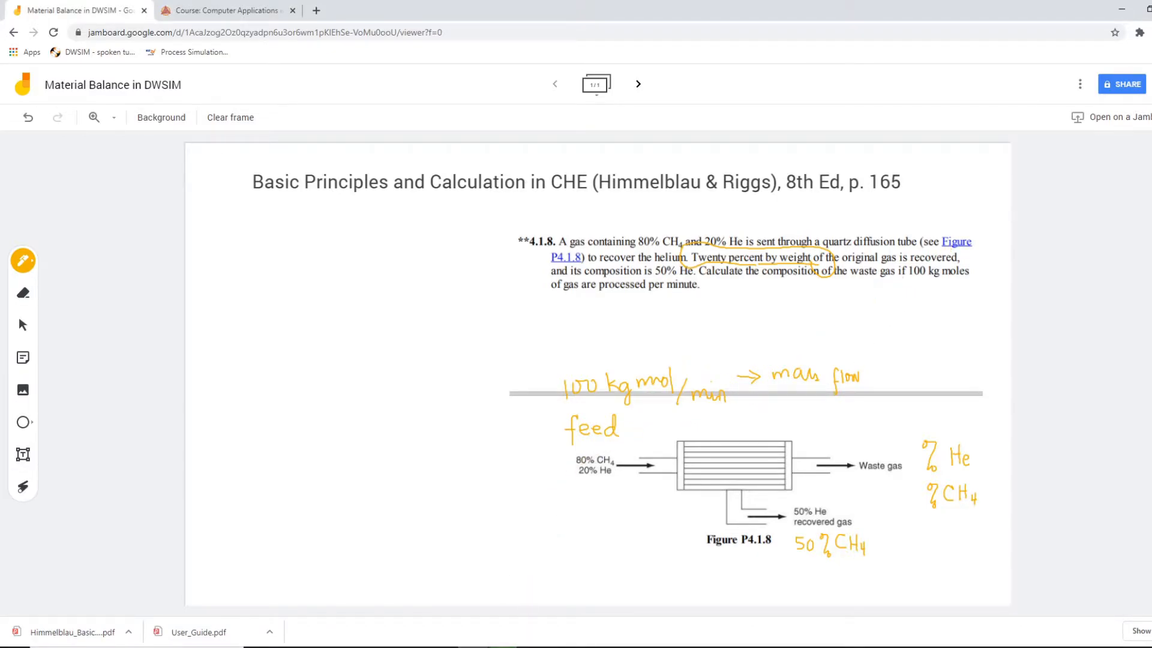
click(475, 647)
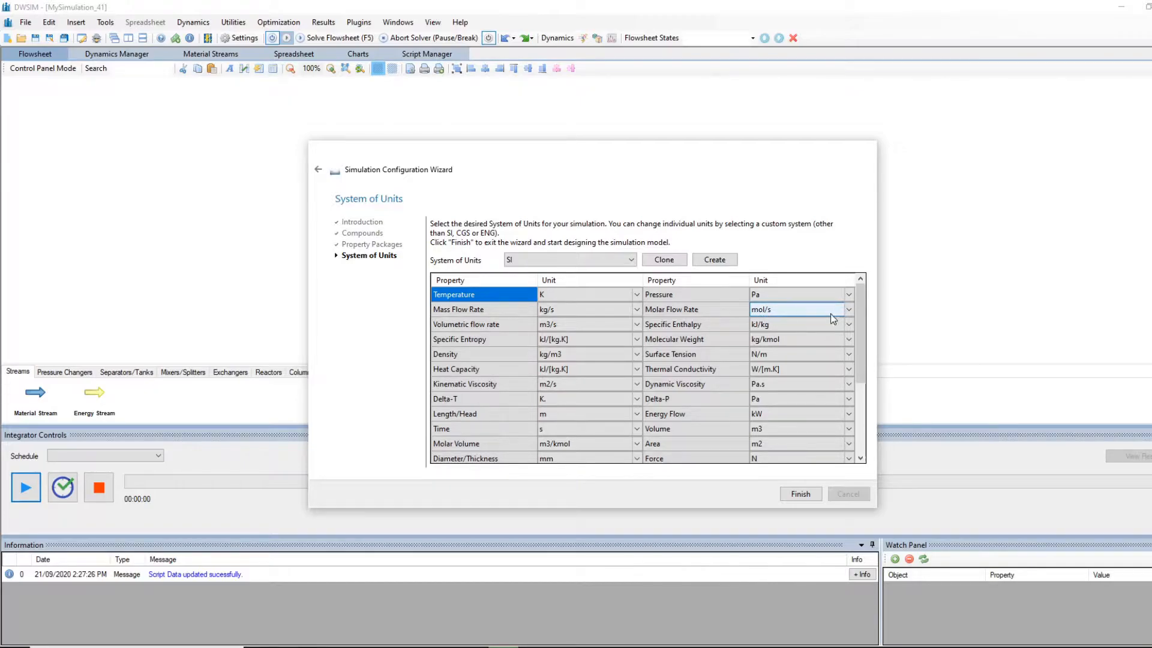
click(850, 311)
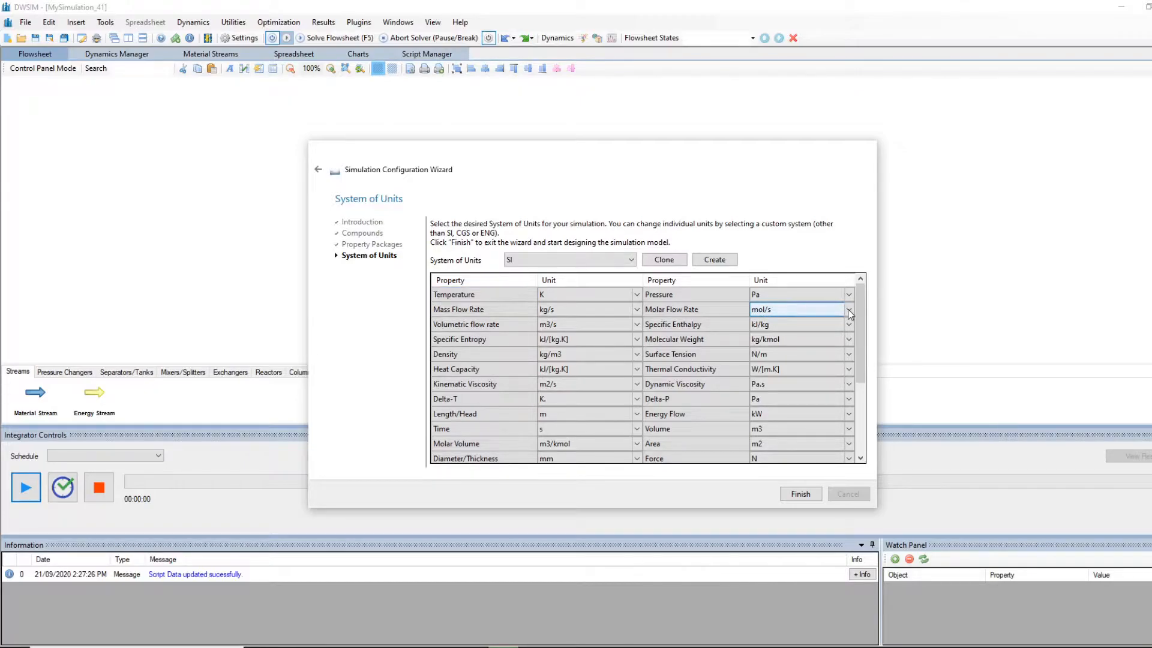
click(597, 261)
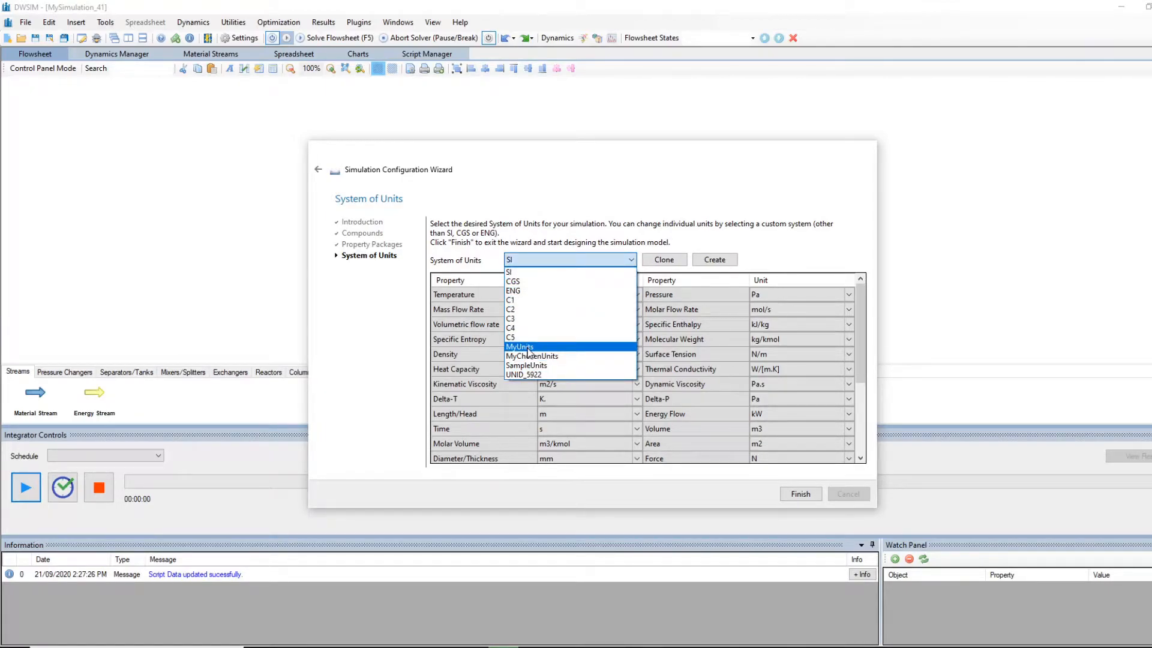
click(531, 347)
Step: Select kmol/s as the molar flow rate unit and finish the simulation configuration wizard
click(820, 309)
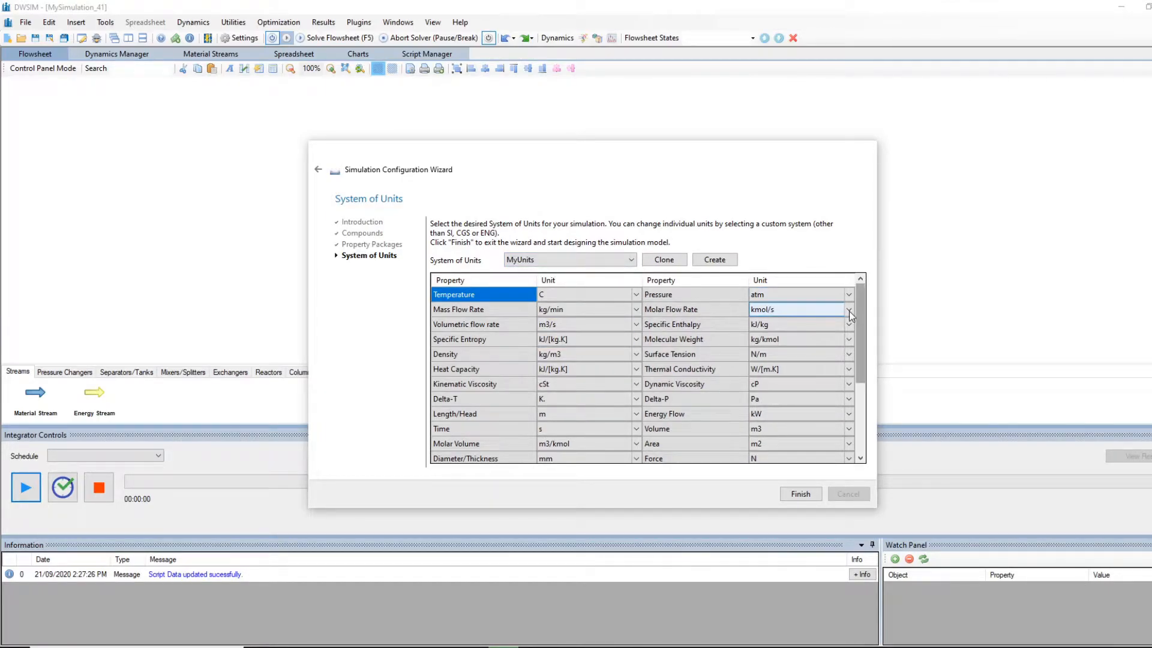
click(848, 310)
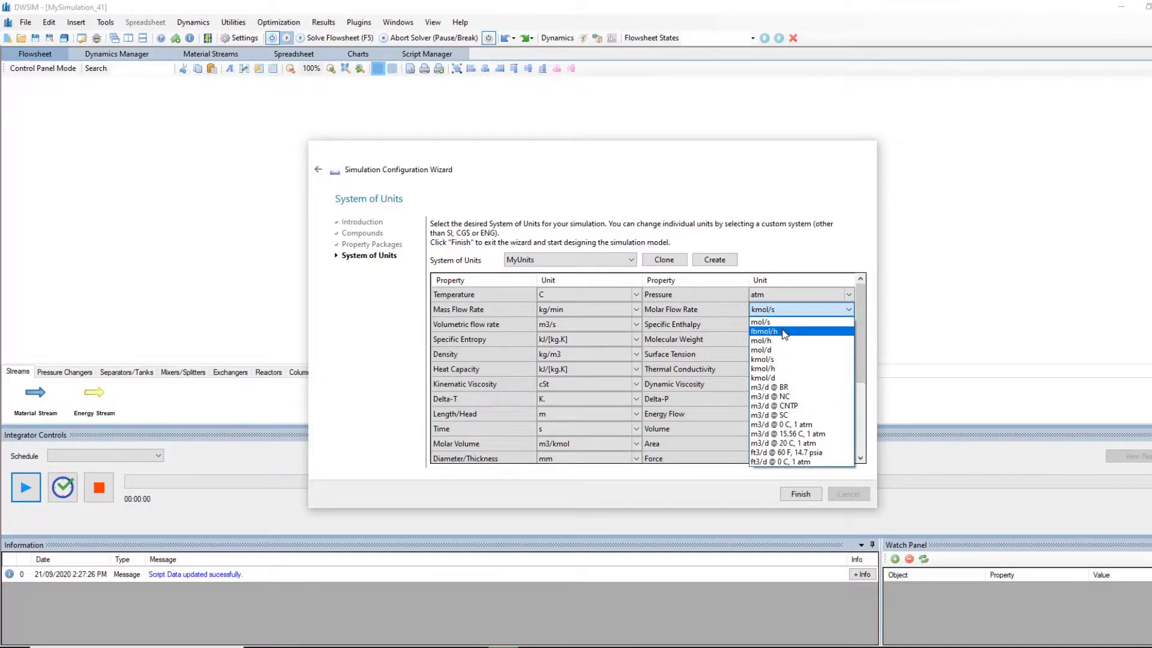
click(769, 360)
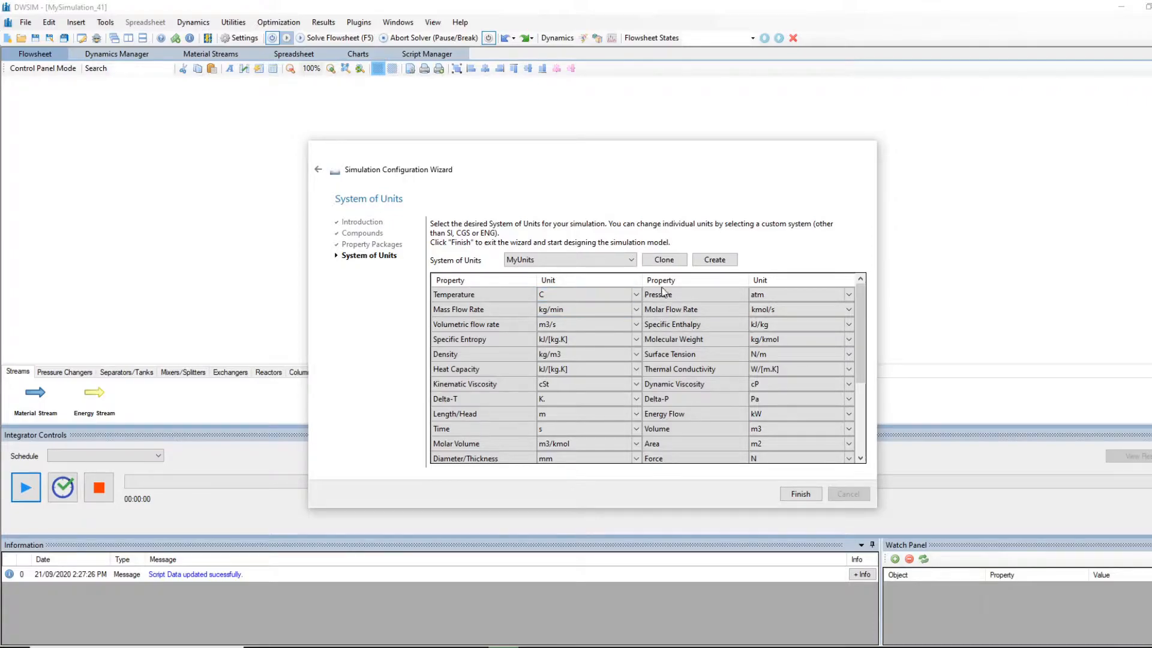
click(792, 495)
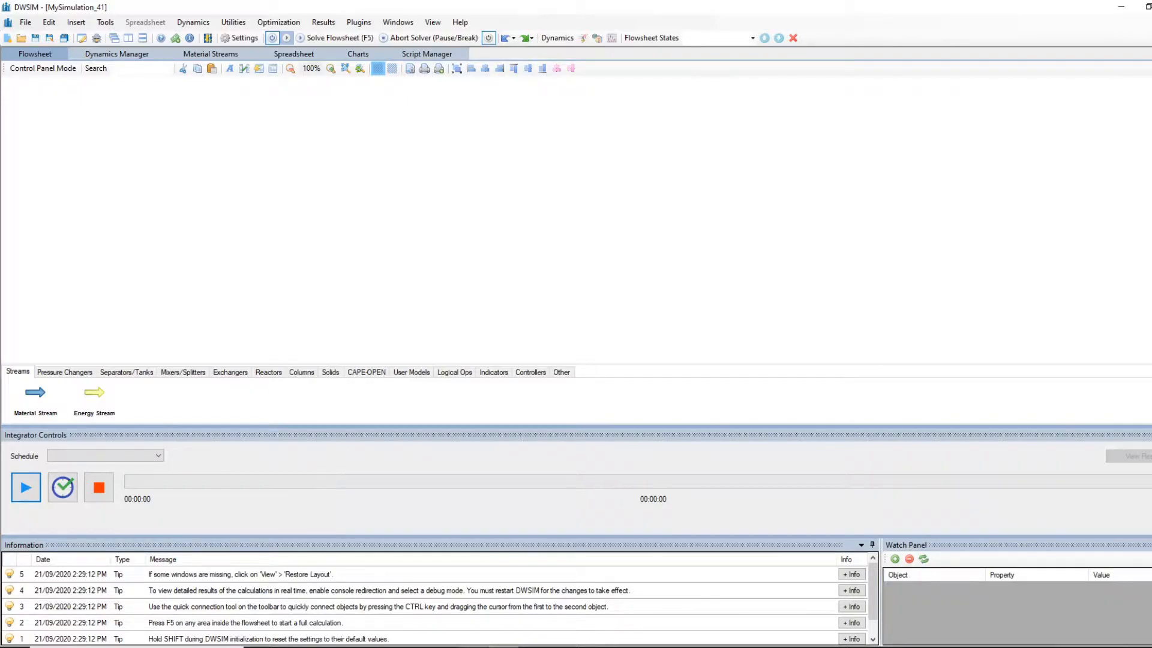
Step: Consult the process diagram in Jamboard, then place a stream splitter on the DWSIM flowsheet with a stream mixer below it
click(473, 647)
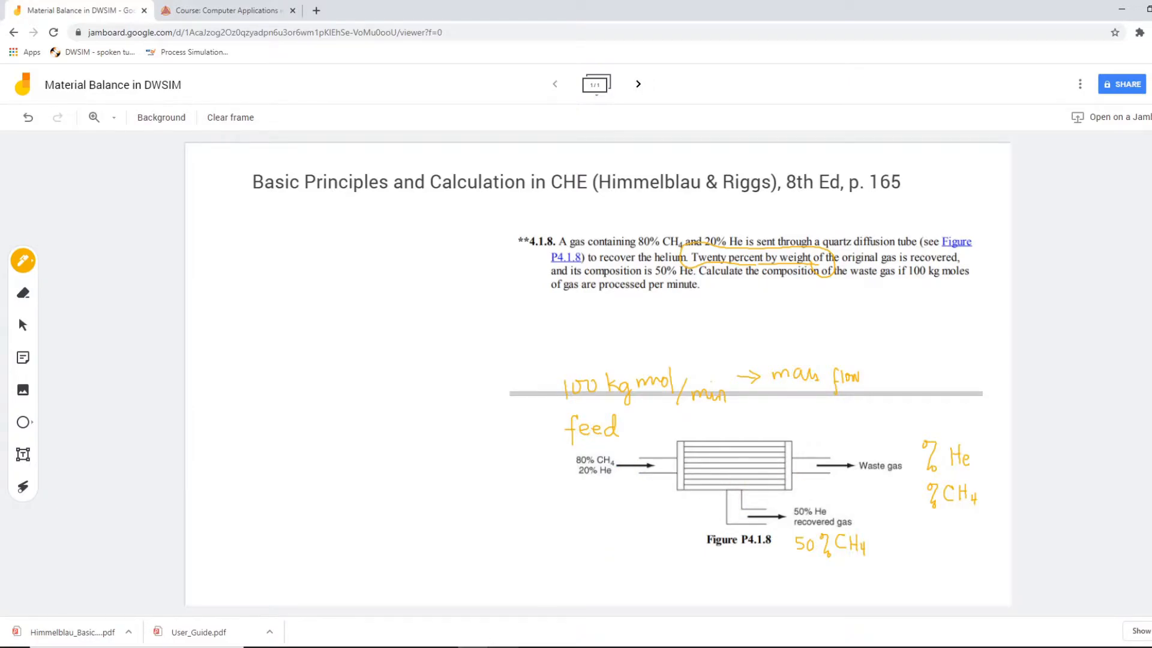
click(504, 646)
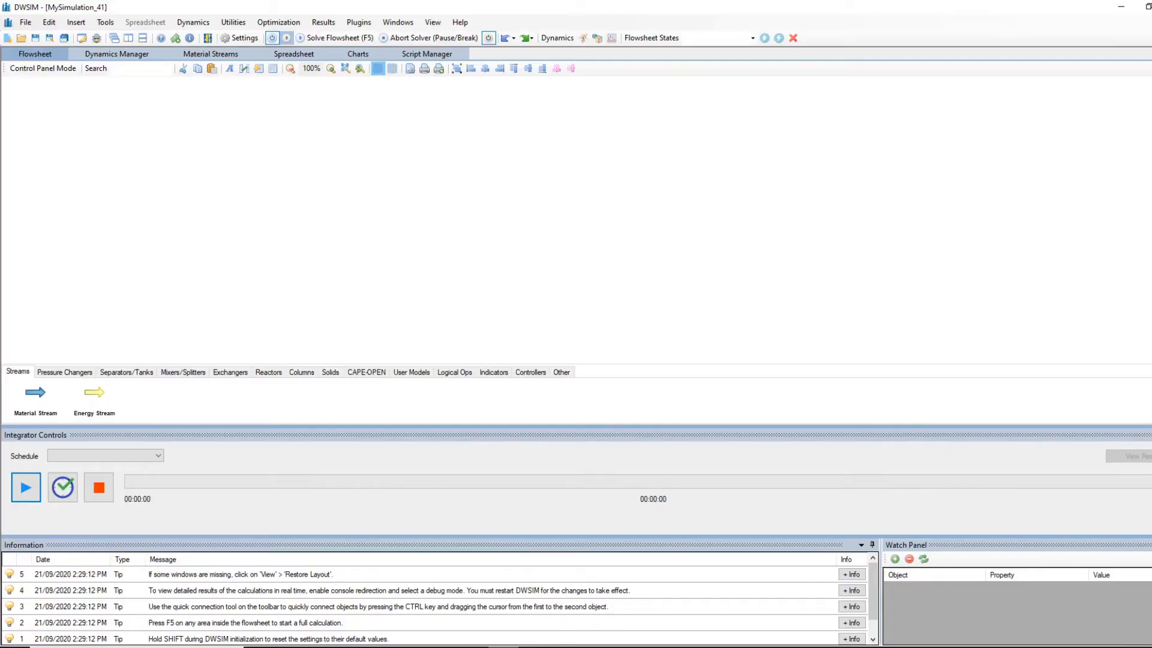
click(127, 374)
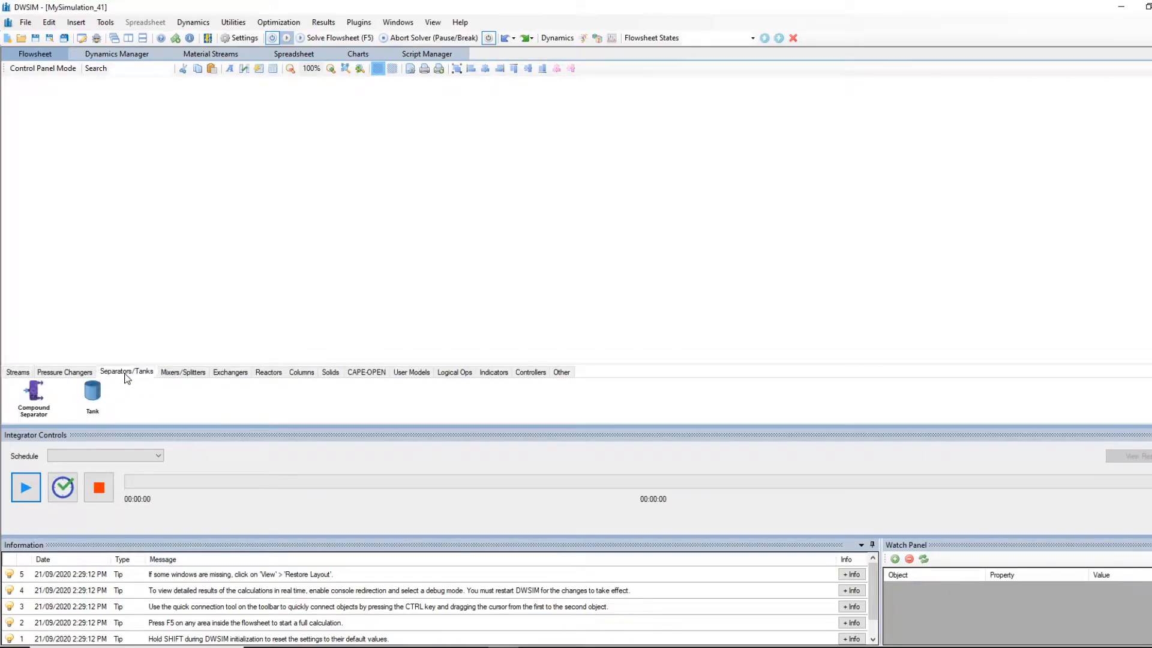
click(79, 374)
click(177, 375)
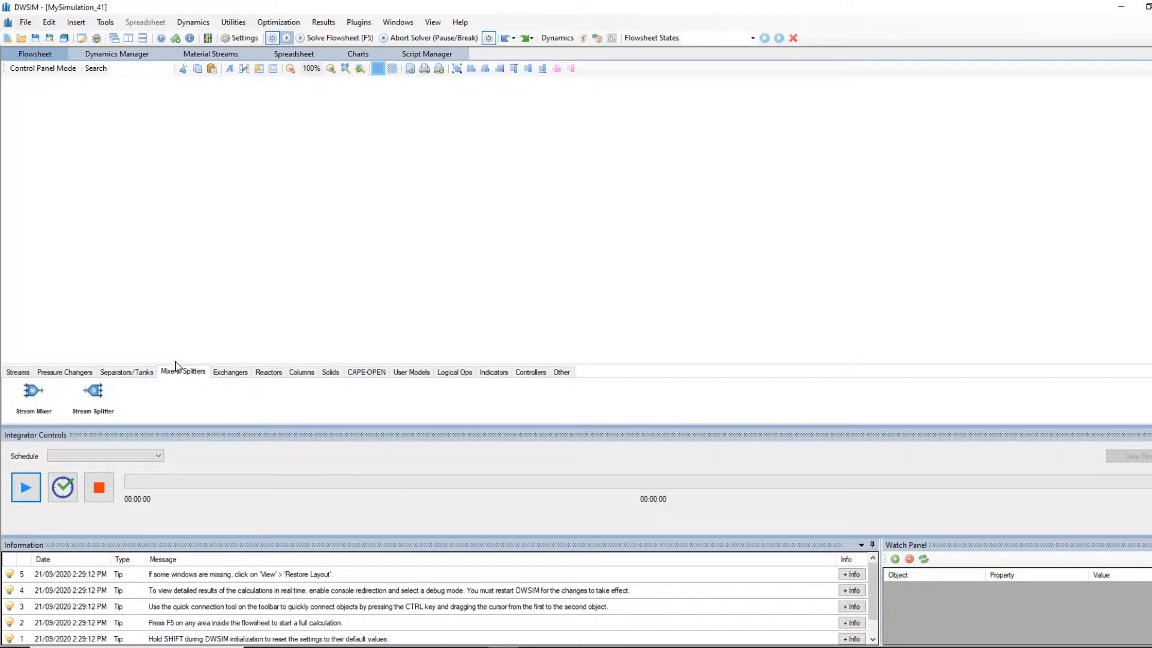
drag(93, 392, 290, 196)
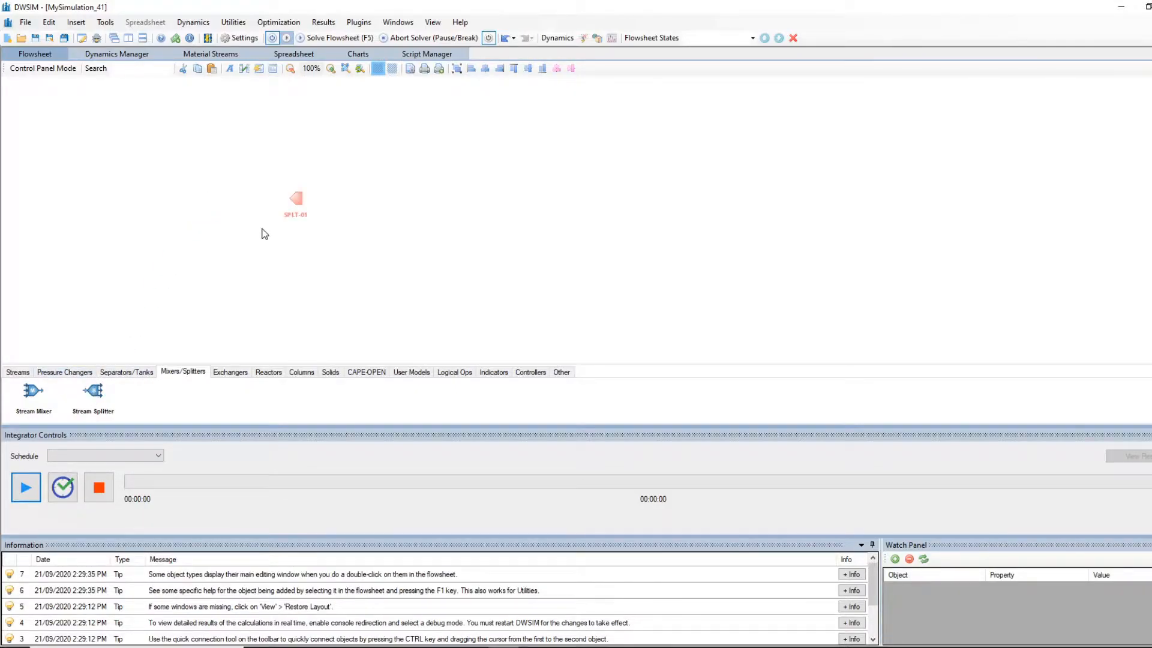
drag(33, 391, 286, 262)
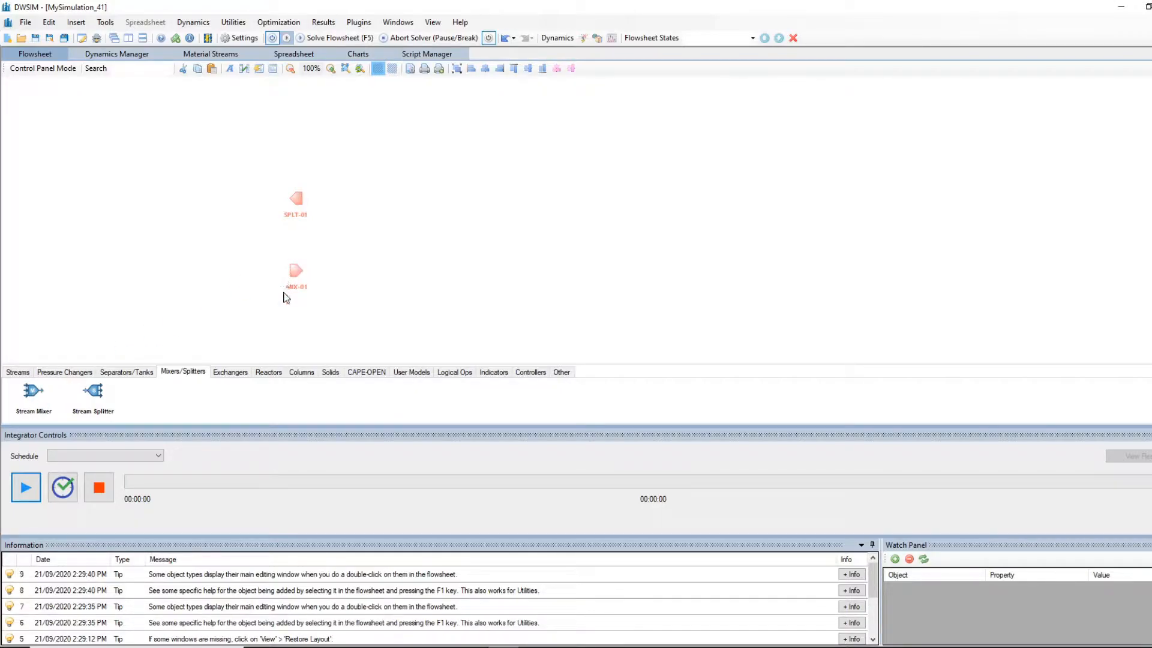
Step: Open the stream splitter's properties and review the available calculation types
click(298, 205)
double_click(298, 205)
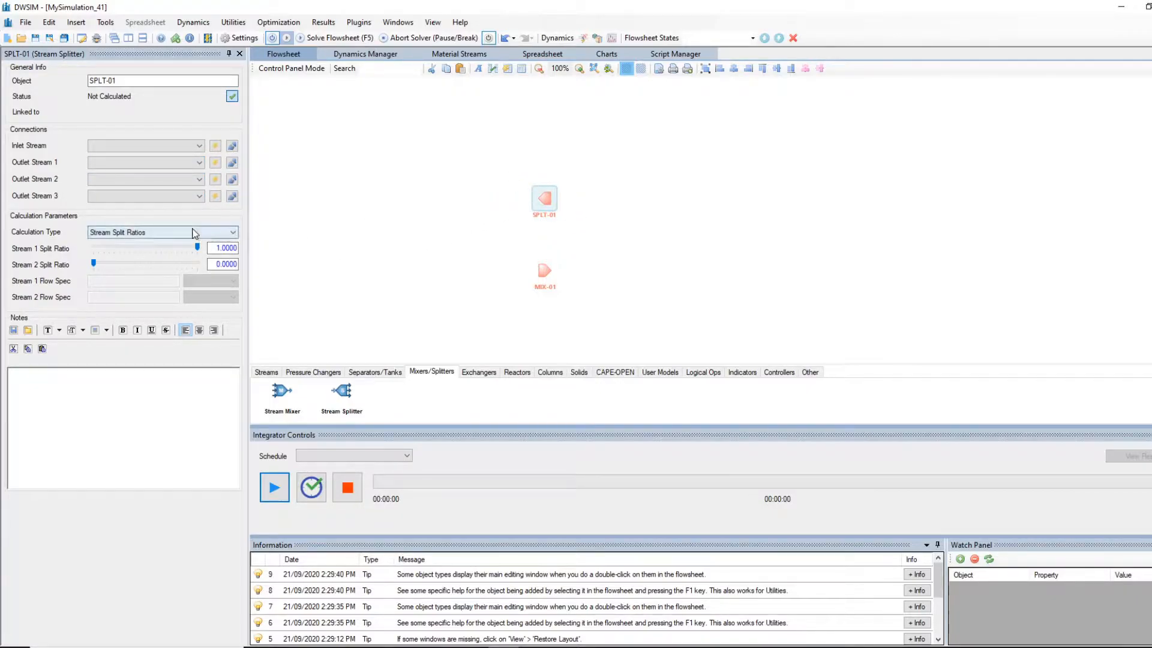
click(211, 233)
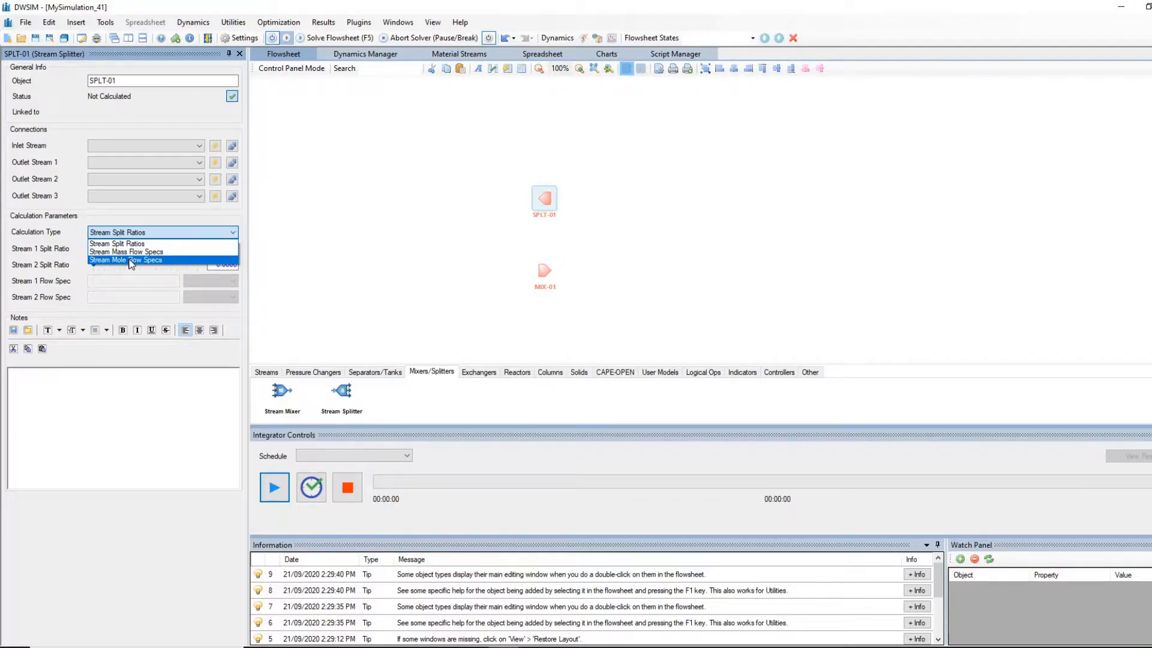
click(498, 254)
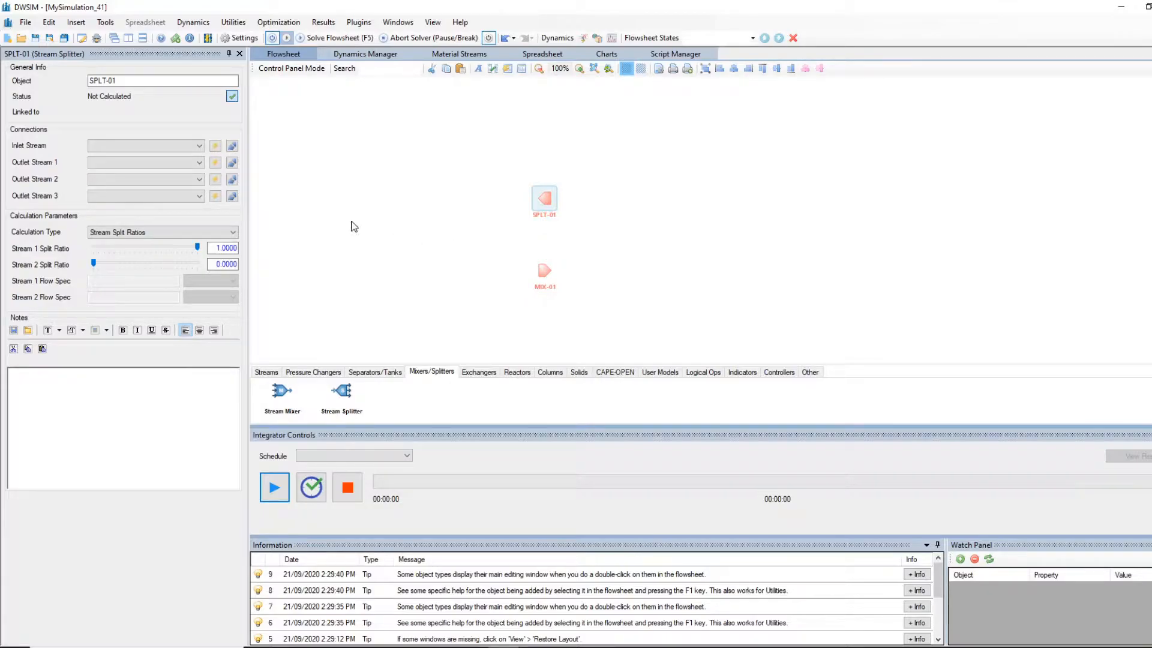
Step: Place three material streams on the flowsheet, one before the splitter and two after it
click(276, 372)
drag(287, 394, 430, 190)
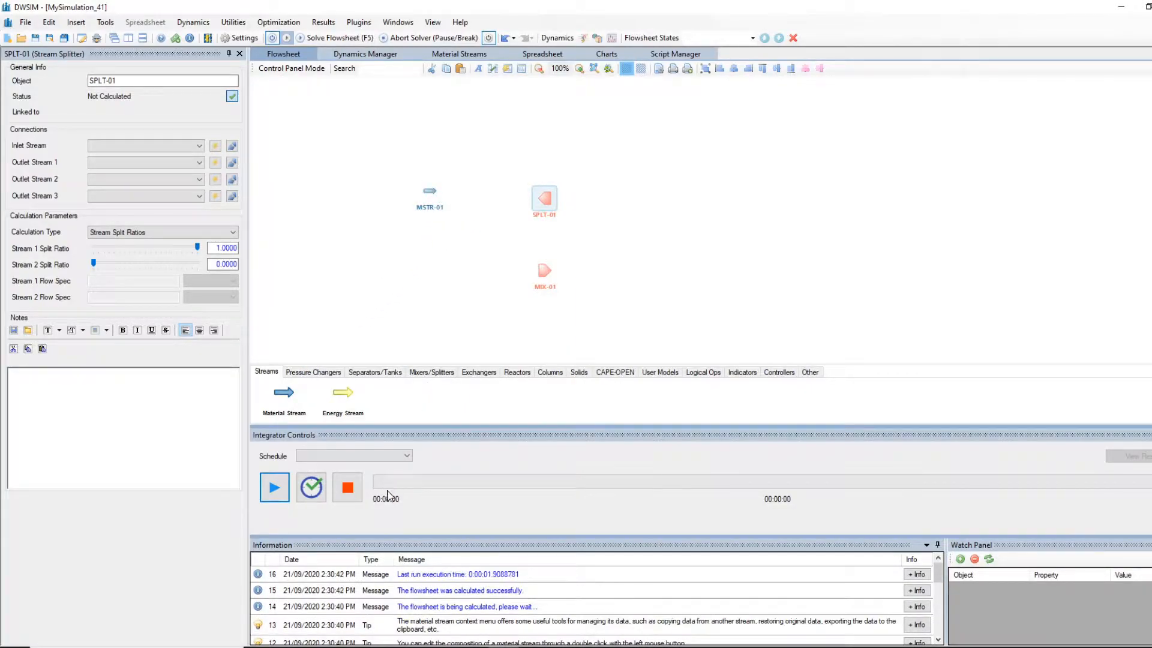
drag(284, 393, 646, 174)
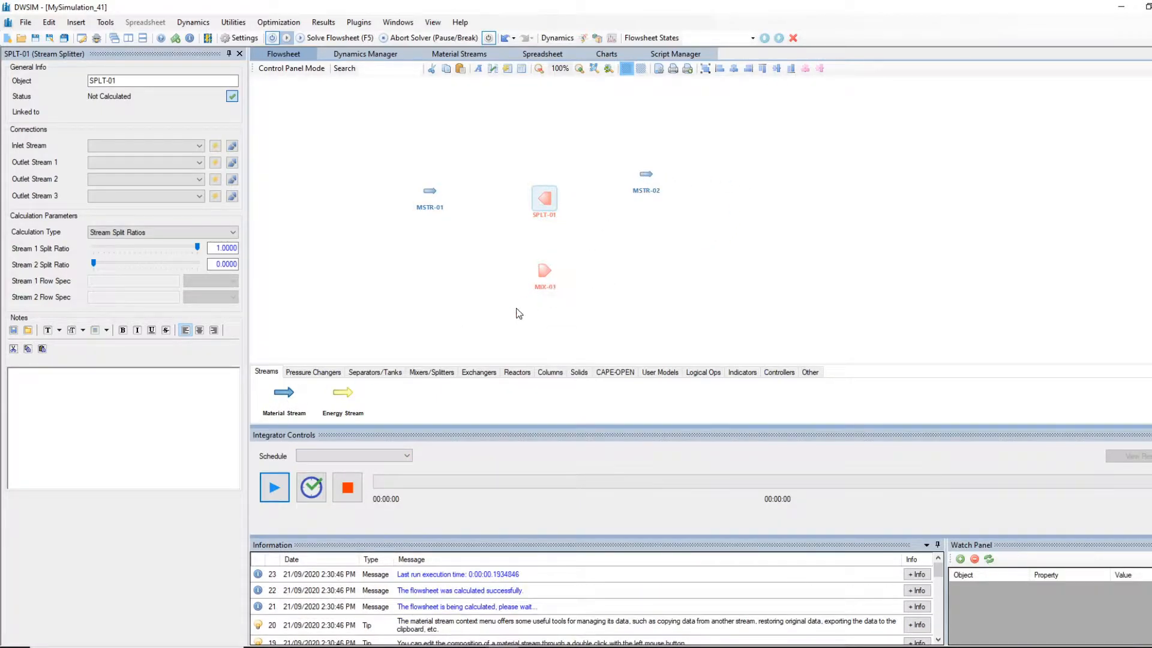
drag(279, 394, 637, 232)
Step: Connect the splitter with MSTR-01 as inlet stream, MSTR-02 as outlet stream 1 and MSTR-03 as outlet stream 2
click(165, 148)
click(137, 157)
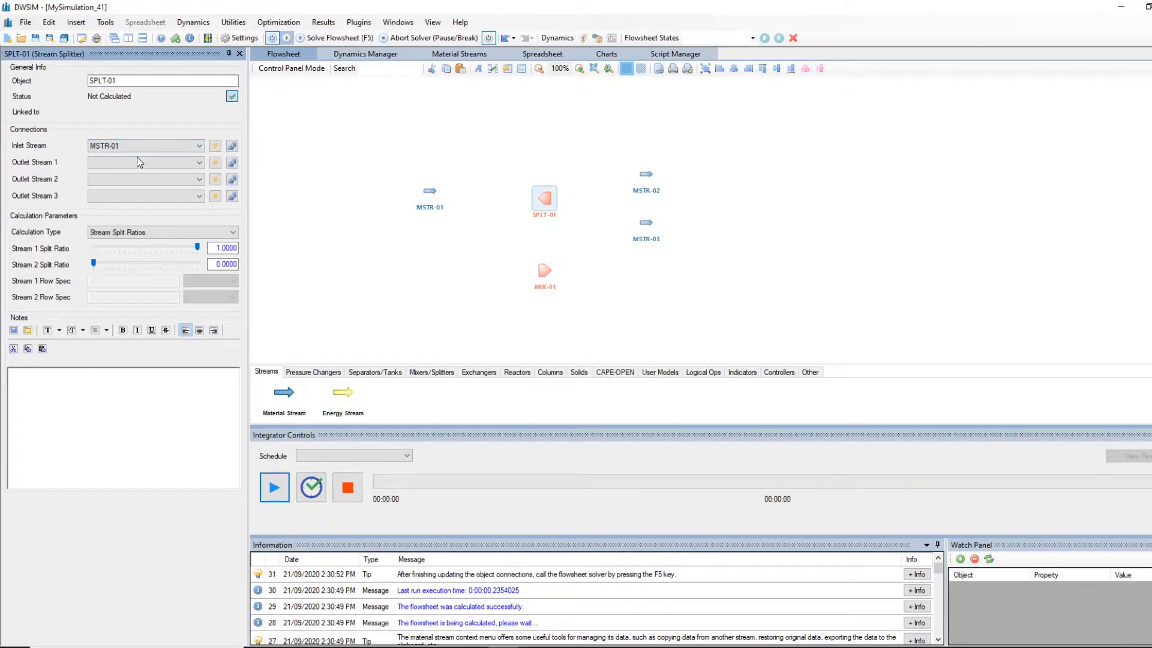
click(148, 164)
click(122, 163)
click(120, 181)
click(120, 179)
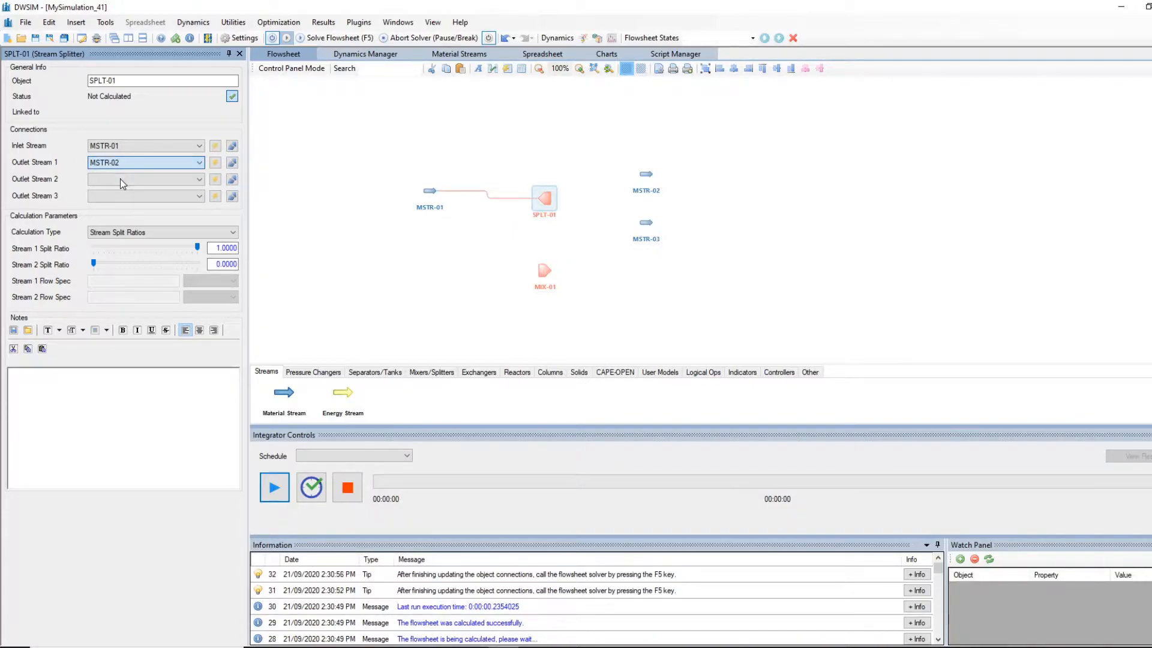
click(122, 207)
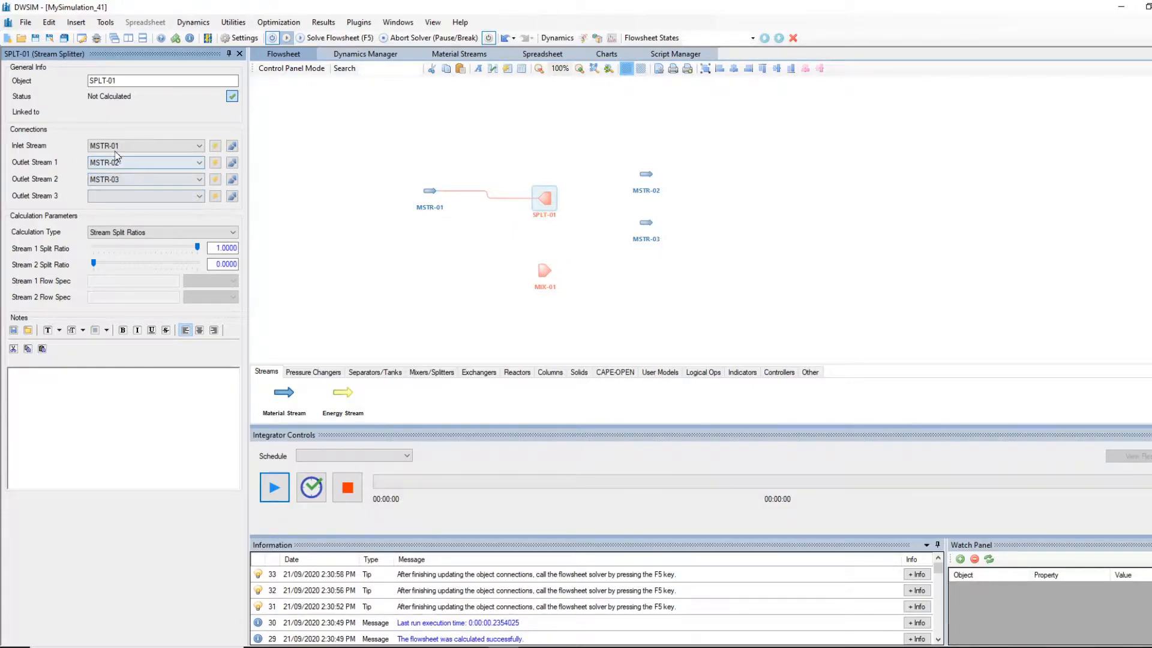
Step: Disable the flowsheet solver and set the molar flow of inlet stream MSTR-01 to 100 kmol/s
click(434, 195)
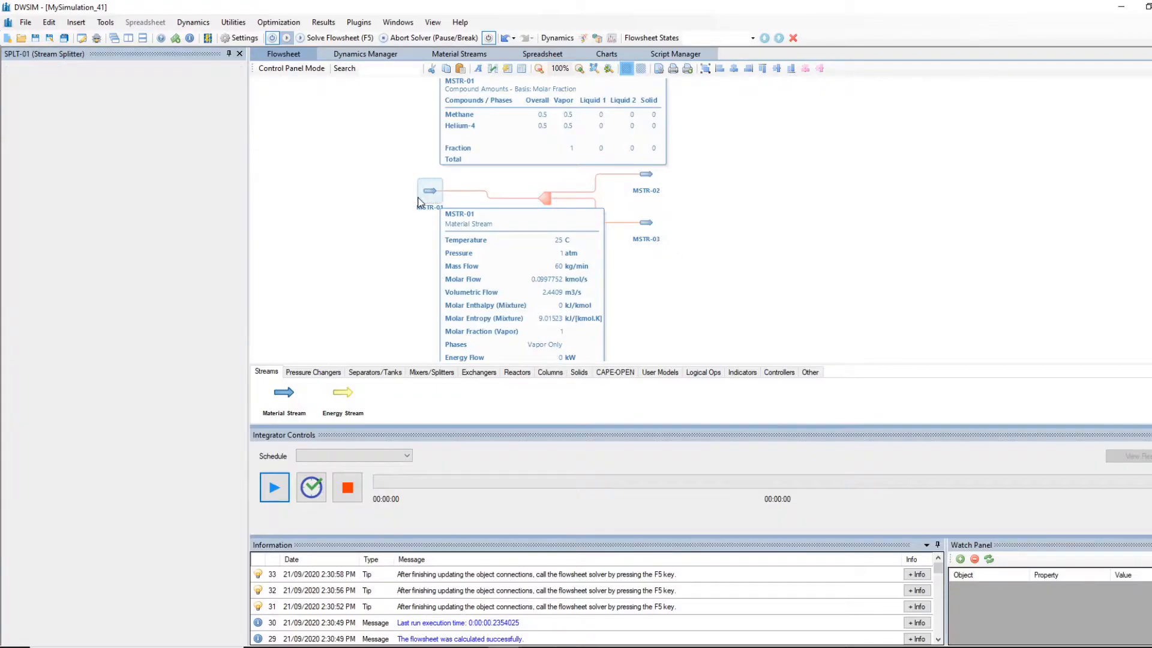
click(275, 39)
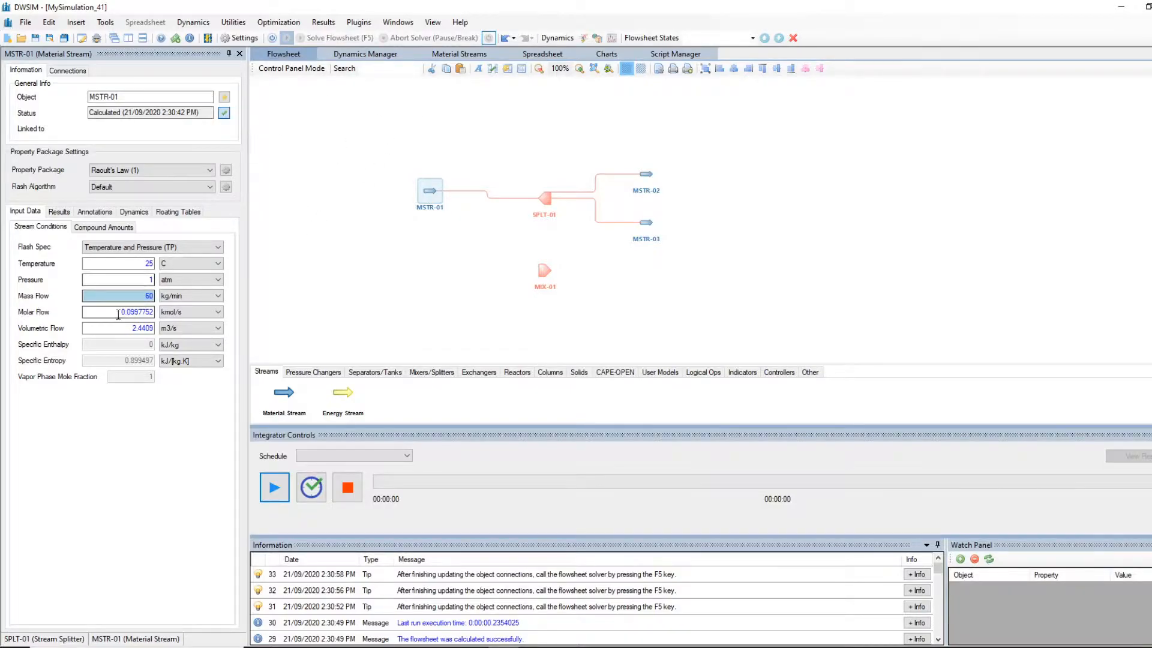
click(135, 296)
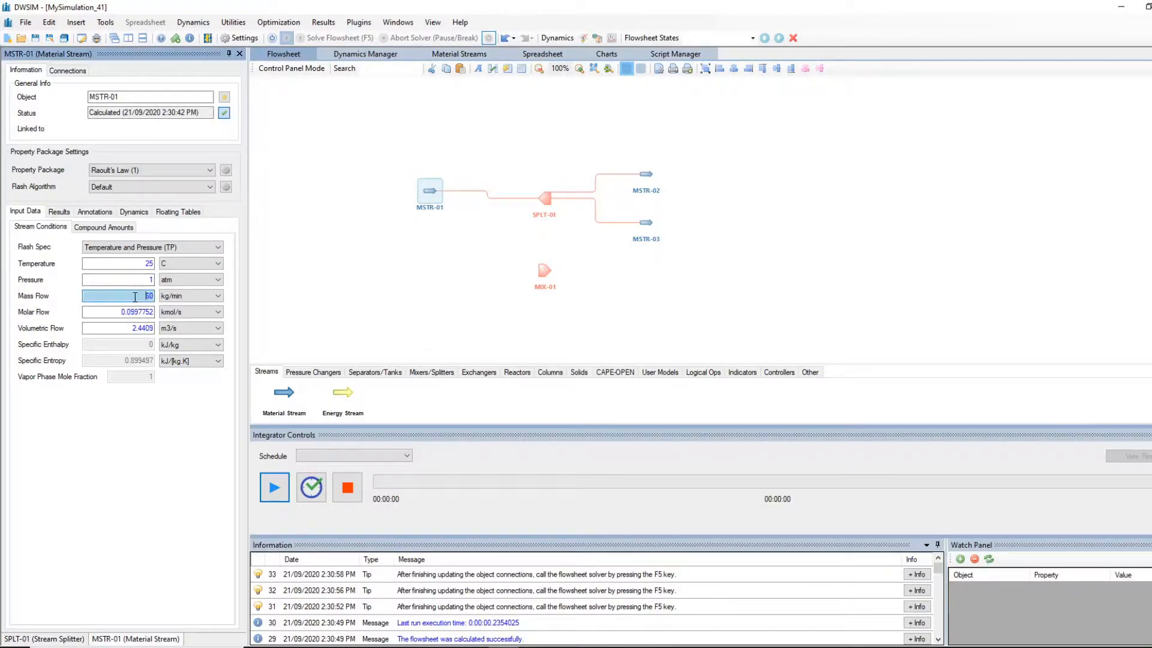
key(Tab)
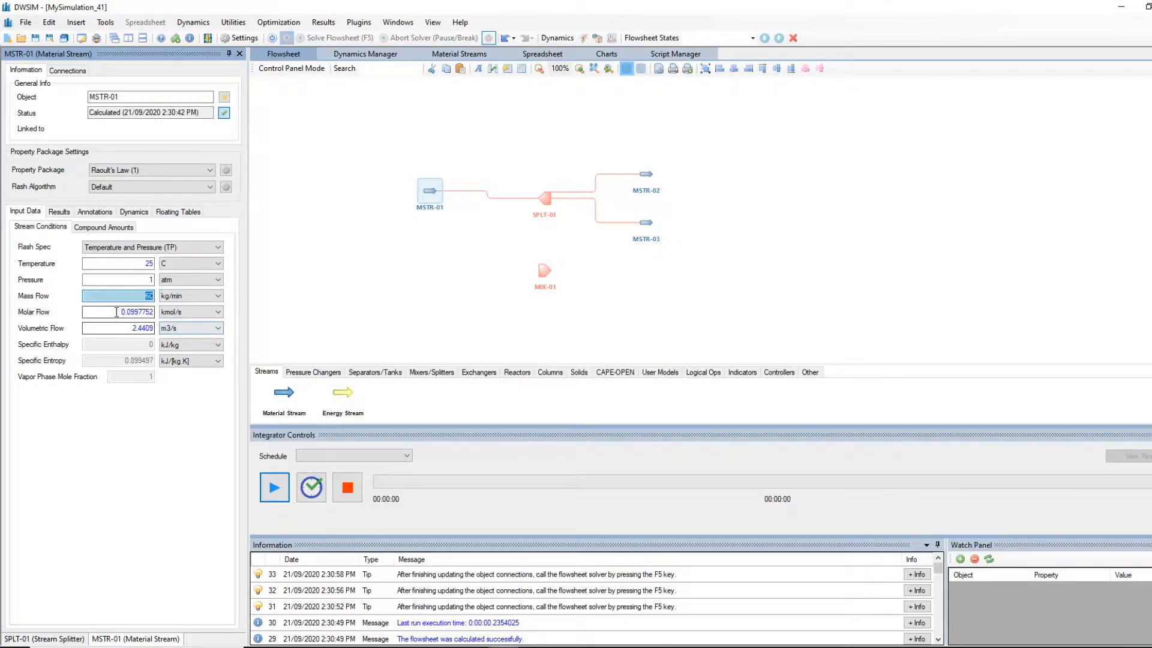
text(100)
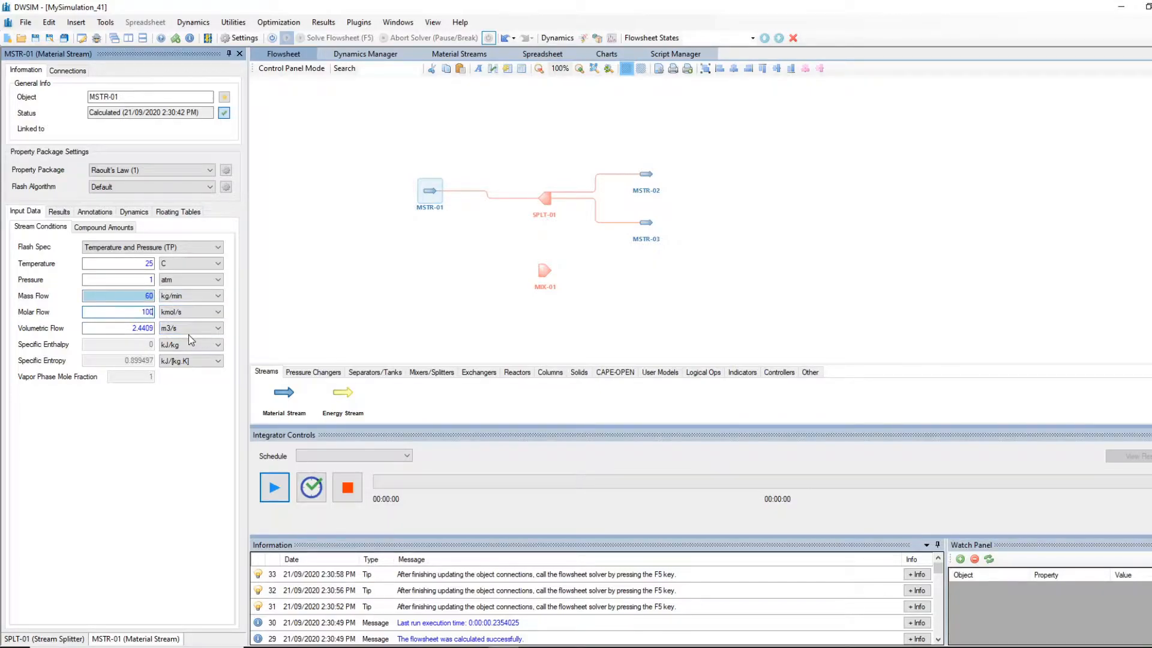
key(Return)
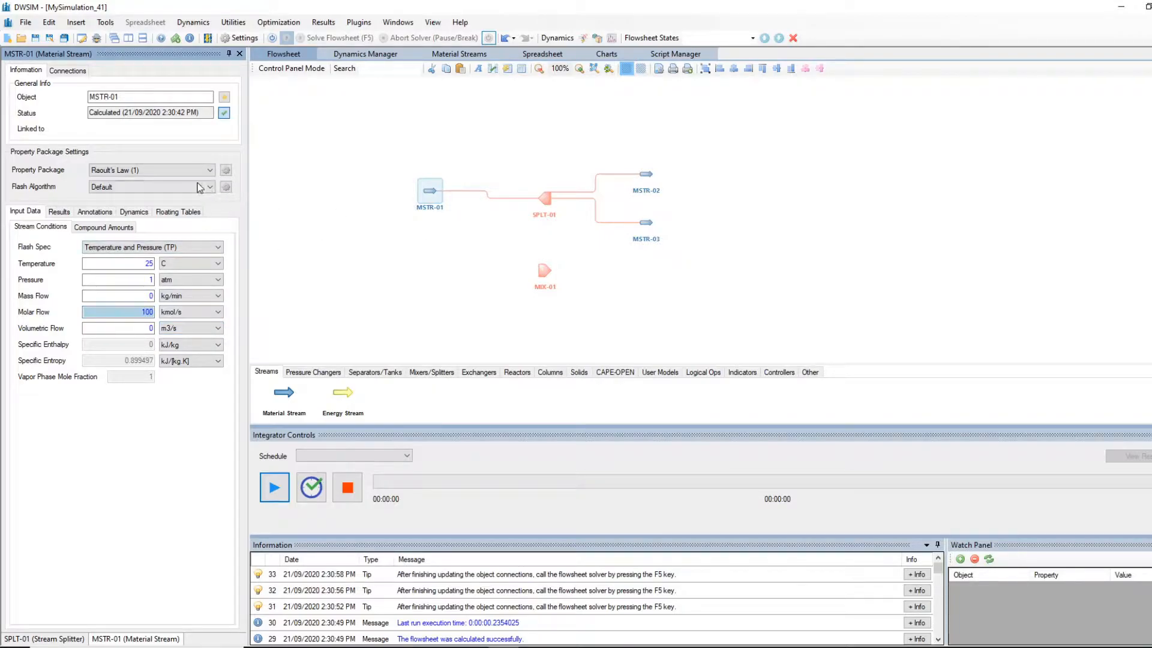
Step: Set the splitter's Stream 1 and Stream 2 split ratios to 0.5 each, and solve the flowsheet with the solver re-enabled
click(544, 198)
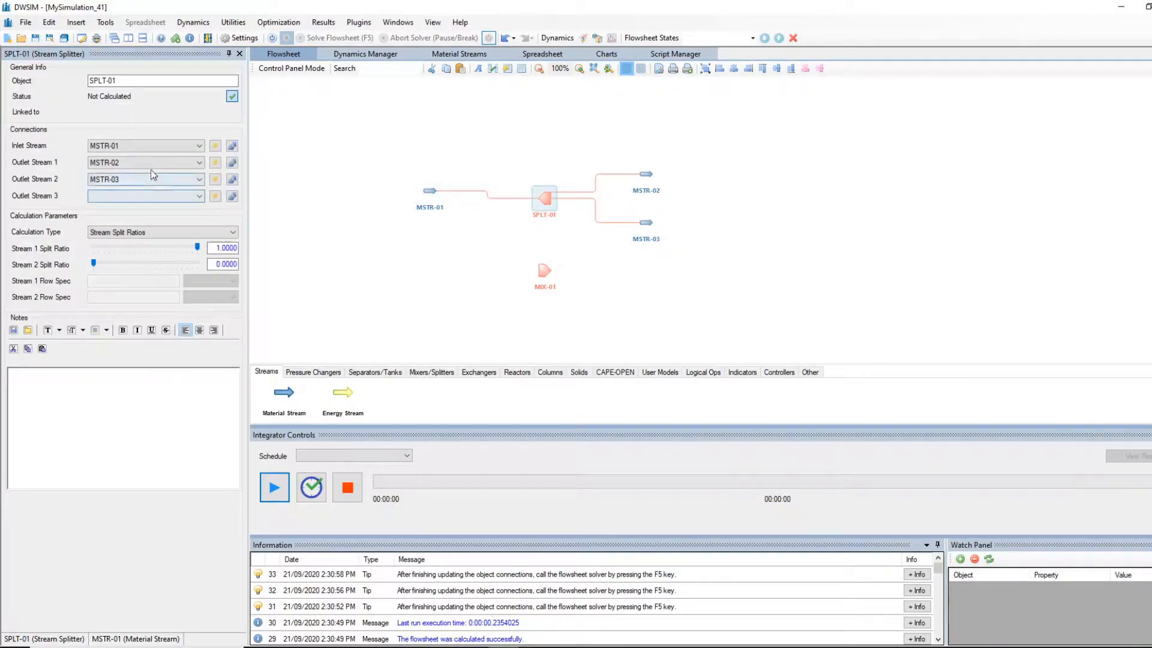
drag(196, 247, 154, 253)
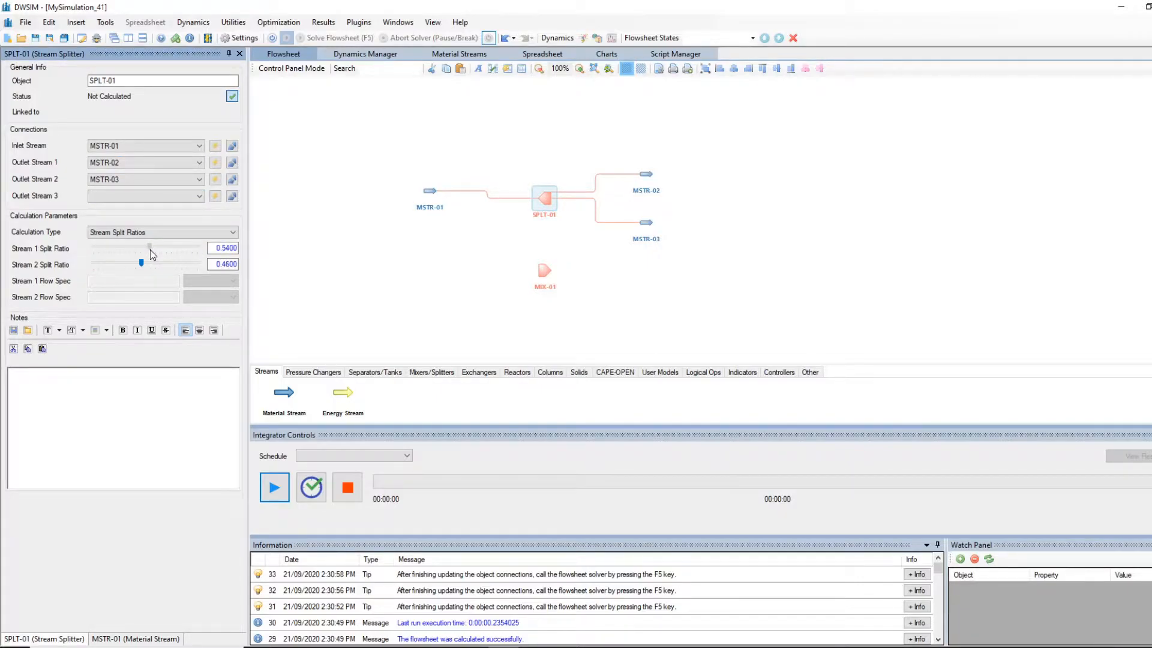
drag(146, 254, 147, 253)
drag(510, 198, 508, 197)
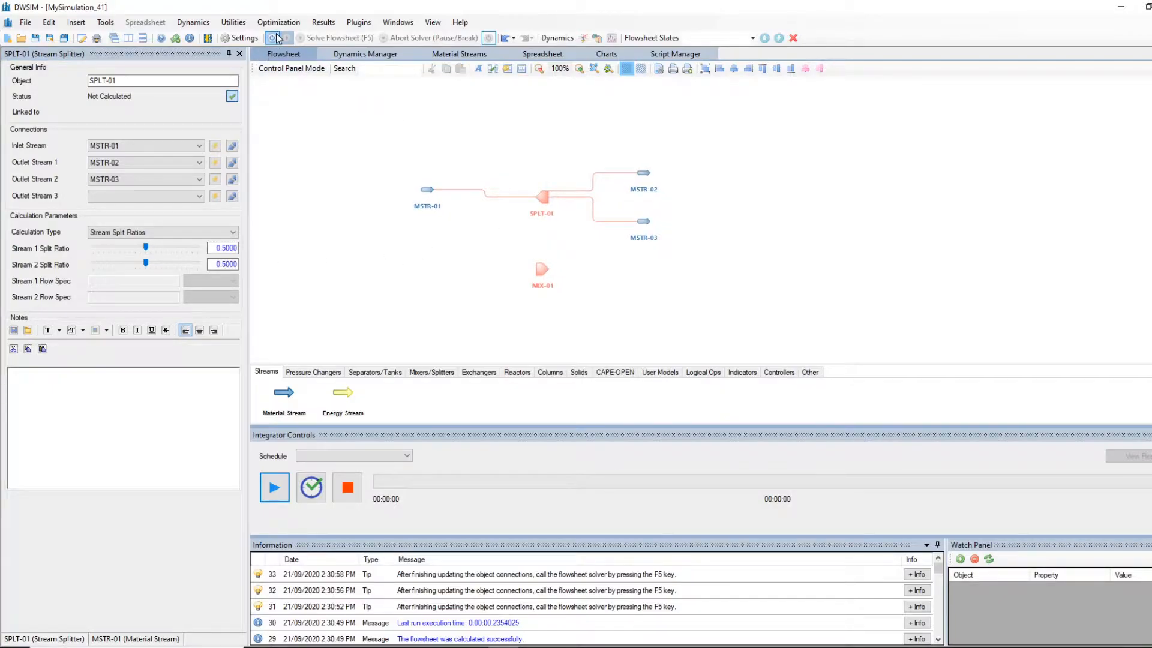
click(321, 39)
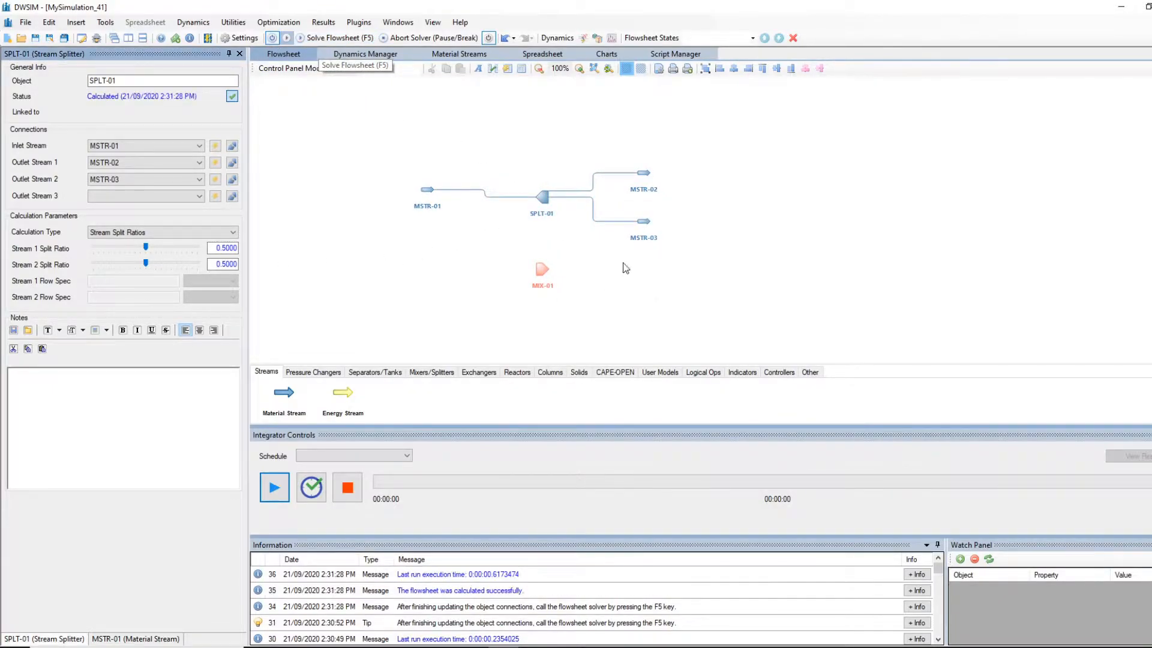
Step: Compare the calculated molar flows of inlet stream MSTR-01 and outlet streams MSTR-02 and MSTR-03
click(543, 202)
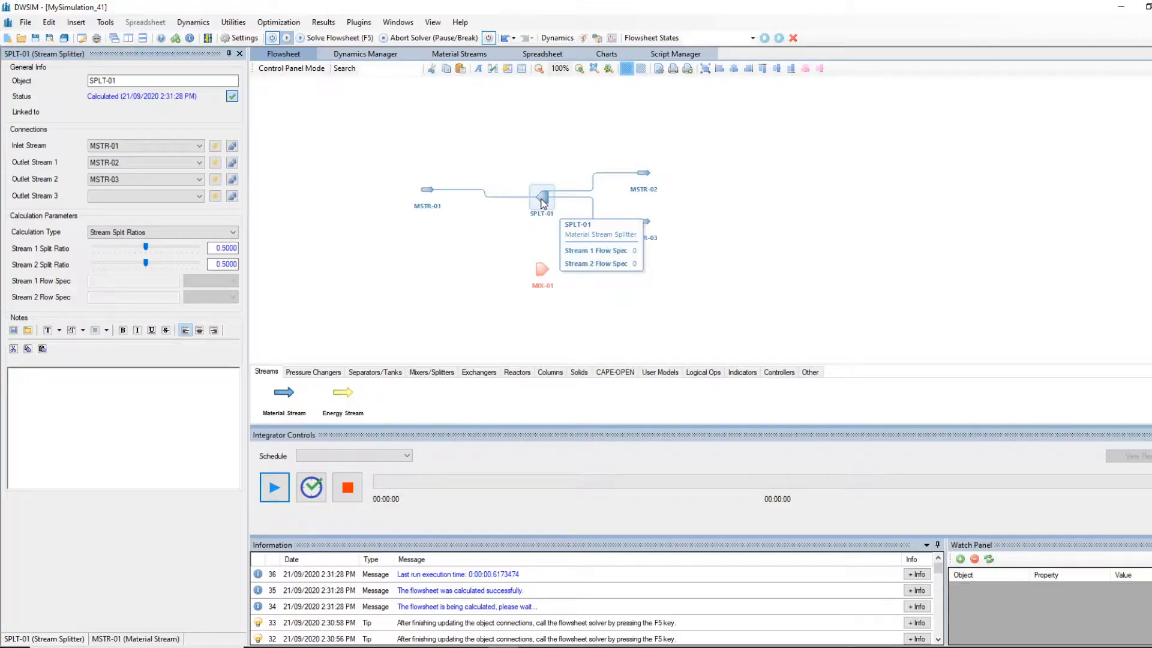
click(429, 191)
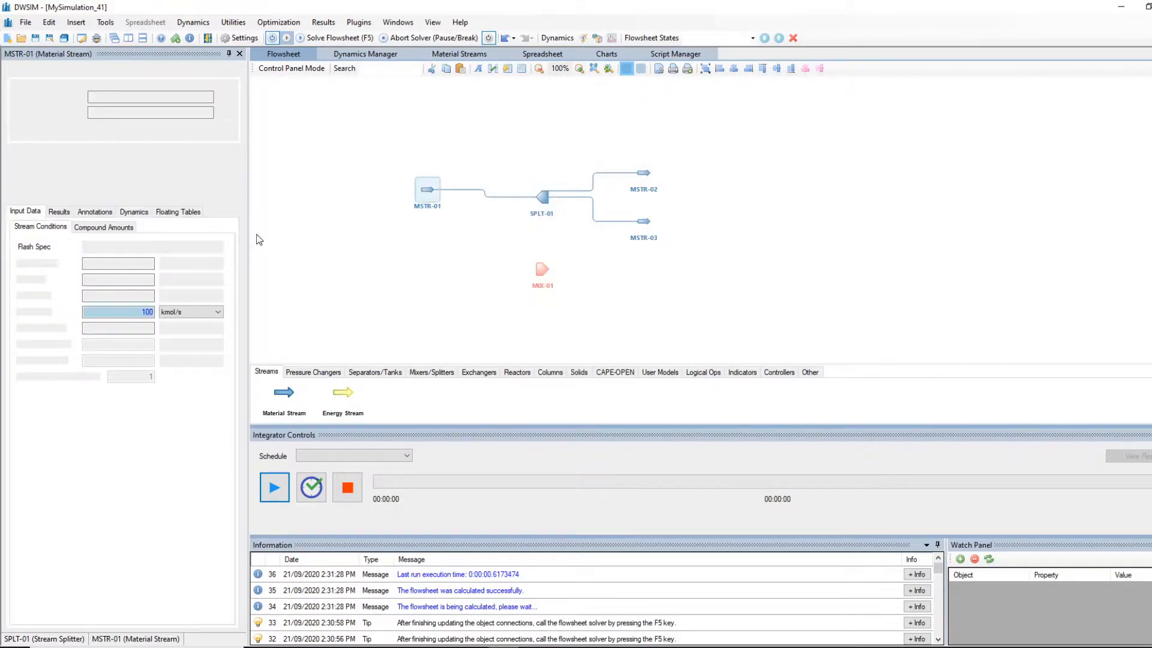
double_click(128, 312)
mouse_move(130, 315)
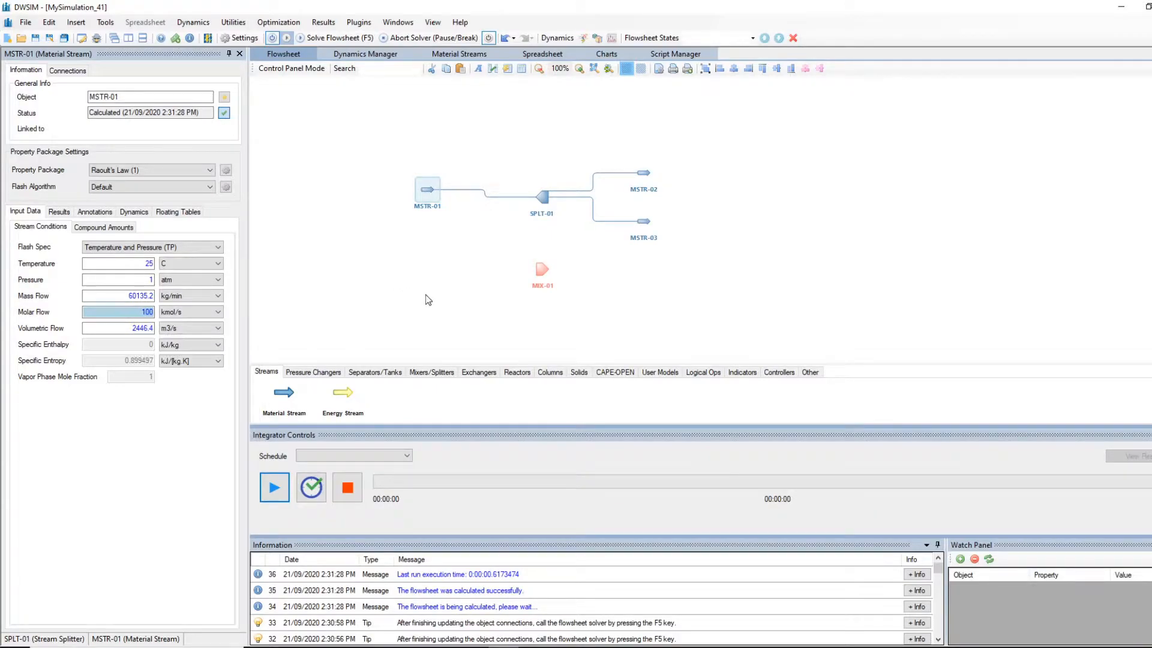
click(644, 174)
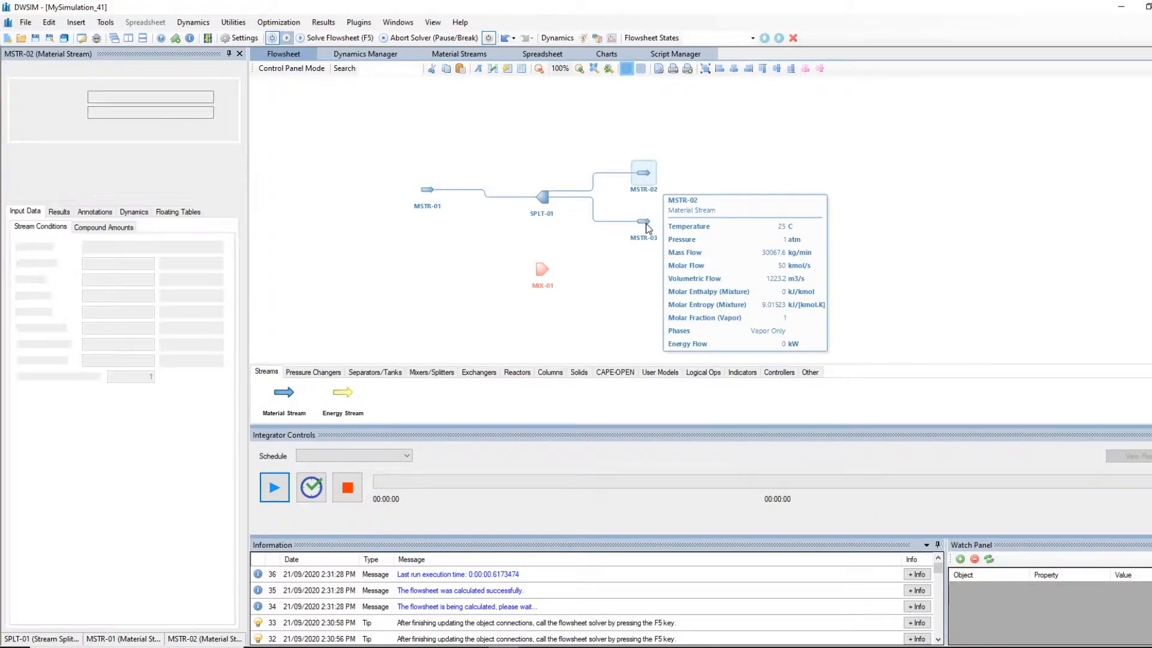
mouse_move(133, 312)
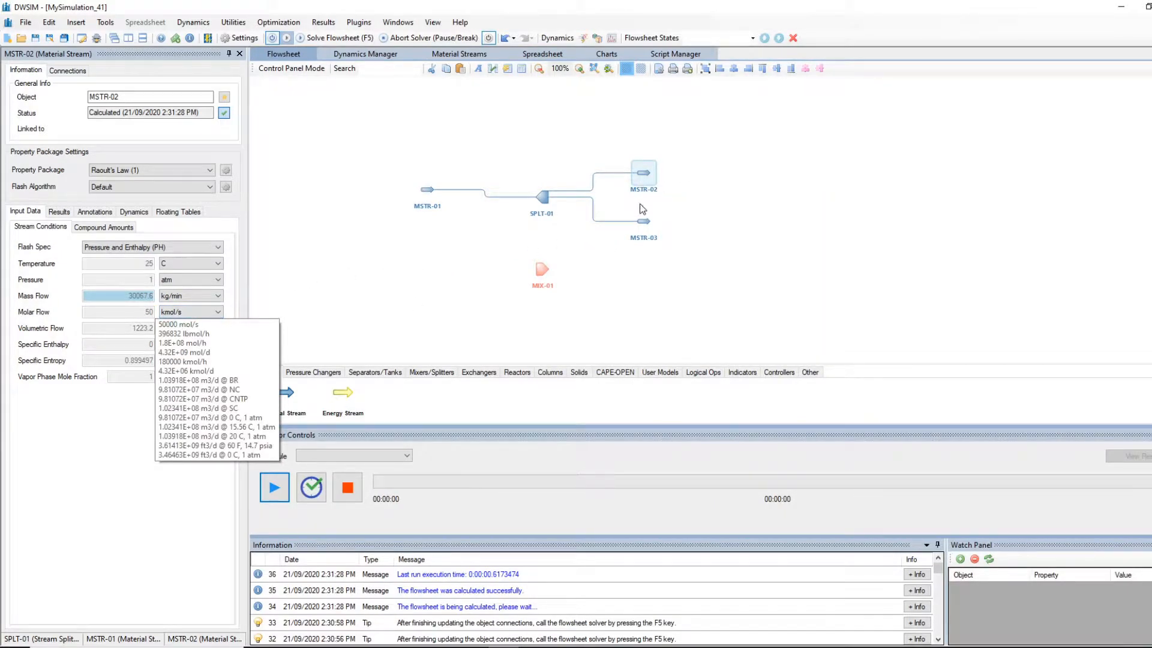
click(636, 227)
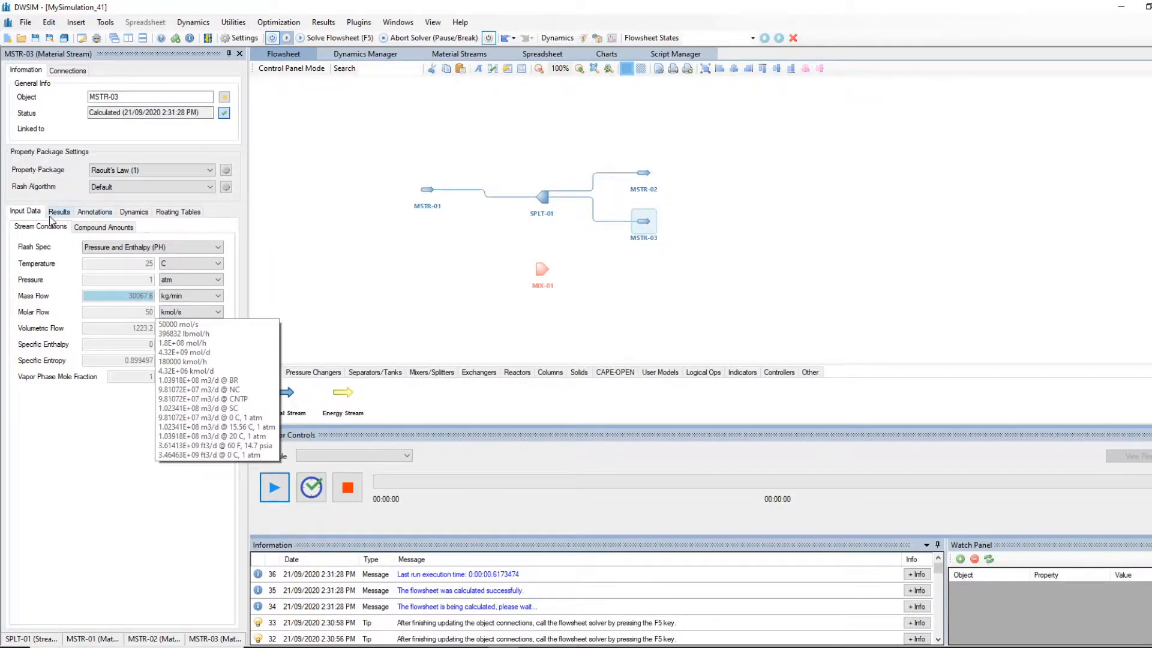
Step: Compare the methane and helium mole fractions of the splitter's inlet stream with those of its two outlet streams
click(427, 189)
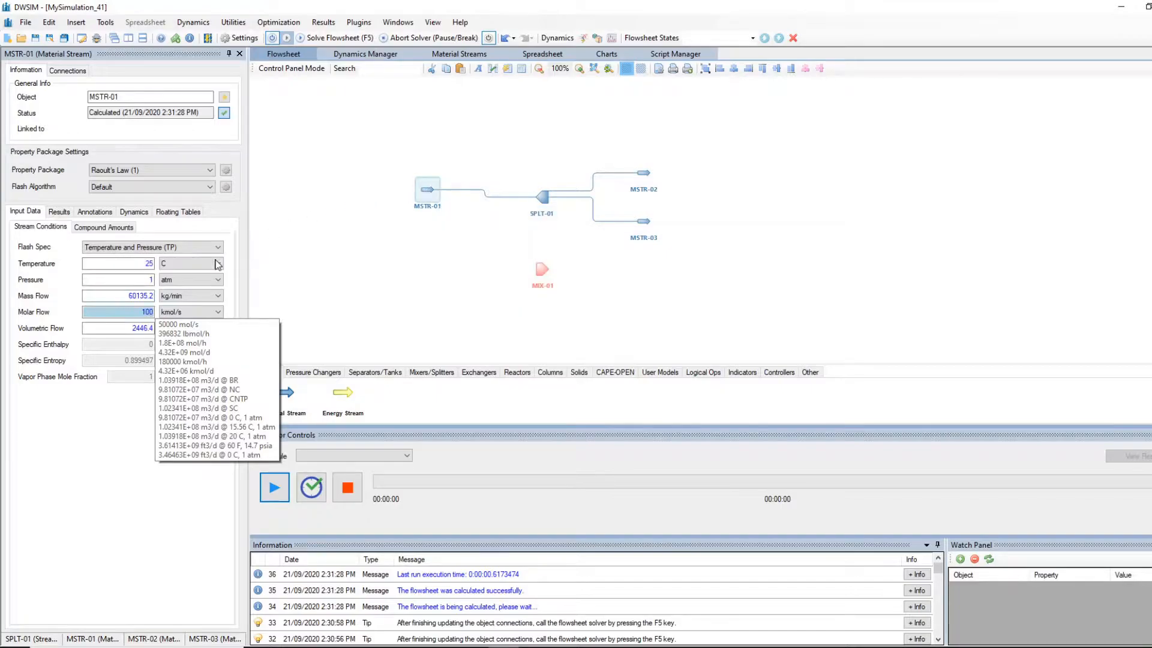
click(103, 226)
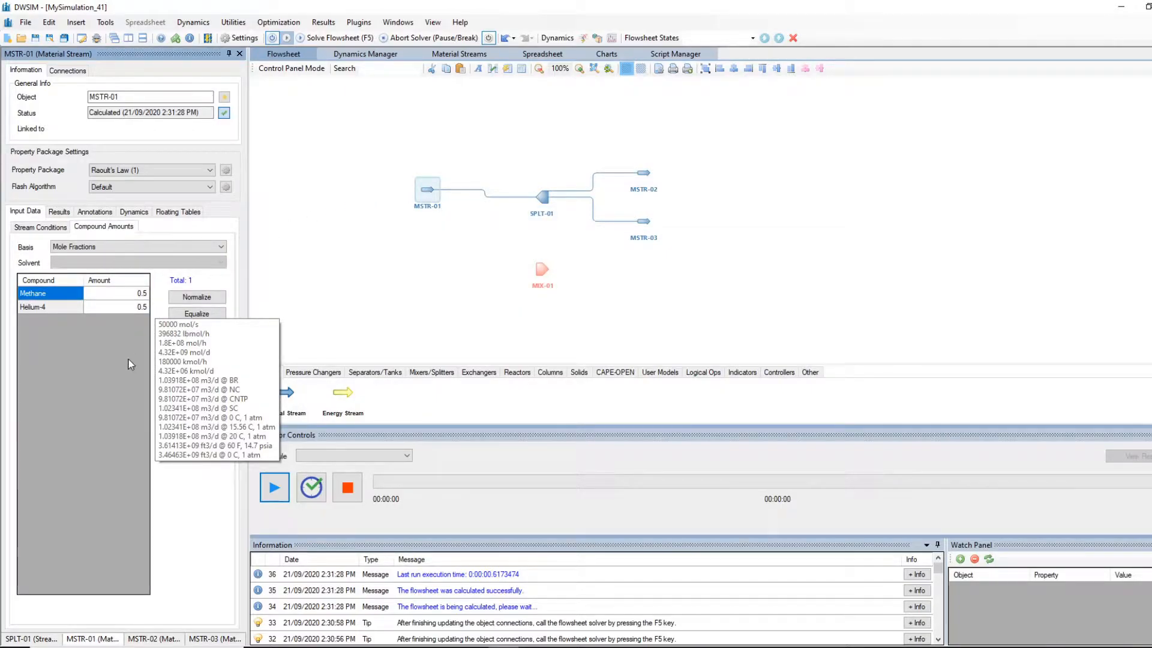
click(542, 195)
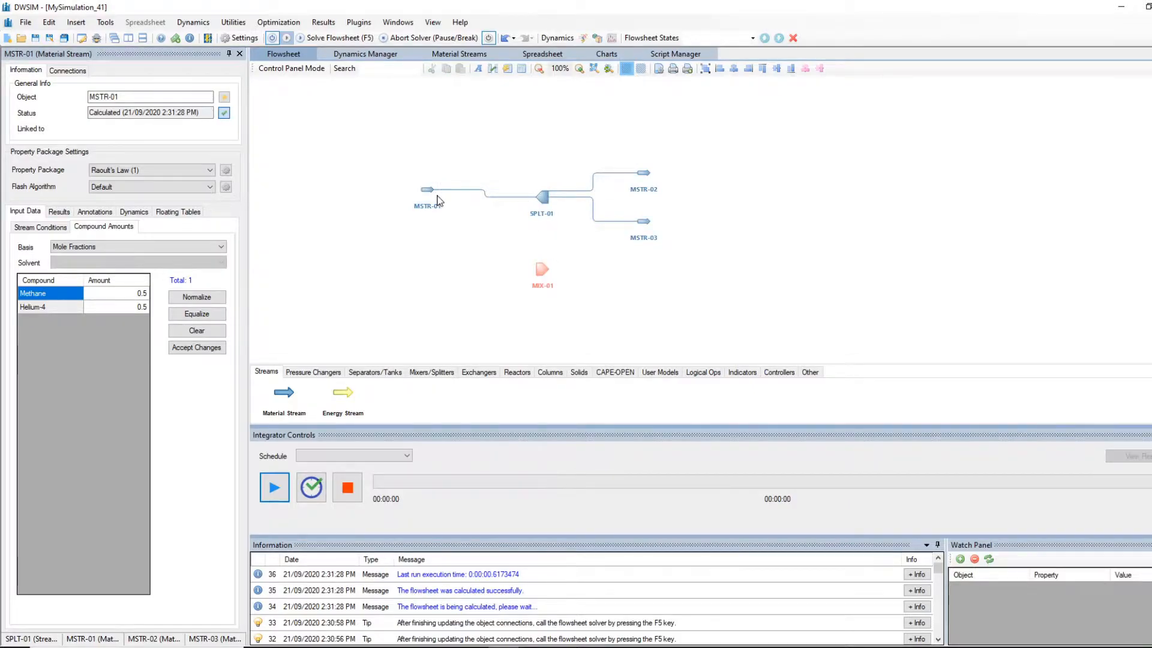
mouse_move(434, 200)
mouse_move(643, 220)
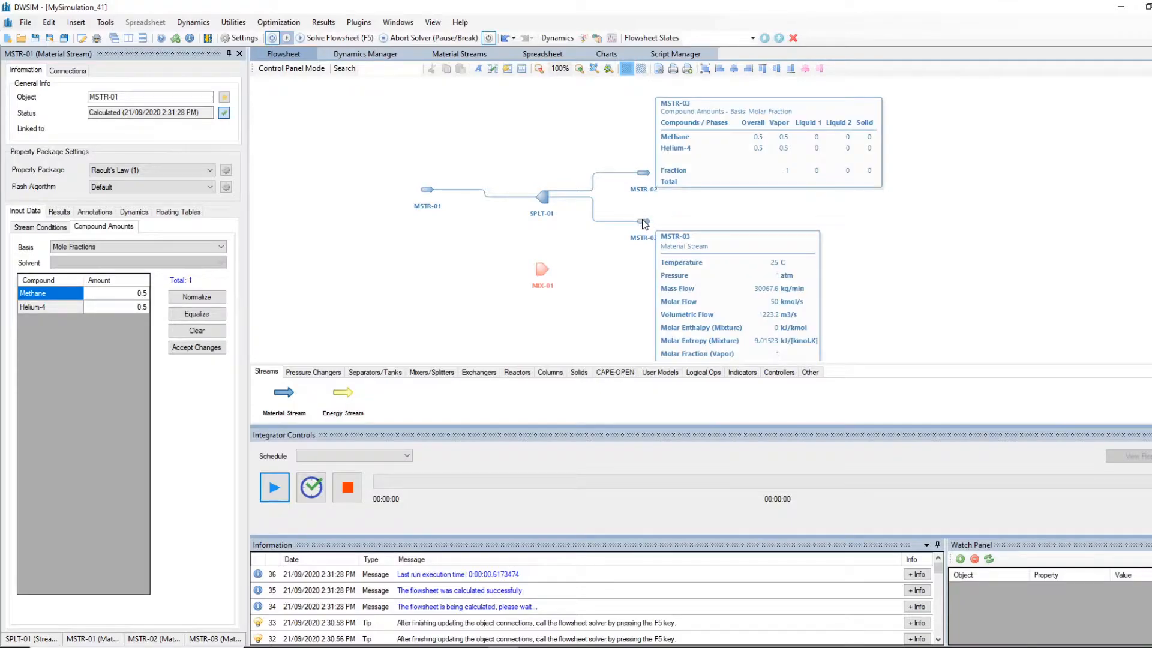
mouse_move(642, 175)
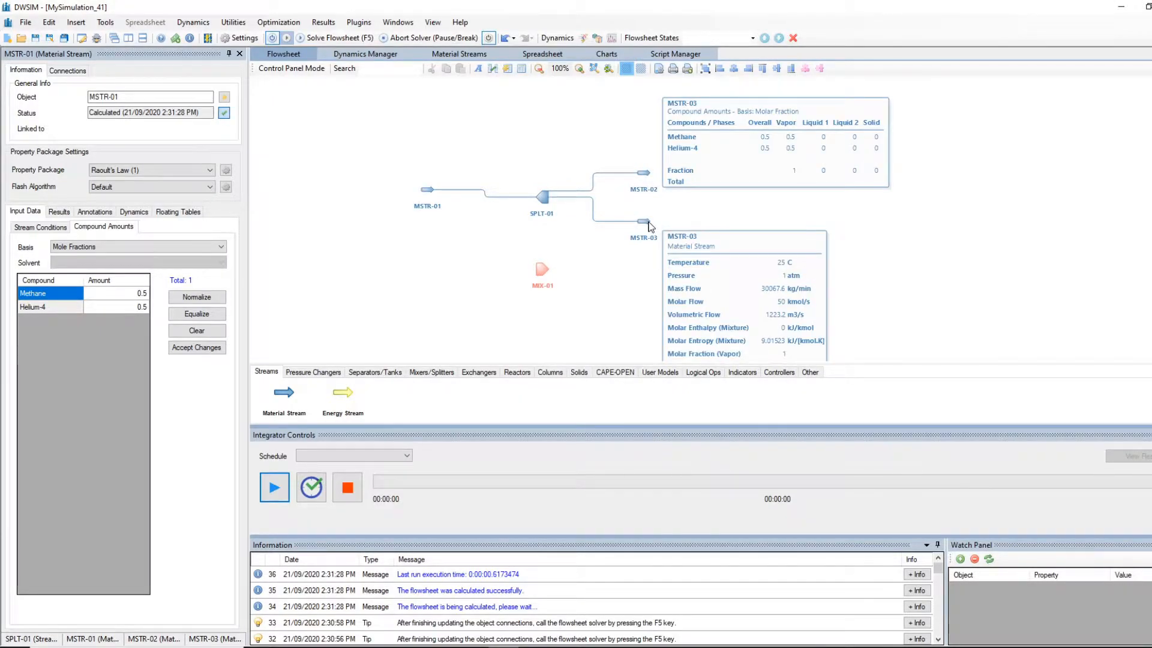
click(427, 190)
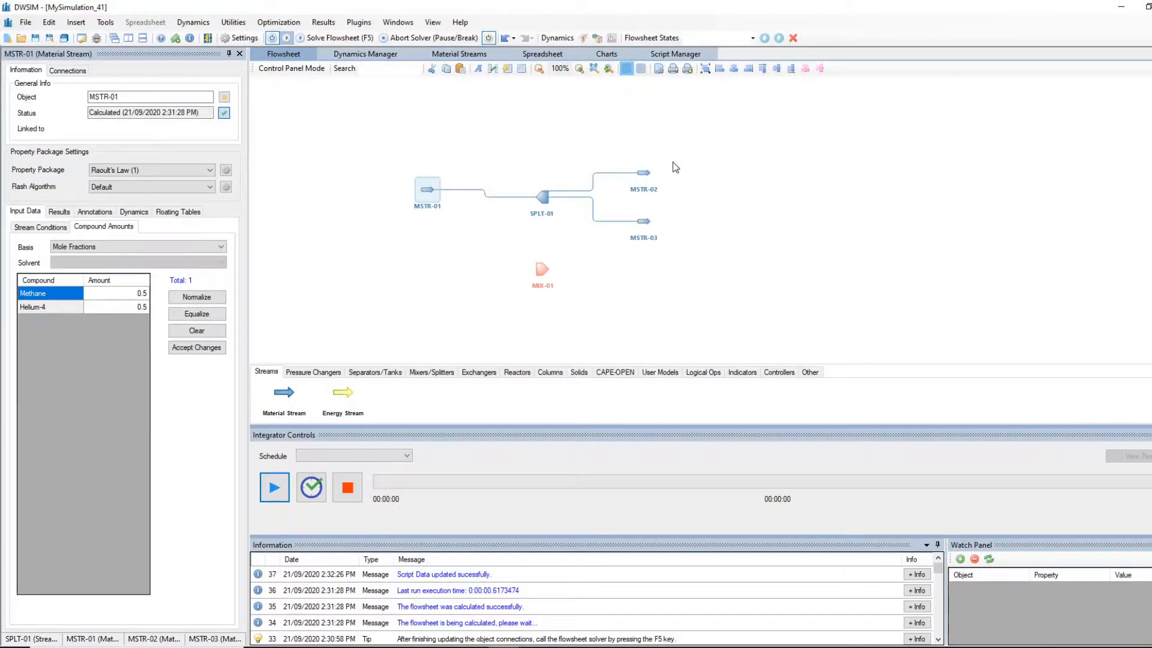
click(644, 173)
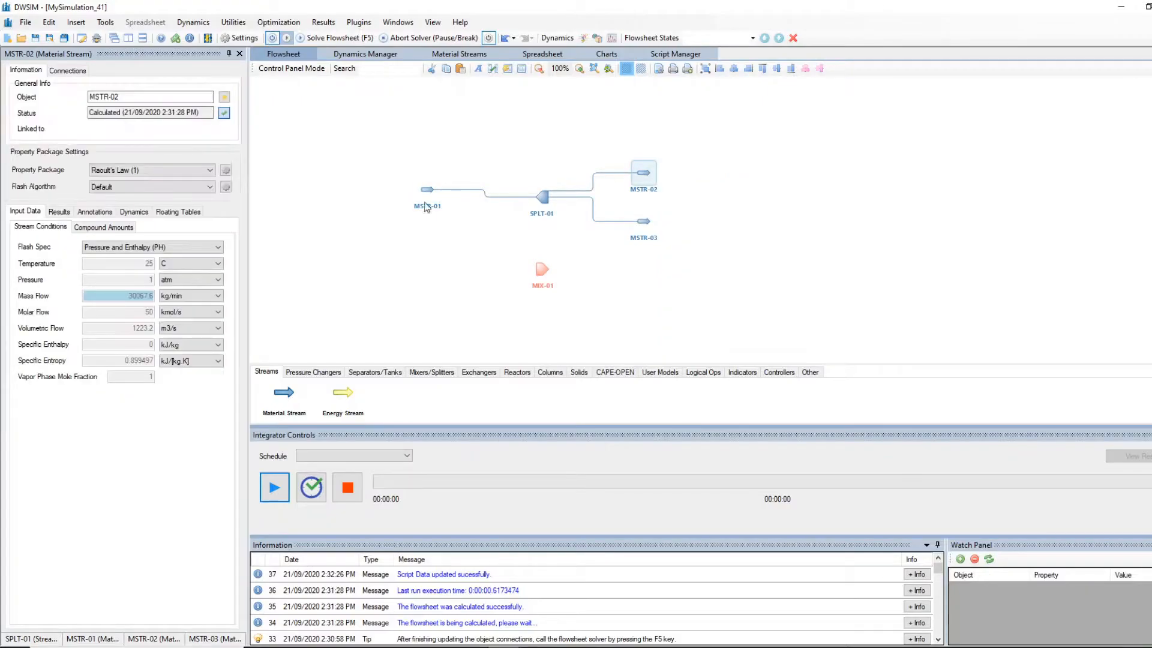
click(98, 230)
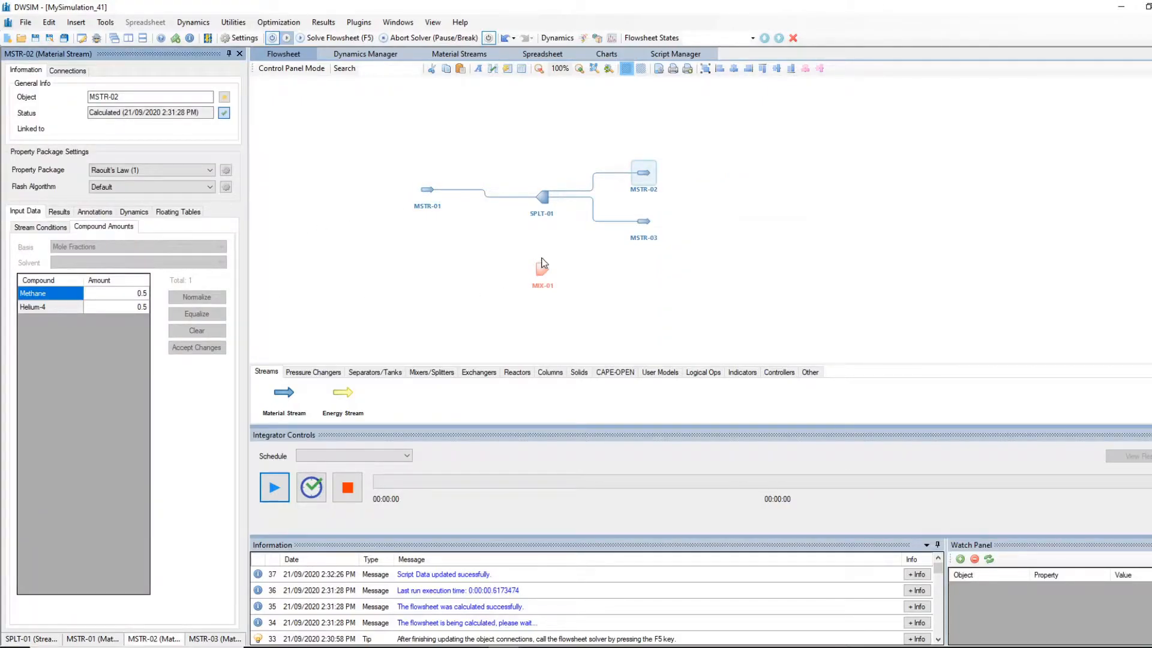
click(637, 227)
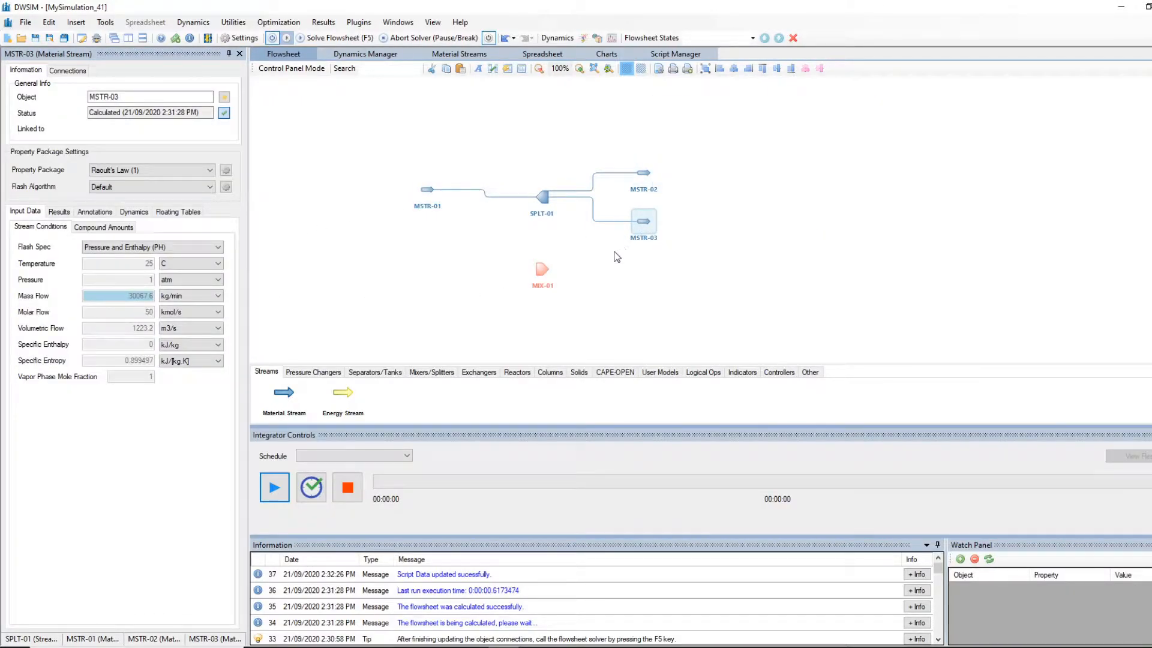
Step: Set the splitter's Stream 1 split ratio to 0.62 and Stream 2 to 0.38, and check the molar flows of both outlet streams
click(543, 197)
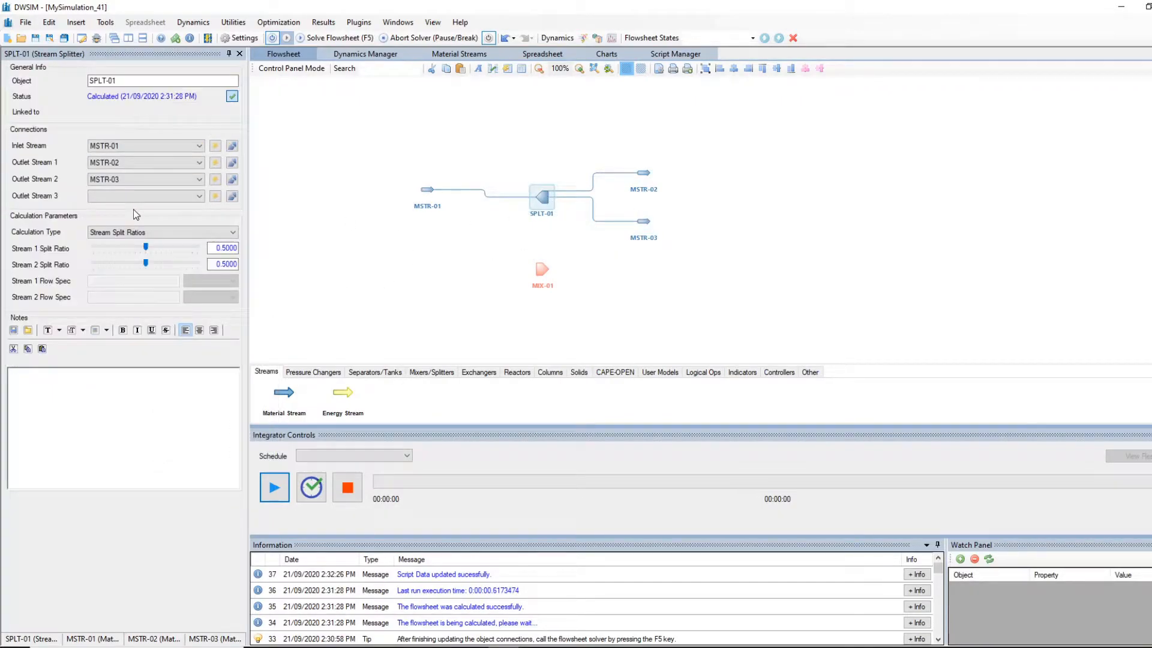
drag(147, 248, 158, 247)
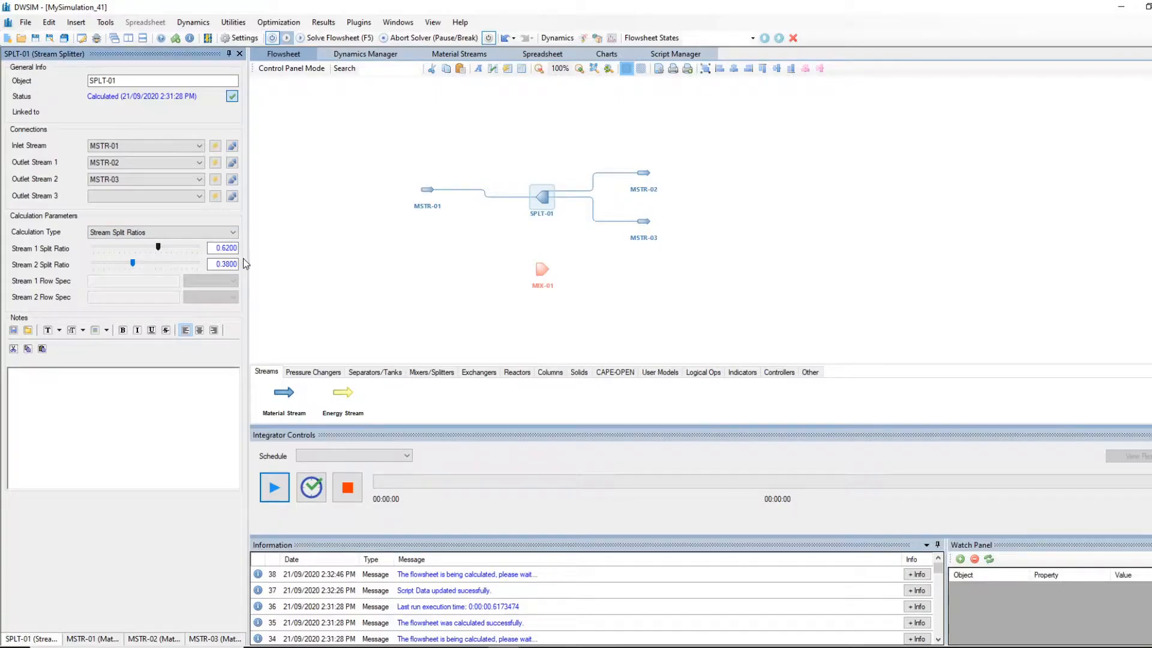
click(644, 175)
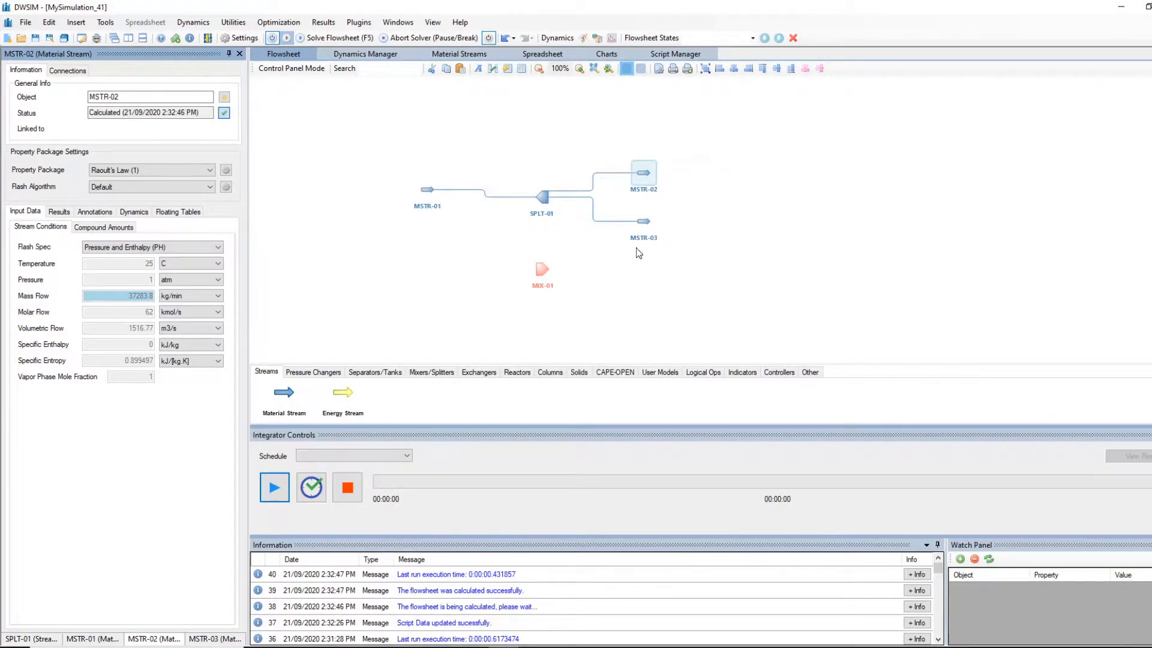
click(644, 222)
mouse_move(136, 311)
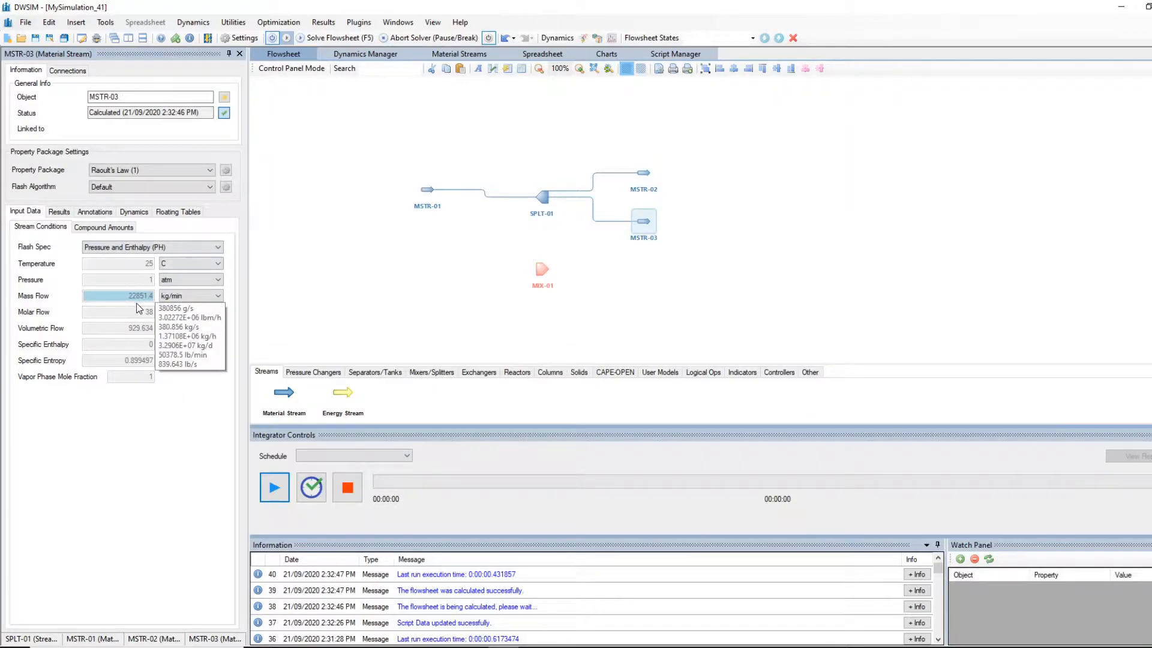
click(542, 197)
drag(145, 248, 158, 249)
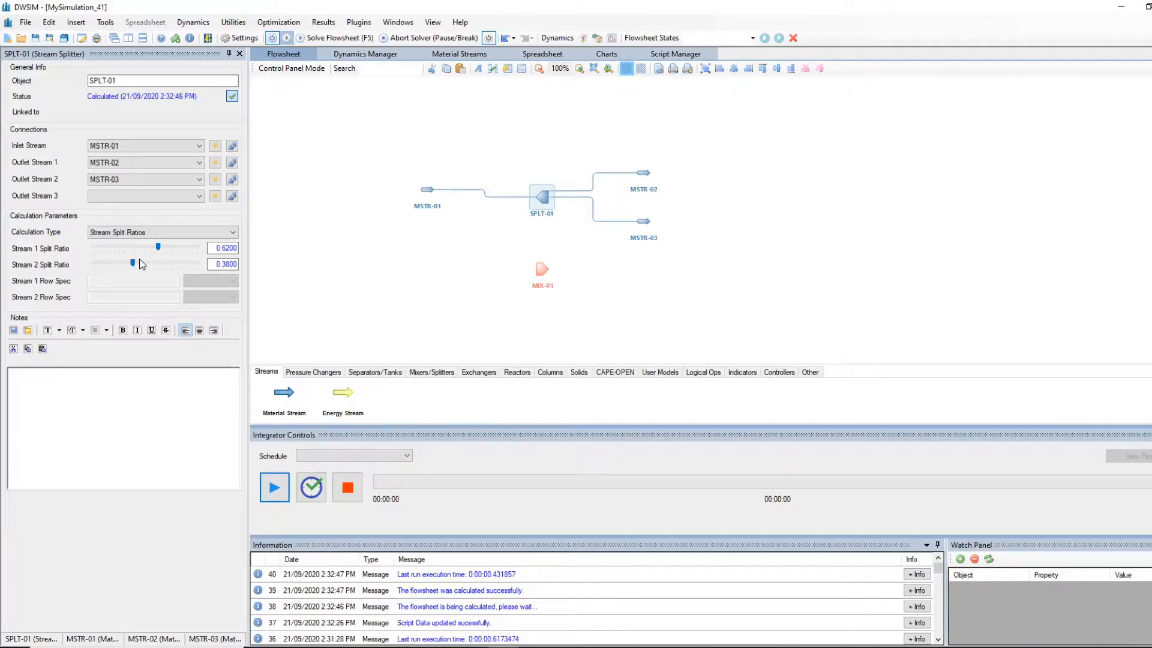
Step: Check the compound amounts of MSTR-03 and MSTR-02, and switch to the problem statement in Jamboard
click(644, 223)
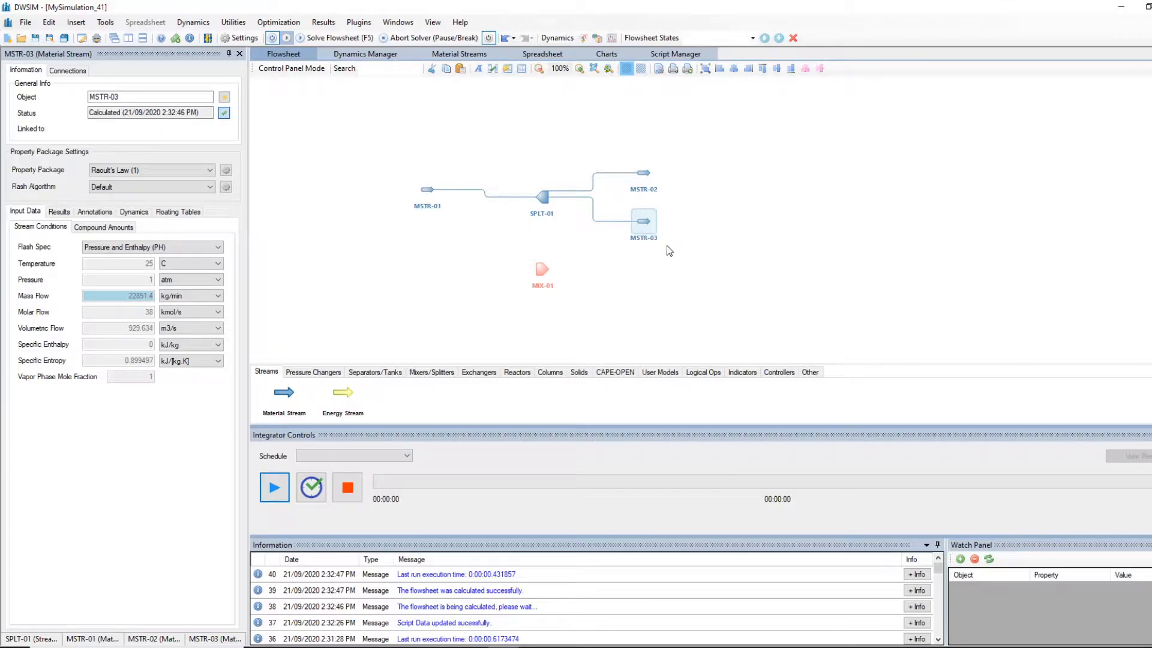
click(96, 227)
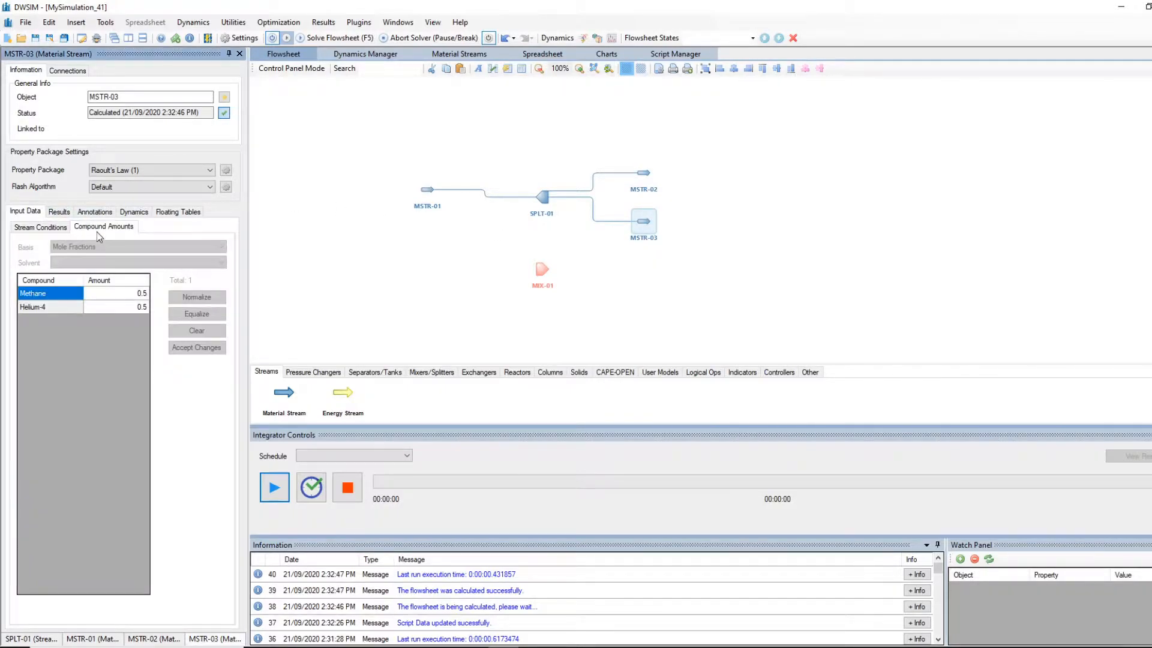
click(641, 183)
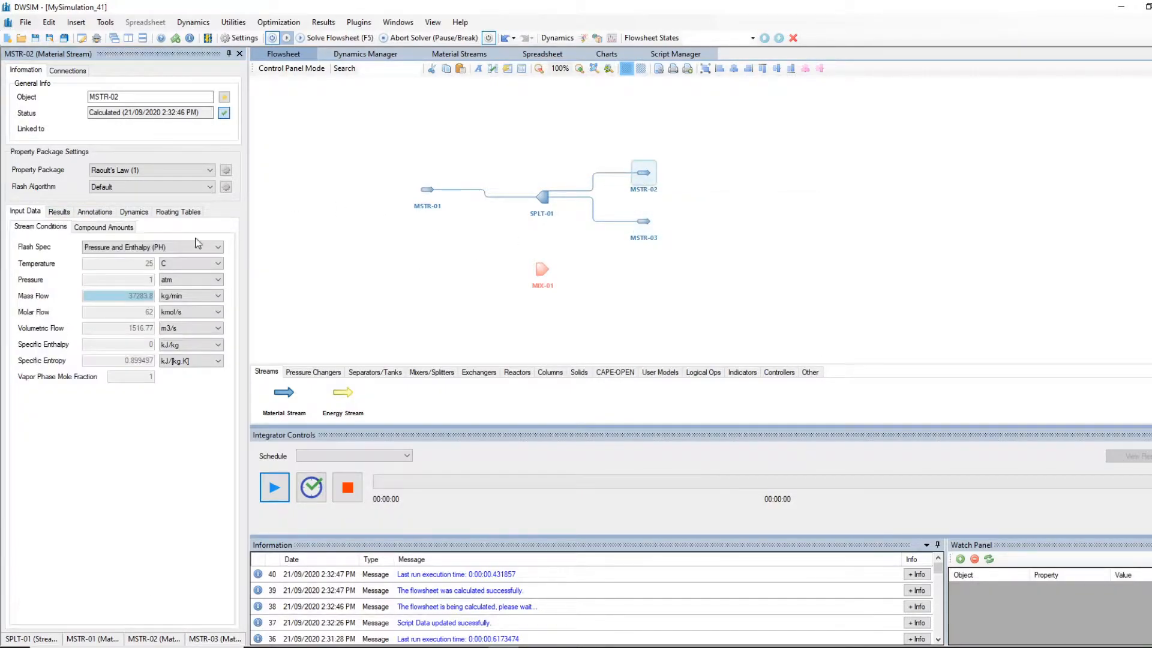
click(93, 227)
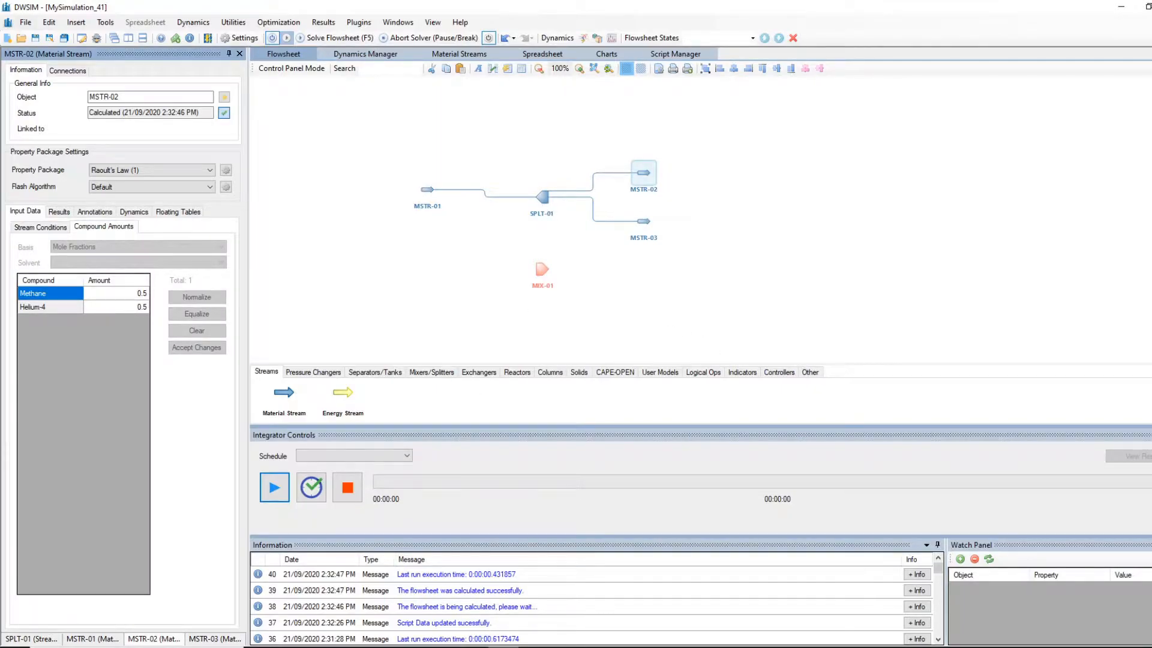
click(472, 647)
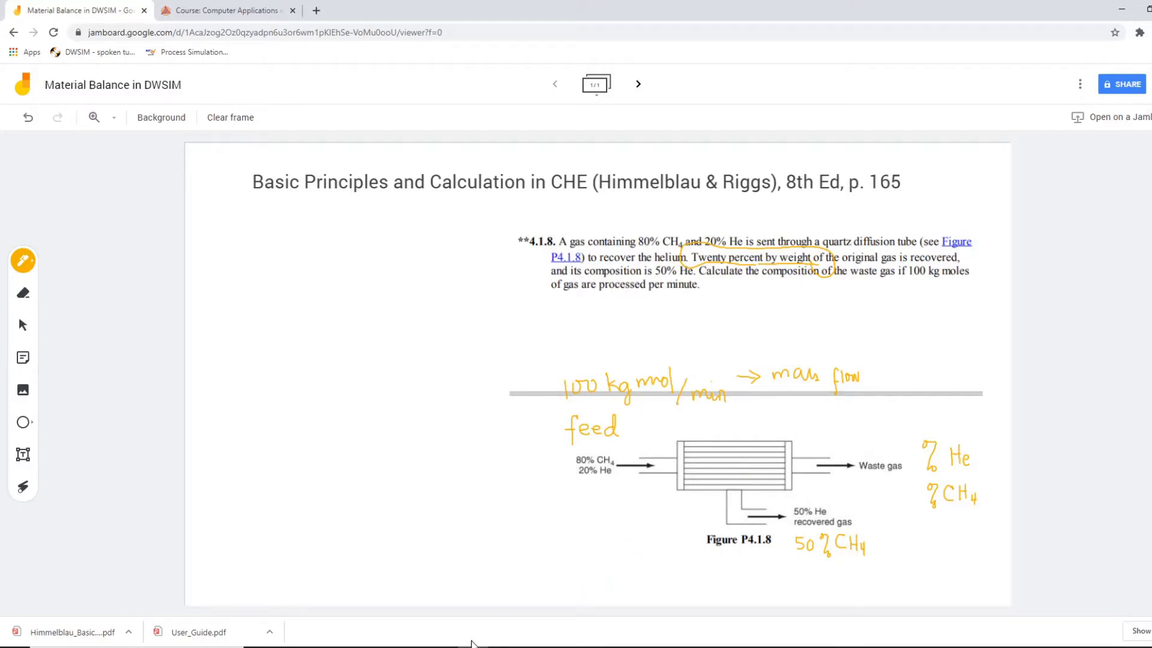
Step: Switch to DWSIM and examine the separator and mixer/splitter unit operations and MIX-01's connections, comparing with the problem statement in Jamboard
click(503, 646)
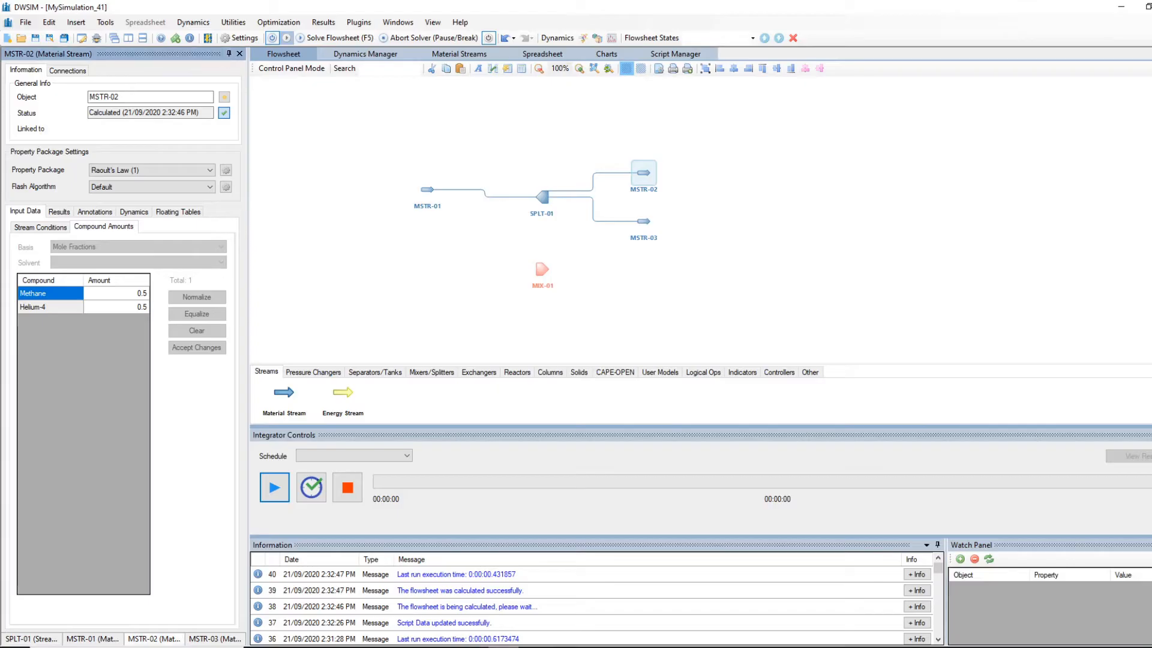
click(427, 372)
click(481, 373)
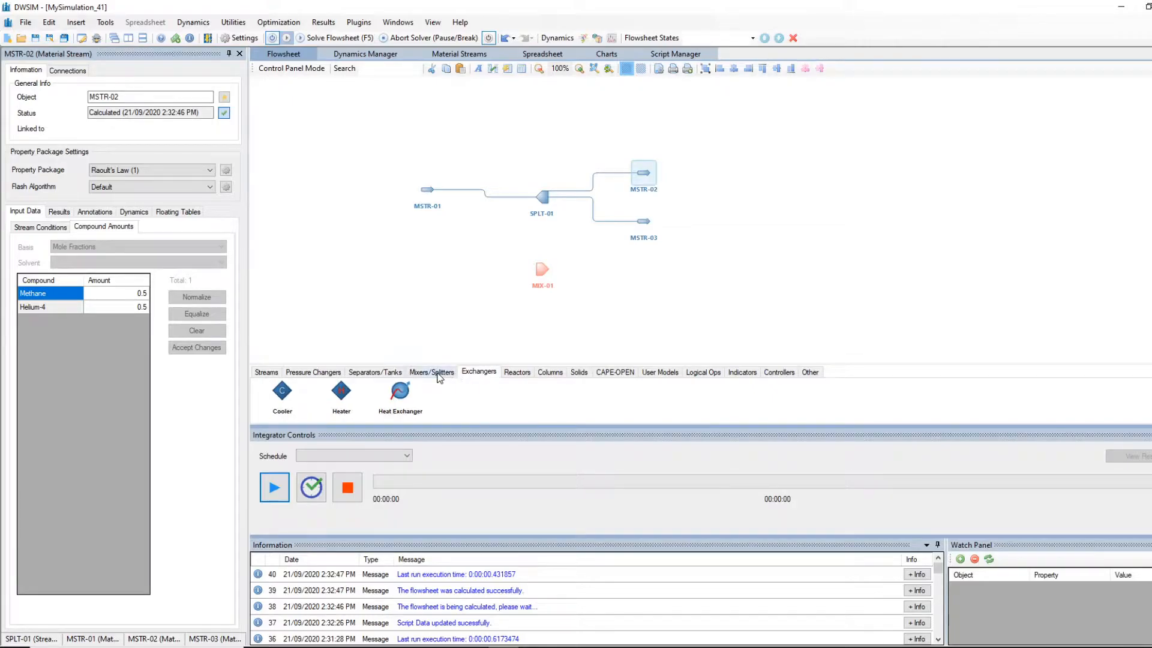
click(375, 372)
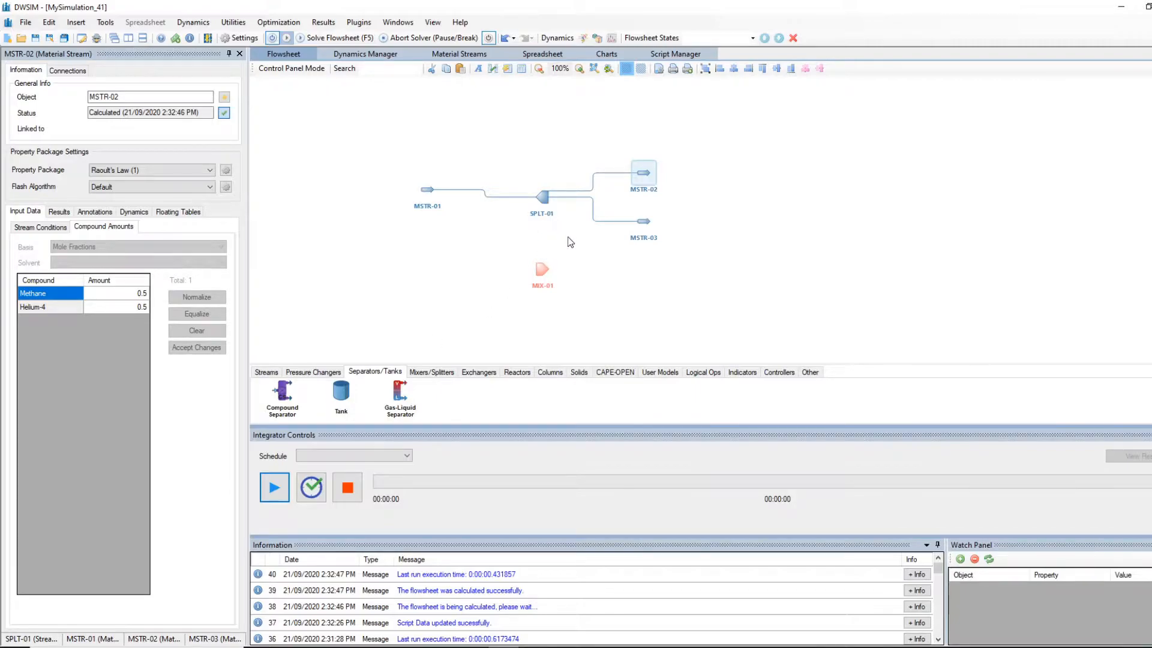
click(541, 275)
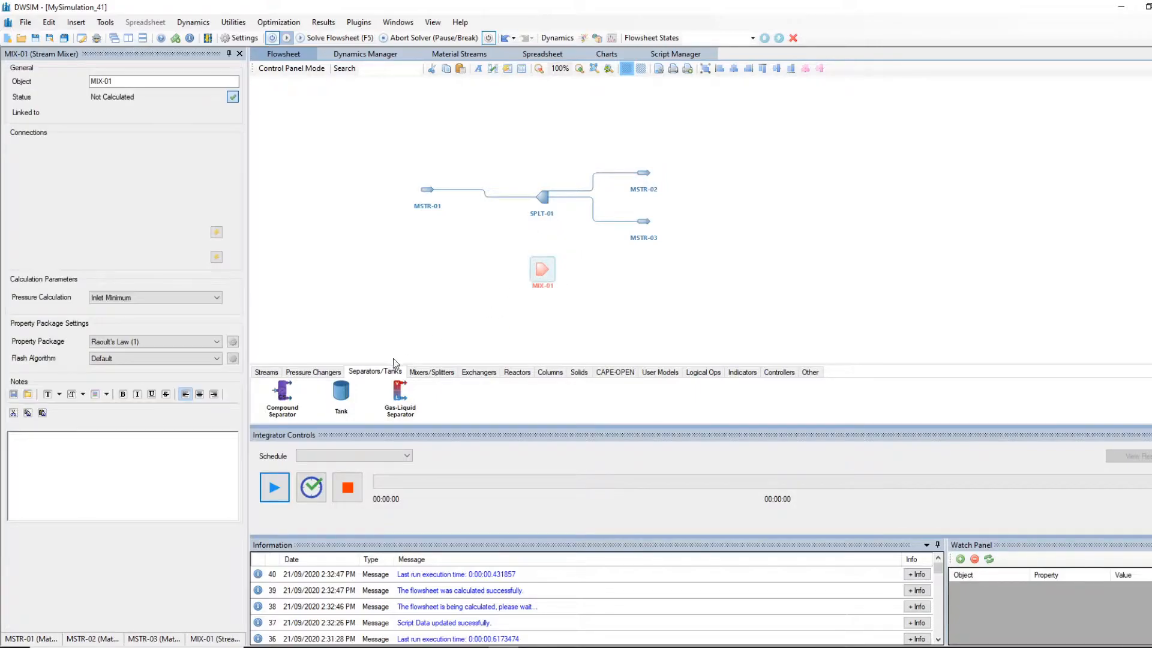
click(430, 373)
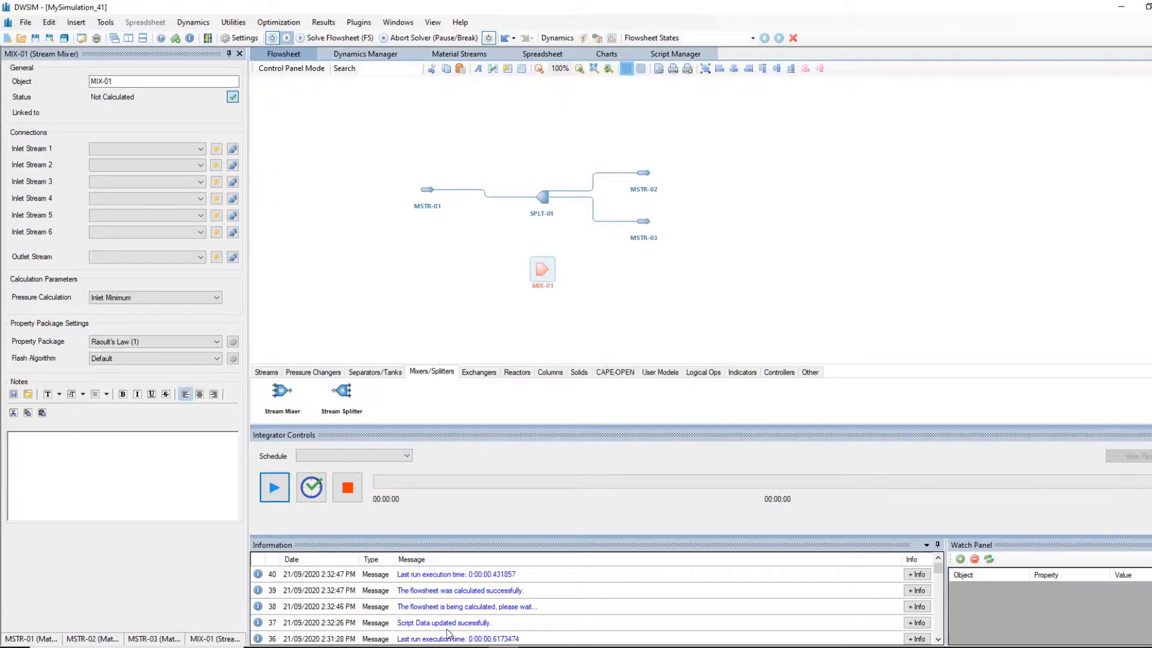
key(alt+Tab)
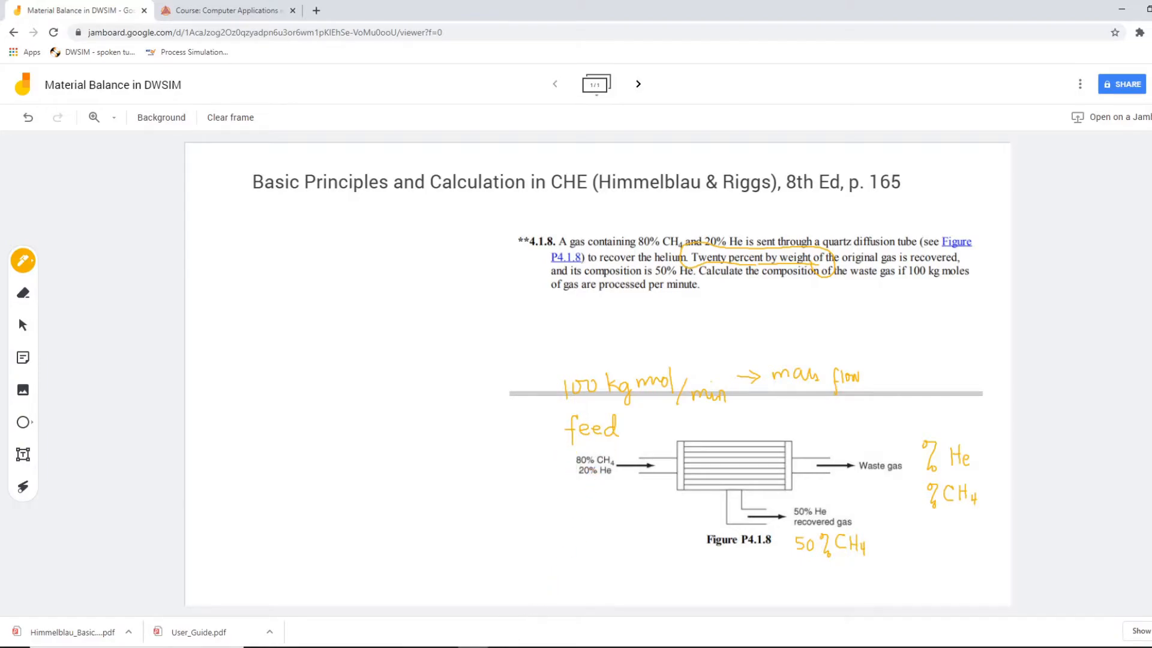
click(501, 647)
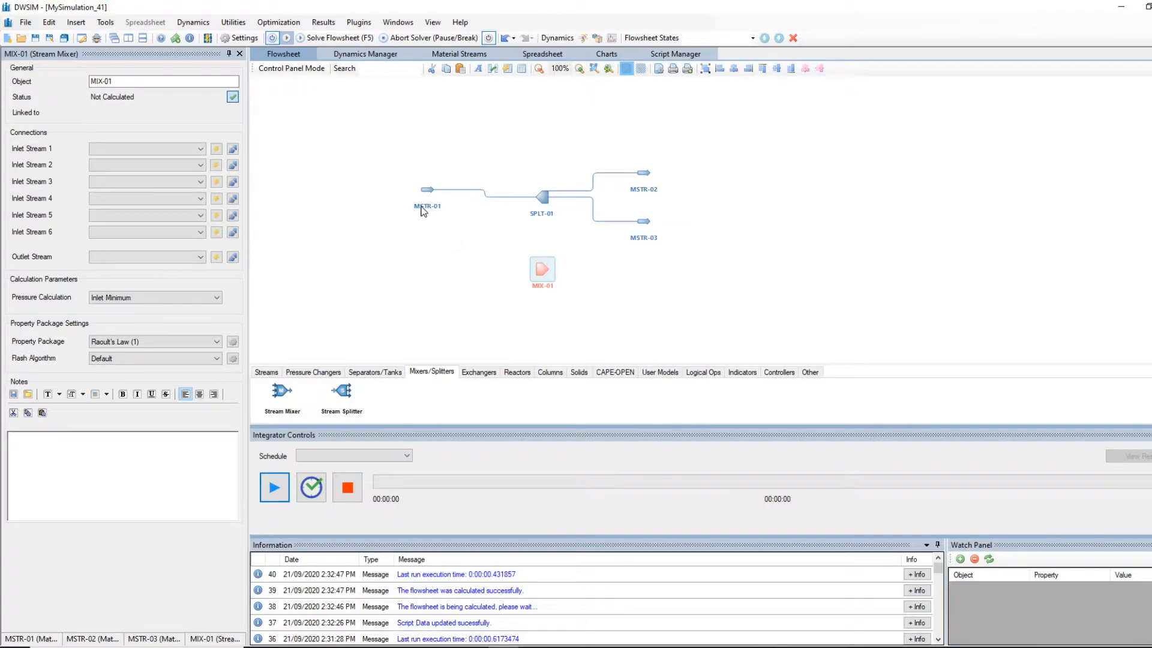
Step: Delete the stream splitter SPLT-01 from the flowsheet
click(540, 206)
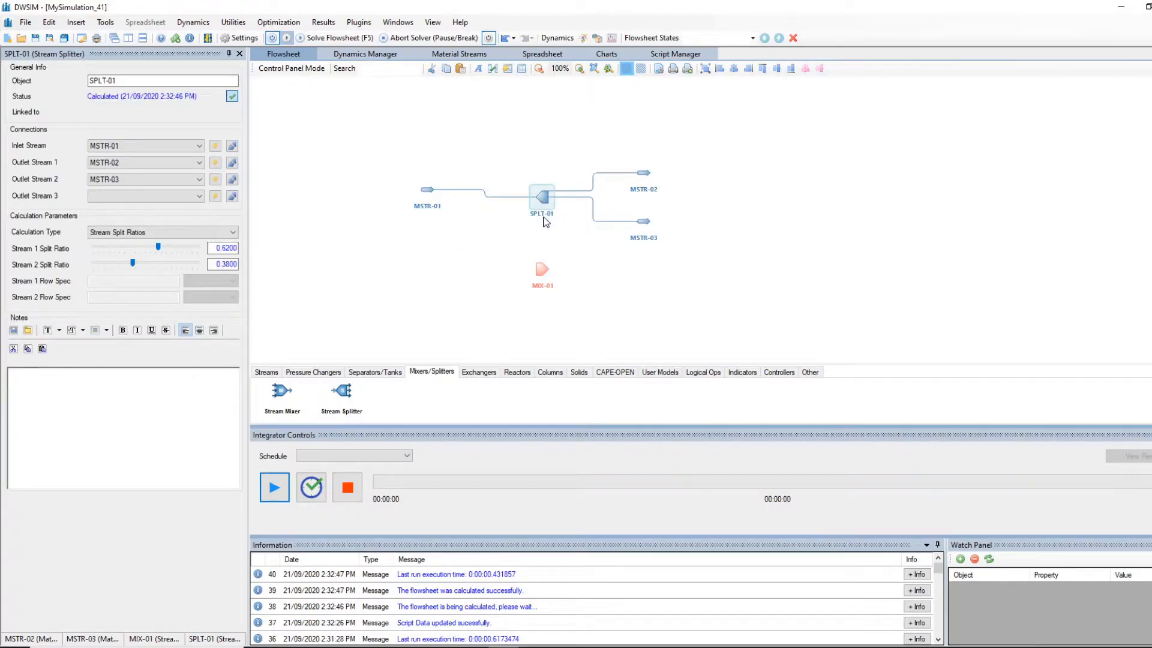
key(Delete)
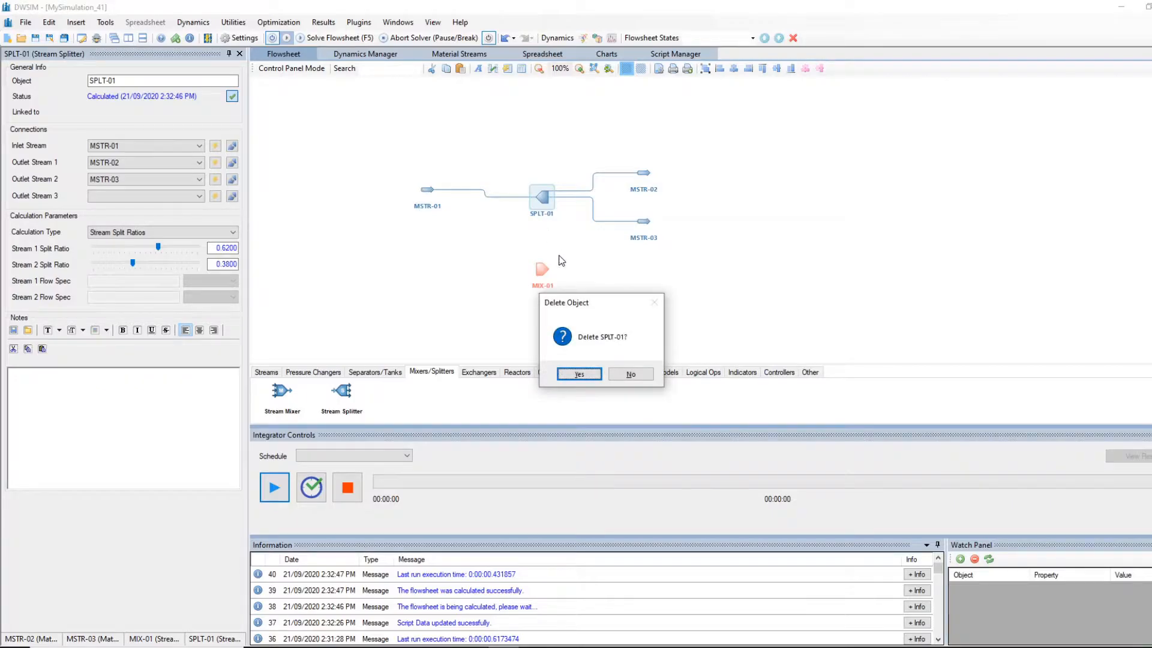
click(579, 374)
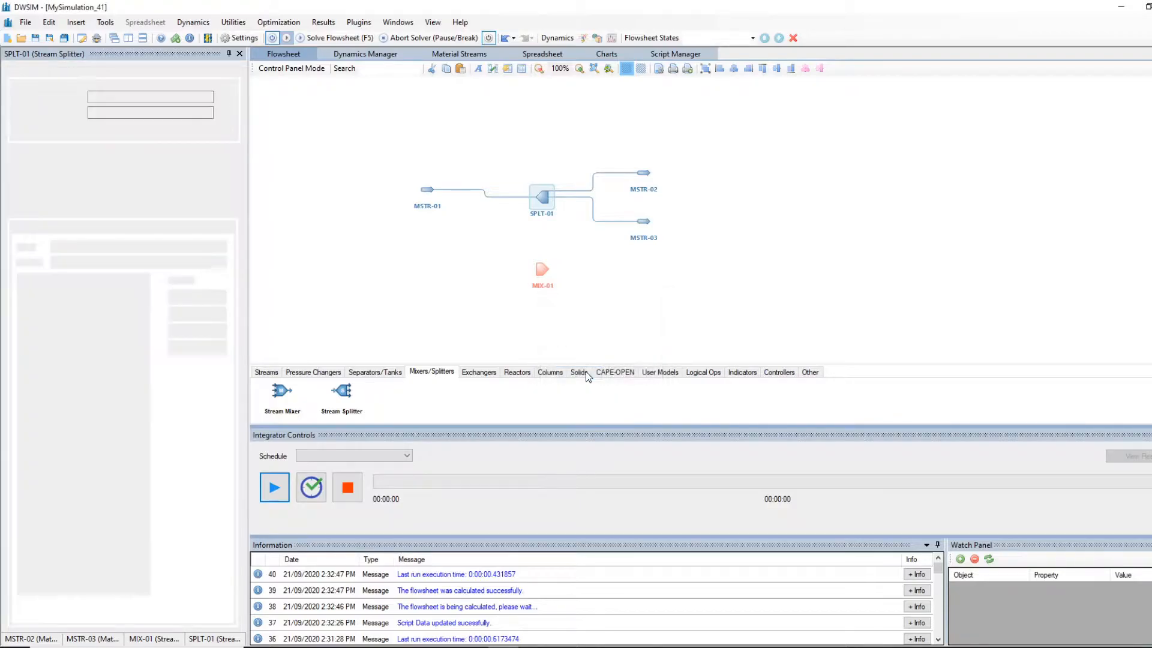
Step: Rename the material stream MSTR-01 as "feed"
click(427, 193)
drag(125, 97, 42, 97)
text(fee)
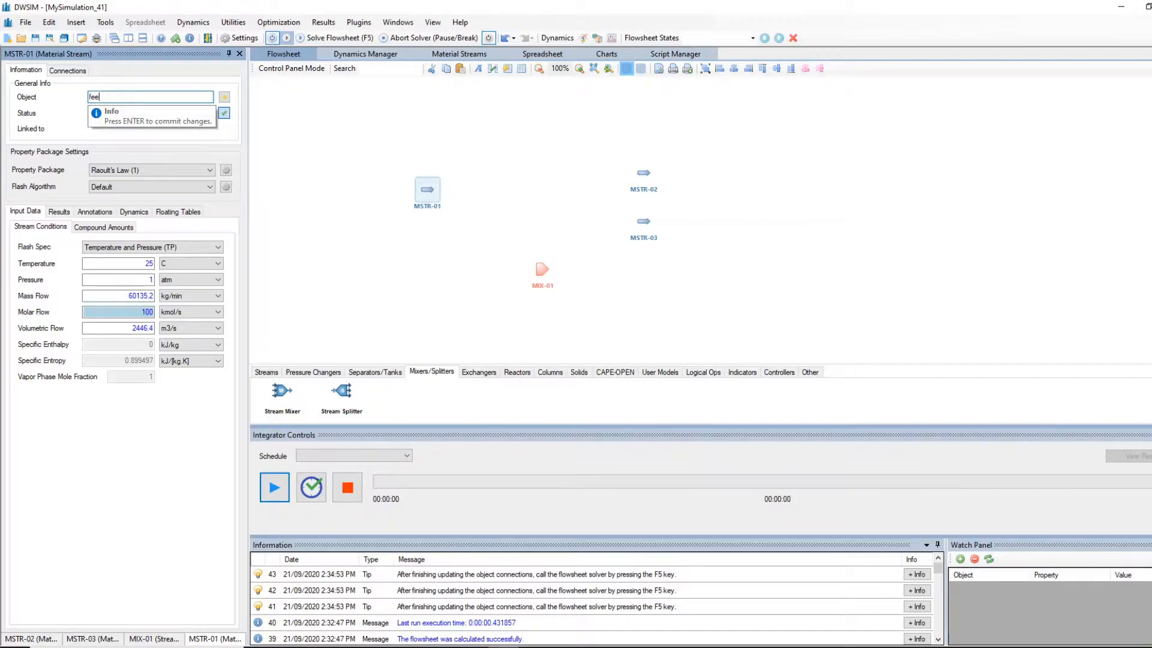
key(Return)
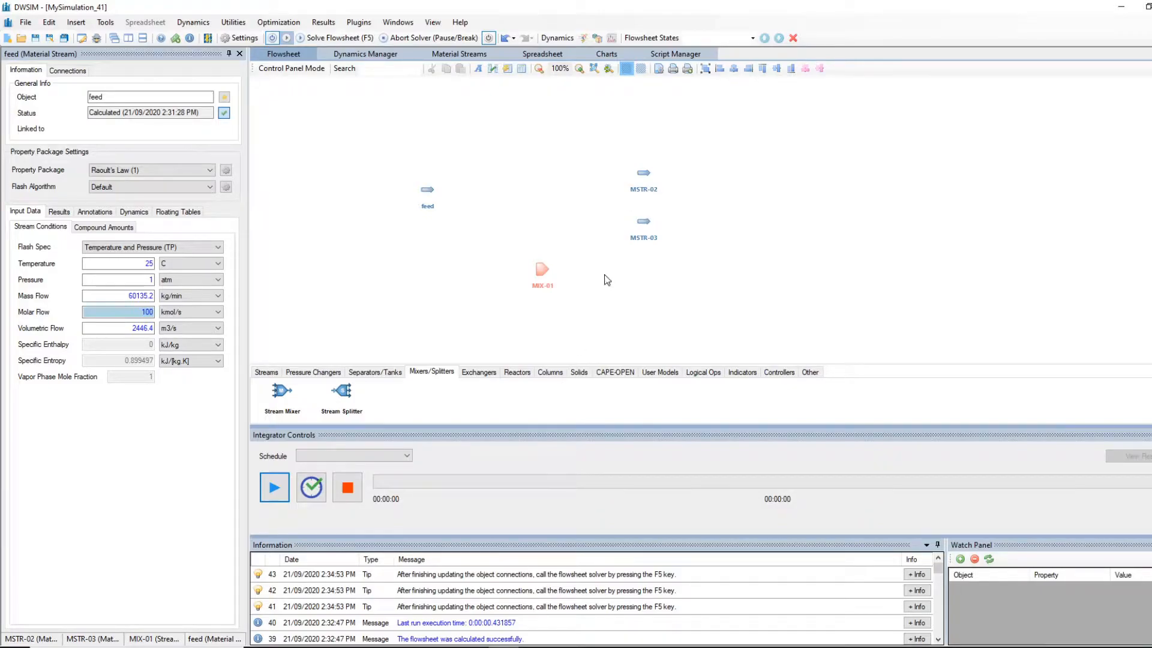
Step: Rename the material stream MSTR-02 as "recovered gas"
click(644, 173)
double_click(143, 97)
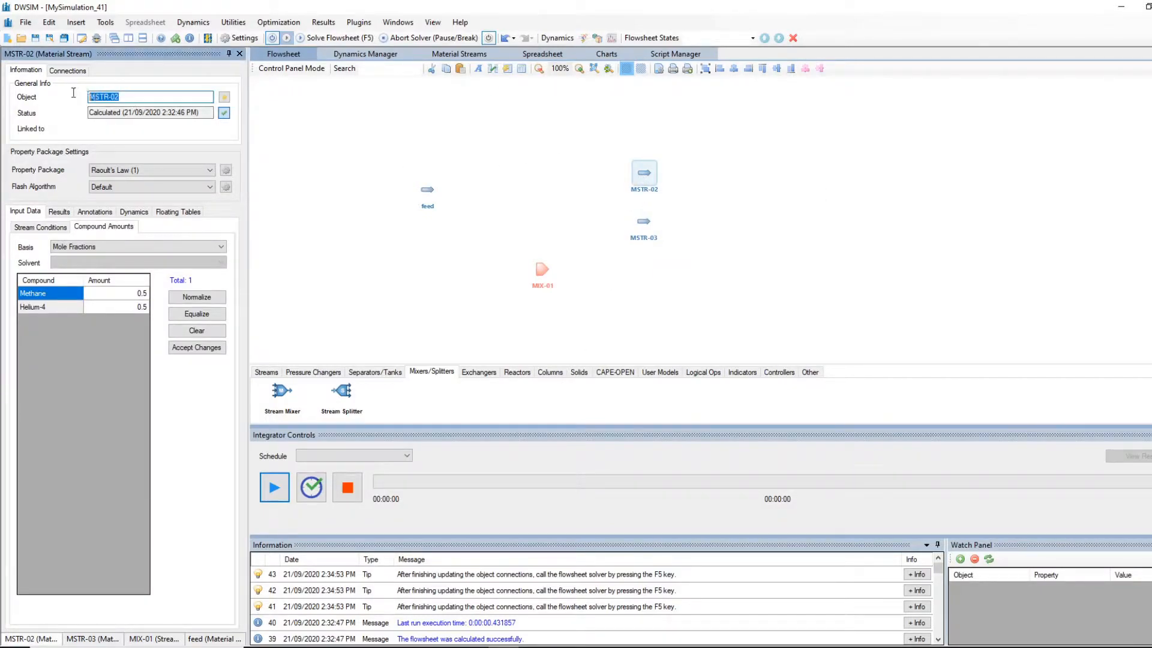
text(recv)
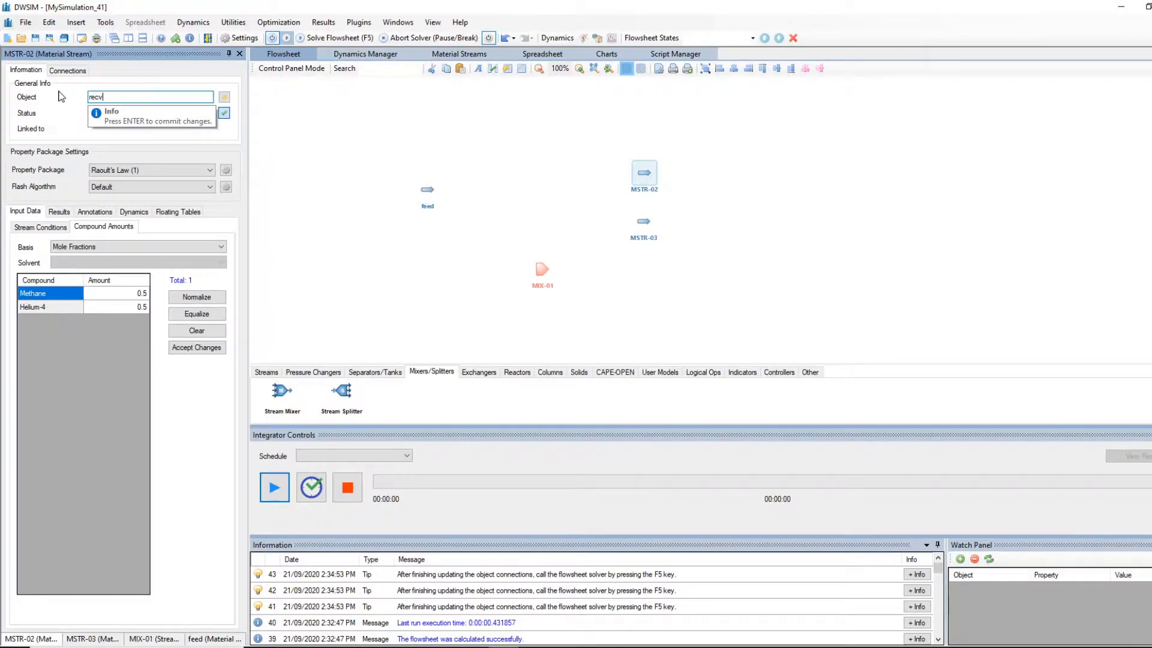
text(oe)
key(BackSpace)
key(BackSpace)
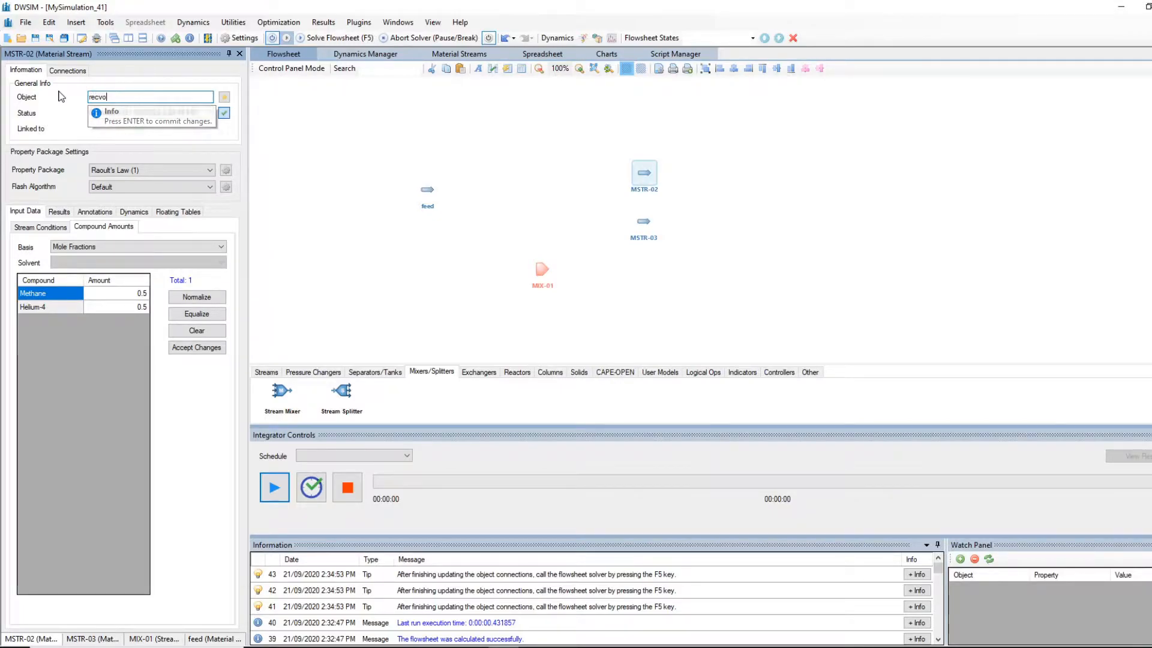
text(ered )
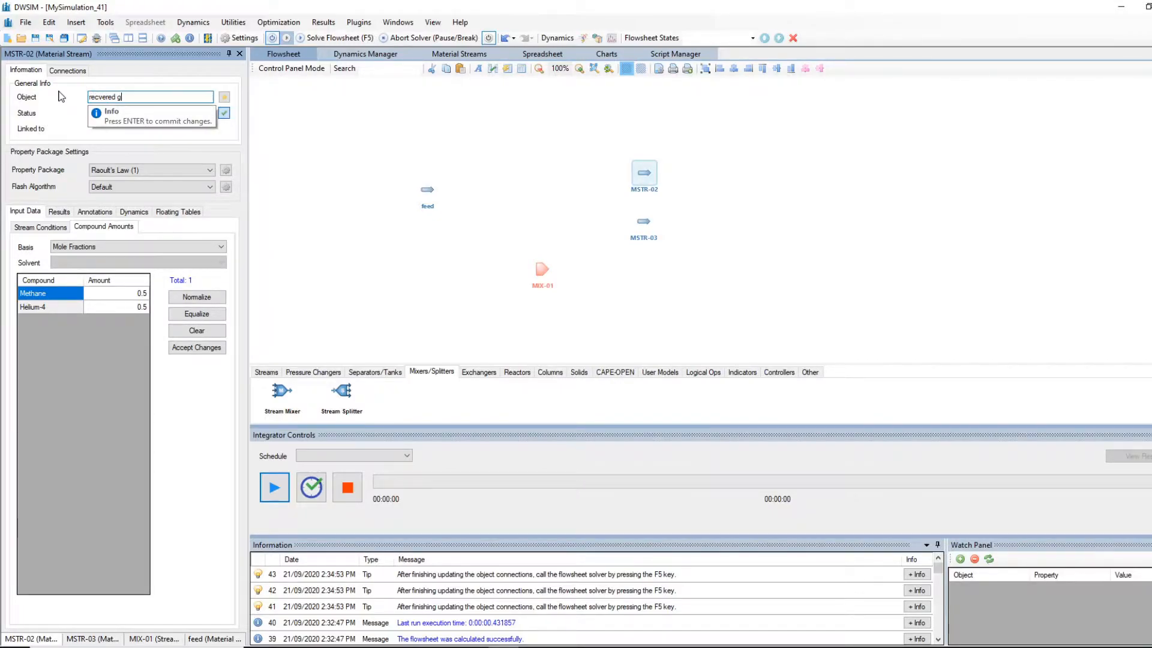
text(gas)
key(Return)
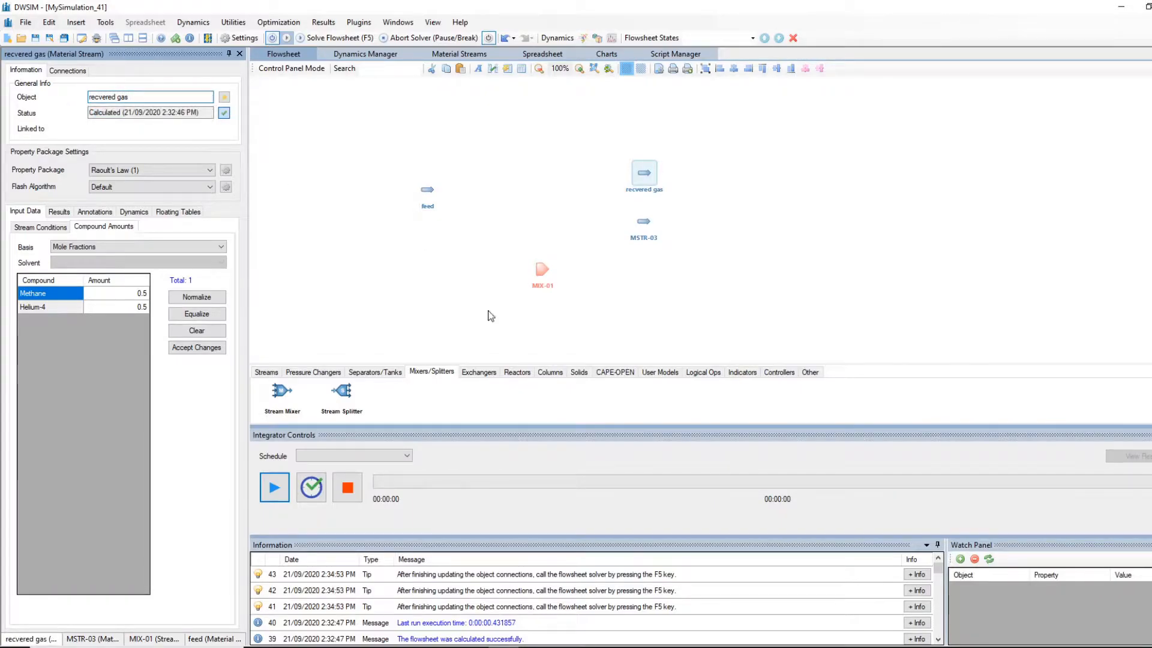
click(702, 249)
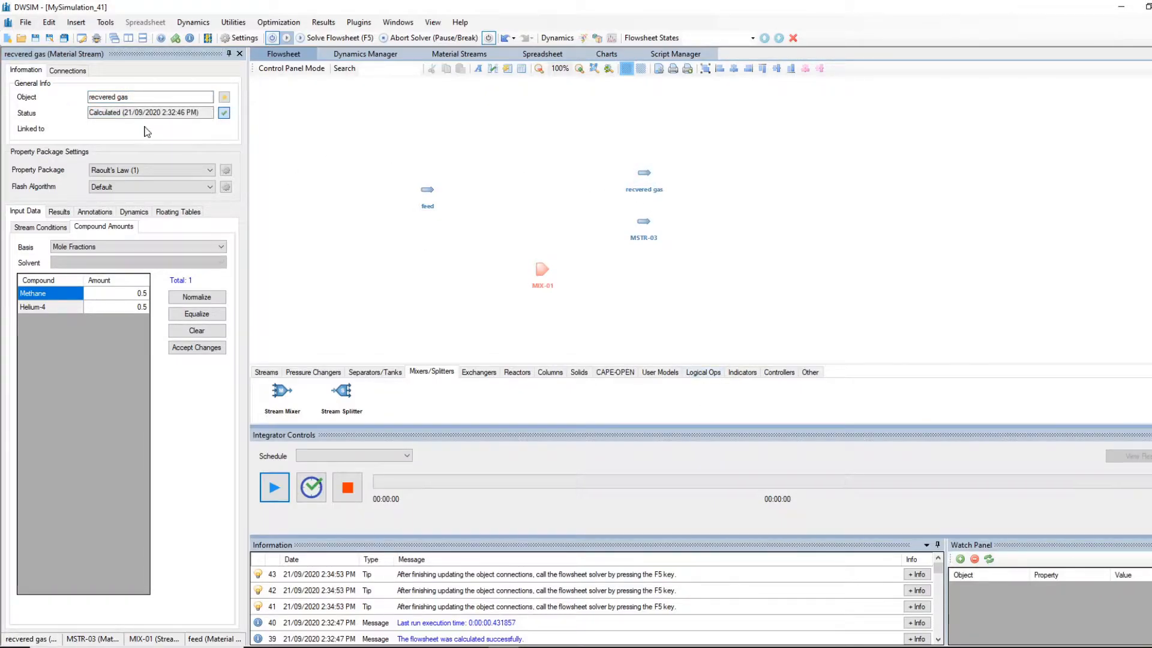
click(101, 96)
text(o)
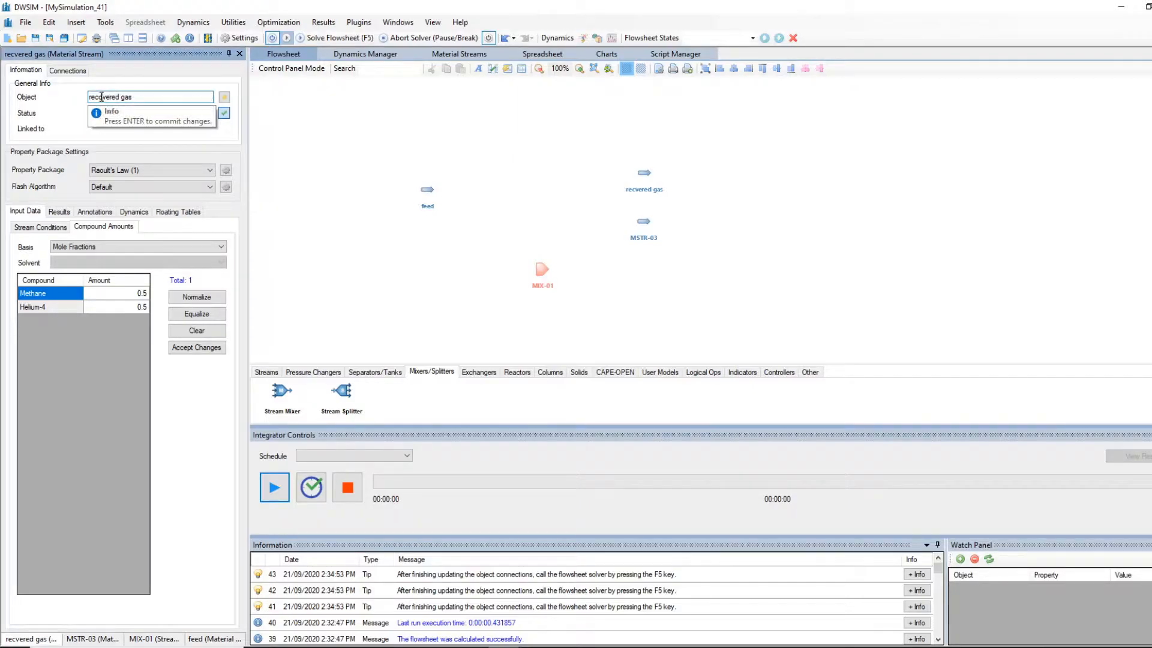
key(Return)
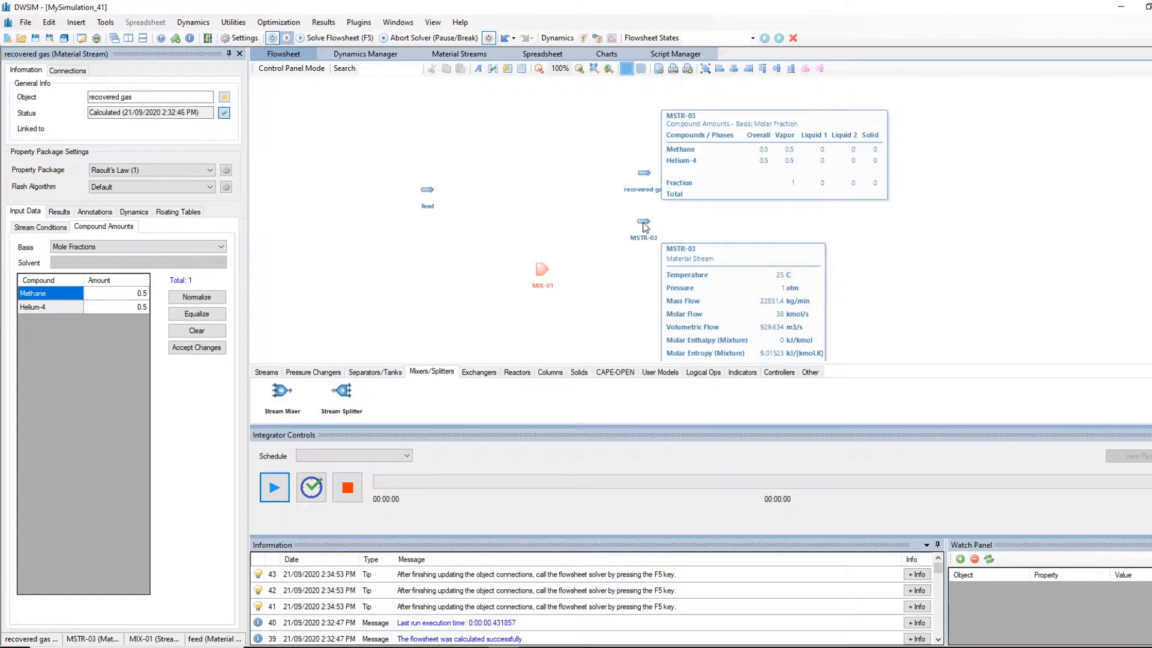
Step: Rename the material stream MSTR-03 as "waste gas"
click(649, 240)
text(waste)
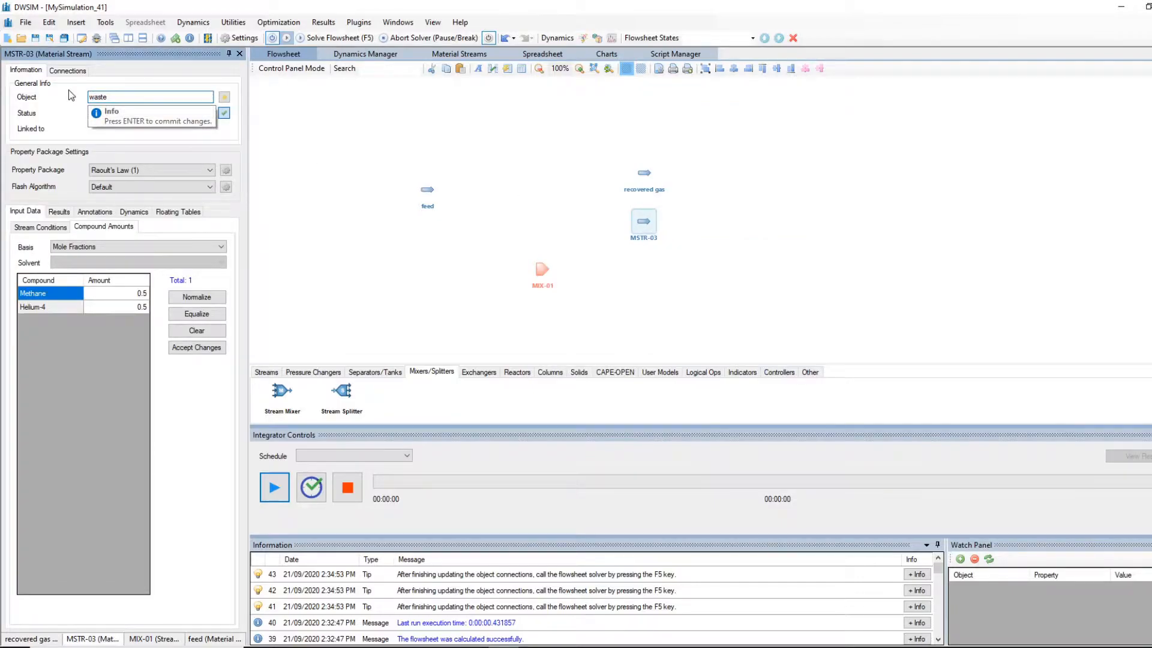
text( gas)
key(Return)
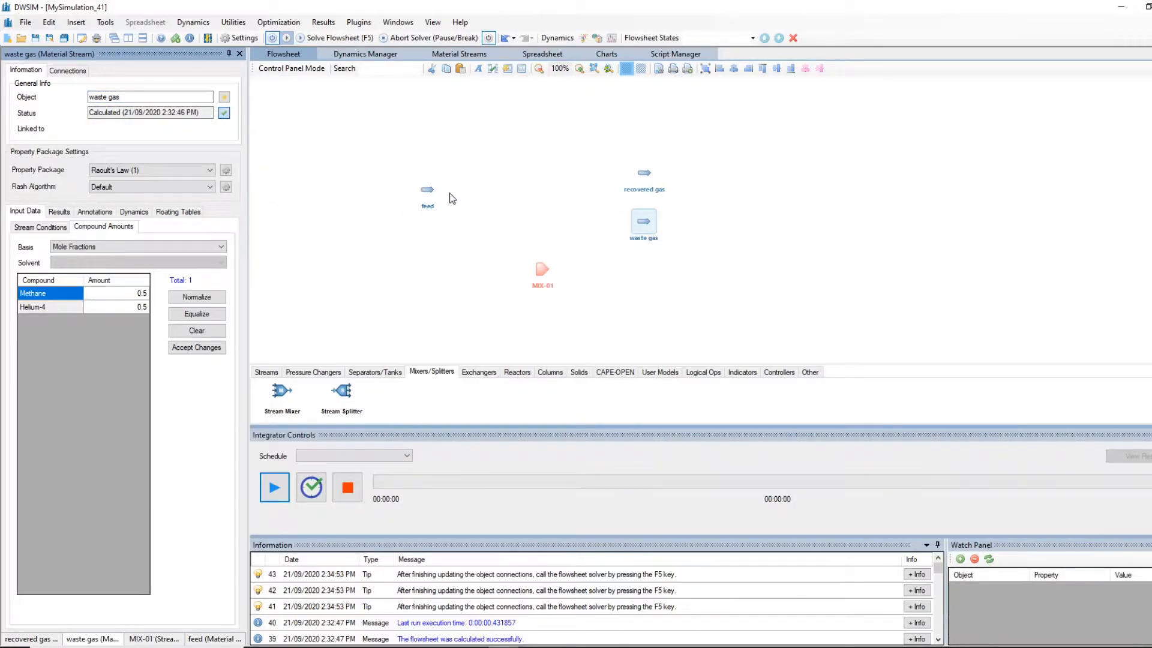
Step: Rearrange the flowsheet so MIX-01 sits between the recovered and waste gas streams on its inlet side and feed on its outlet side
drag(427, 189, 842, 204)
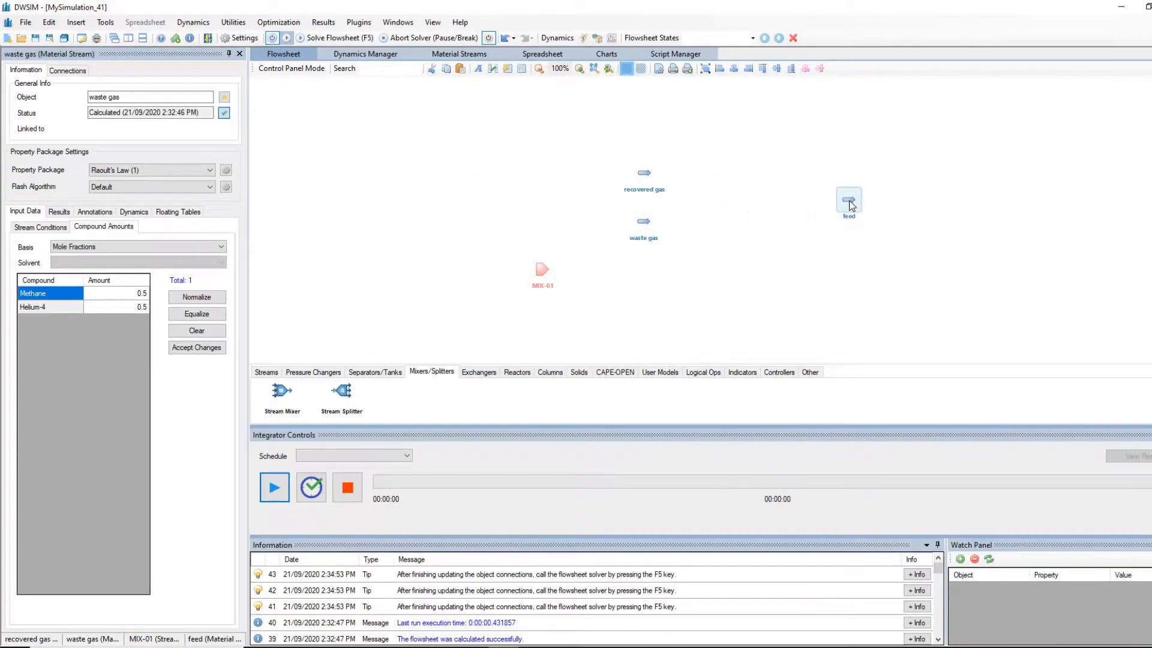
drag(541, 272, 747, 198)
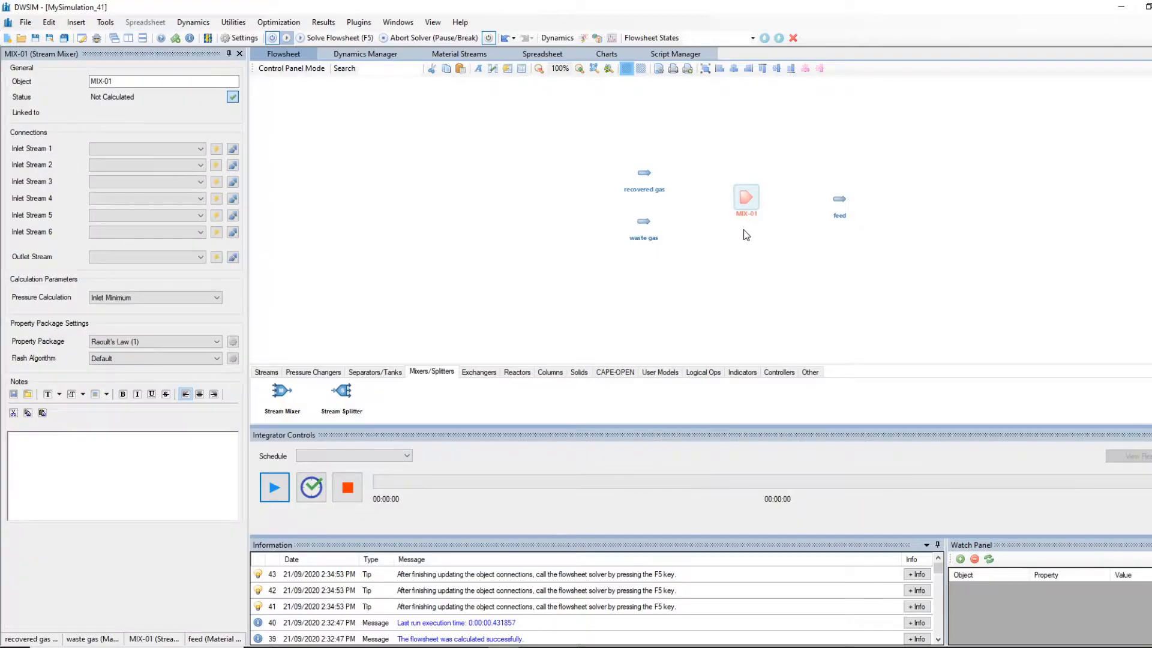
drag(959, 204, 781, 202)
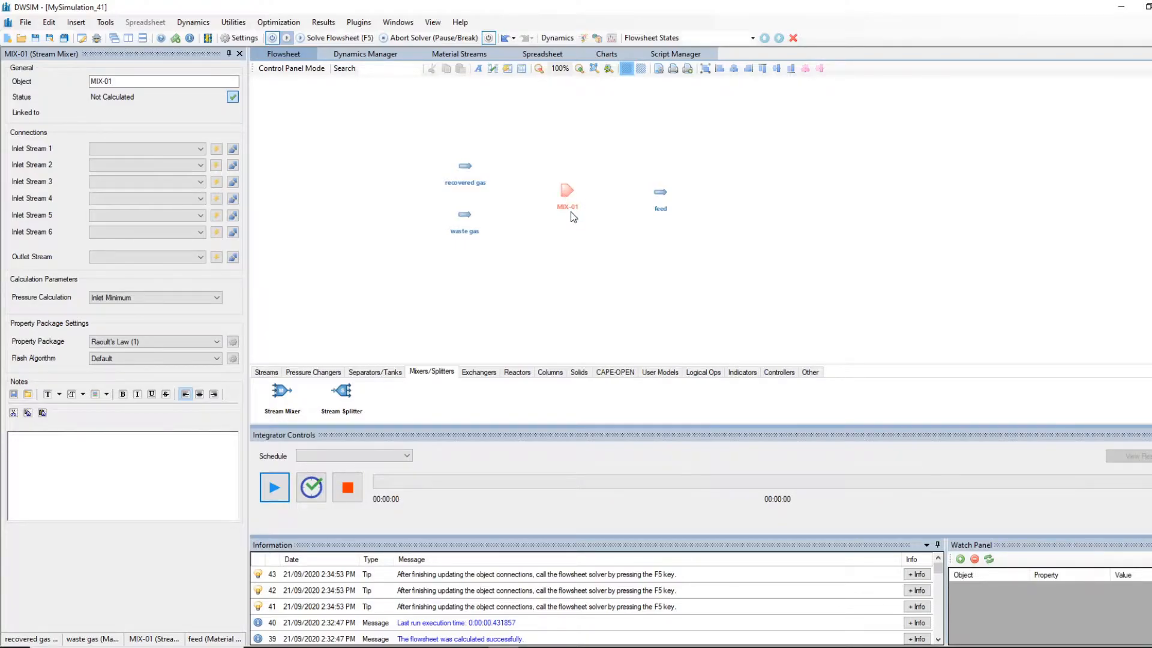
Step: Rename the stream mixer MIX-01 as "mixer"
click(567, 193)
click(112, 81)
drag(113, 81, 89, 83)
text(mixer)
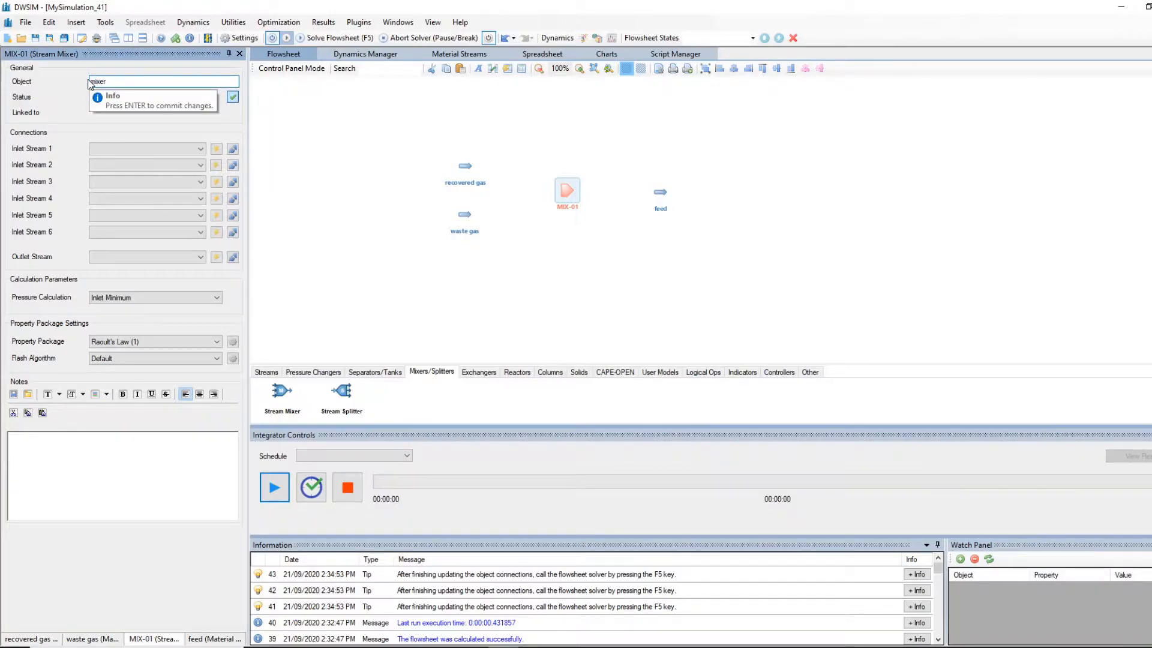
key(Return)
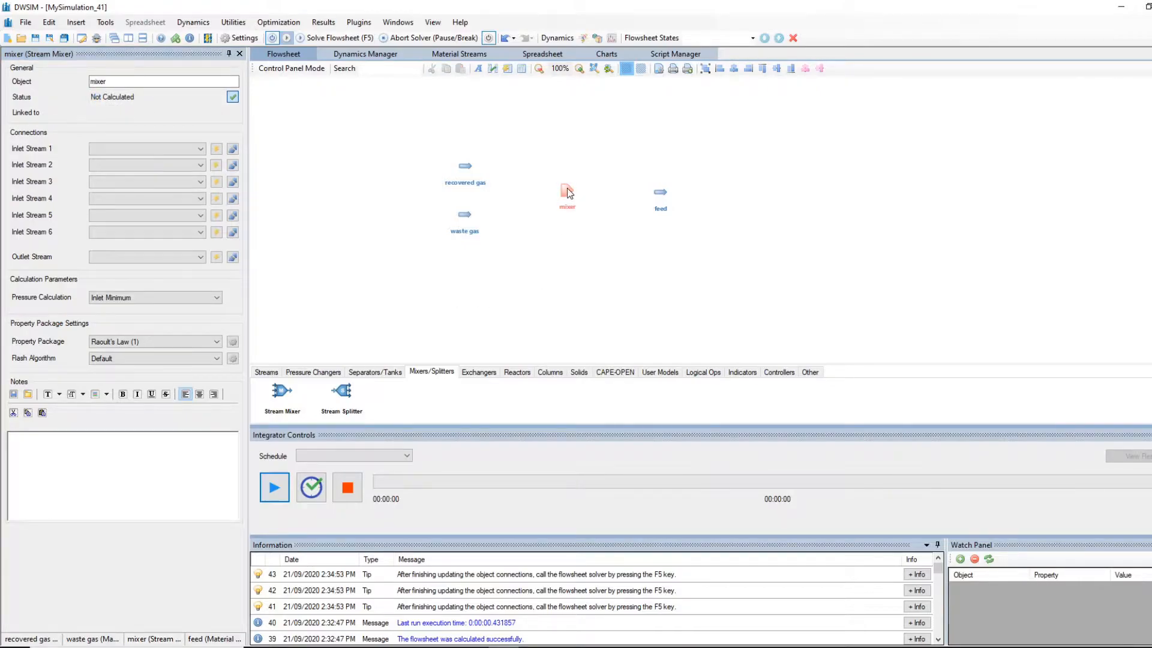
Step: Connect recovered gas as the mixer's Inlet Stream 1, waste gas as Inlet Stream 2 and feed as its Outlet Stream
click(181, 155)
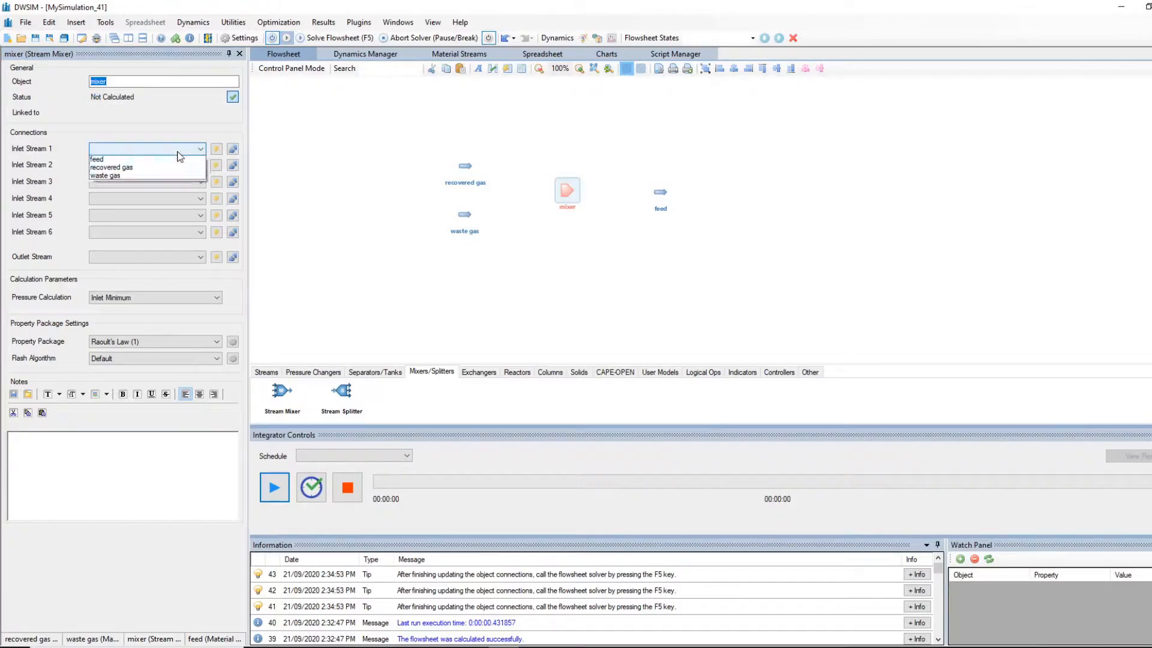
click(118, 169)
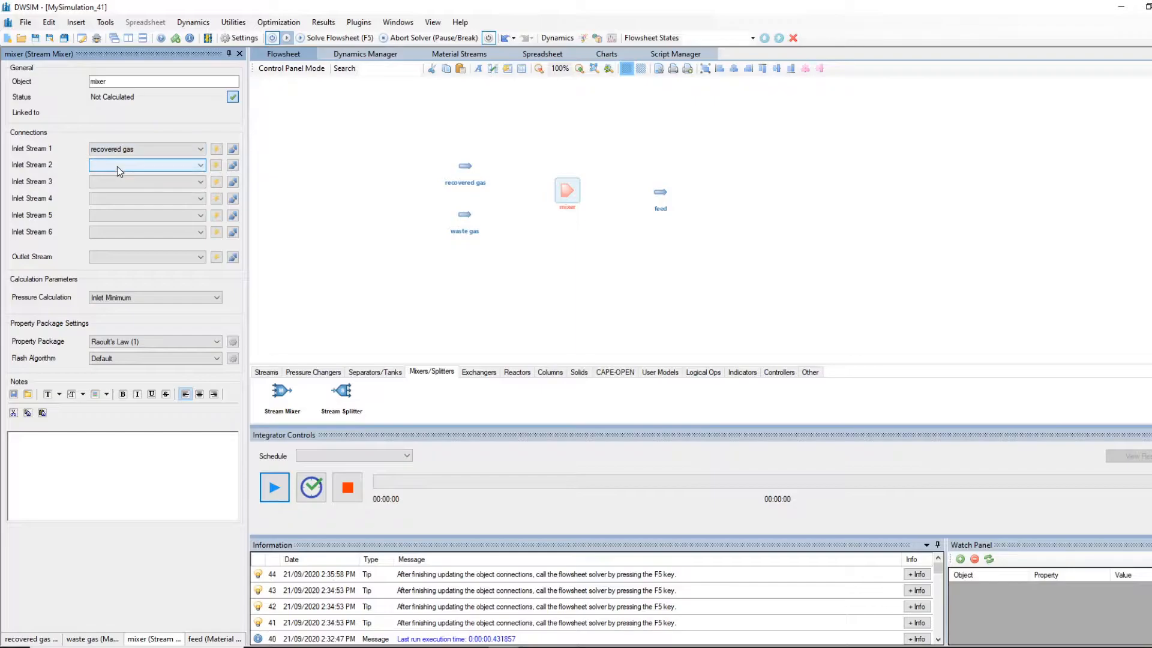
click(117, 167)
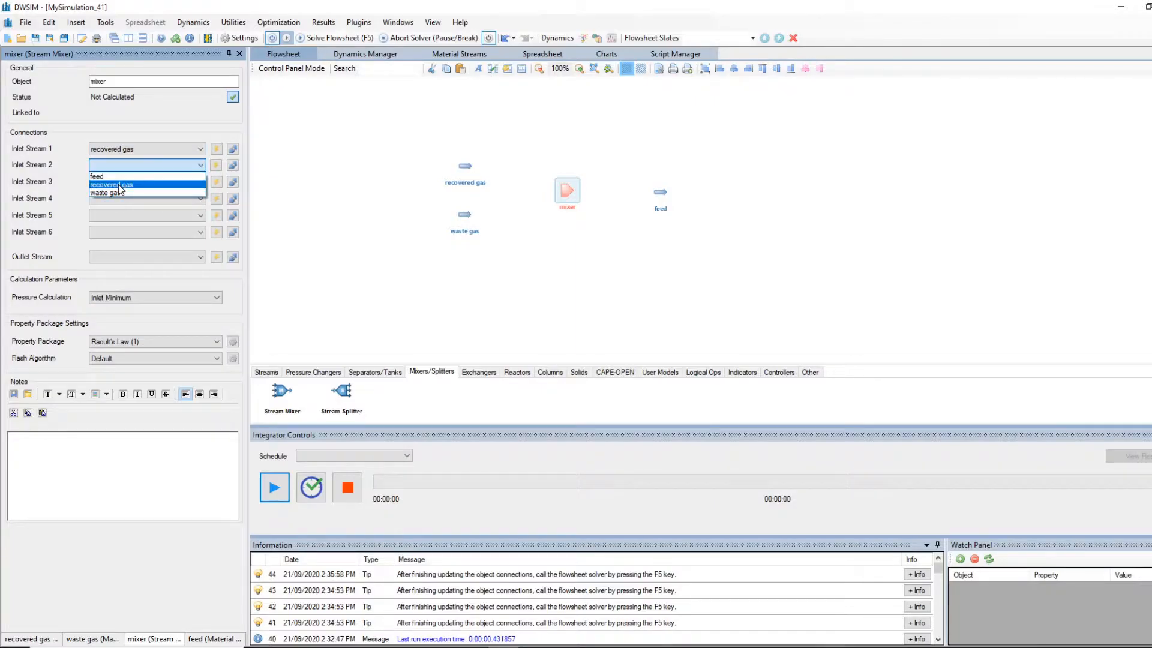
click(120, 192)
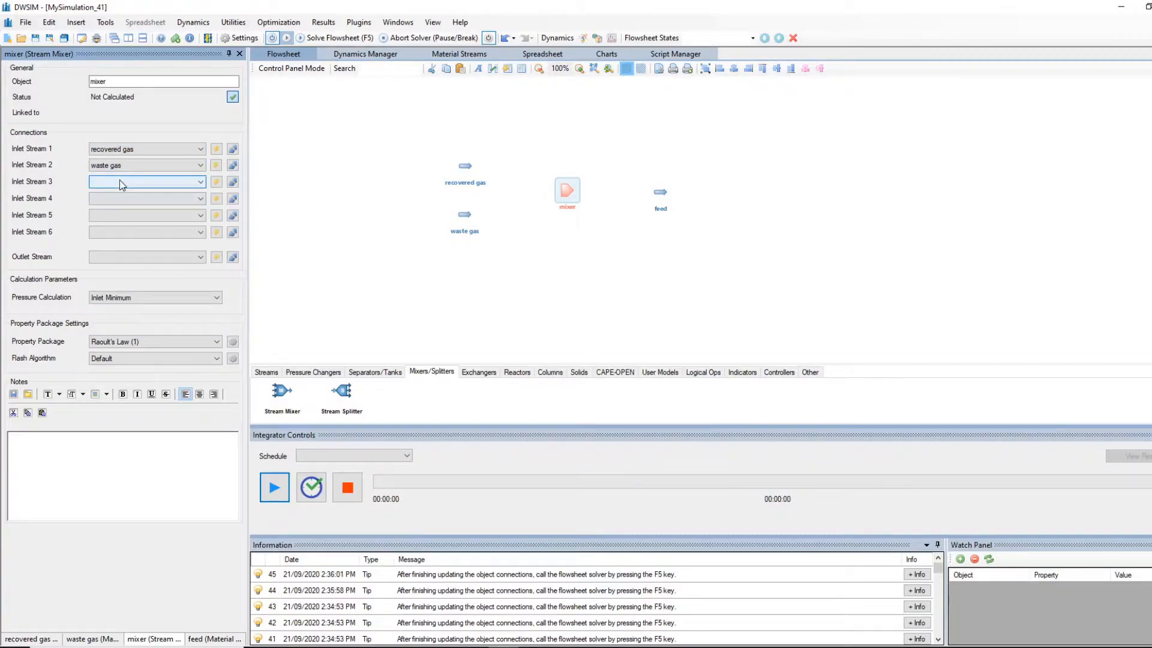
click(127, 257)
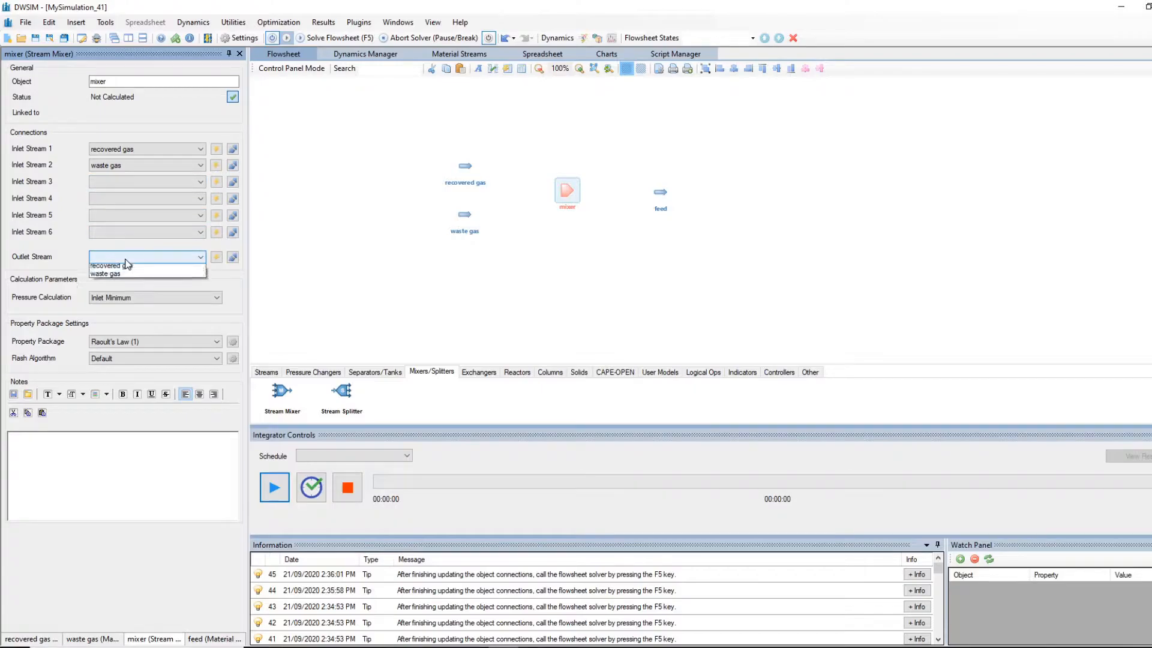
click(99, 268)
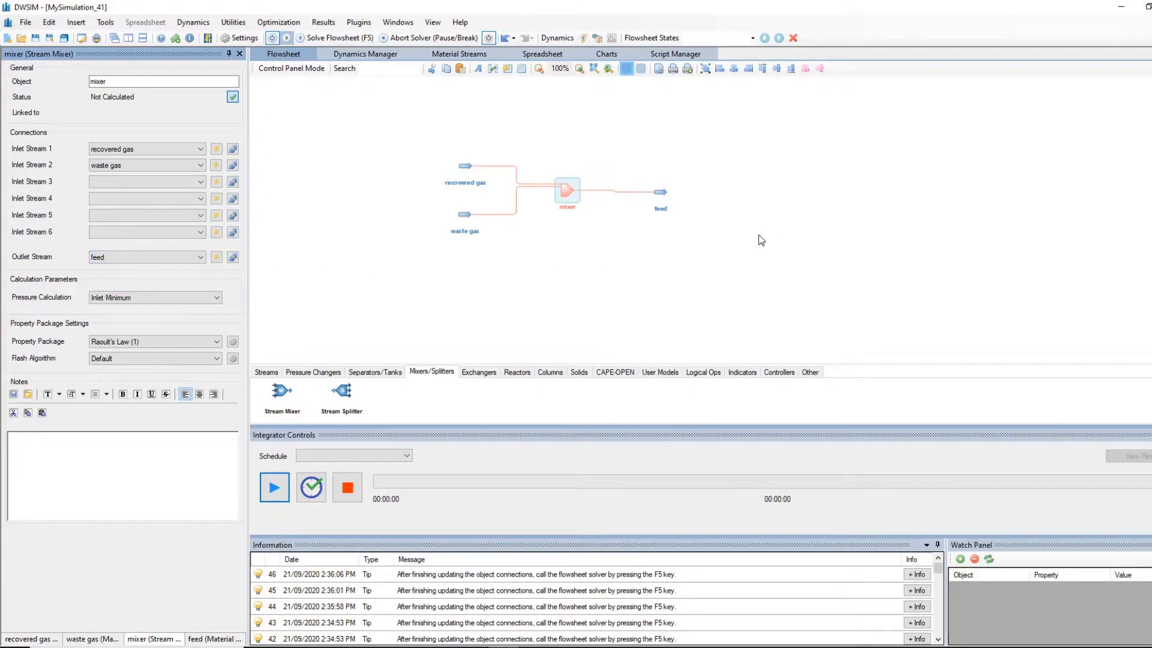
click(631, 222)
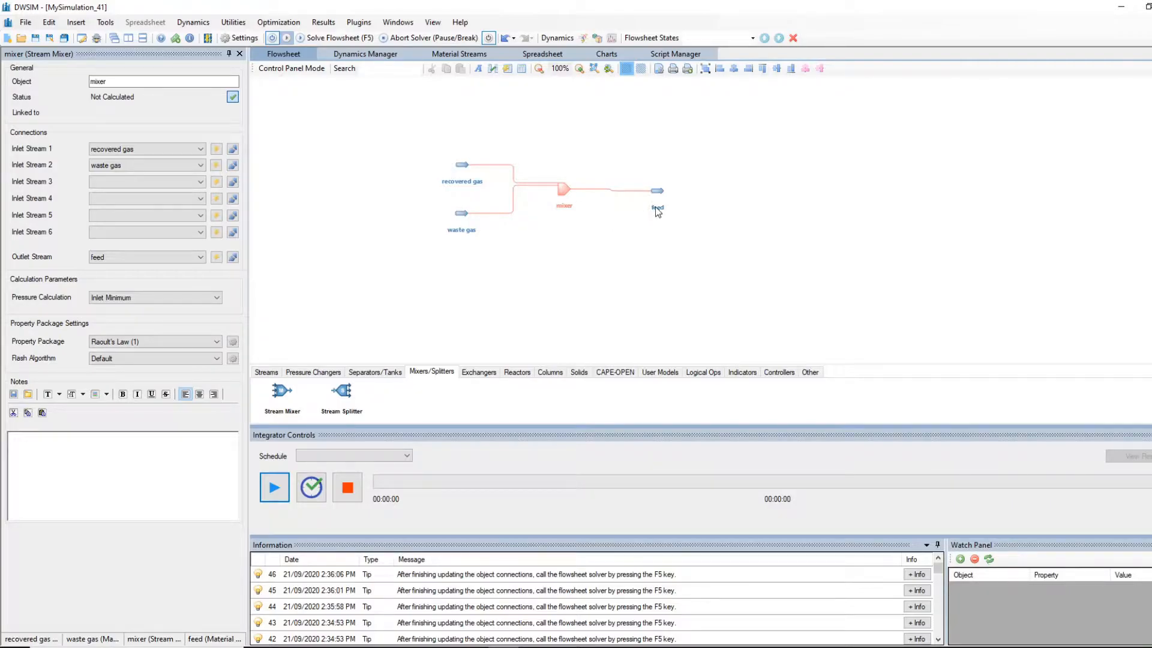
mouse_move(658, 193)
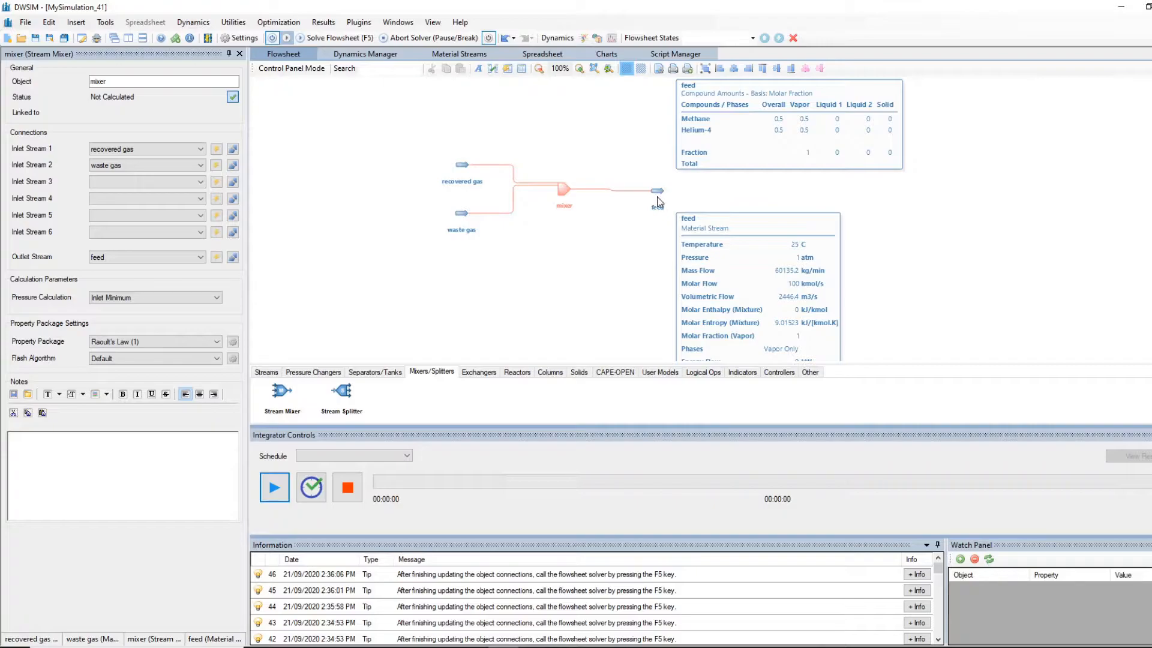
Step: Examine the recovered gas and feed streams on the flowsheet, and switch to the Jamboard problem statement in the browser
mouse_move(462, 170)
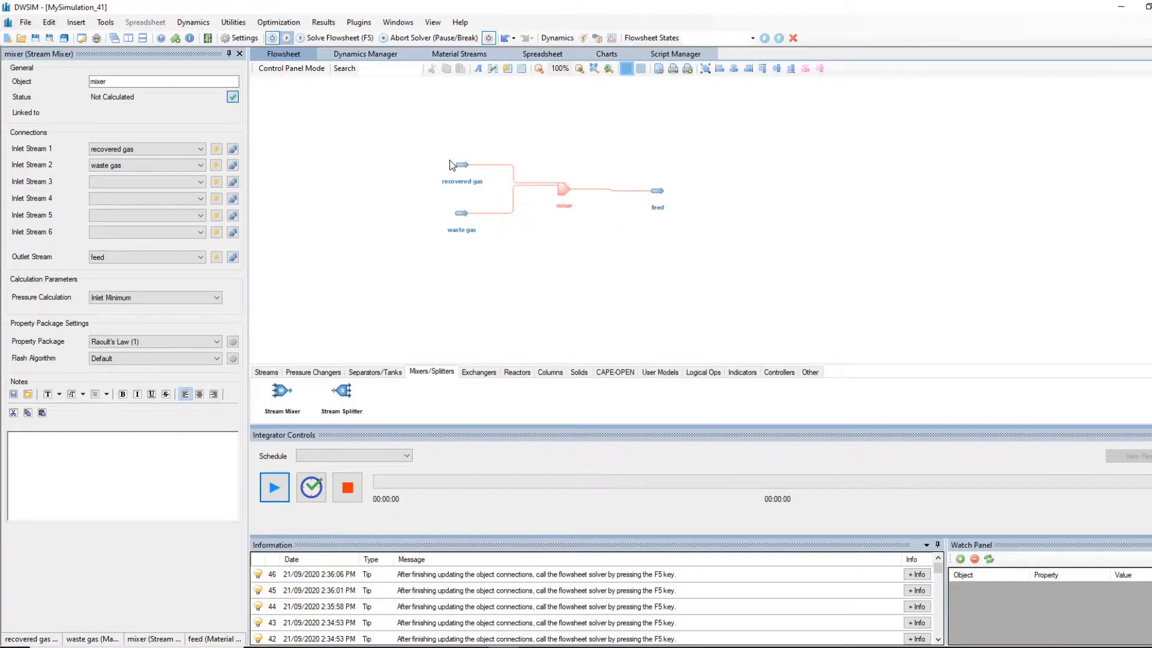
mouse_move(469, 170)
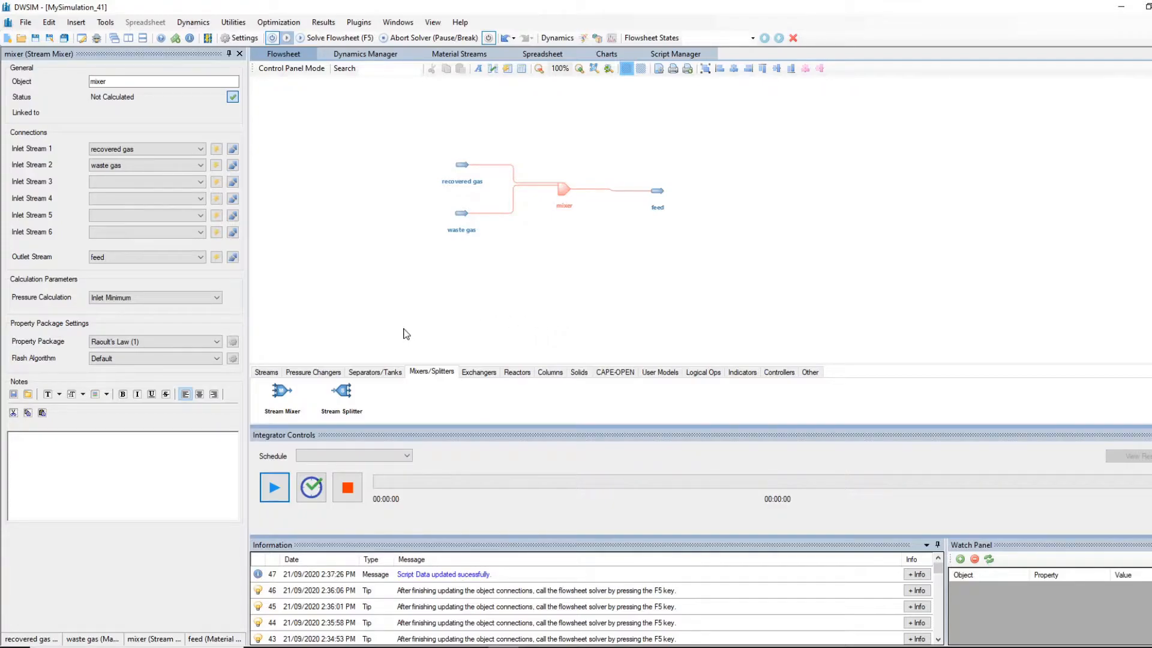
click(657, 196)
key(alt+Tab)
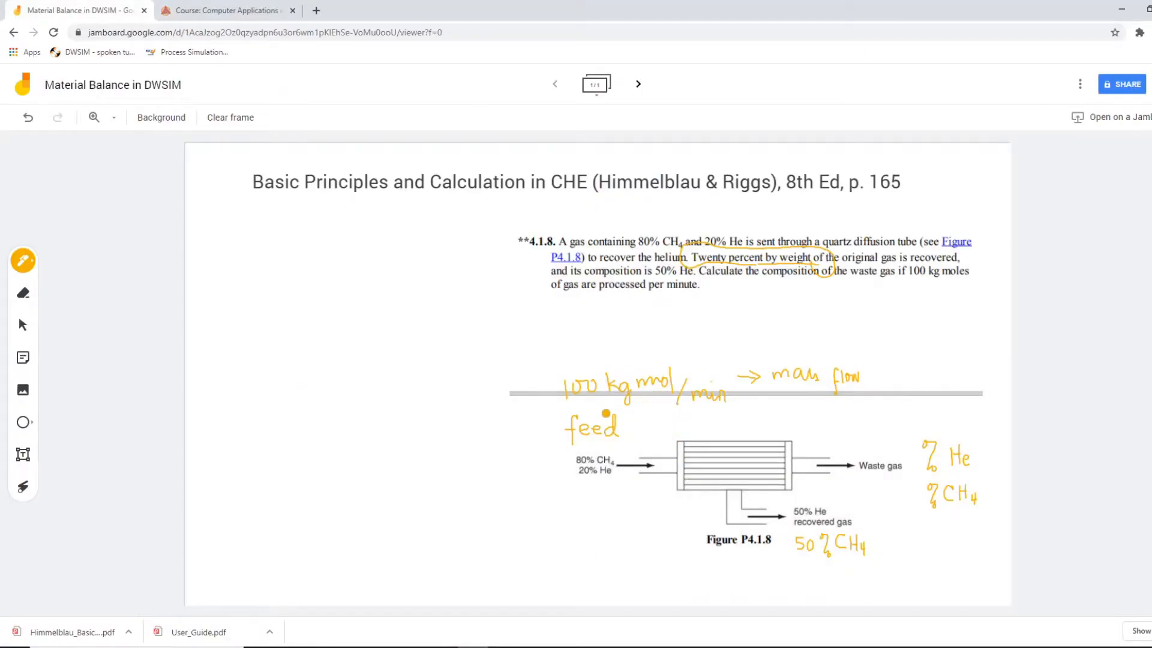
mouse_move(502, 646)
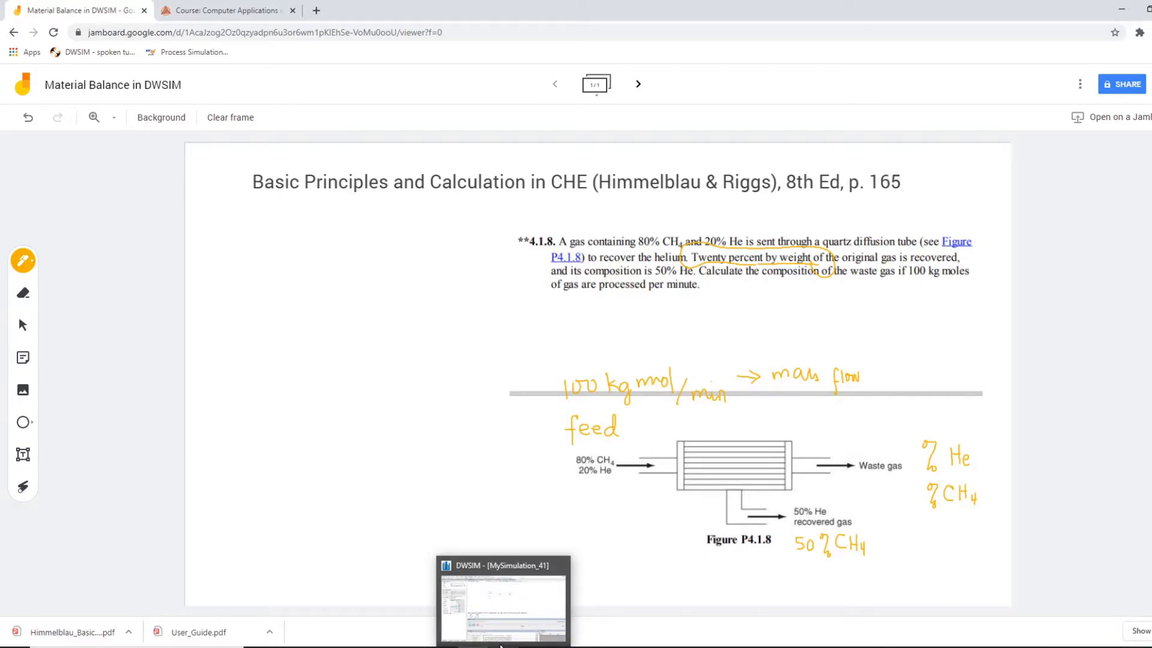
Step: Open Calculator, place it beside the problem statement, and enter 100 for the feed flow calculation
click(180, 646)
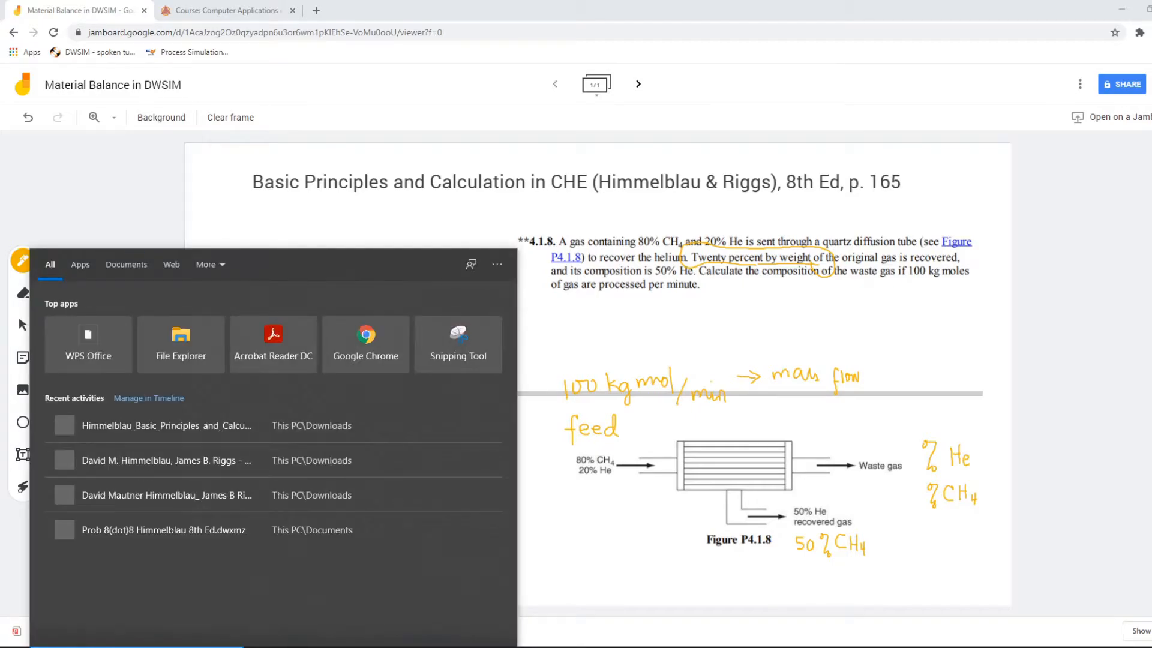
text(calc)
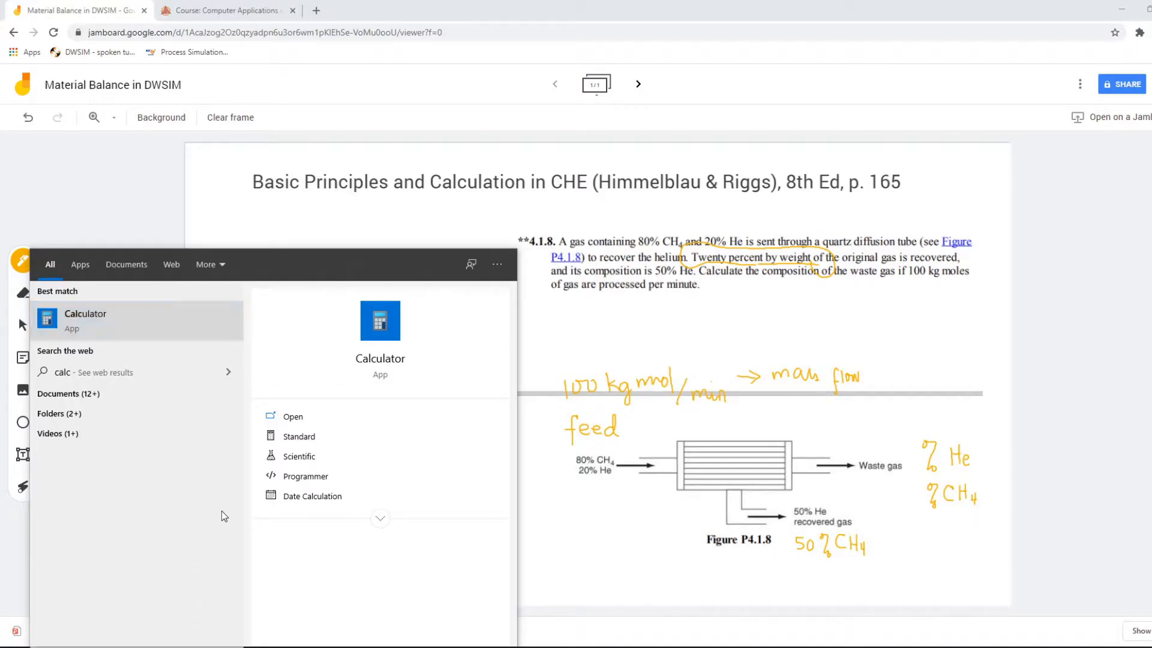
key(Return)
drag(987, 275, 240, 201)
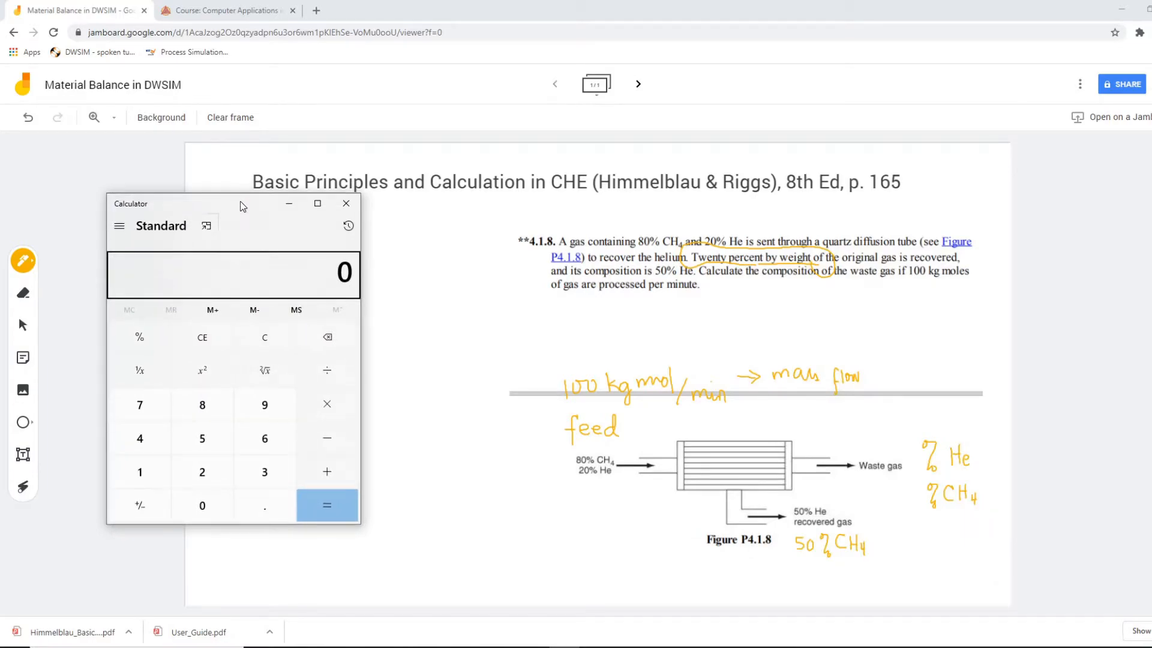
text(100)
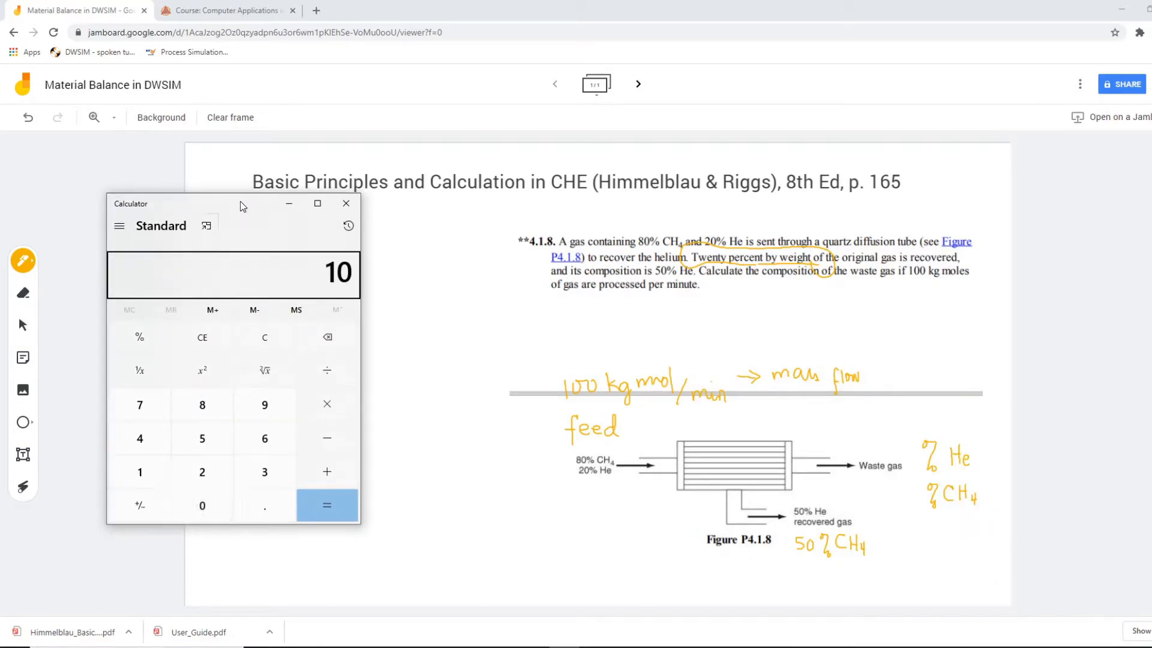
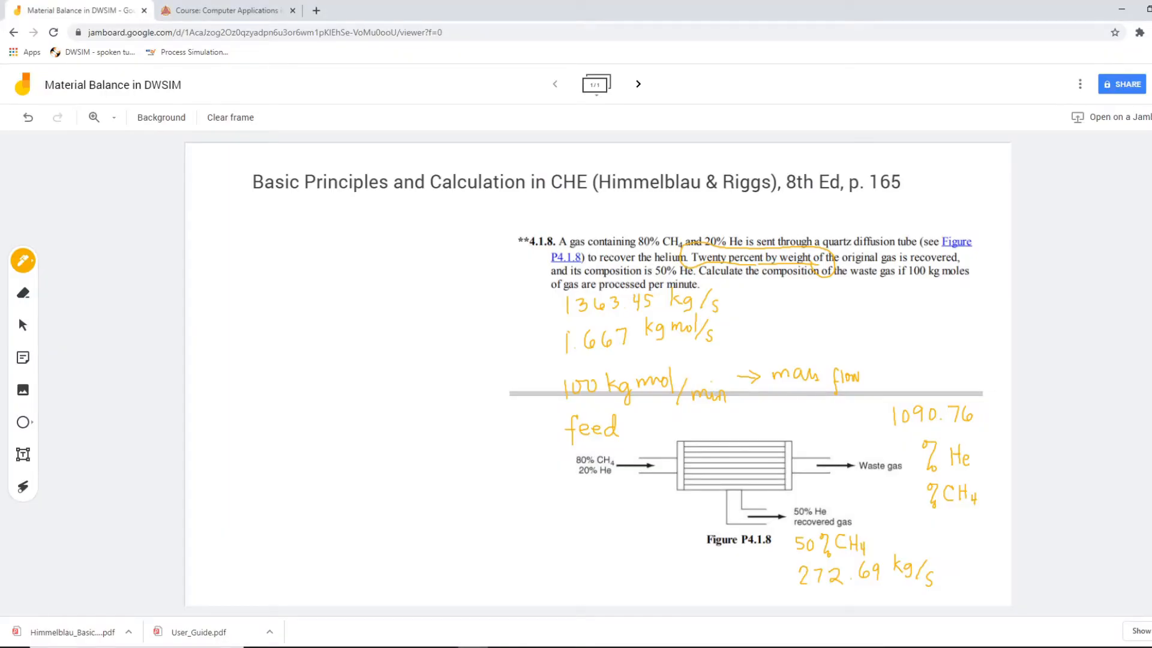
Step: Switch to DWSIM and compare the stream conditions and flow units of recovered gas and feed with the Jamboard notes
click(472, 647)
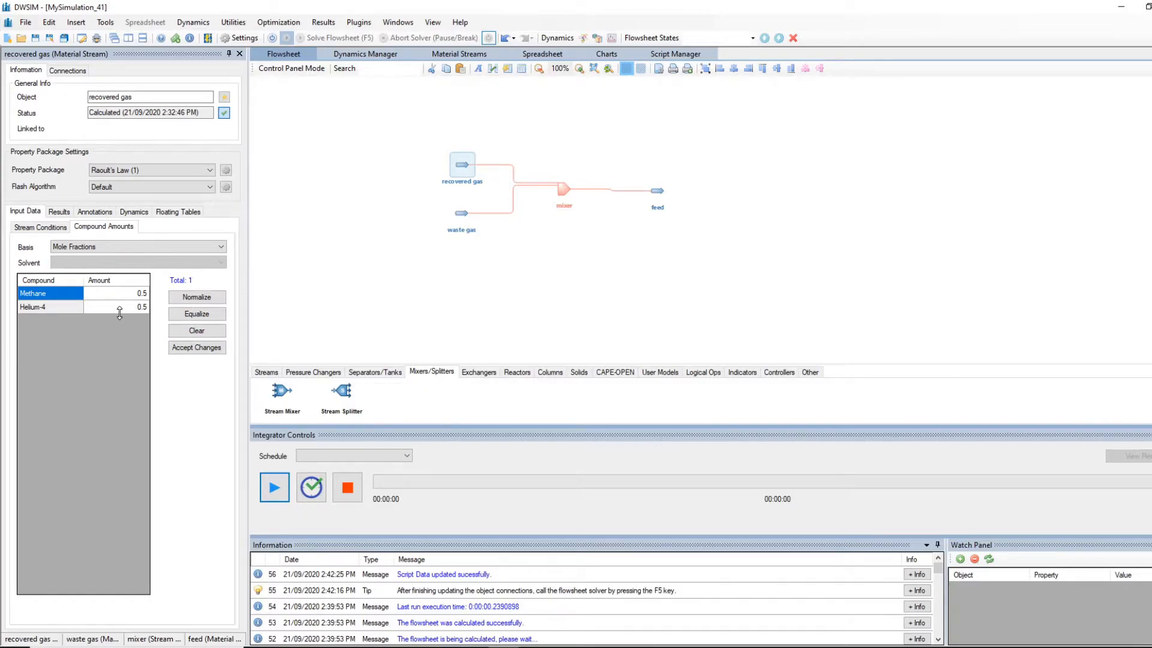
click(40, 227)
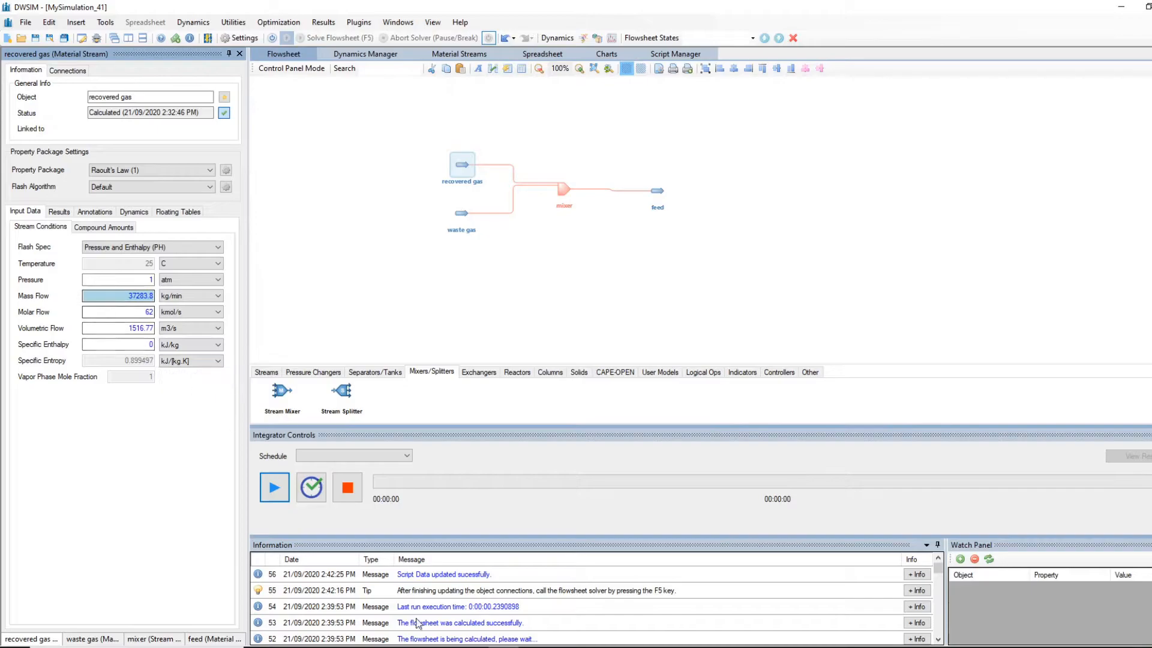
click(472, 647)
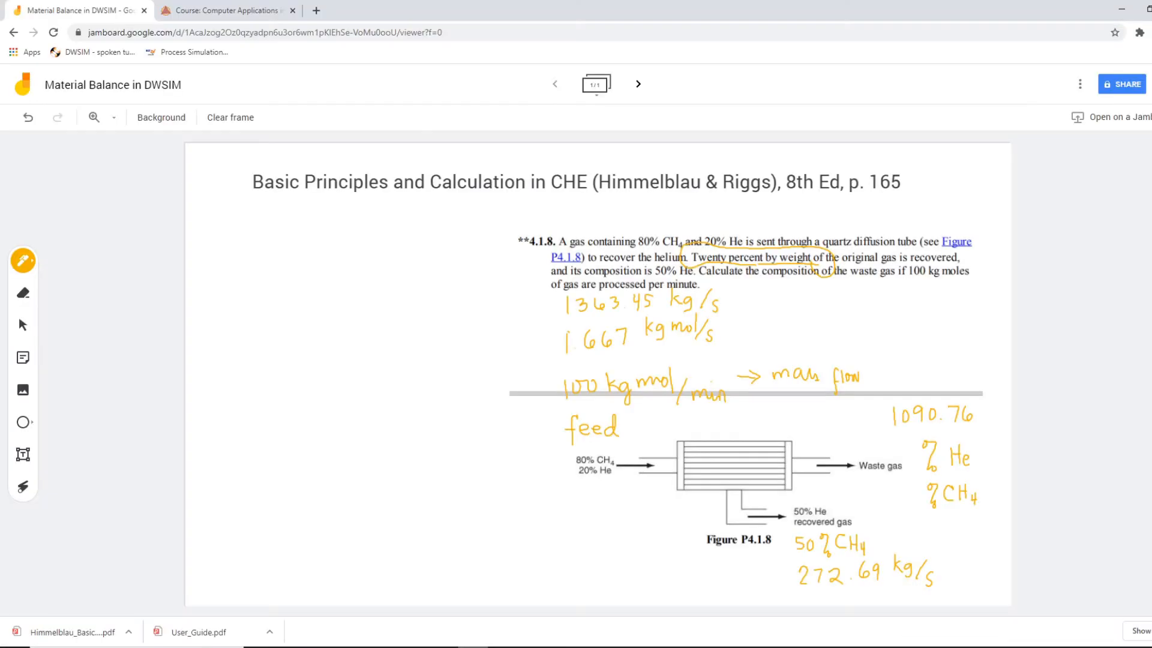
click(472, 647)
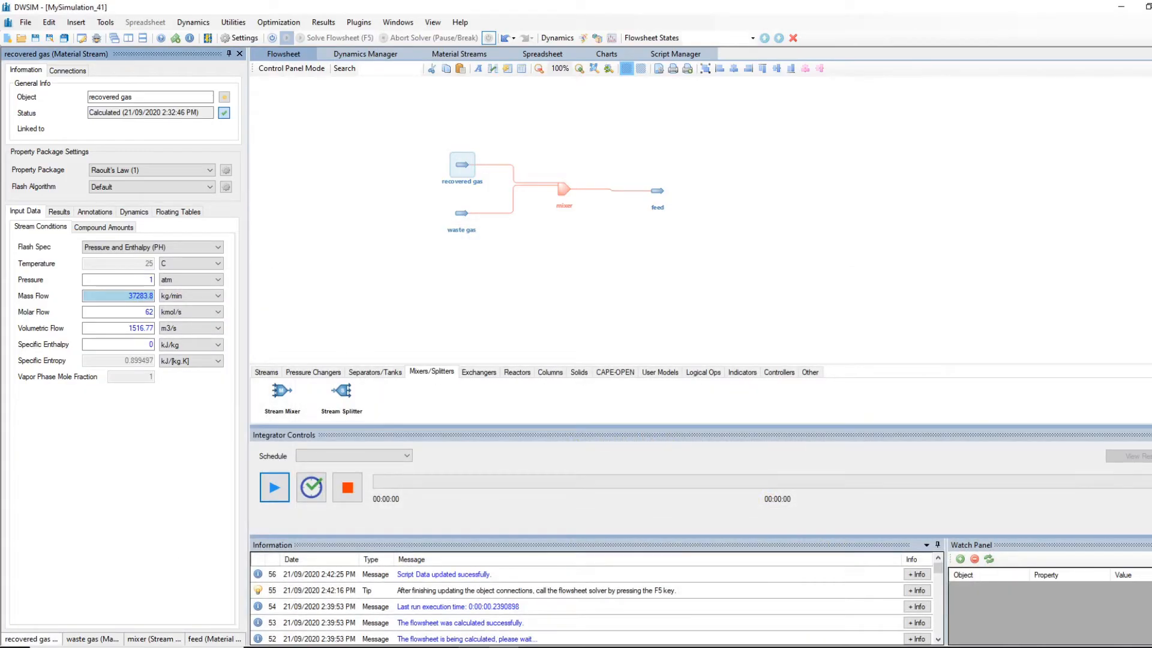
click(187, 298)
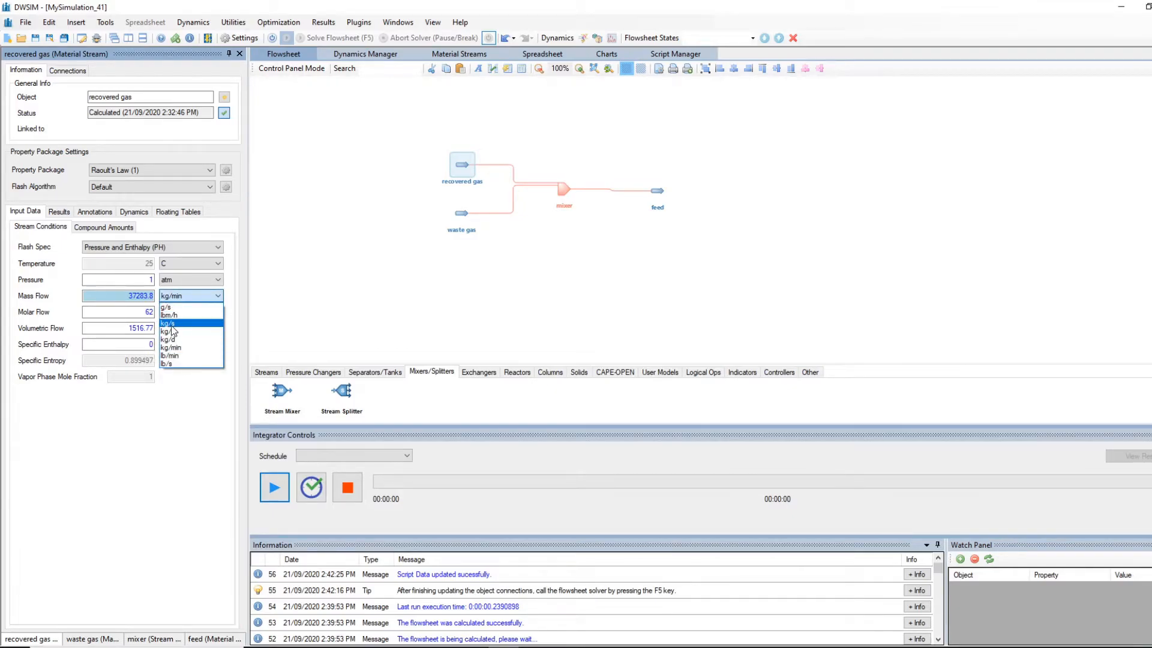
click(186, 411)
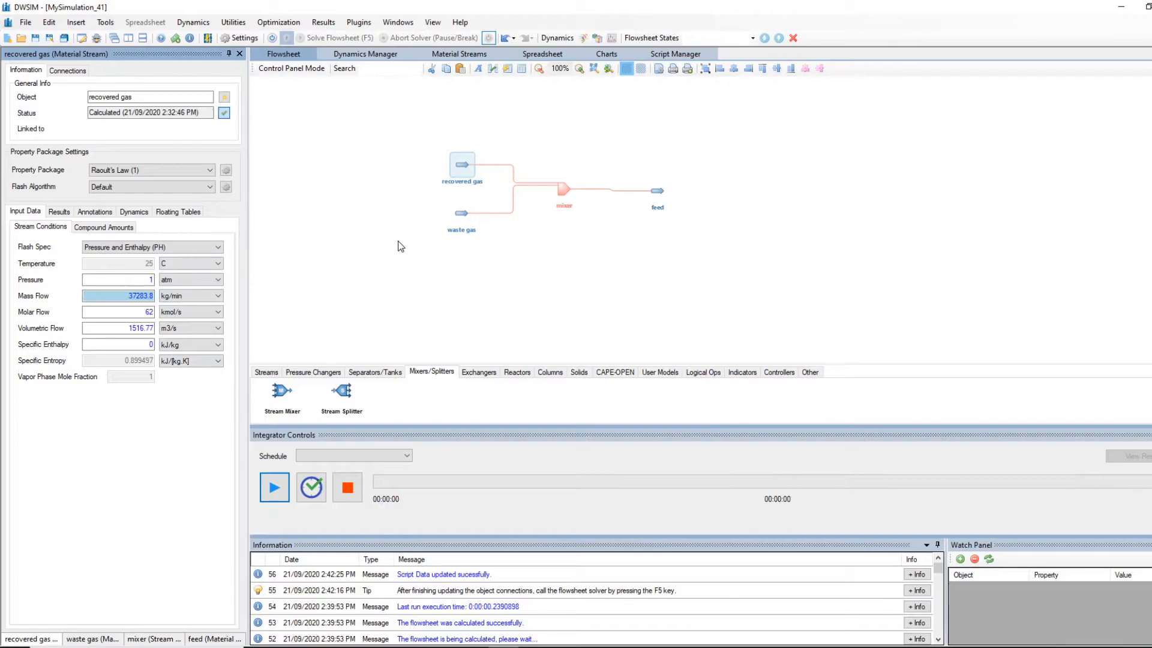
click(658, 190)
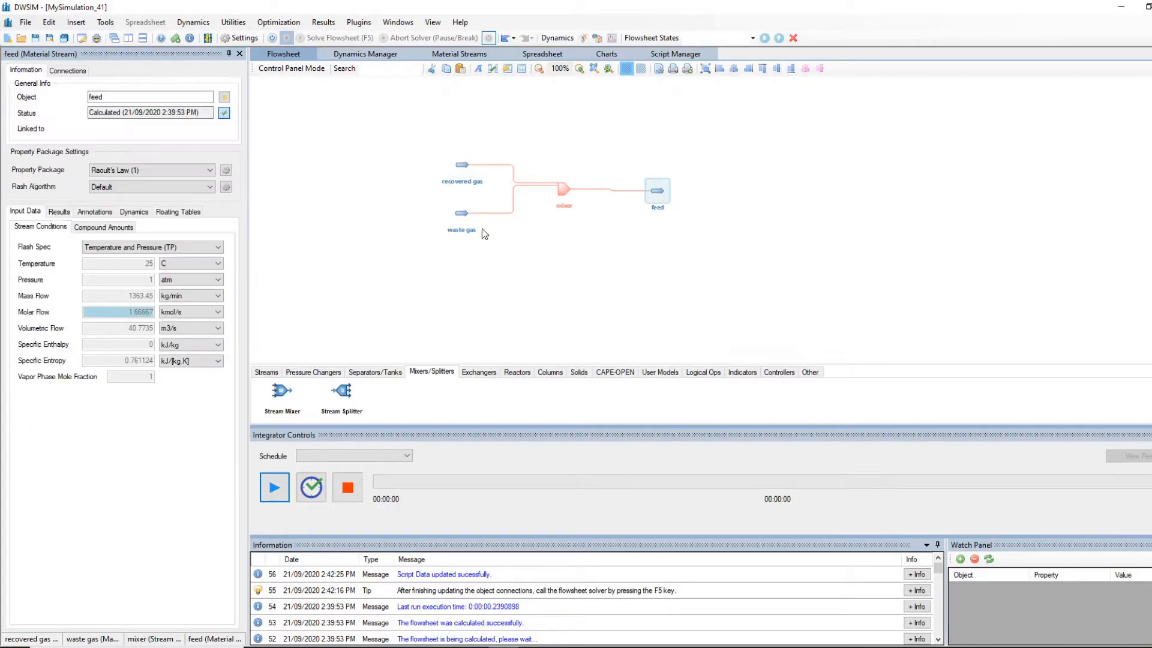
Step: Switch to the Jamboard and correct the handwritten units of the 1363.45 feed flow and 272.69 recovered gas flow to kg/min
click(507, 647)
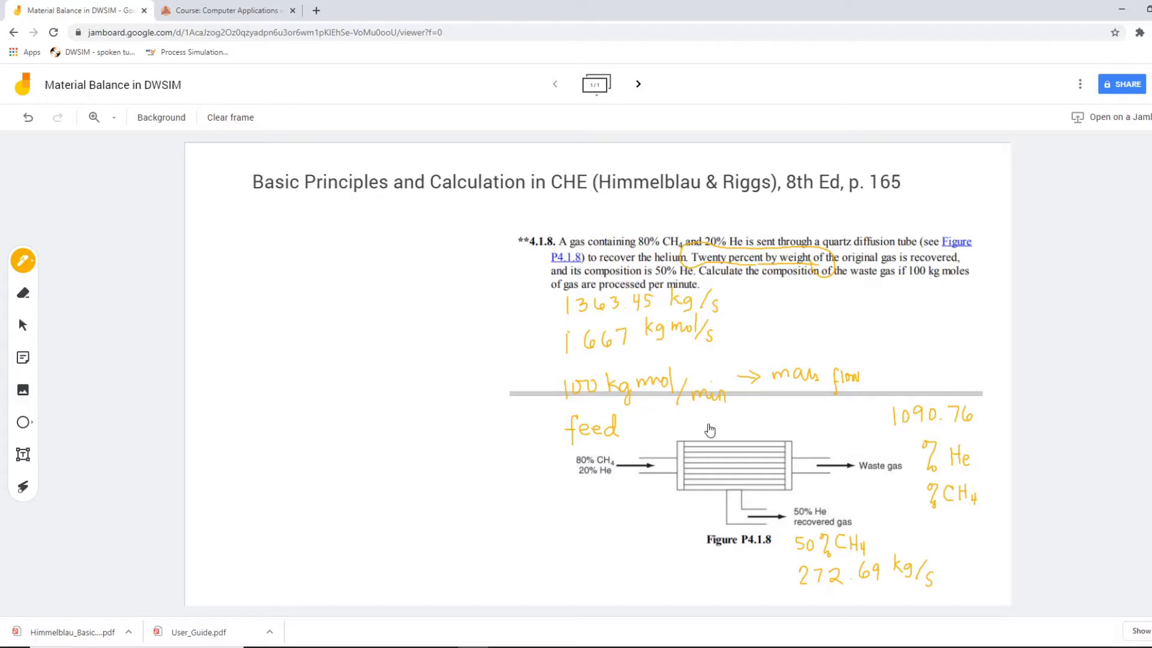
click(23, 292)
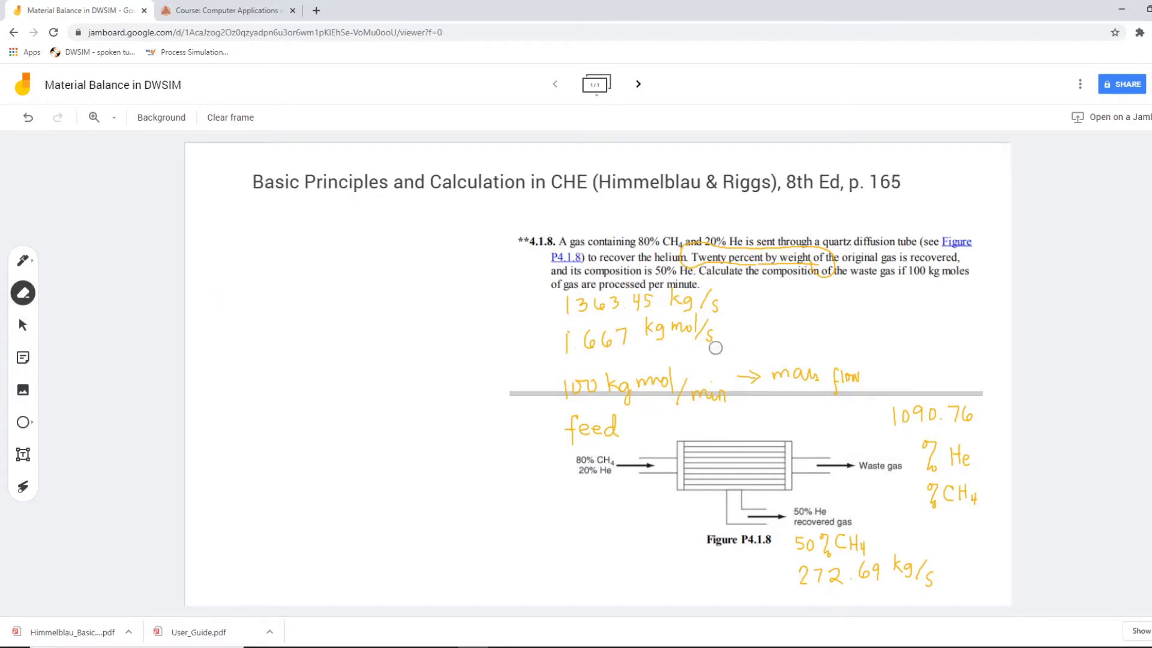
drag(726, 306, 715, 291)
click(23, 261)
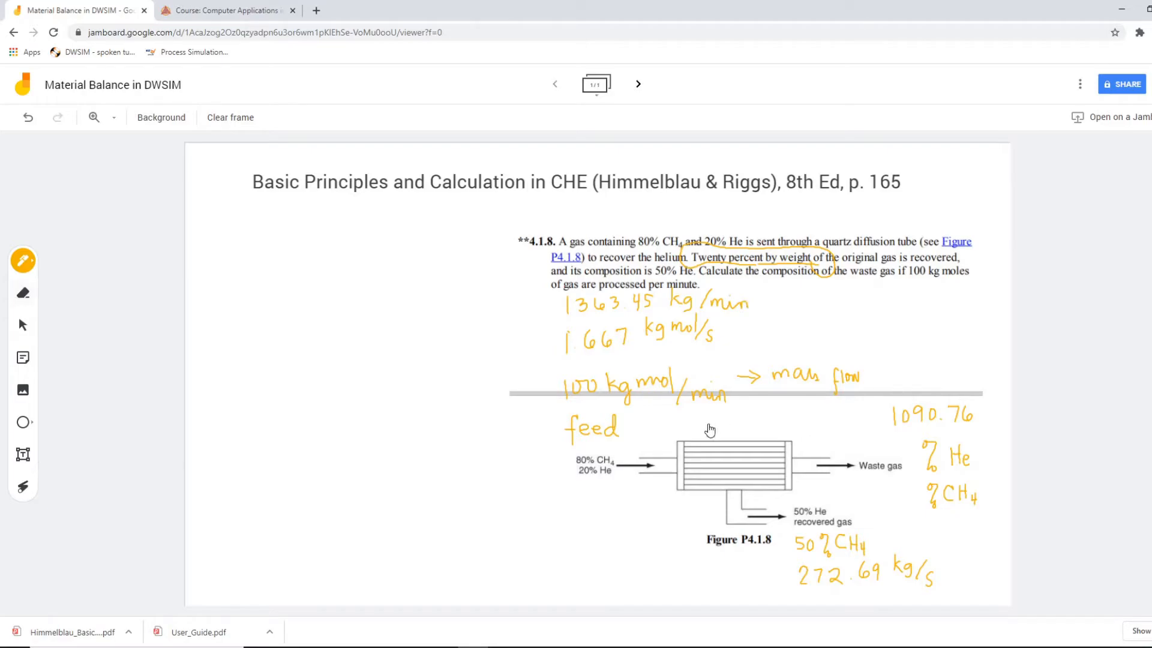
click(22, 293)
drag(934, 595, 929, 577)
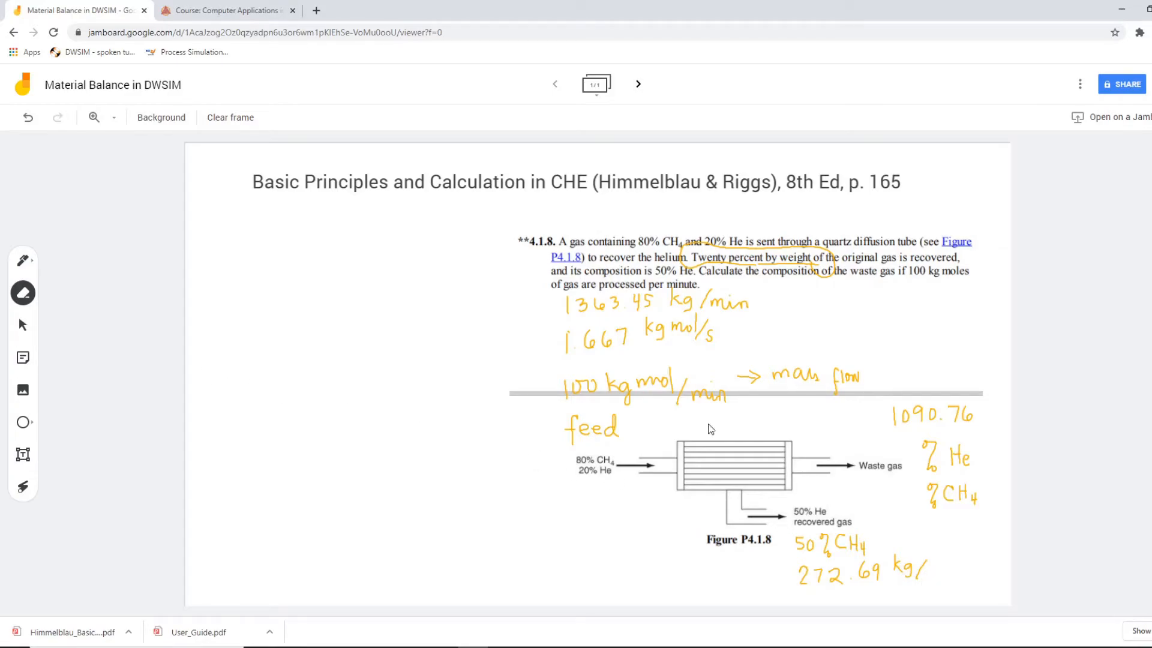
key(p)
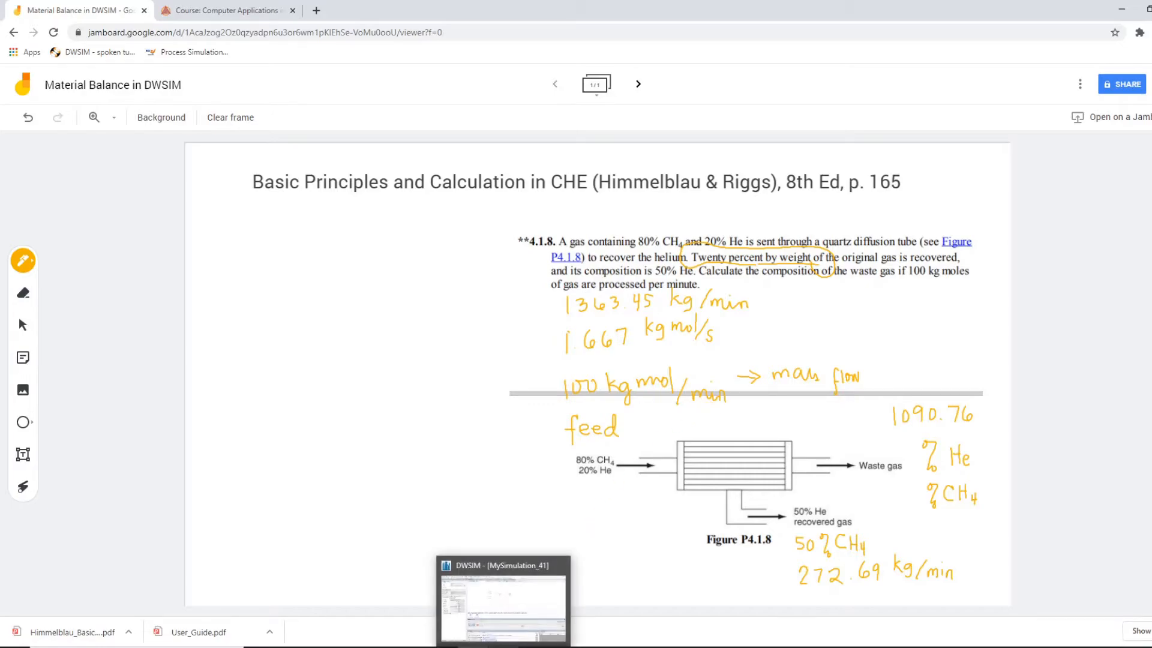
Step: Switch back to DWSIM and set the mass flow of the recovered gas stream to 272.69 kg/min
click(503, 646)
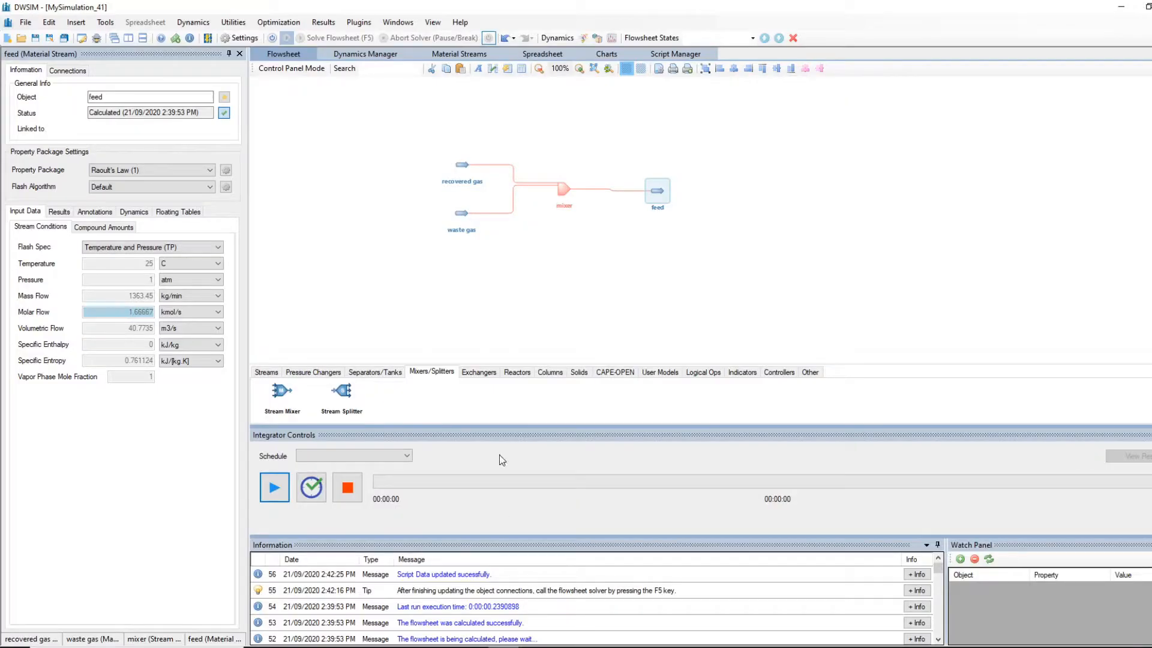
click(462, 165)
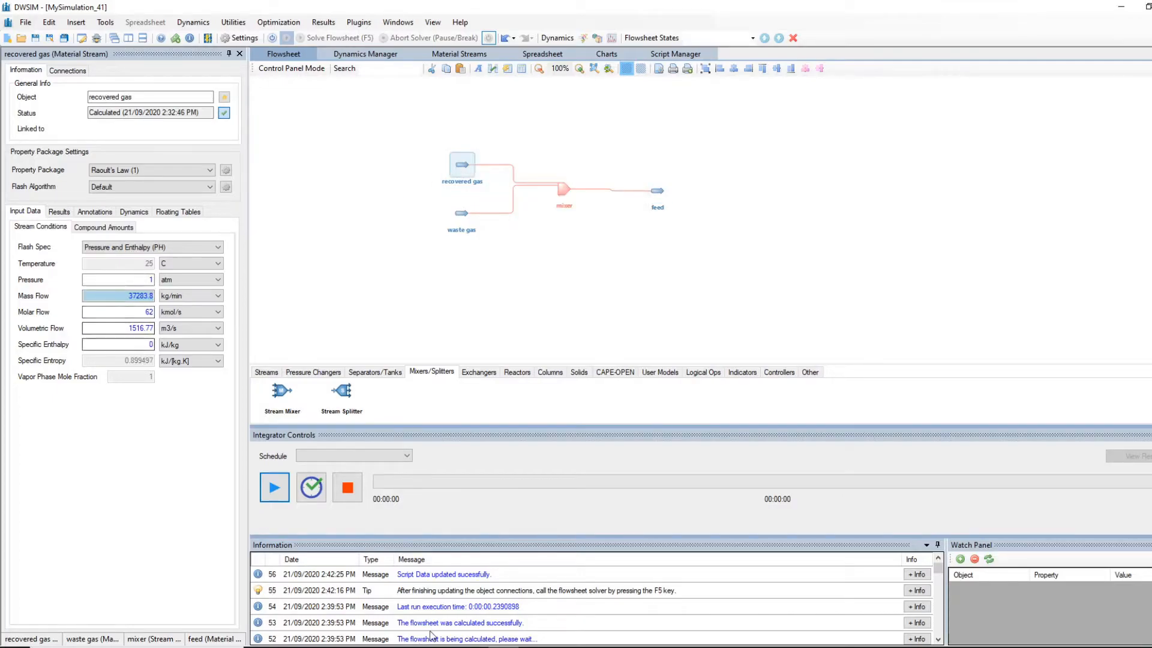
click(503, 646)
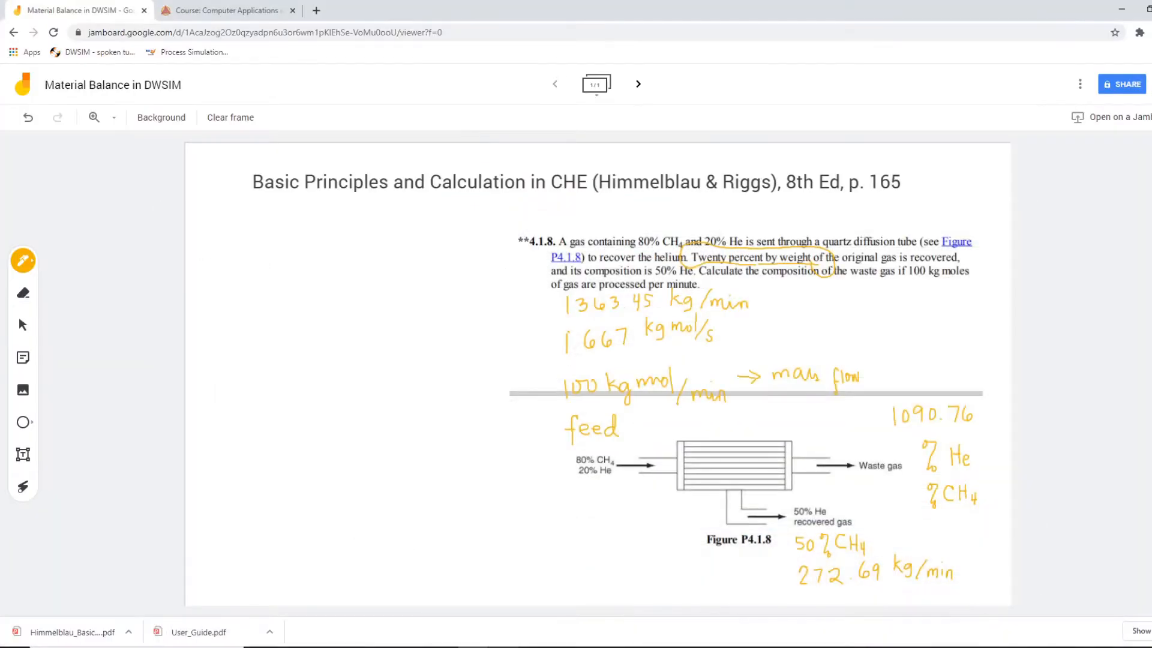
click(502, 646)
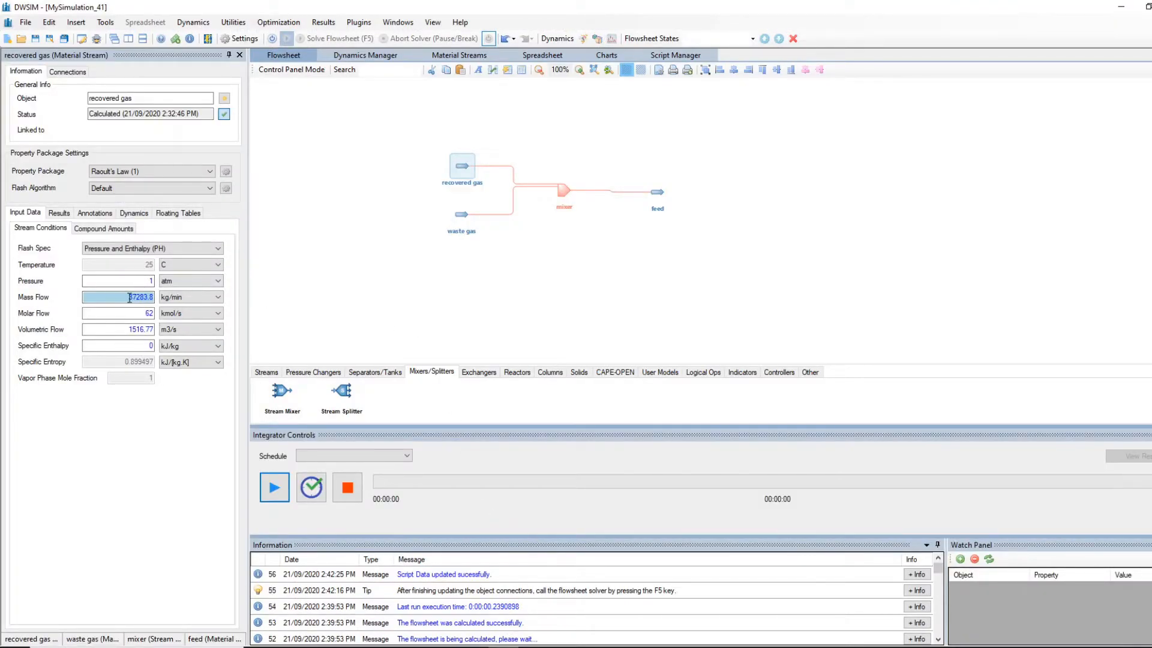
mouse_move(130, 297)
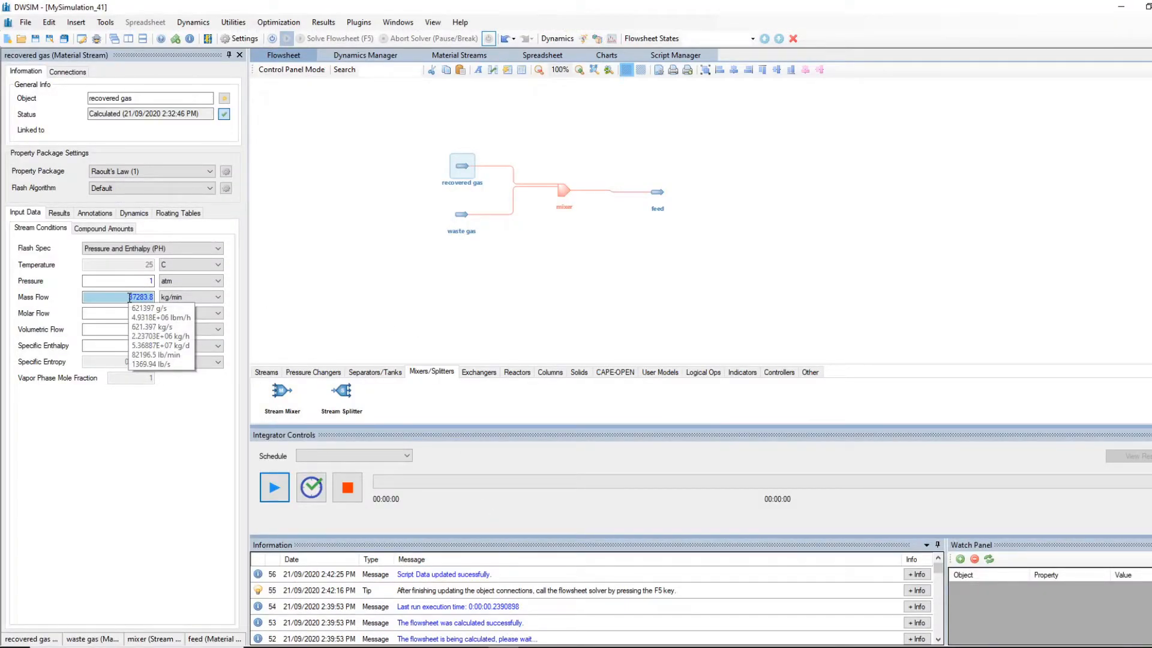
double_click(128, 297)
text(2)
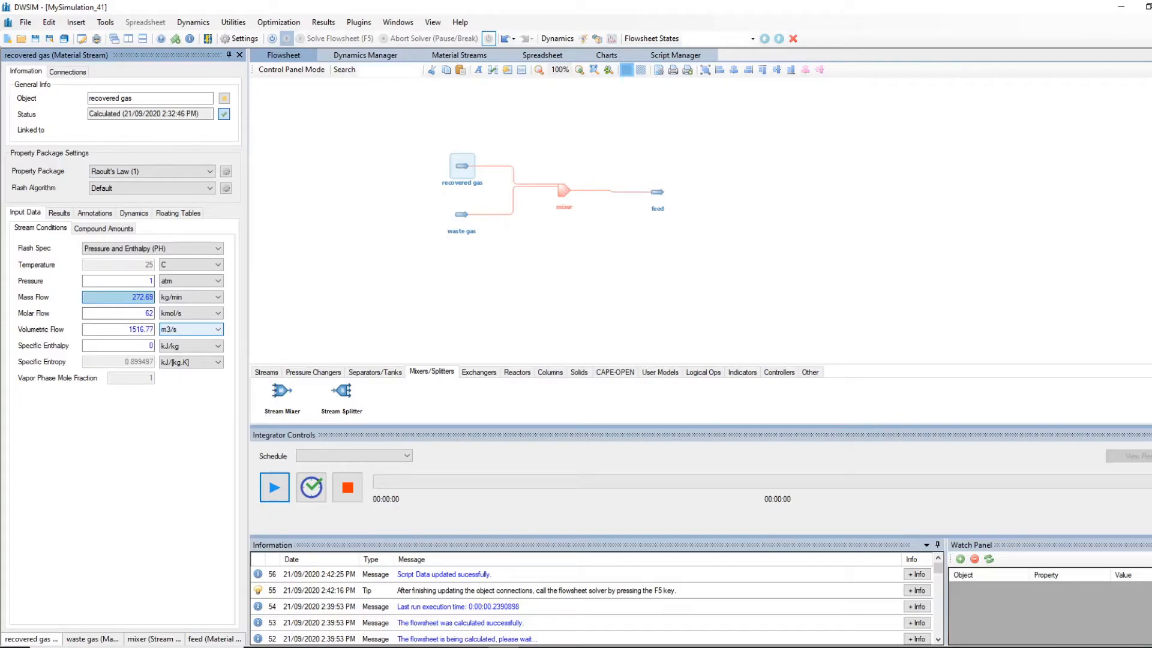
text(72.69)
key(Return)
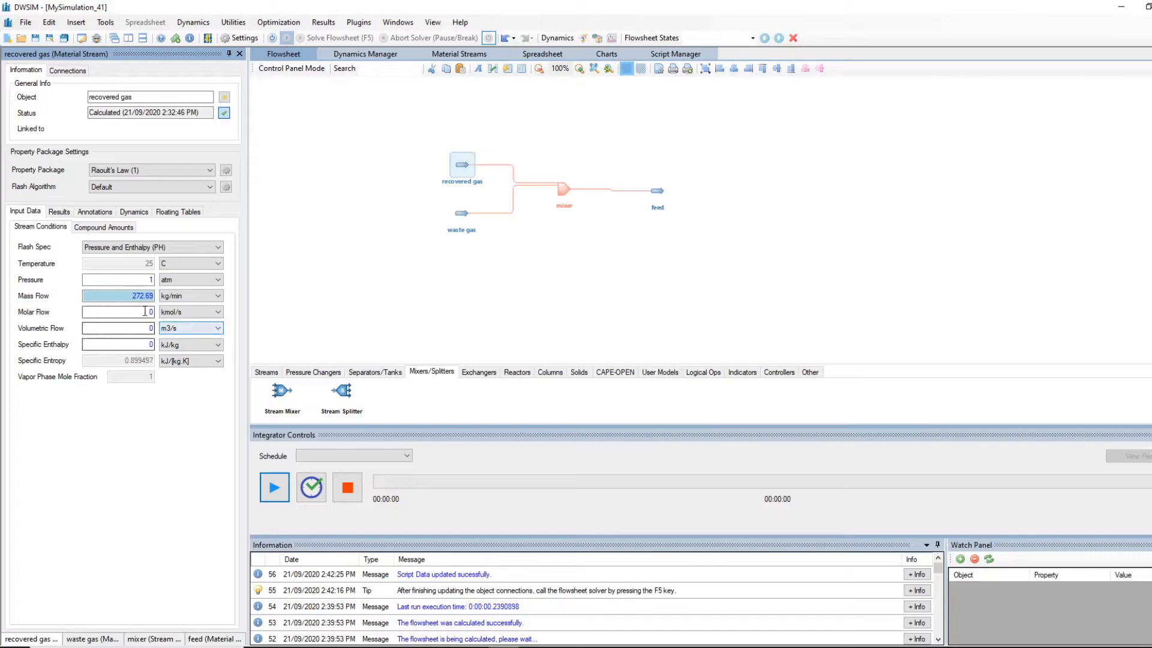
click(170, 298)
click(141, 296)
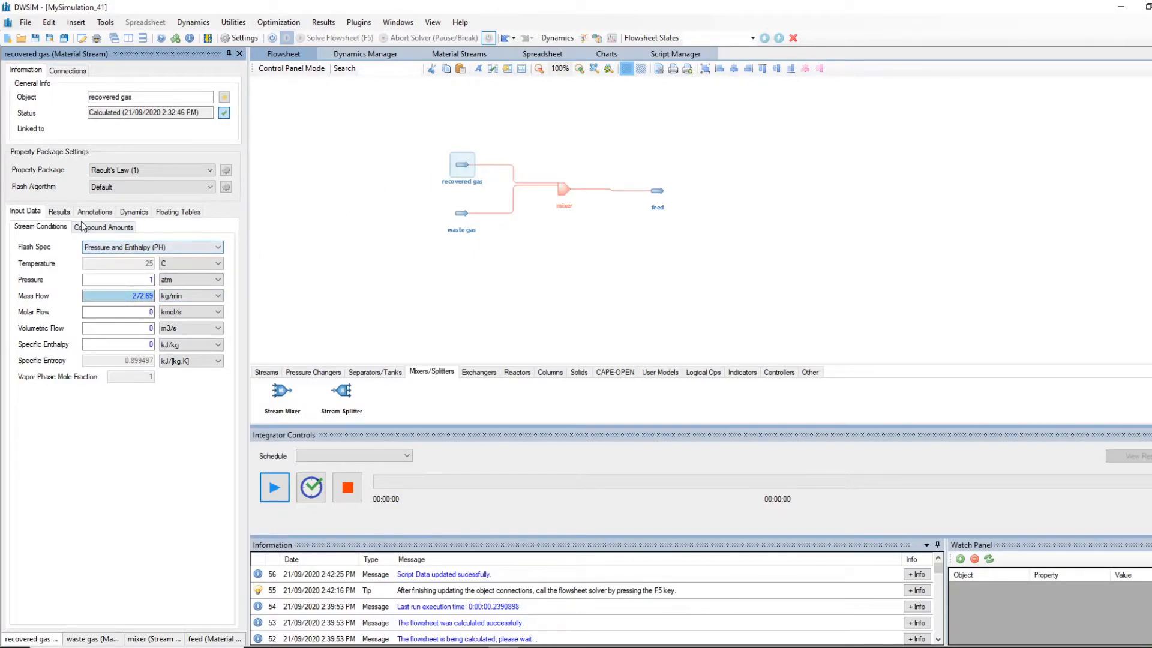
Step: Check the recovered gas compound amounts, enable the flowsheet solver and recalculate the recovered gas stream
click(101, 229)
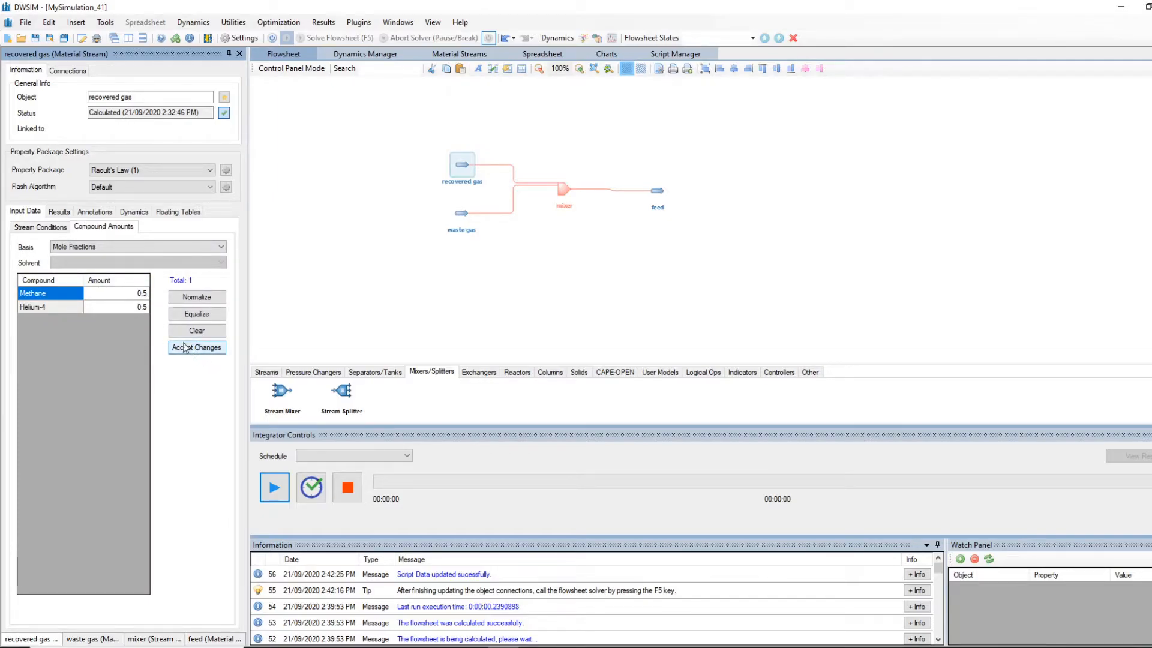
click(32, 231)
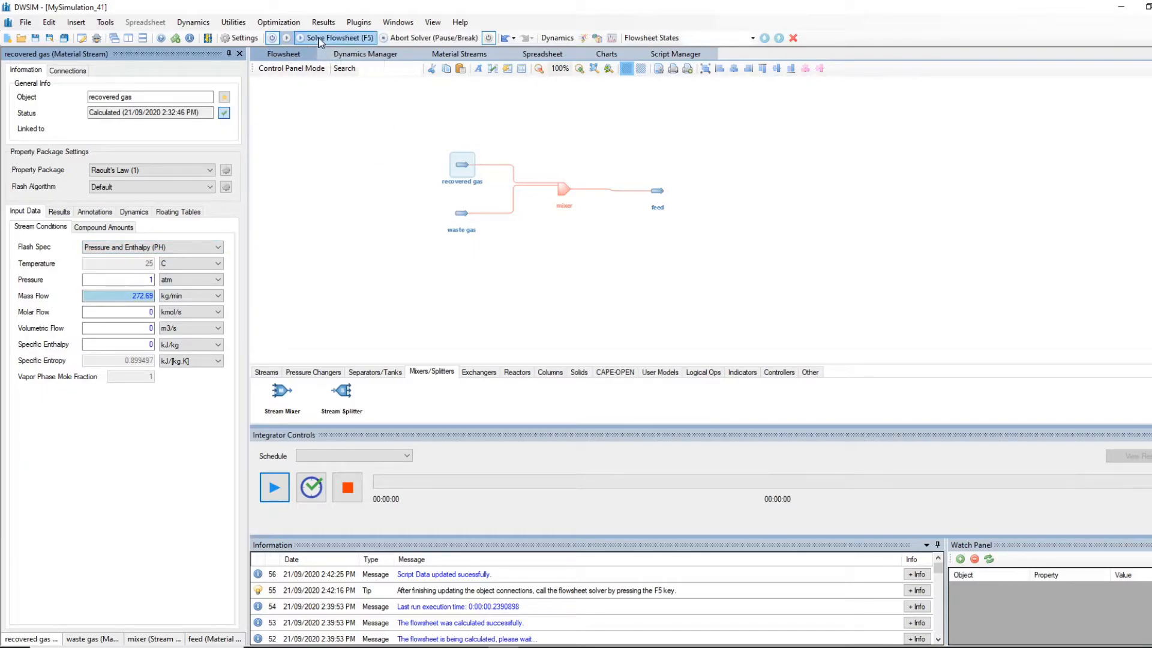
right_click(462, 165)
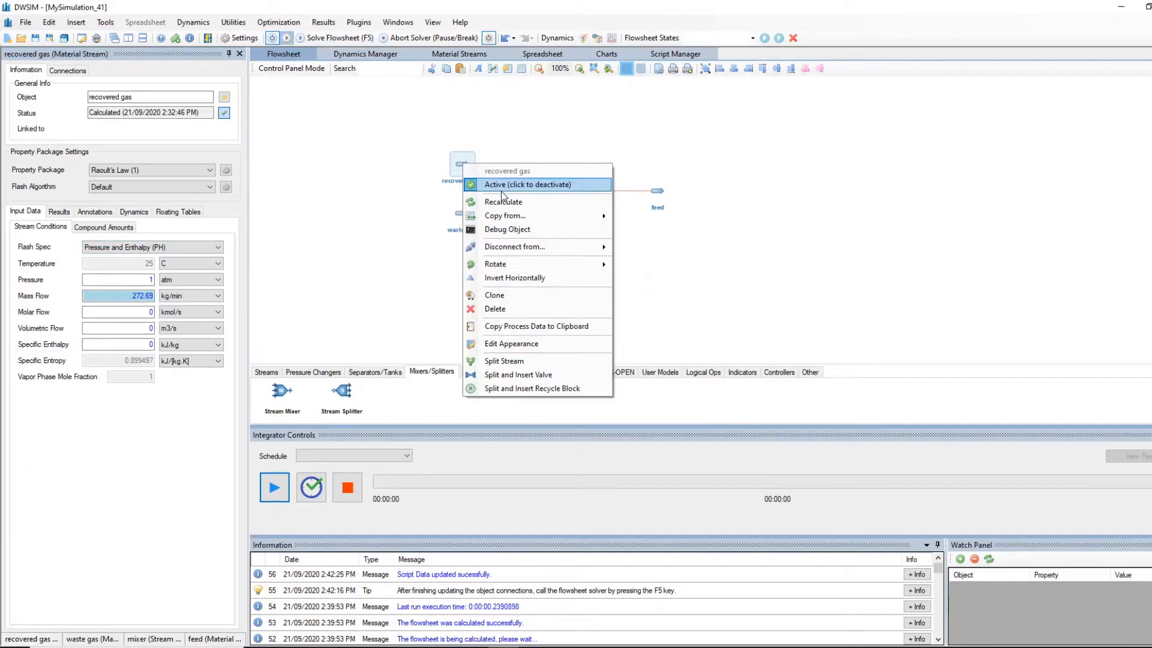
click(504, 213)
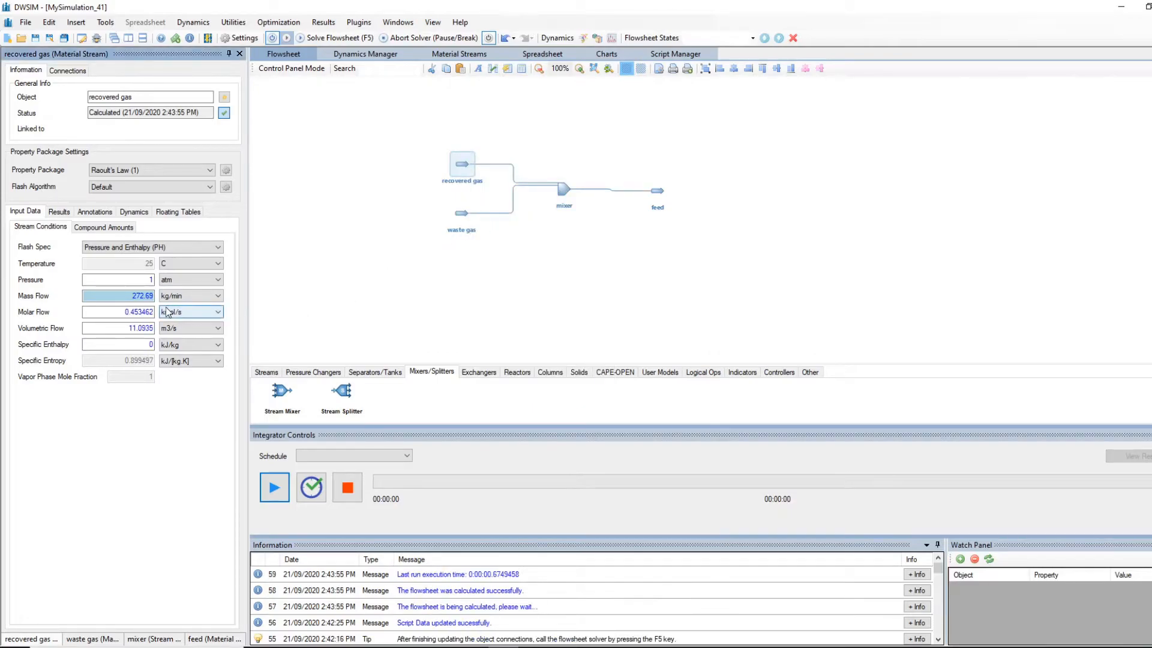
Step: Accept the recovered gas mole fractions of 0.5 methane and 0.5 helium-4, and return to its stream conditions
click(103, 226)
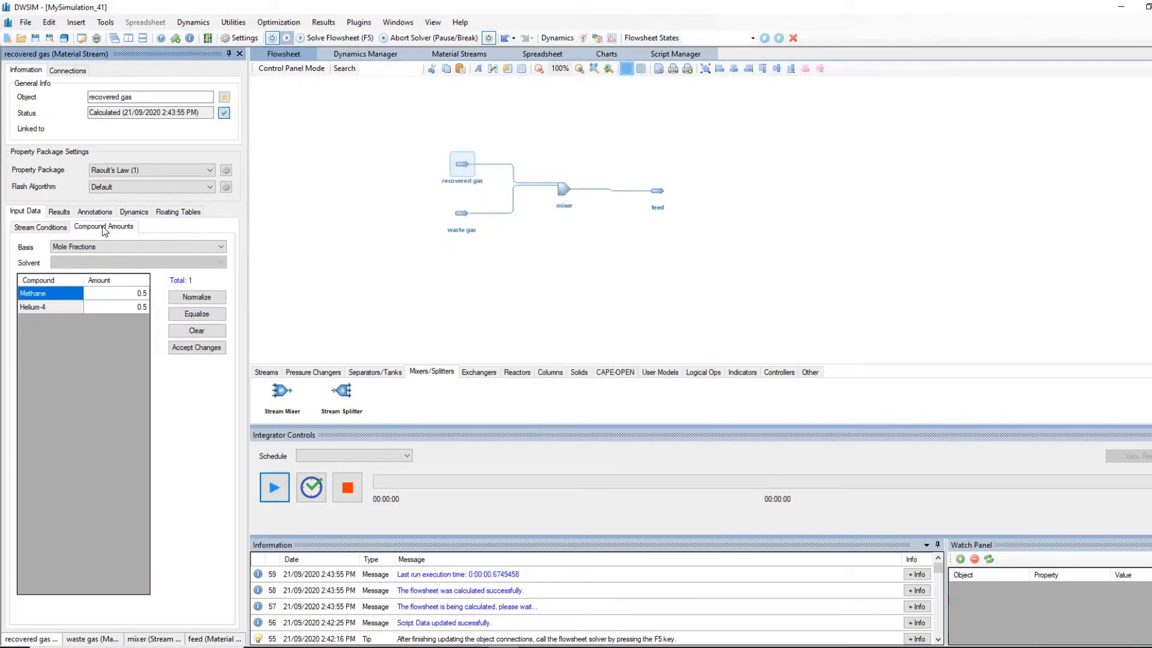
click(206, 350)
click(40, 227)
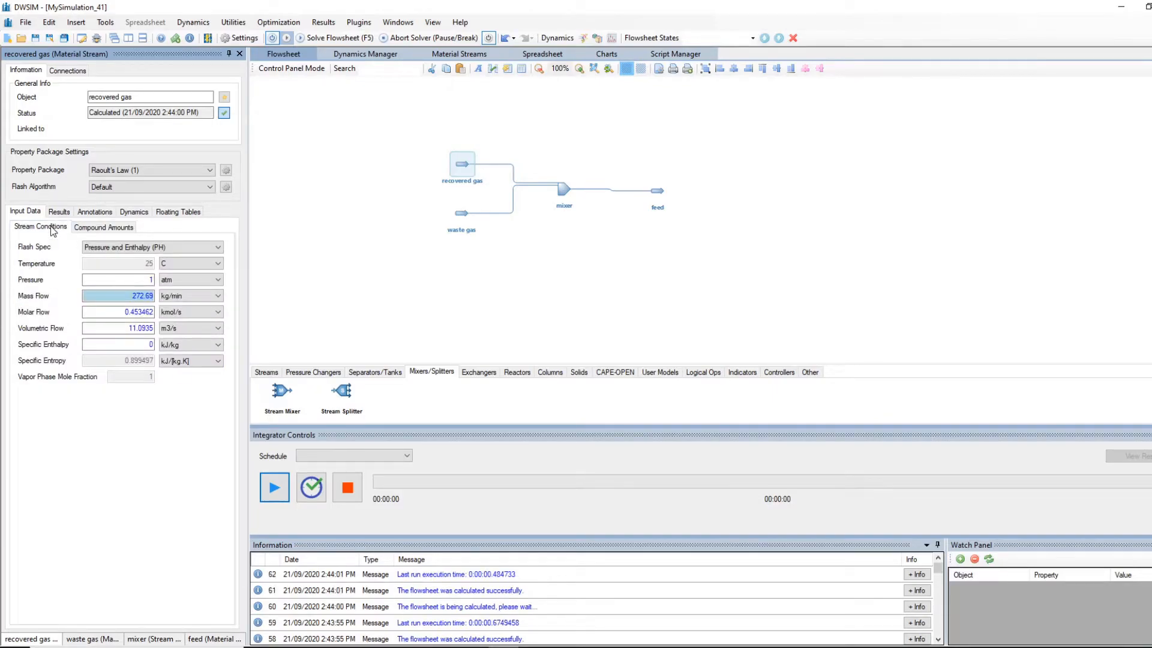
Step: Reapply the recovered gas mass flow to recalculate the stream, and switch to the Jamboard for the waste gas flow
click(132, 298)
key(Return)
click(504, 646)
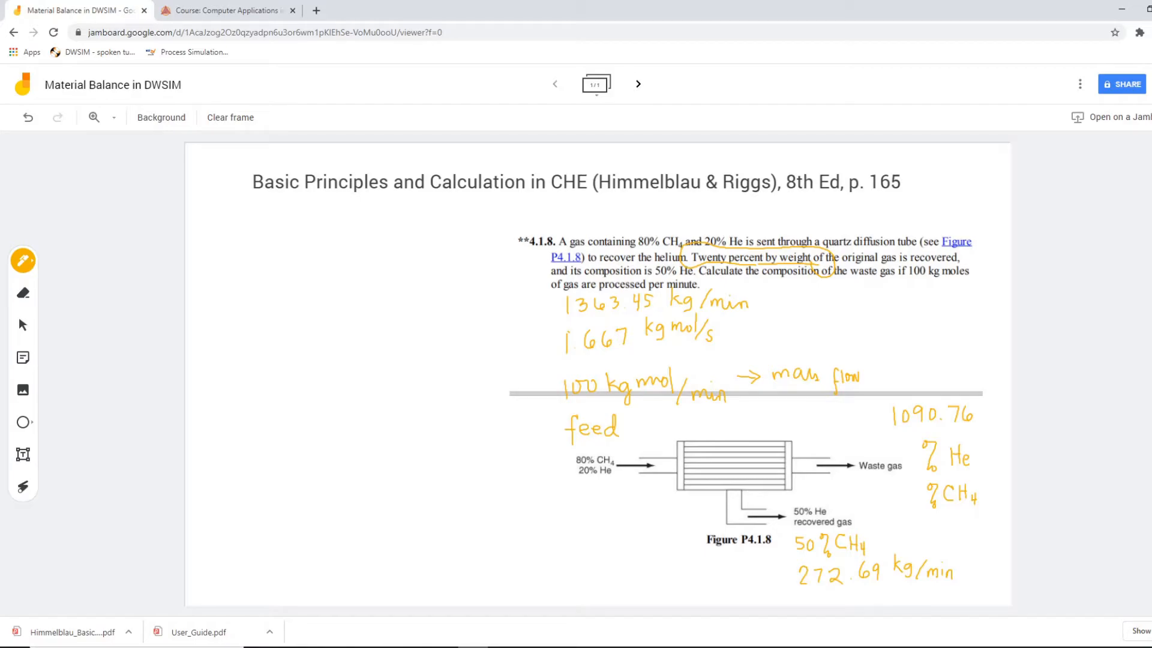
Step: Switch back to DWSIM and set the mass flow of the waste gas stream to 1090.76 kg/min
click(503, 646)
click(461, 220)
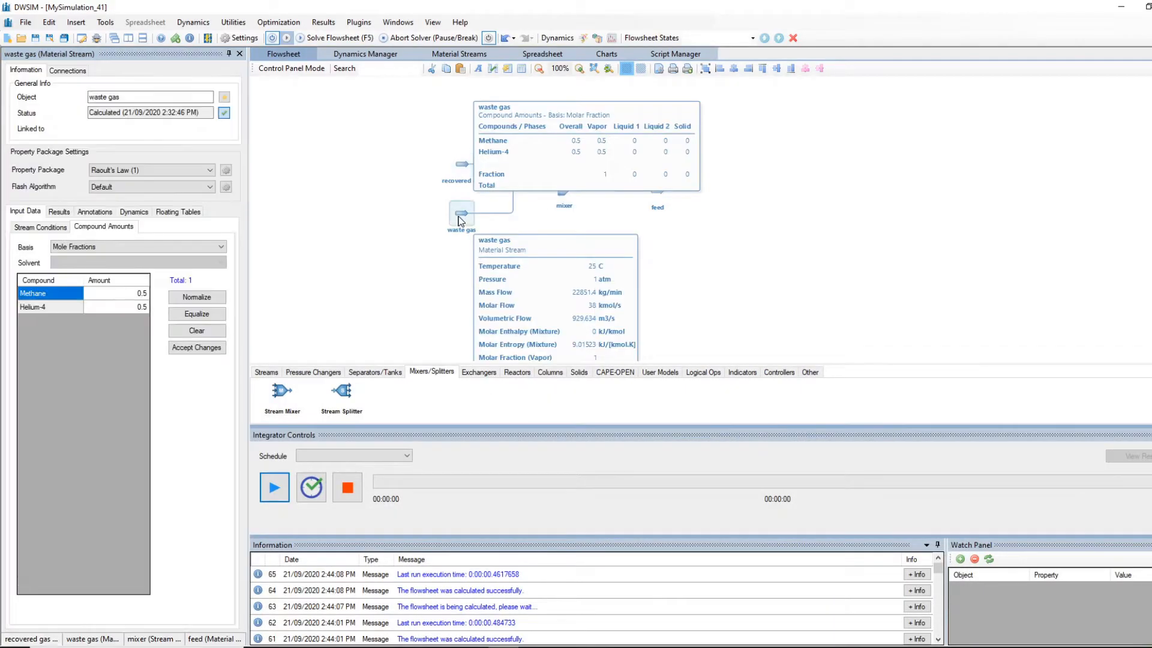
click(40, 227)
double_click(126, 295)
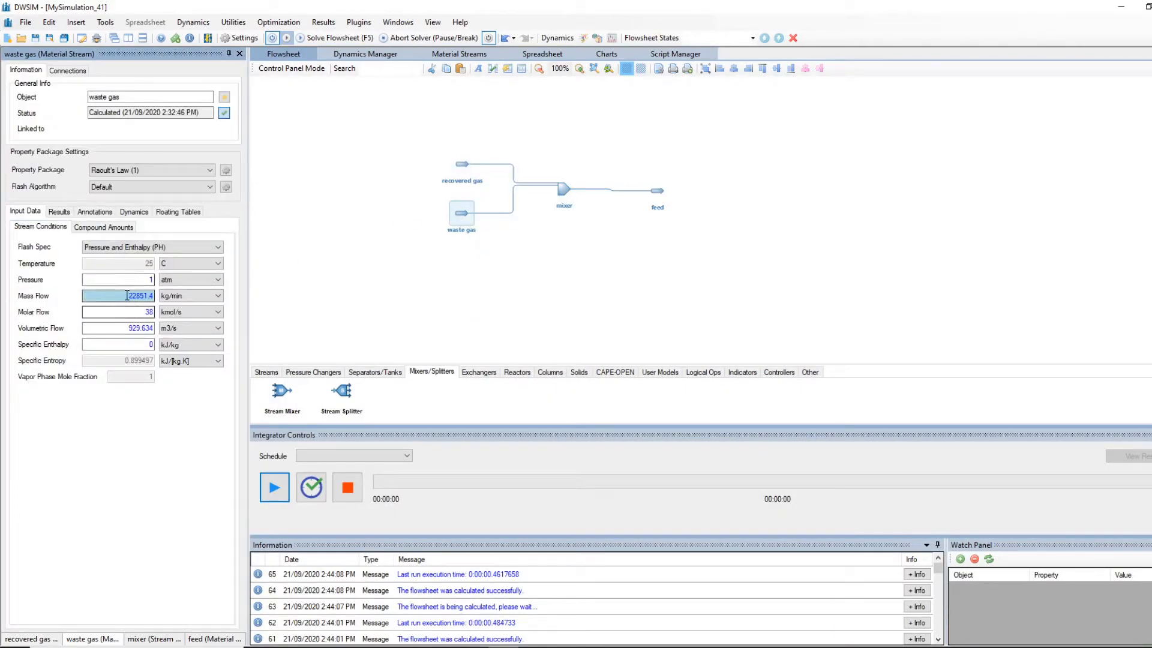
text(1090.76)
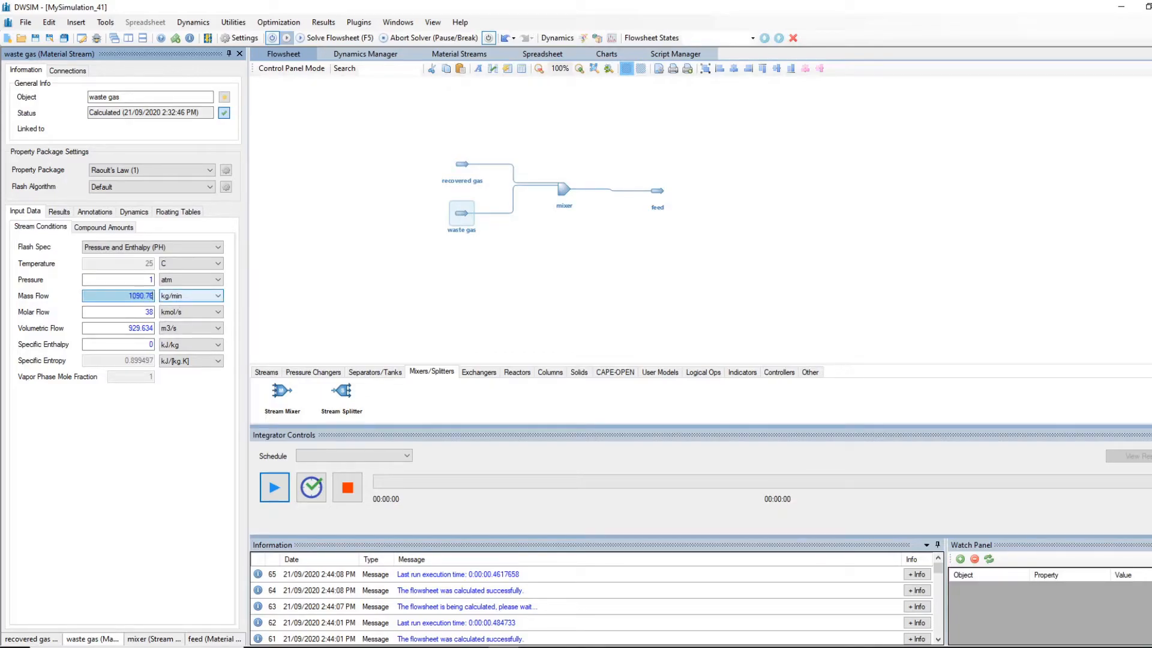
key(Return)
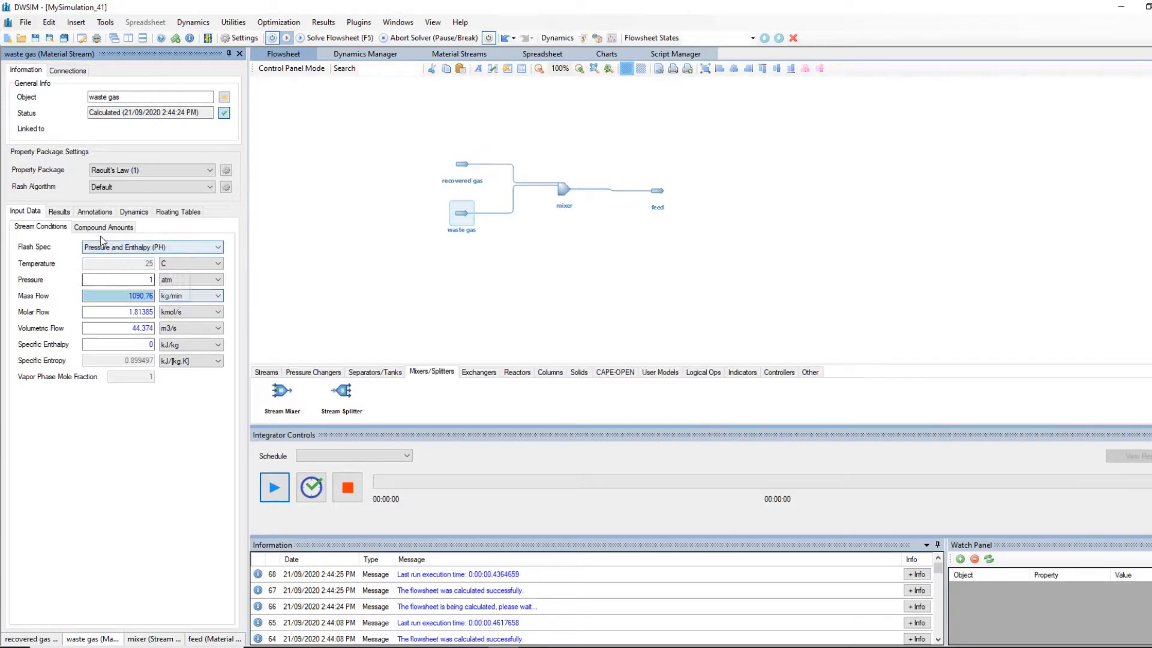
Step: Check the waste gas composition and compare the feed stream's mass and molar flows with the handwritten Jamboard values
click(102, 227)
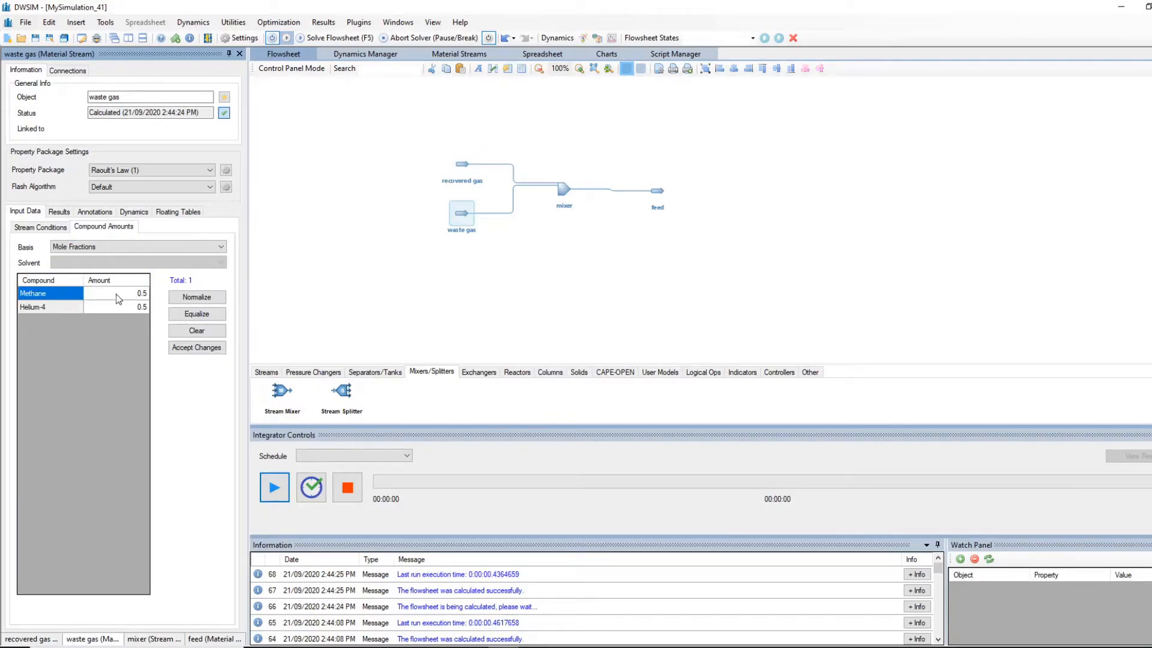
click(38, 227)
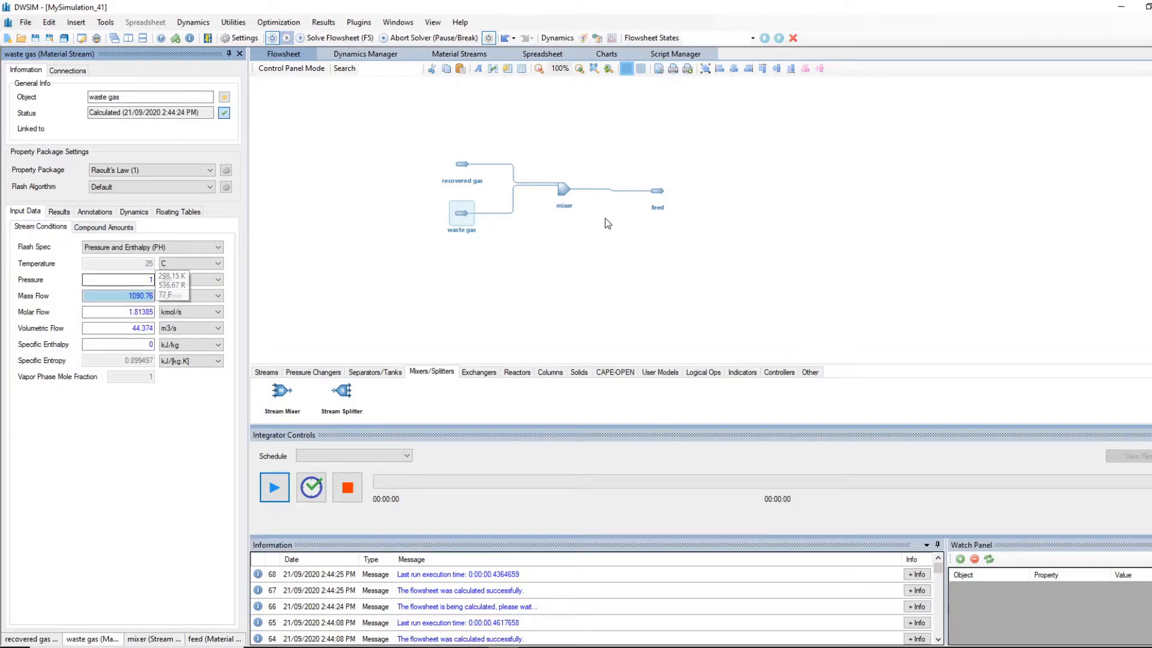
click(655, 192)
mouse_move(135, 301)
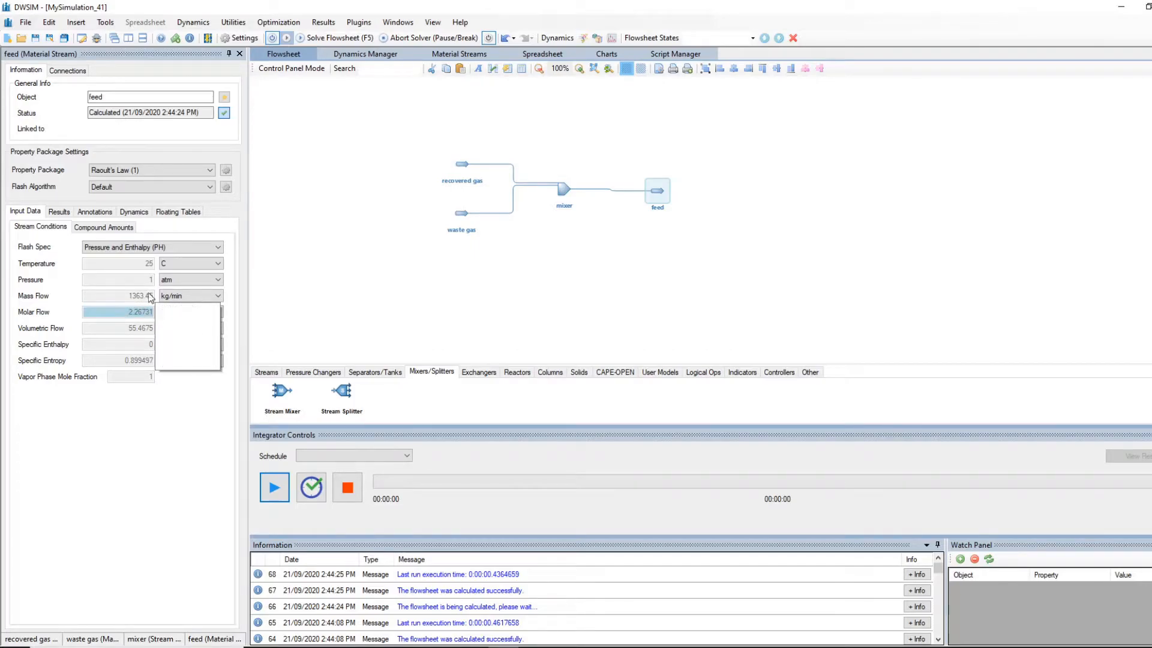
mouse_move(468, 164)
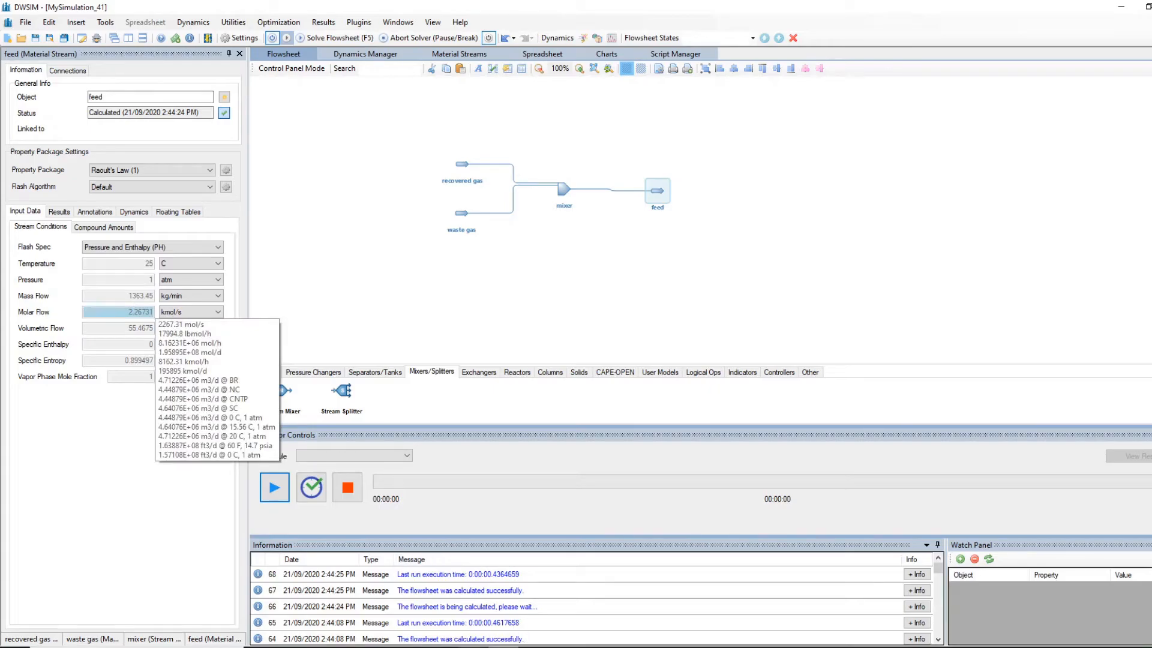
click(474, 647)
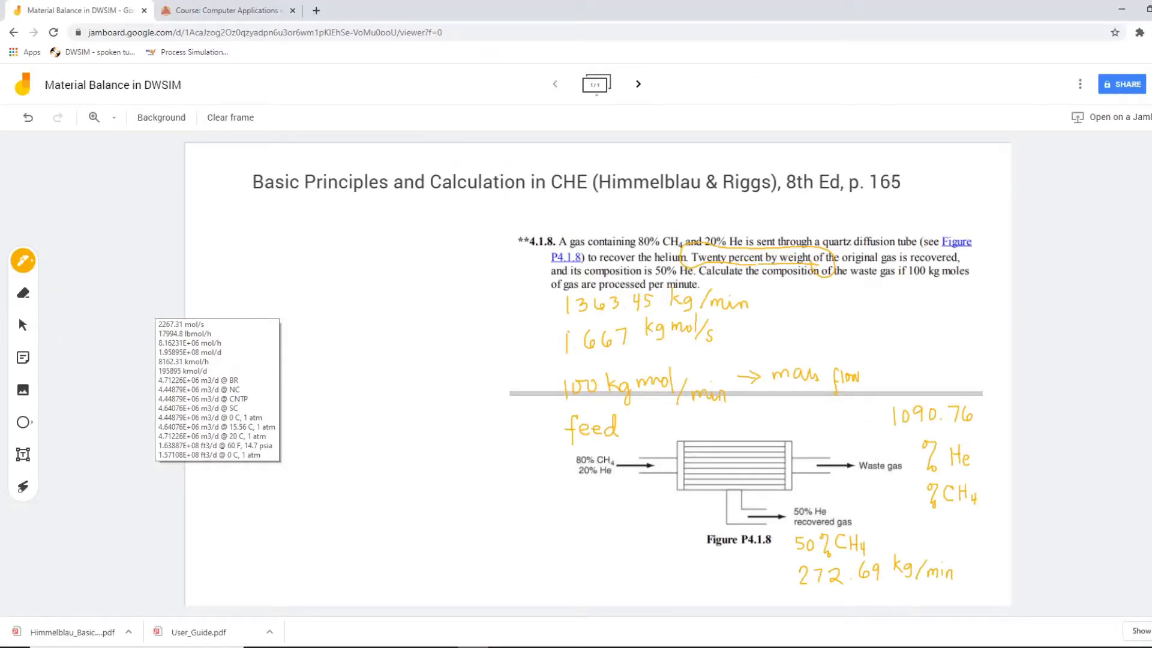
key(alt+Tab)
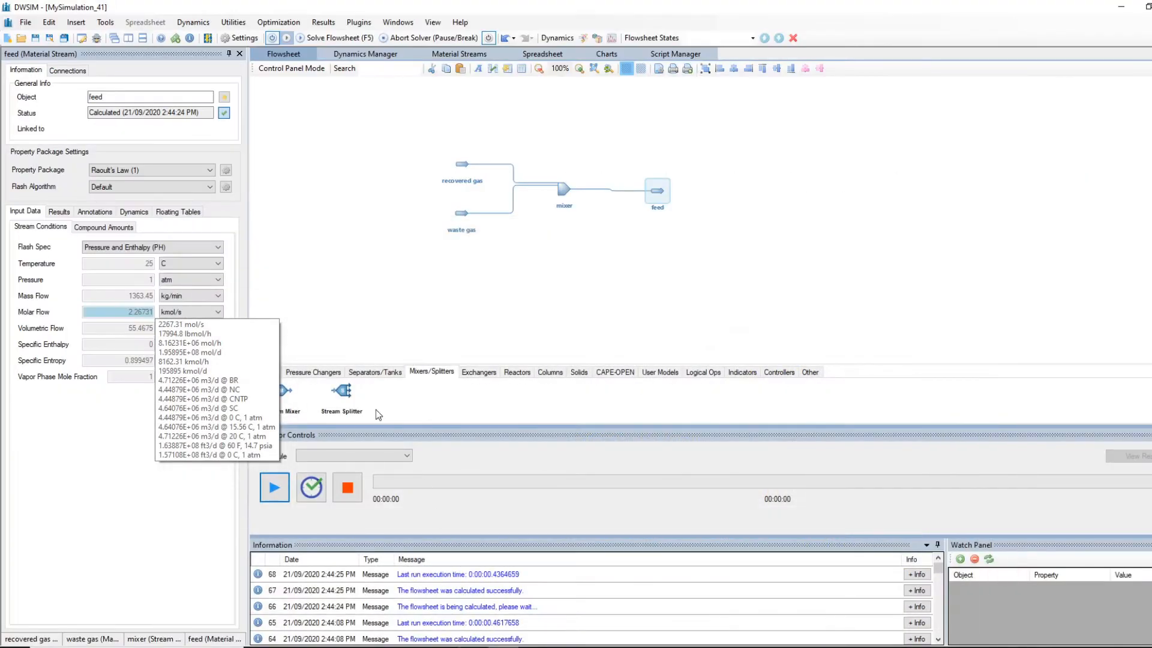
Step: Check the compound amounts of the feed stream and of the recovered gas stream
mouse_move(641, 193)
click(118, 228)
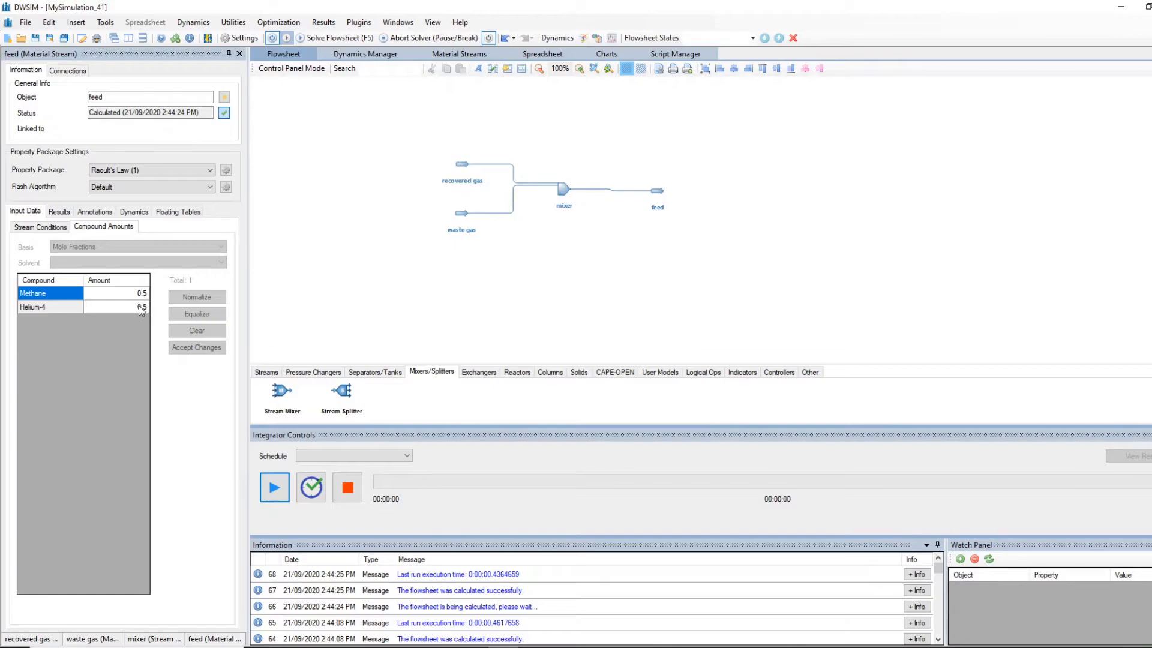
click(32, 232)
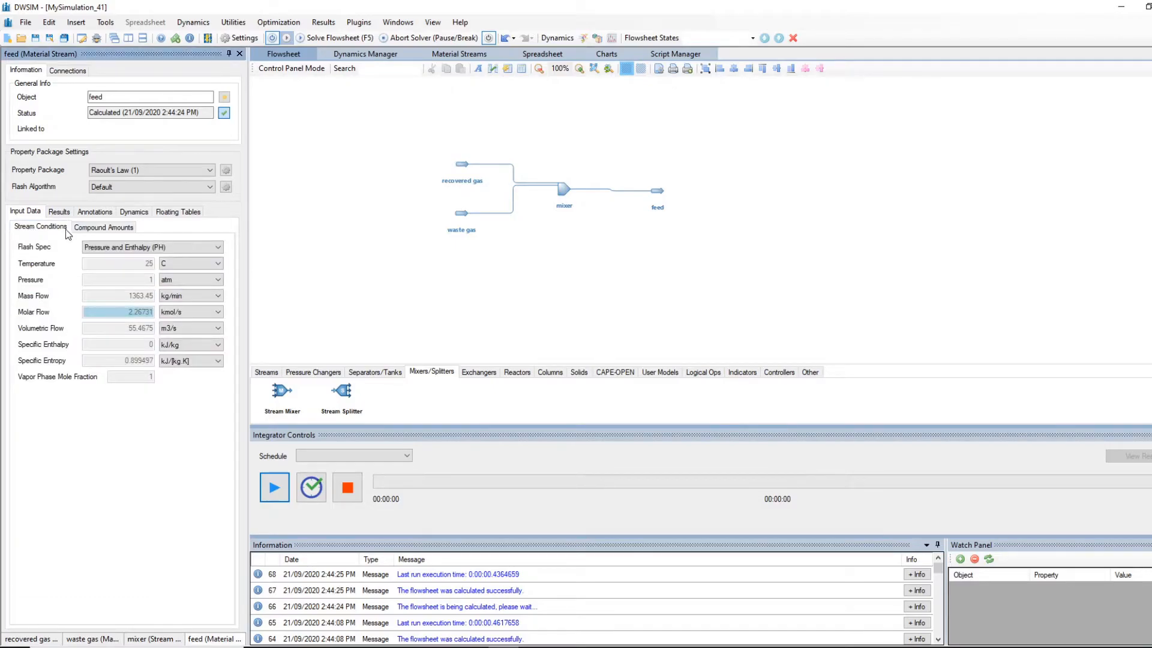
click(470, 165)
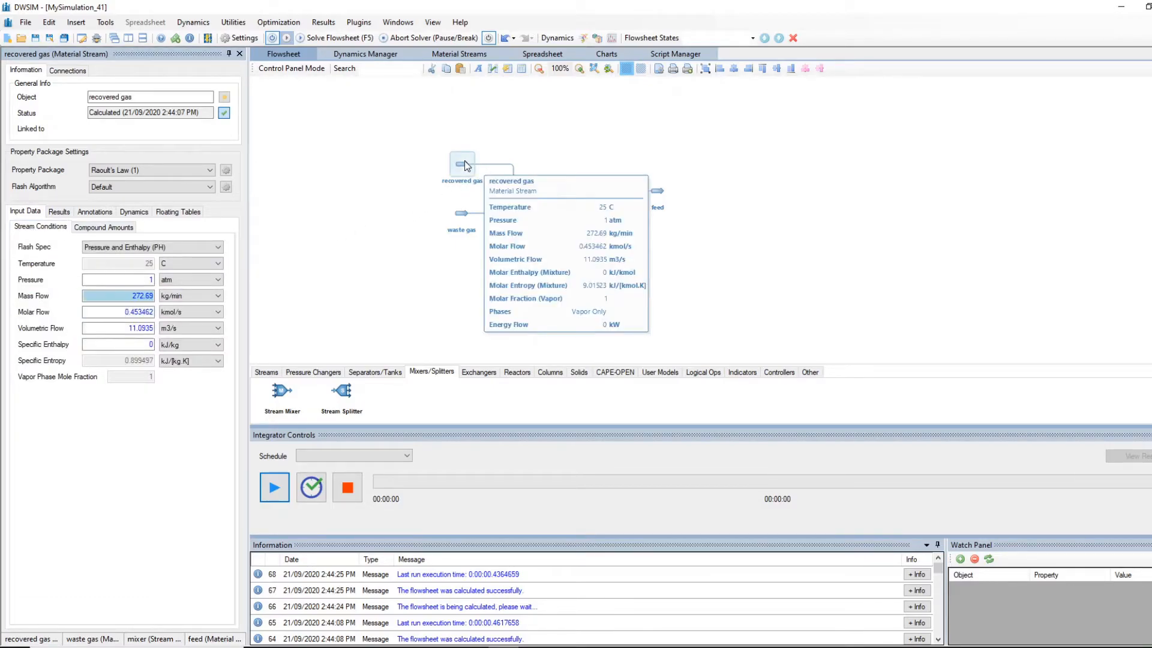
click(103, 226)
Step: Set the waste gas mole fractions to 0.2 methane and 0.8 helium-4 and accept the changes
click(463, 213)
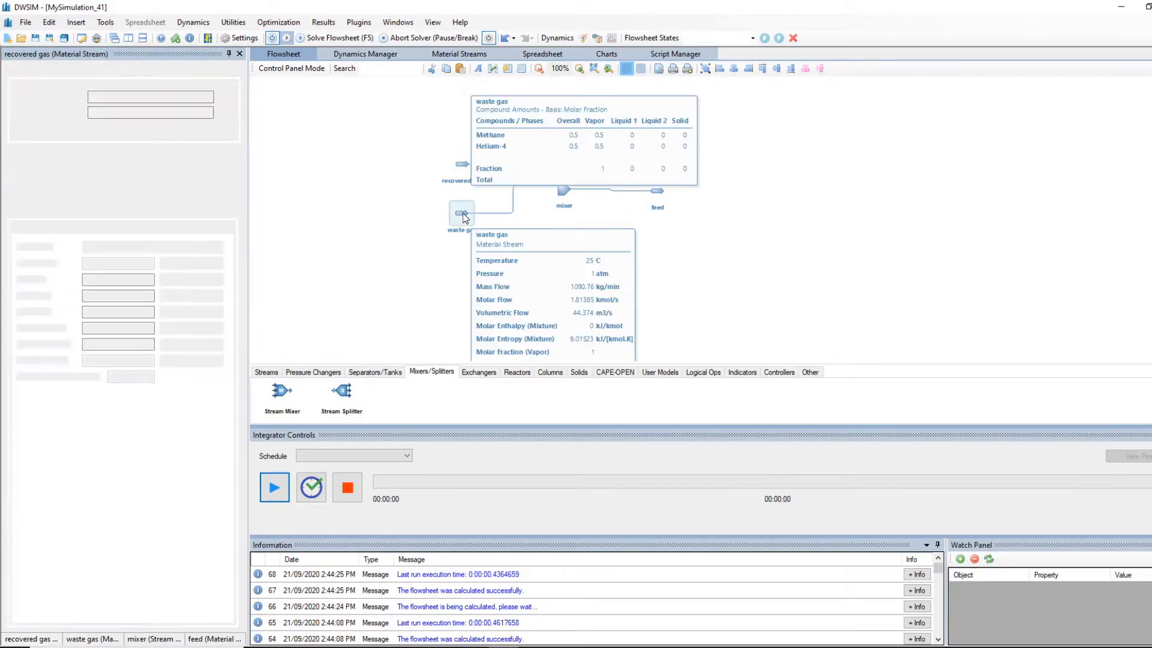
click(112, 228)
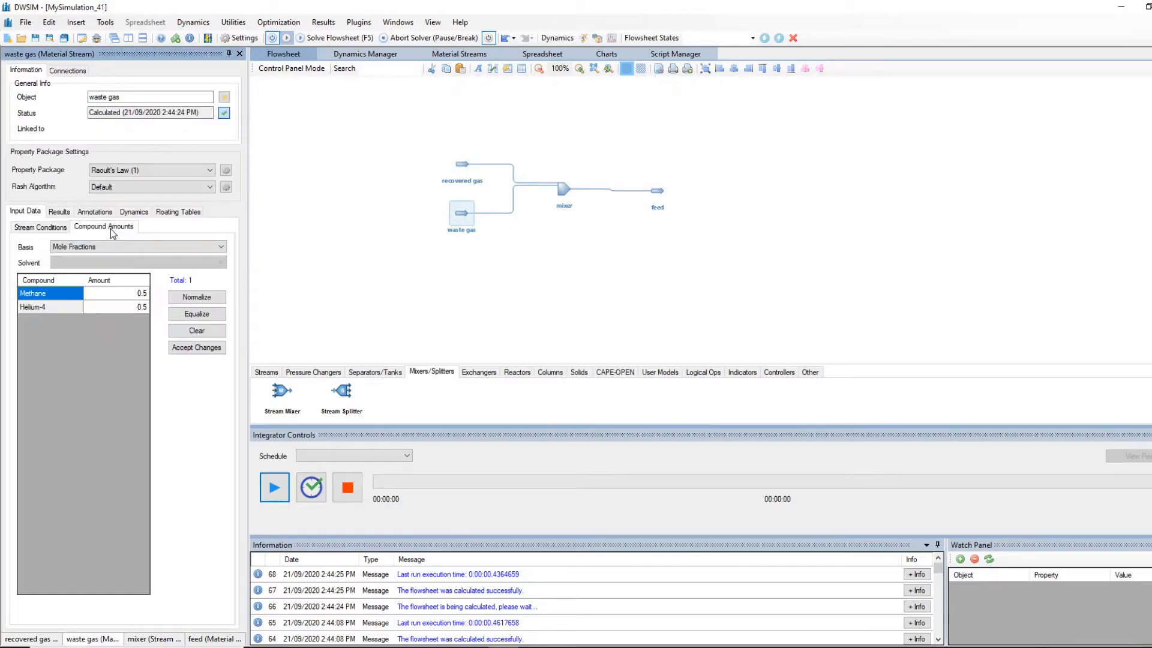
click(139, 294)
double_click(142, 293)
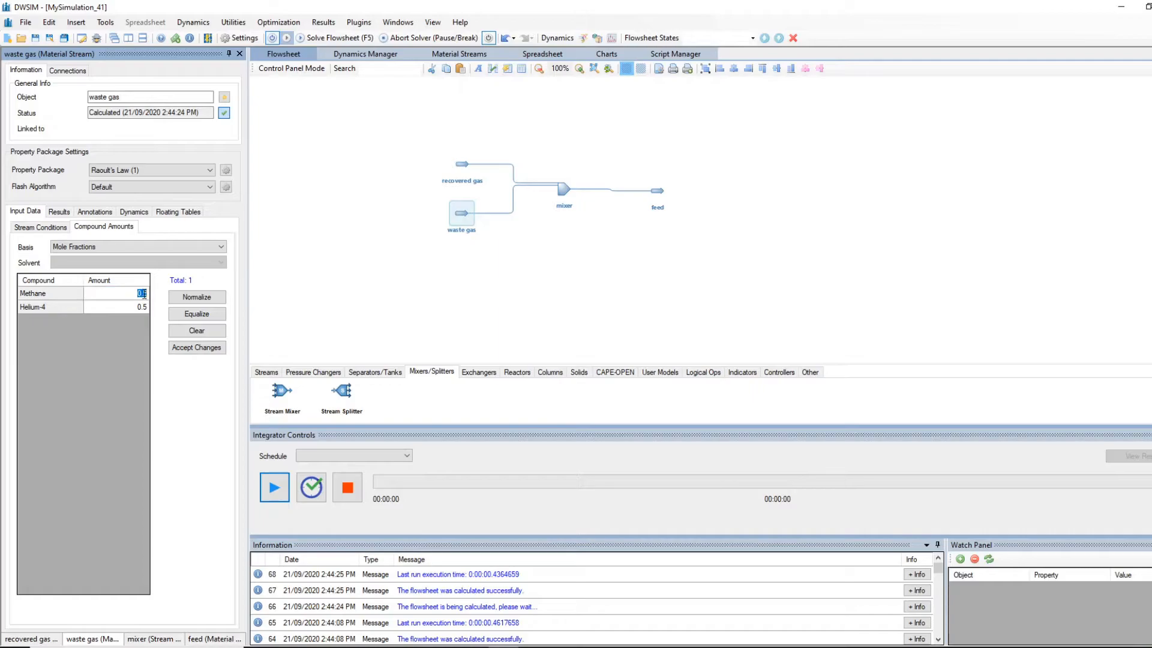
text(2)
key(Return)
click(145, 307)
click(146, 307)
text(.8)
click(193, 346)
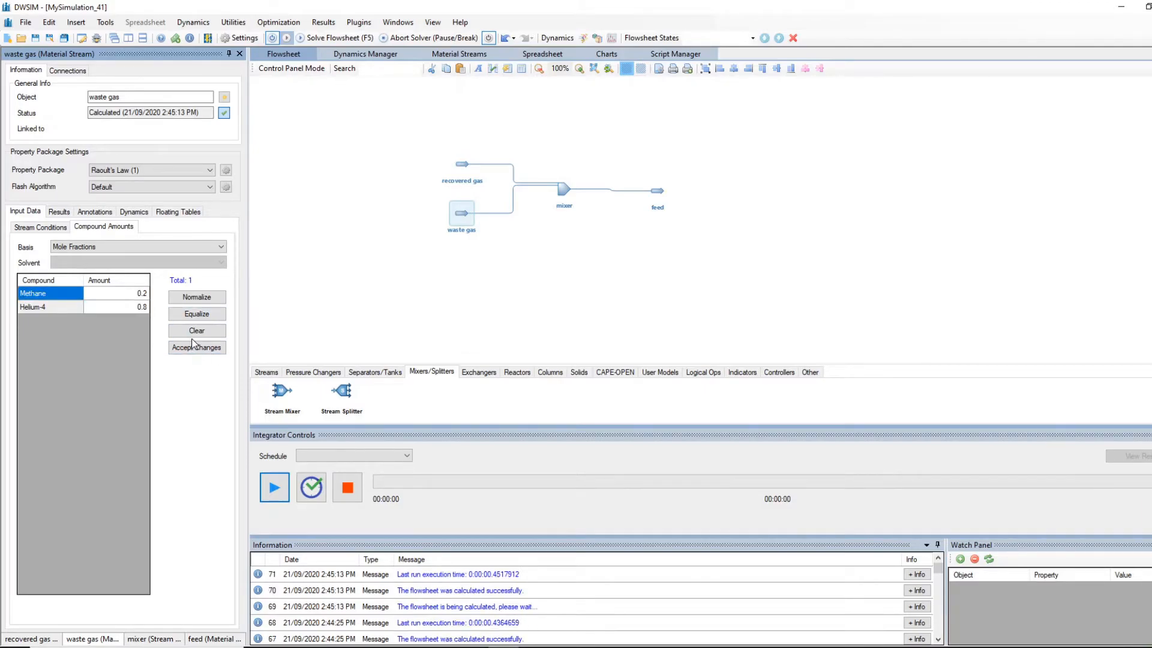
Step: Compare the feed stream's flows and composition with the waste gas fractions and the feed composition given on the Jamboard
click(45, 230)
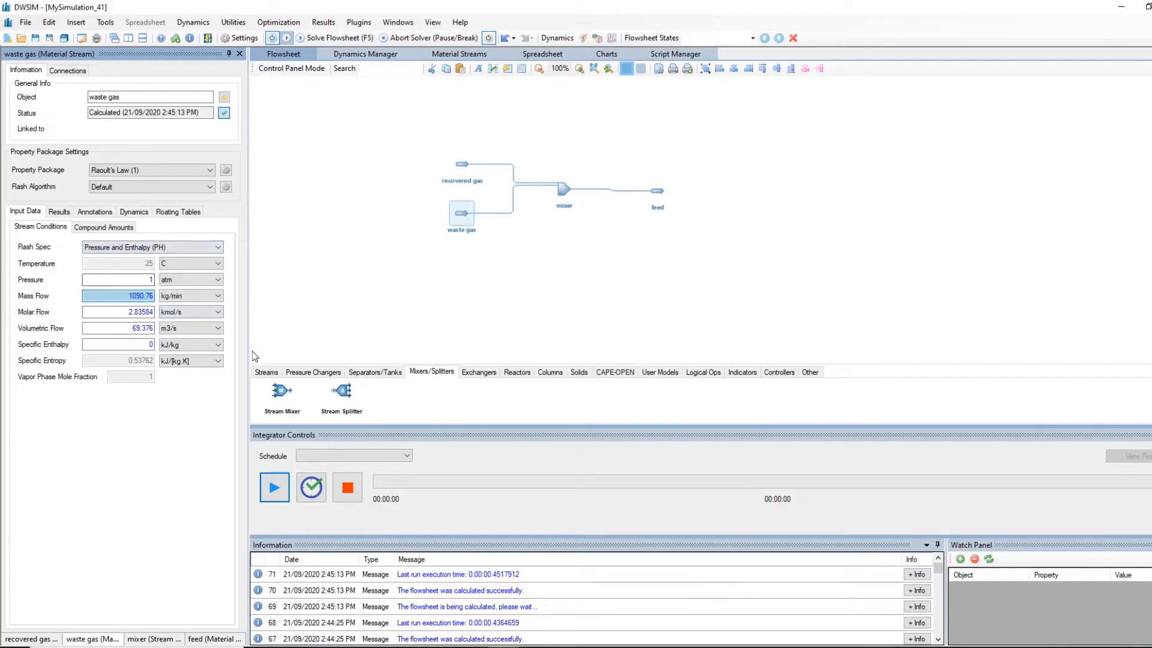
click(658, 190)
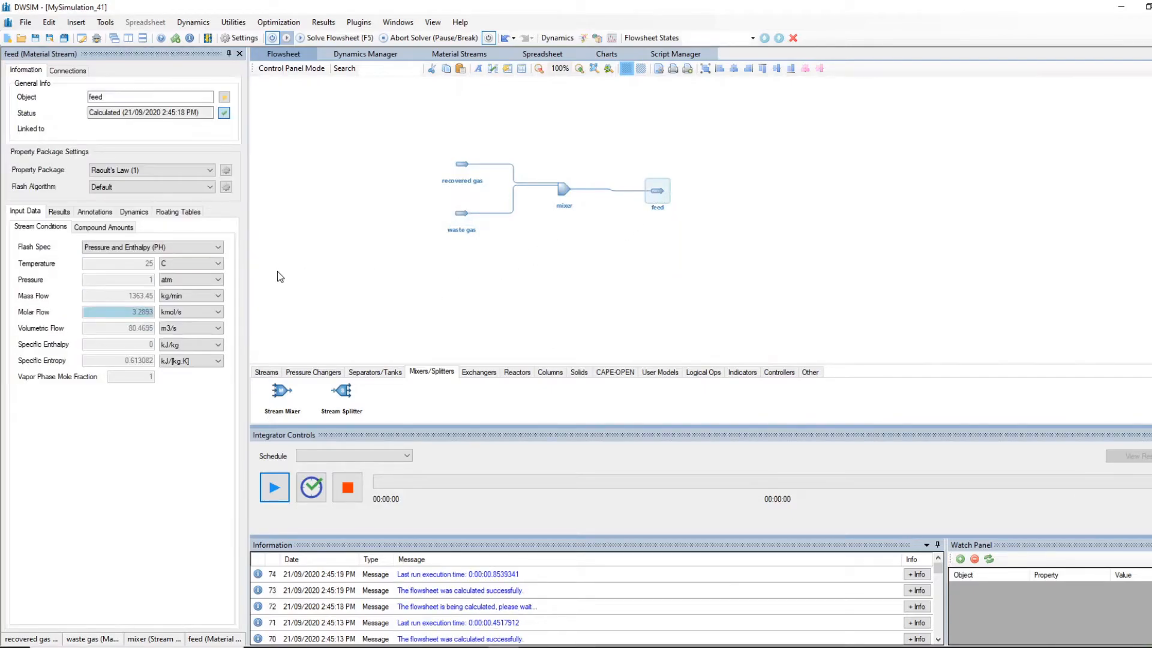
click(115, 229)
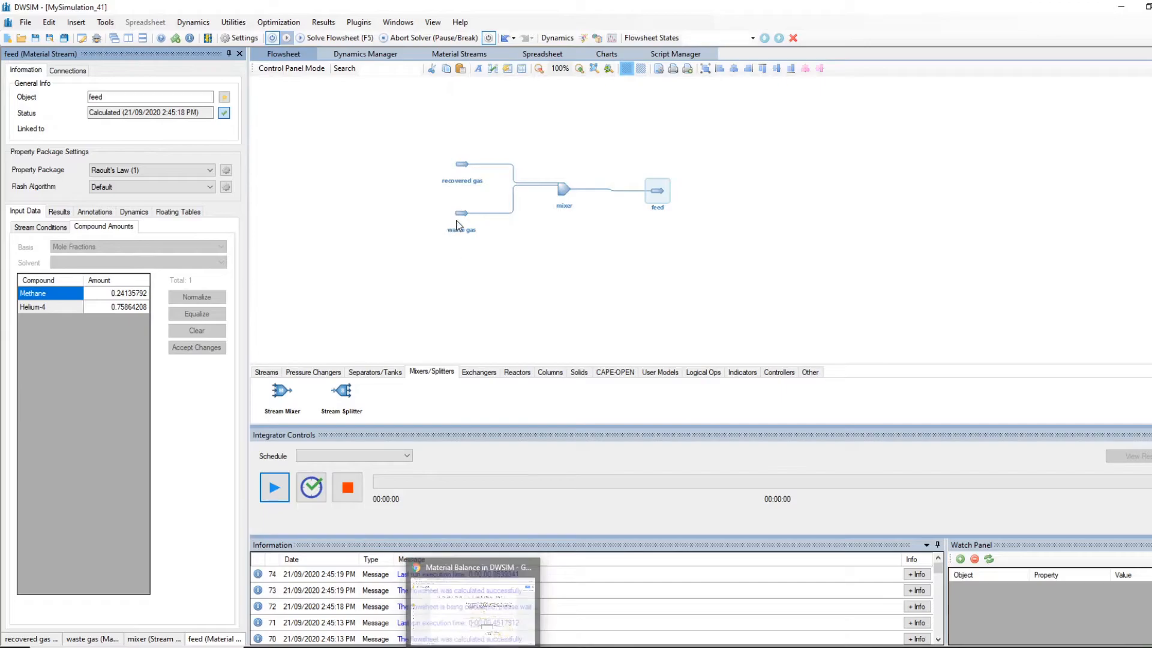
mouse_move(462, 216)
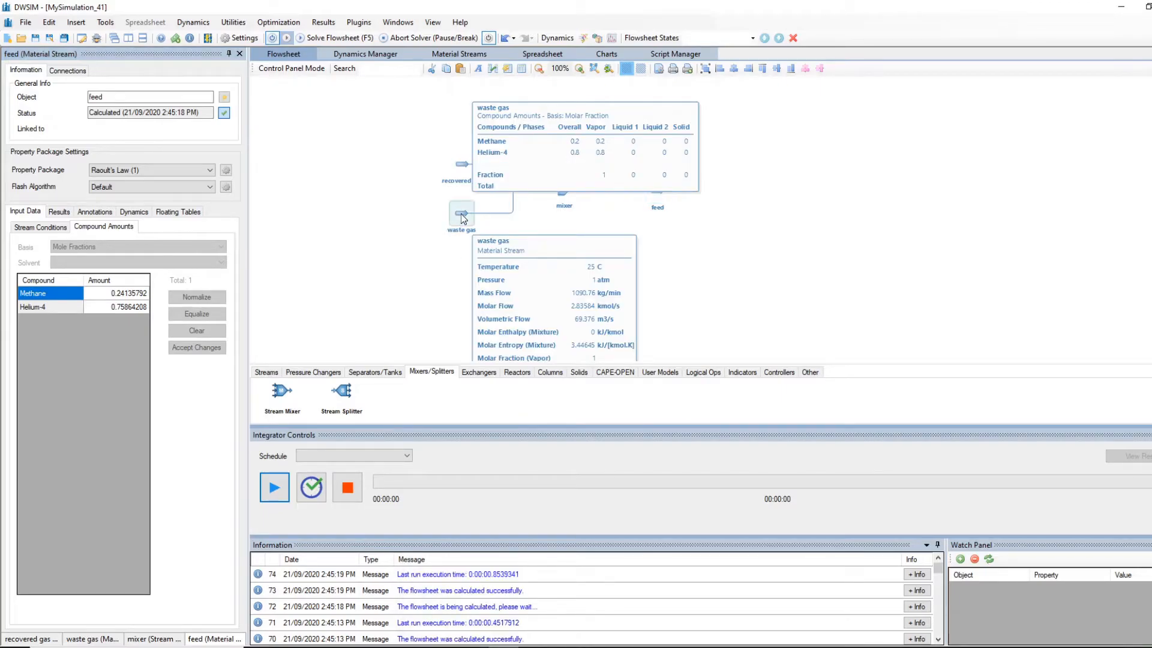
click(461, 213)
click(121, 228)
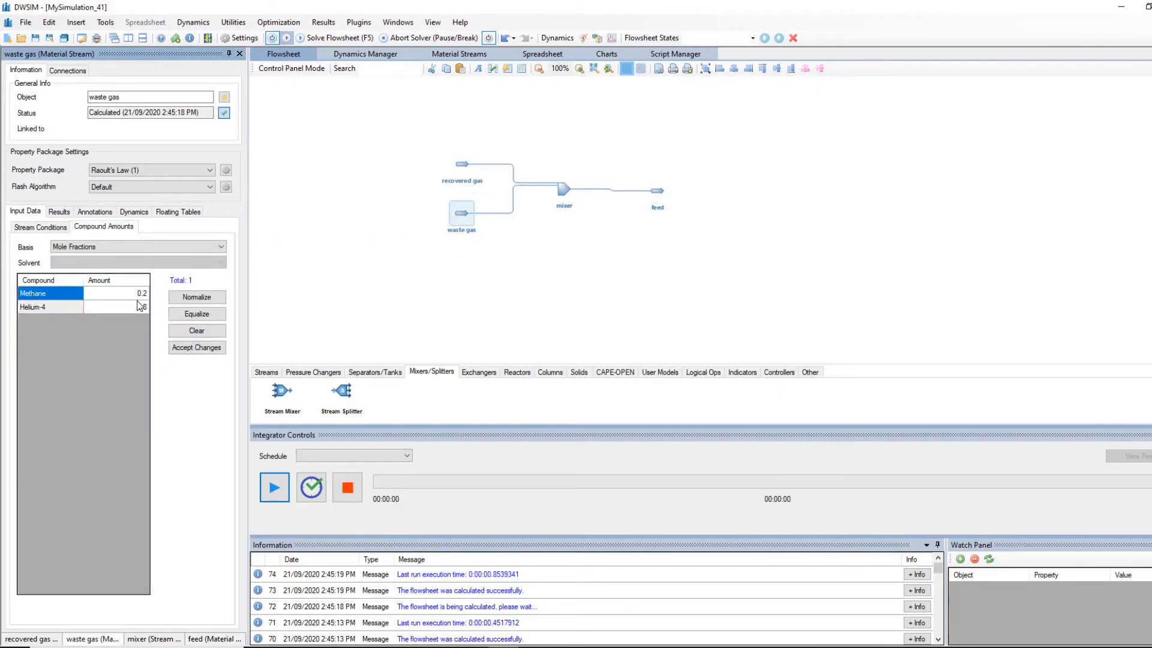
click(658, 193)
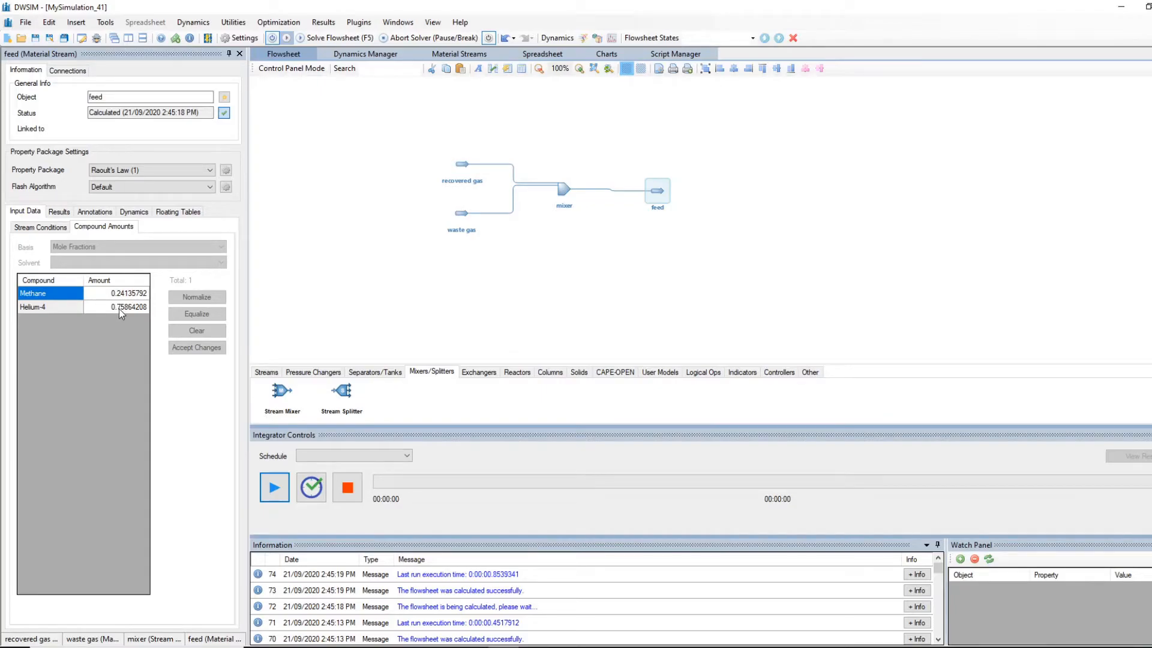
click(474, 647)
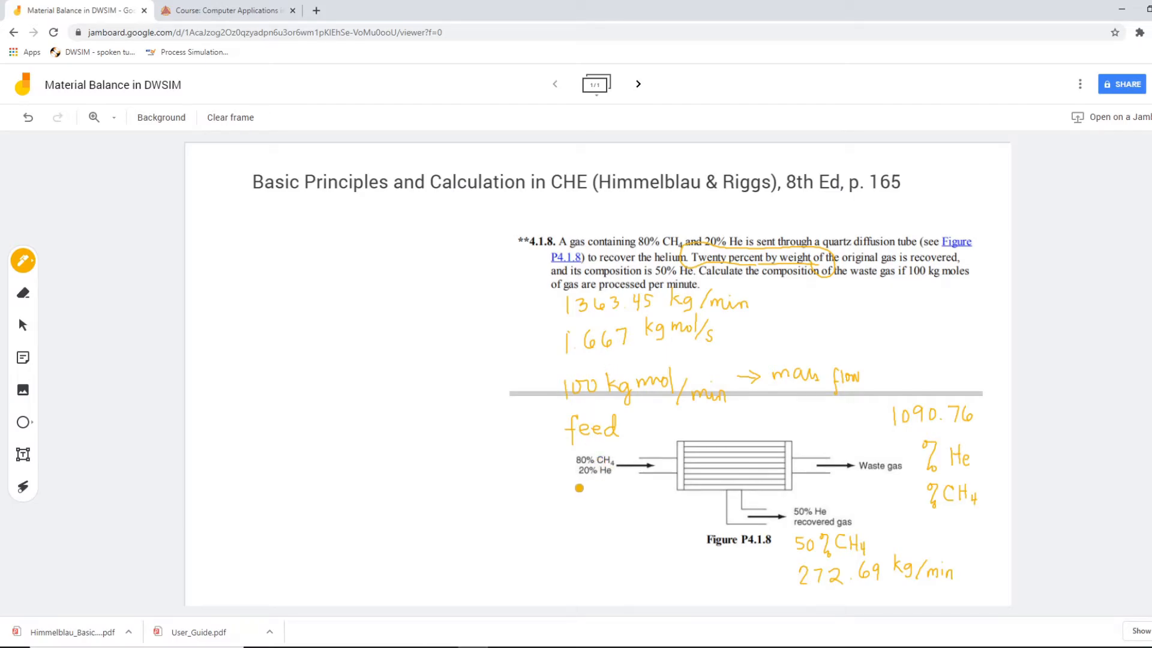
click(472, 646)
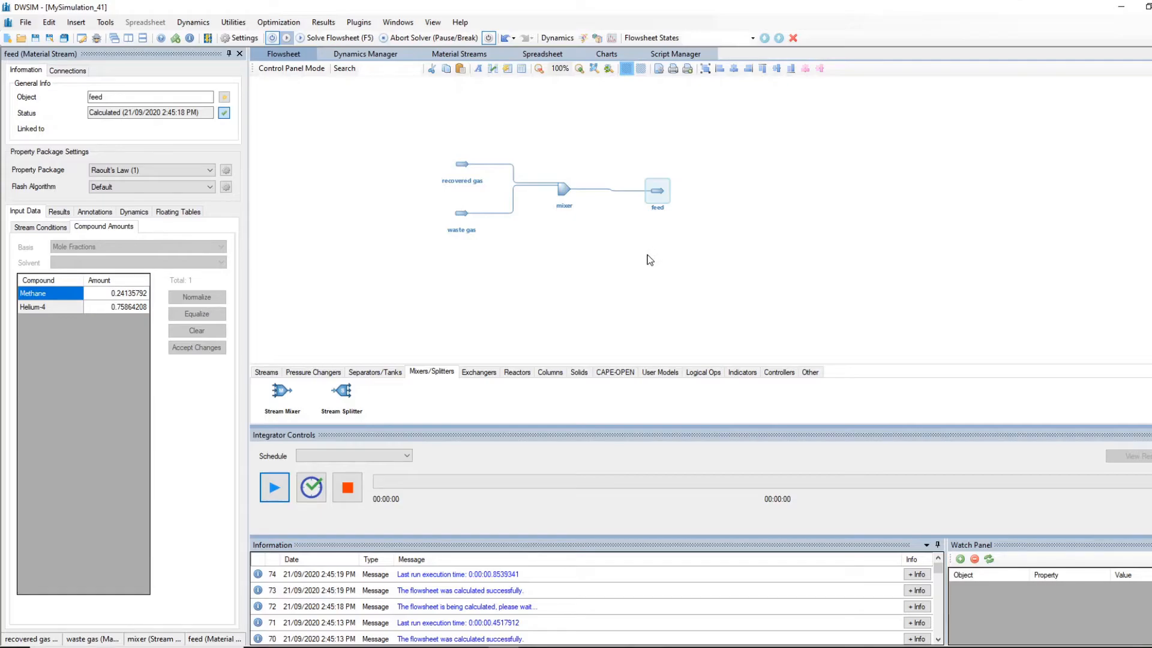
Step: Add a property table to the flowsheet beyond the feed stream and open its configuration
click(506, 70)
drag(327, 135, 804, 173)
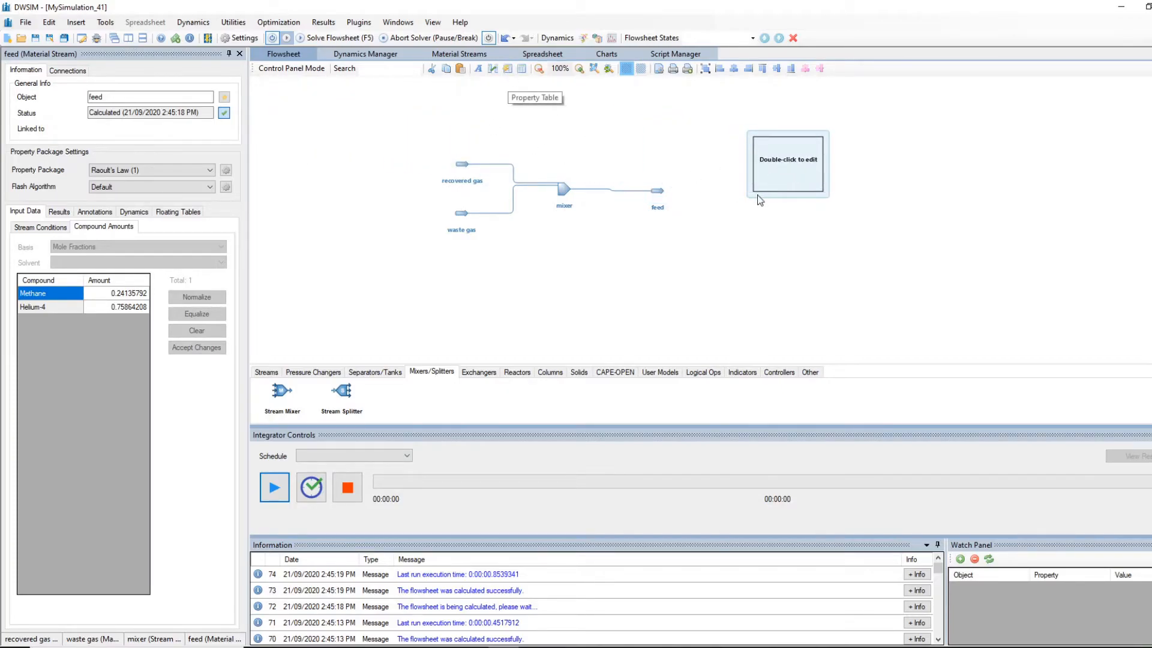
mouse_move(781, 173)
mouse_down()
mouse_move(800, 192)
mouse_move(793, 183)
mouse_up()
double_click(794, 182)
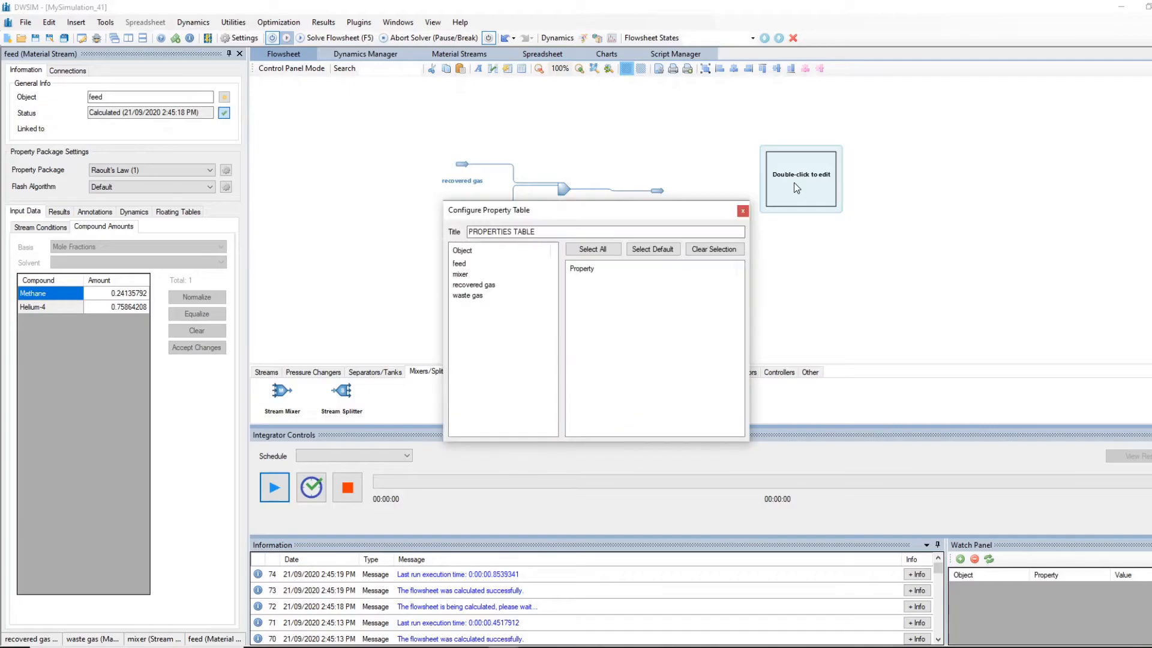
Step: Include the feed's Mass Flow, Molar Flow and Molar Fraction (Mixture) / Helium-4 in the property table
click(465, 264)
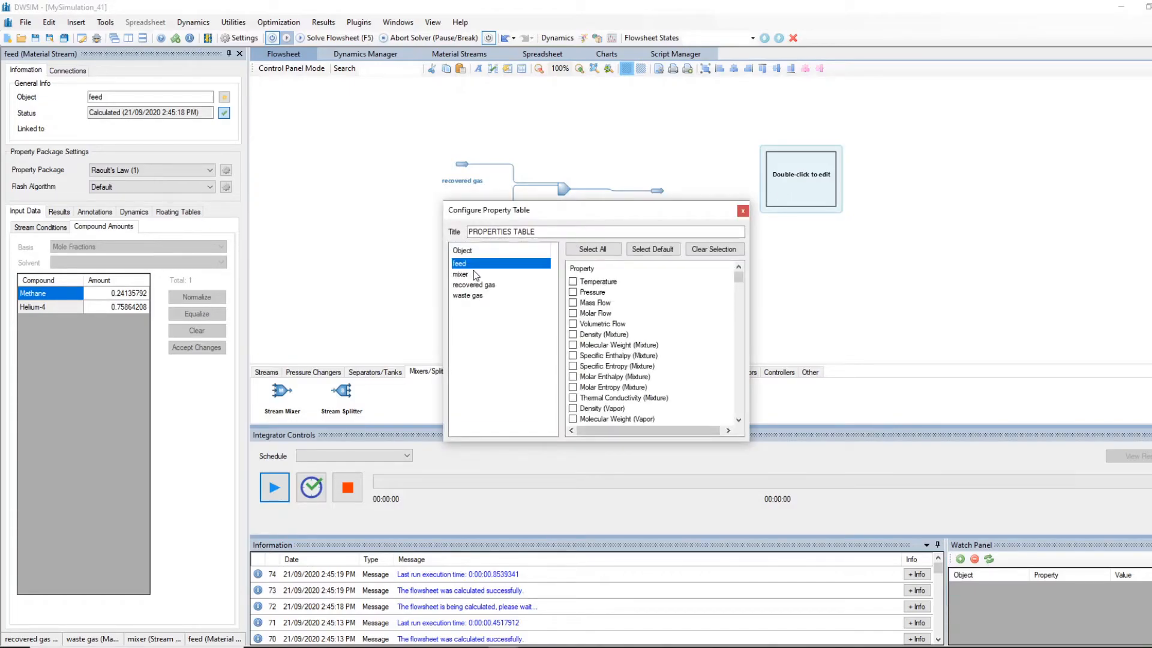
click(573, 303)
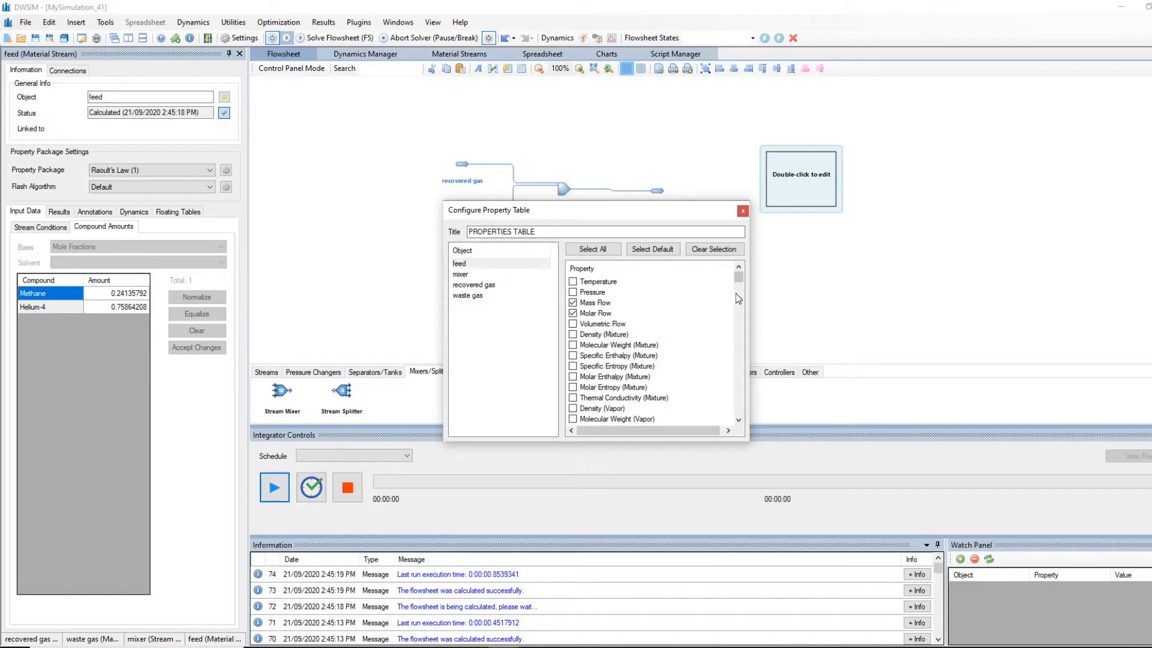
drag(736, 279, 740, 330)
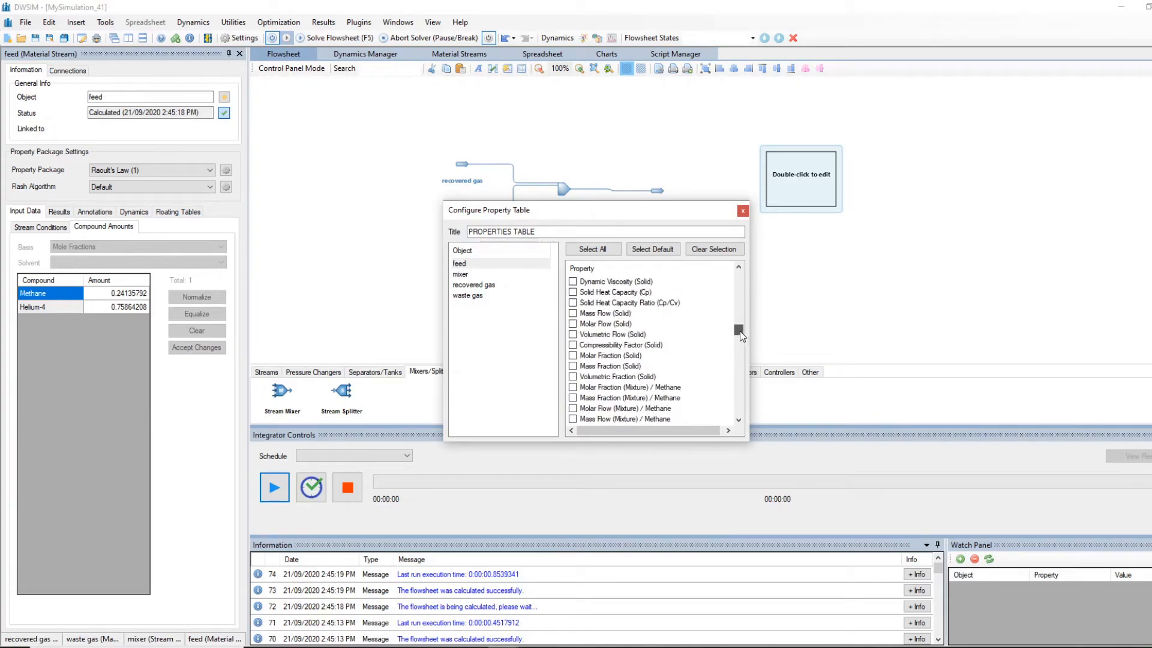
drag(744, 335, 738, 344)
click(573, 408)
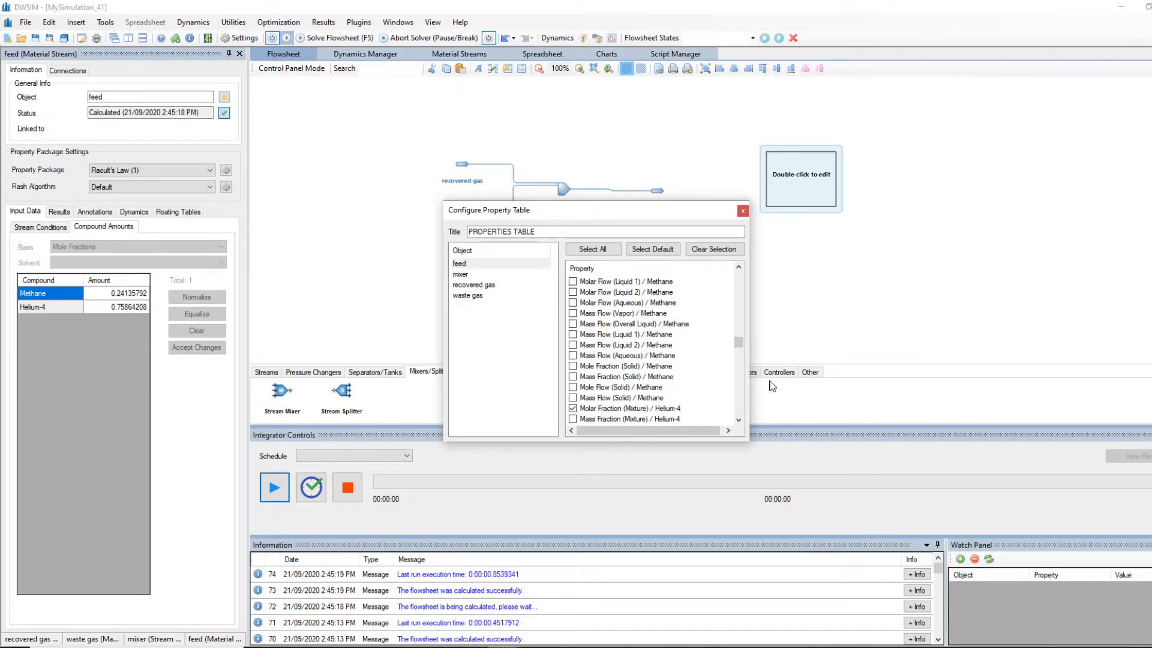
Step: Include the feed's Molar Fraction (Overall Liquid) in the property table
drag(739, 339, 660, 319)
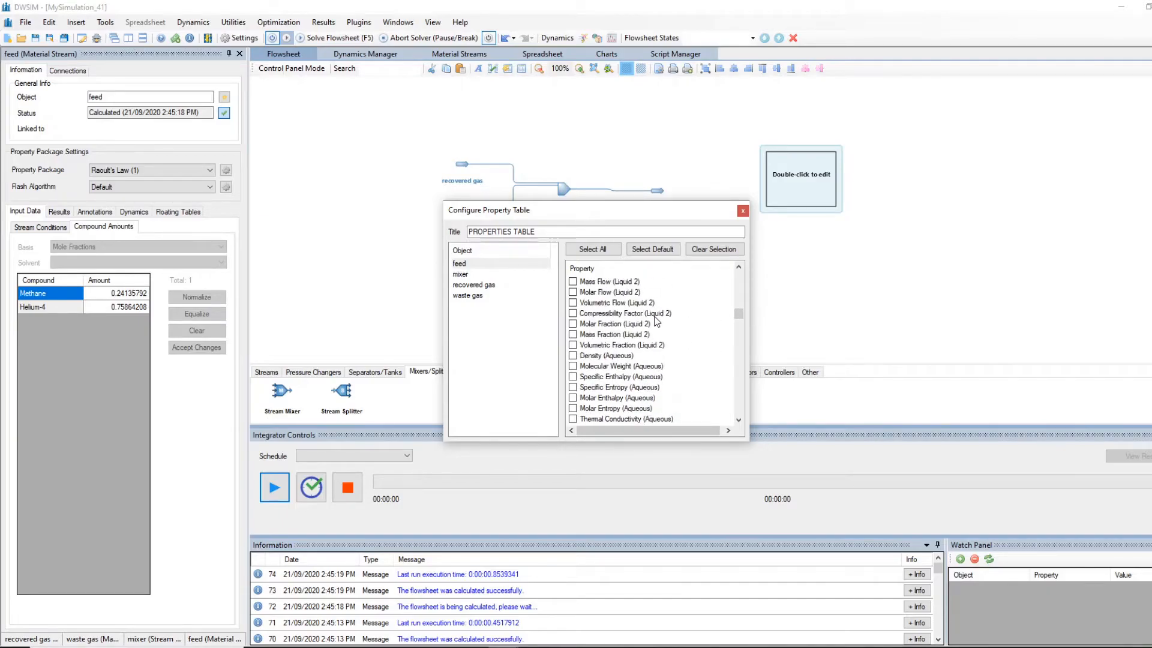
scroll(646, 334, up, 3)
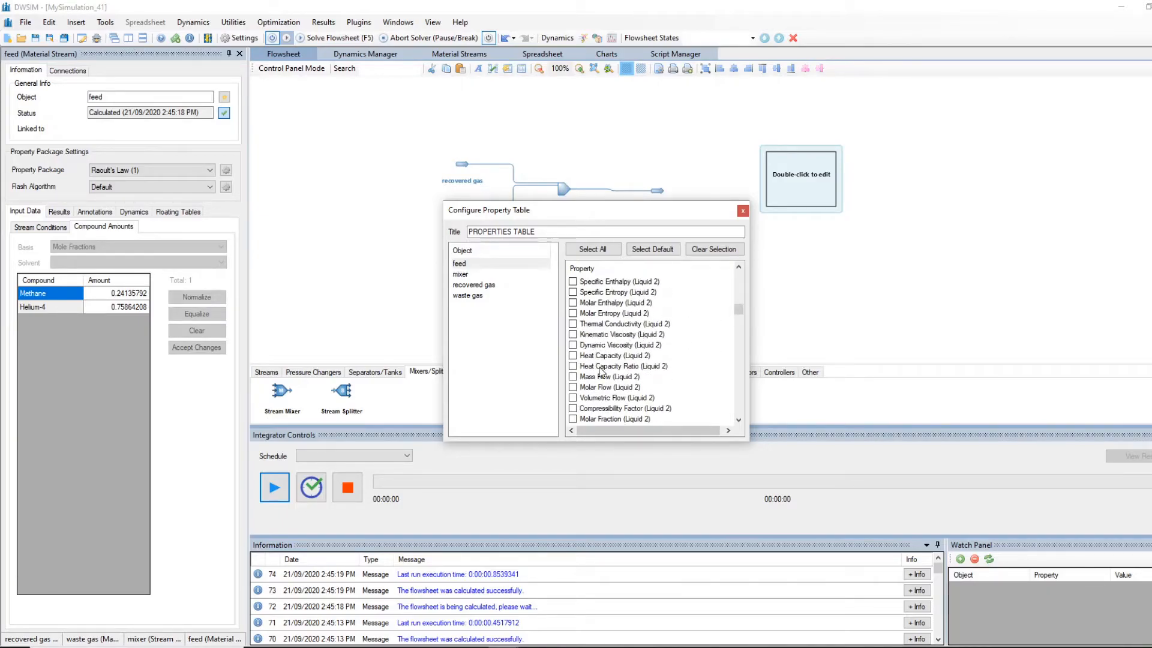
scroll(592, 336, up, 4)
scroll(580, 332, up, 3)
scroll(580, 322, up, 2)
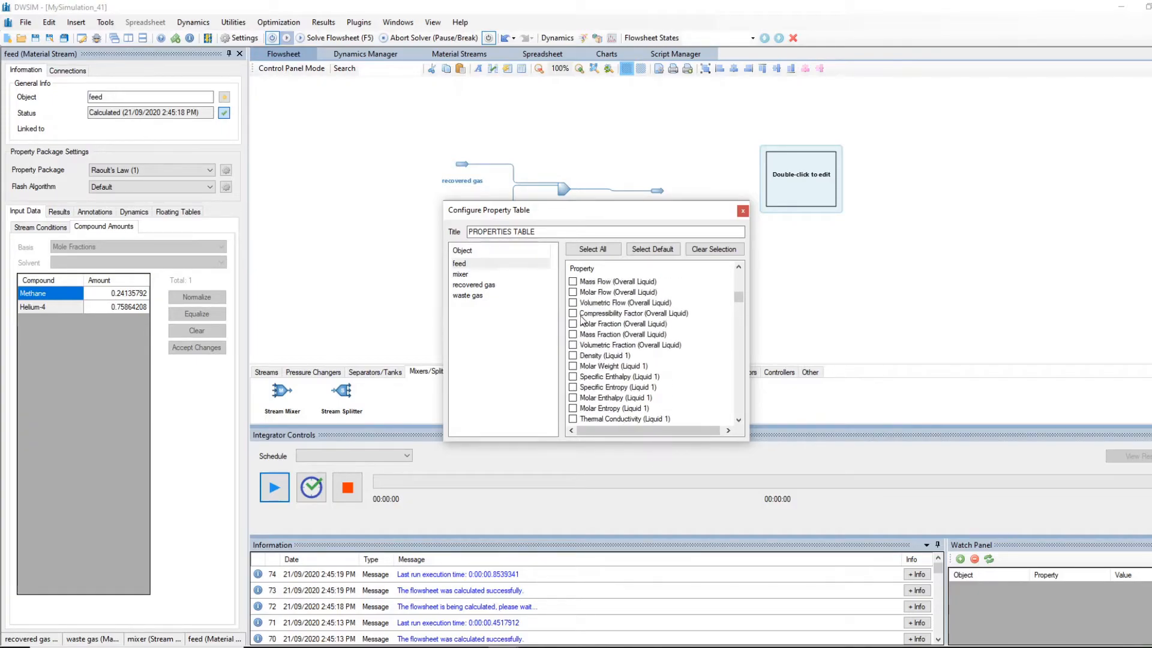
scroll(581, 322, up, 2)
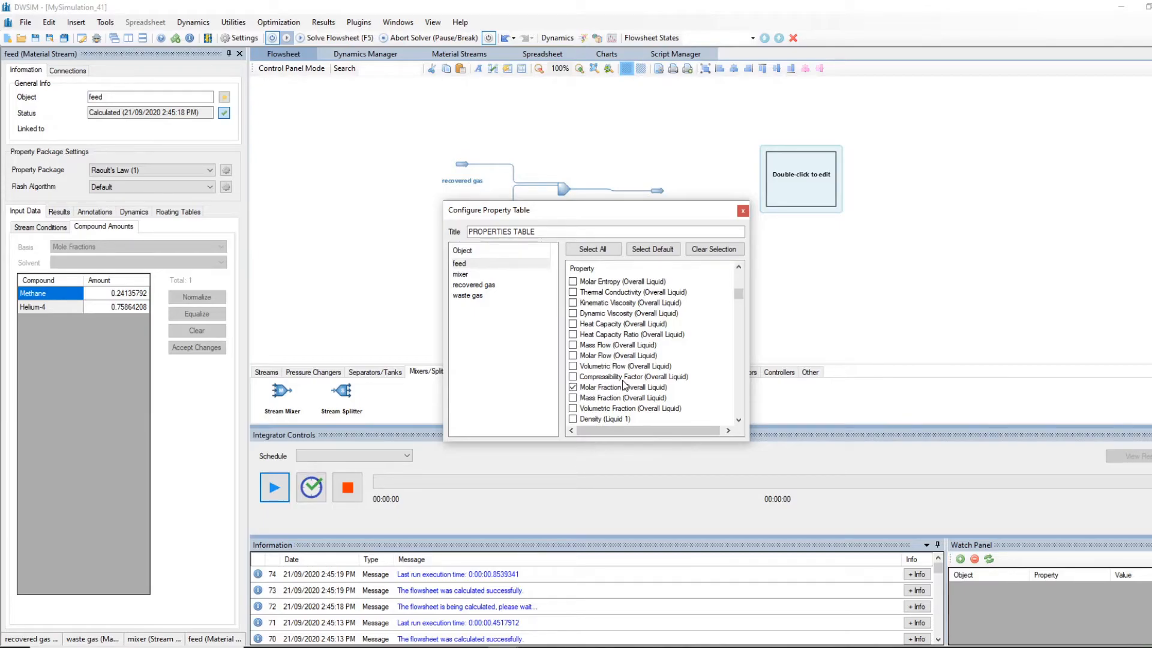
Step: Add the feed's Molar Fraction (Vapor) to the property table and close its configuration
scroll(625, 384, up, 4)
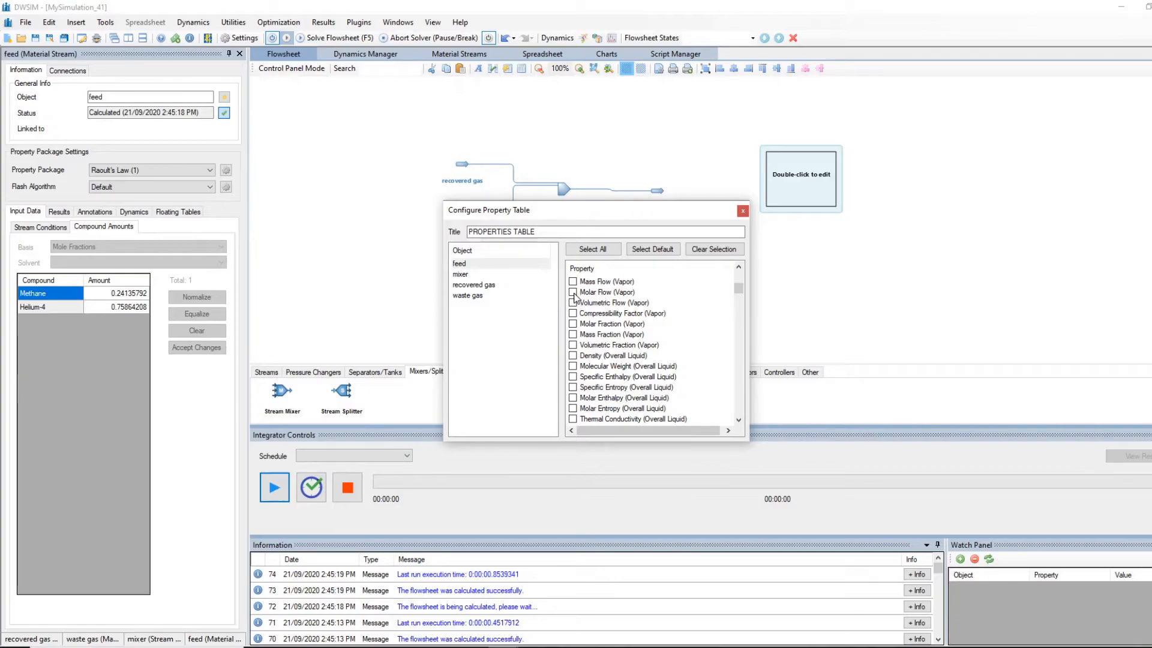
scroll(577, 303, up, 1)
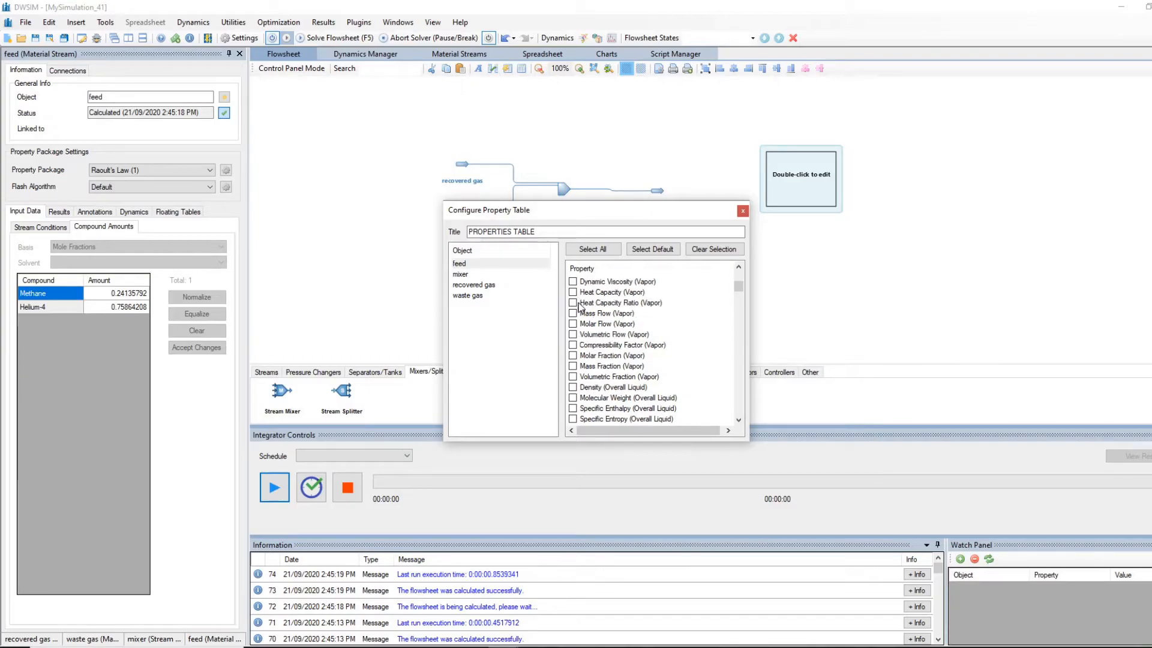
click(573, 356)
scroll(601, 376, down, 4)
scroll(653, 342, down, 1)
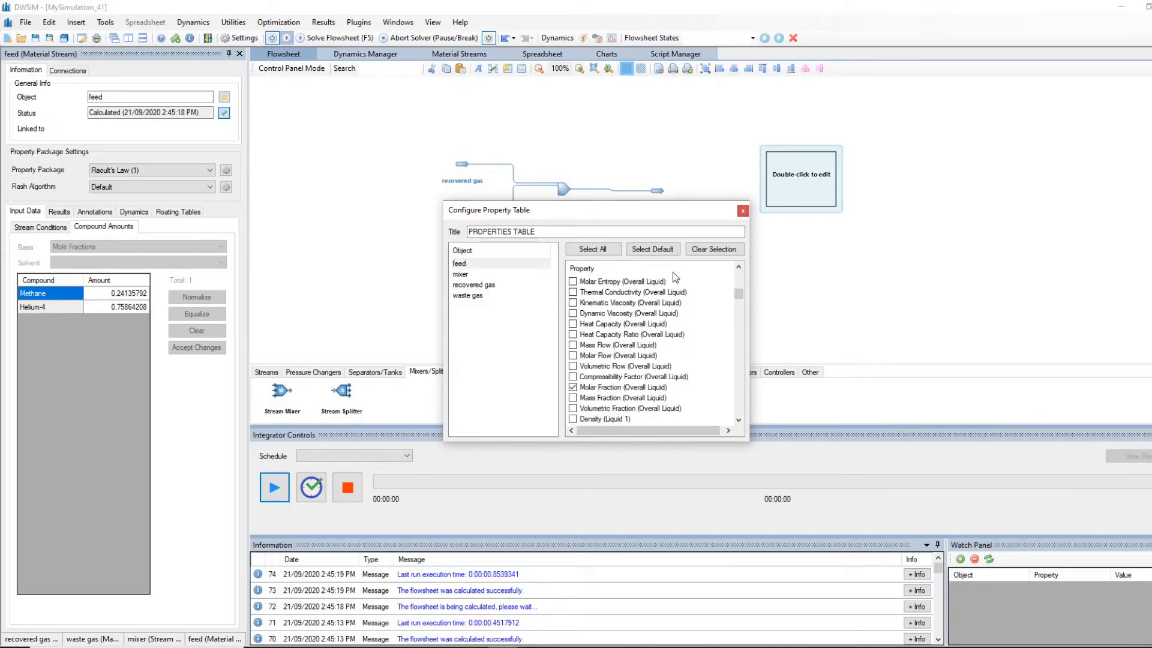
drag(672, 217, 841, 270)
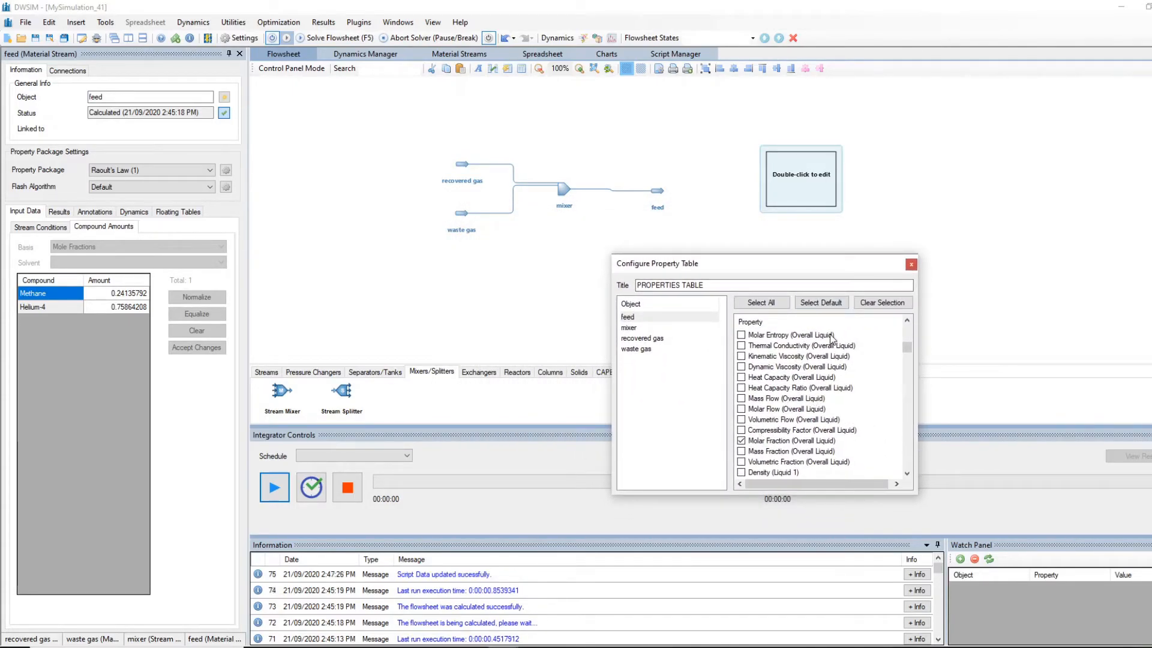
click(910, 264)
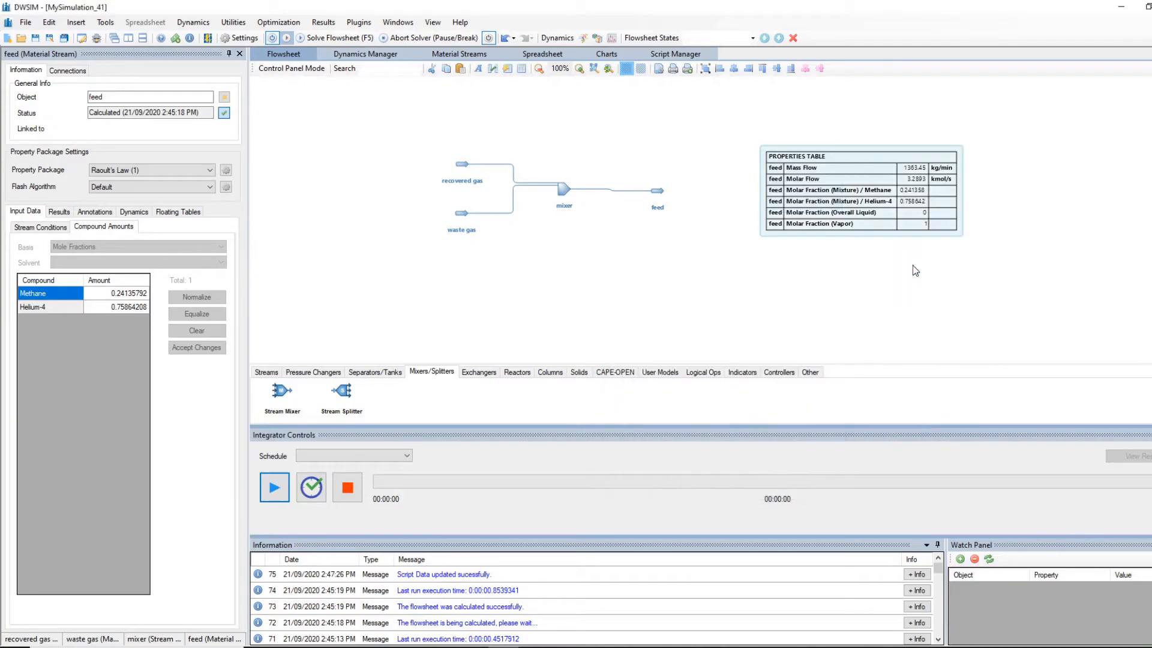
drag(870, 150, 821, 166)
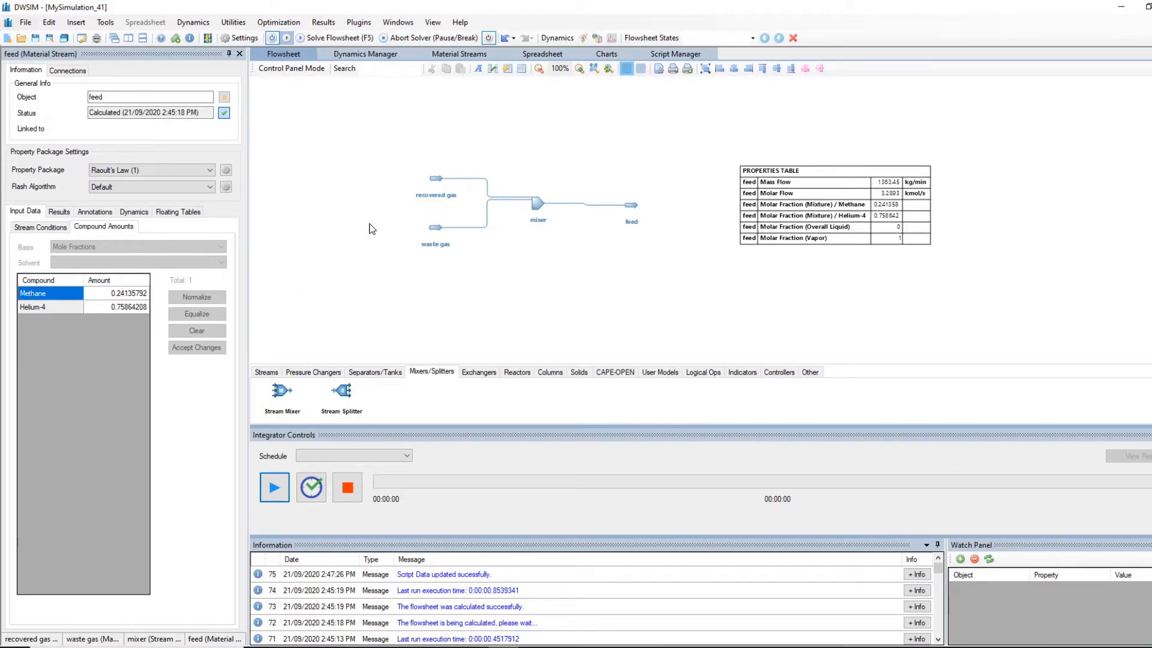
Step: Review the waste gas compound amounts and the recovered gas stream's flow conditions and mole fractions
click(430, 229)
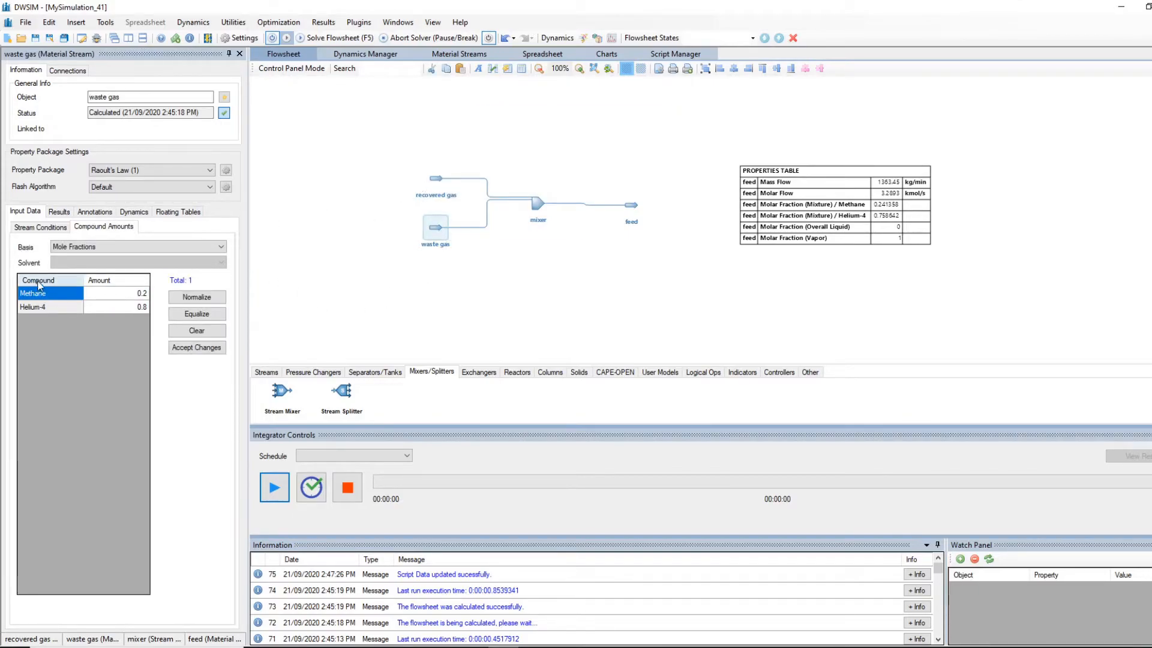
click(41, 227)
click(433, 183)
click(40, 227)
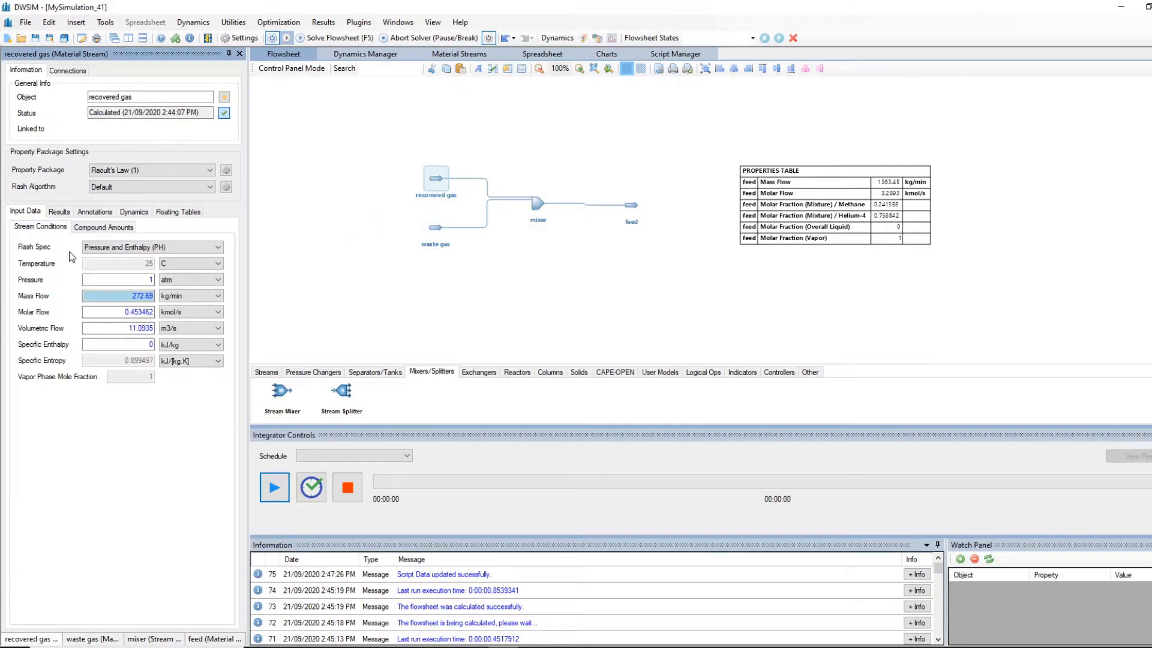
mouse_move(125, 315)
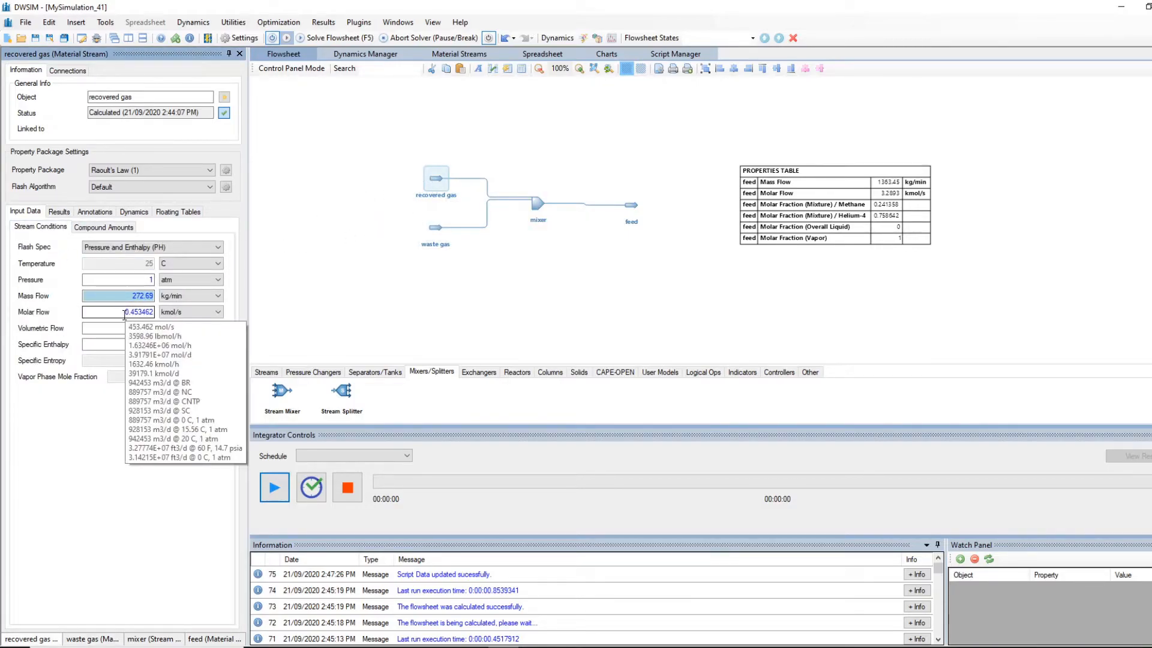
click(96, 228)
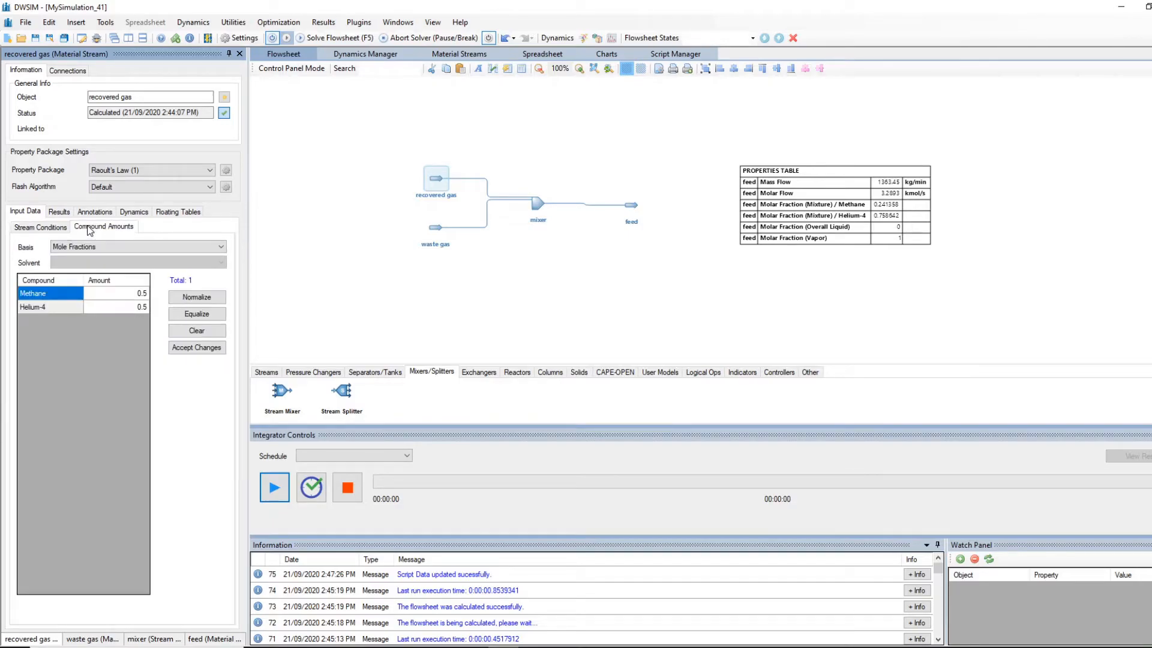
click(40, 228)
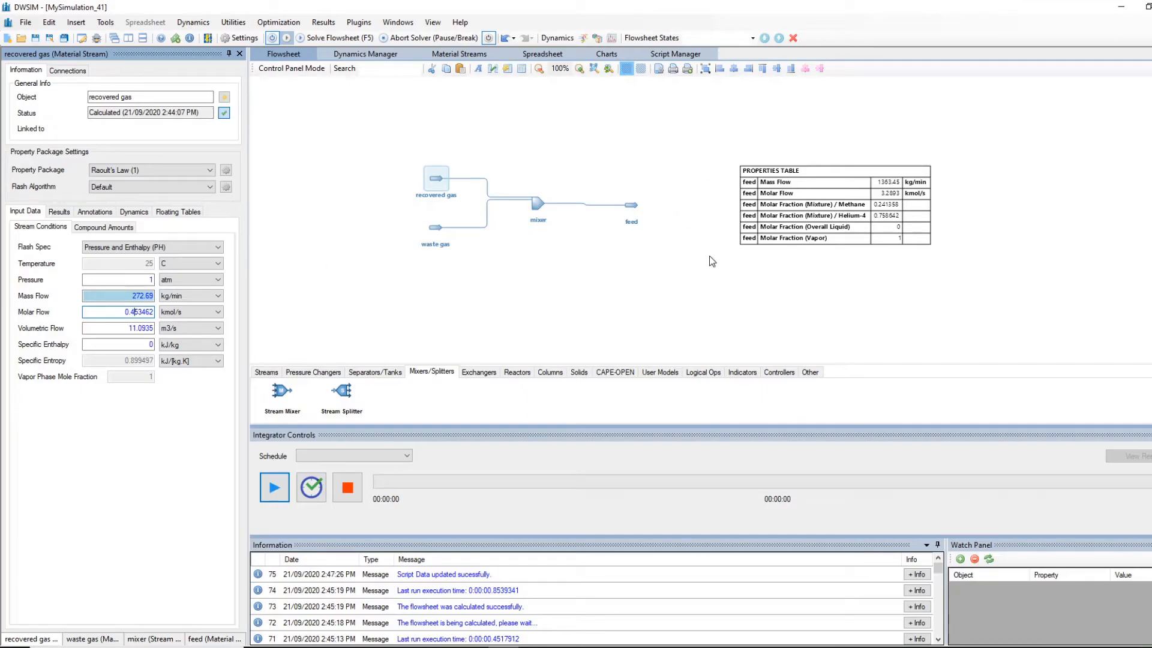
Step: Set the waste gas mole fractions to 0.88 methane and 0.12 helium-4 and accept the changes
click(436, 233)
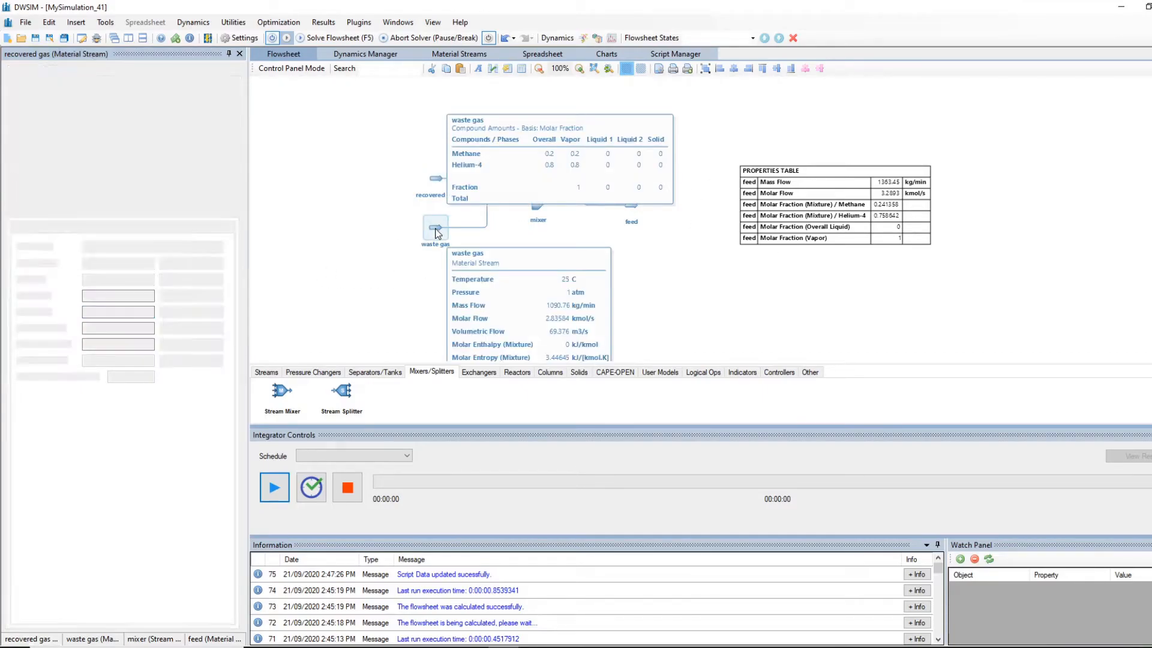
click(123, 229)
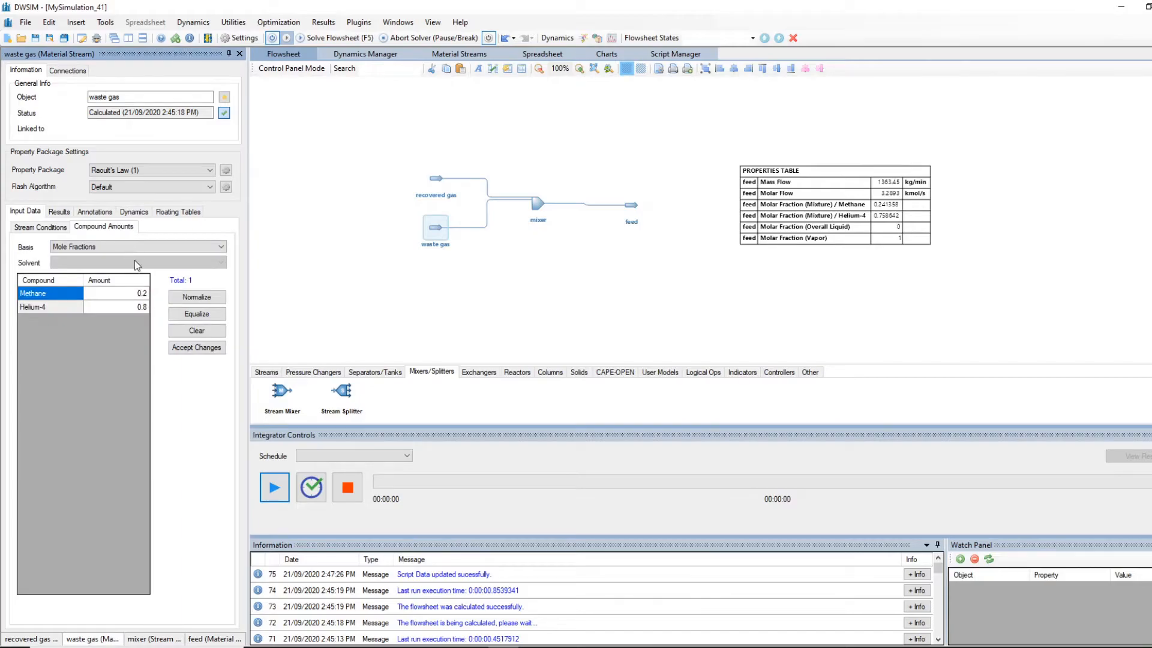
click(145, 293)
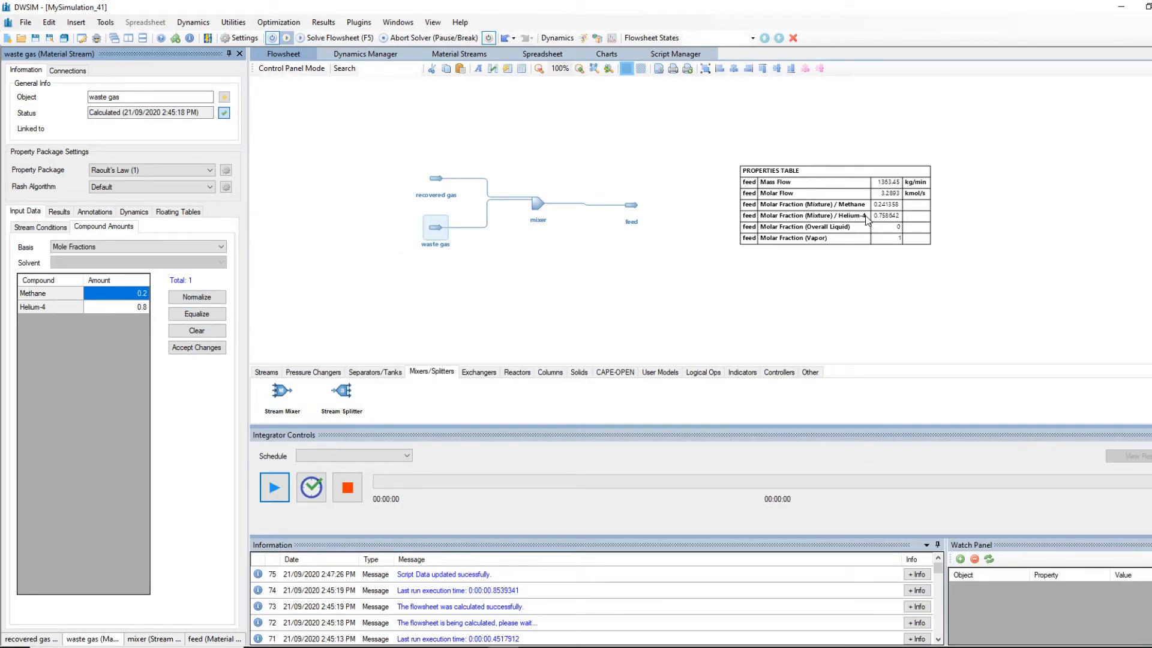
click(145, 293)
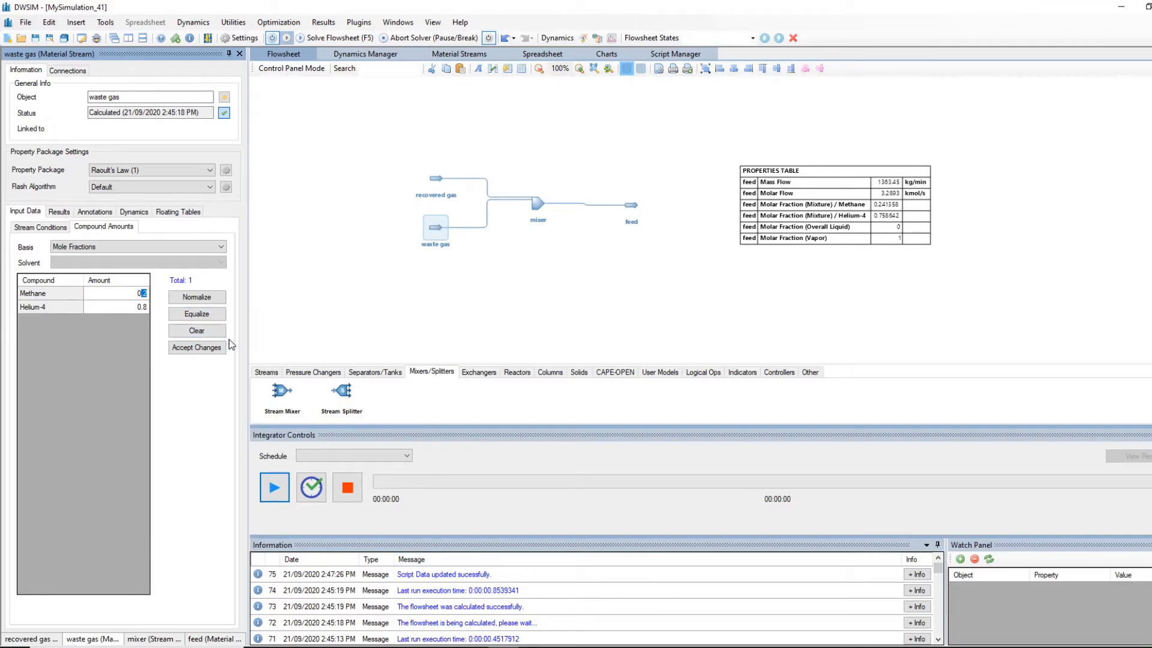
text(88)
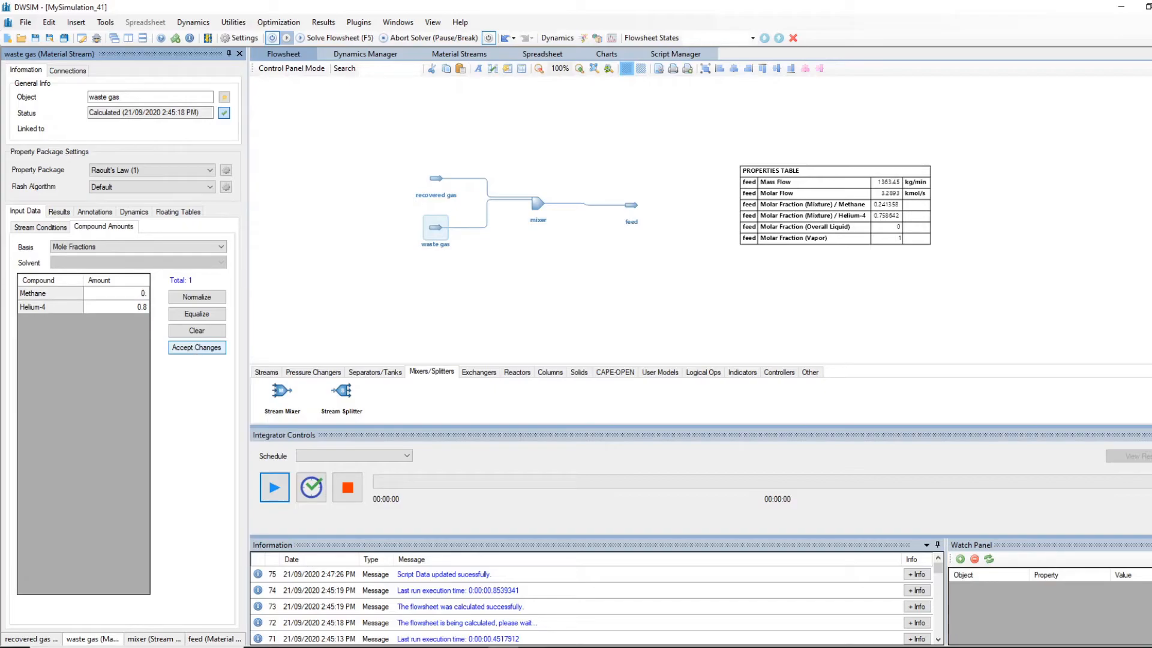
click(146, 308)
click(146, 308)
text(0.12)
key(Return)
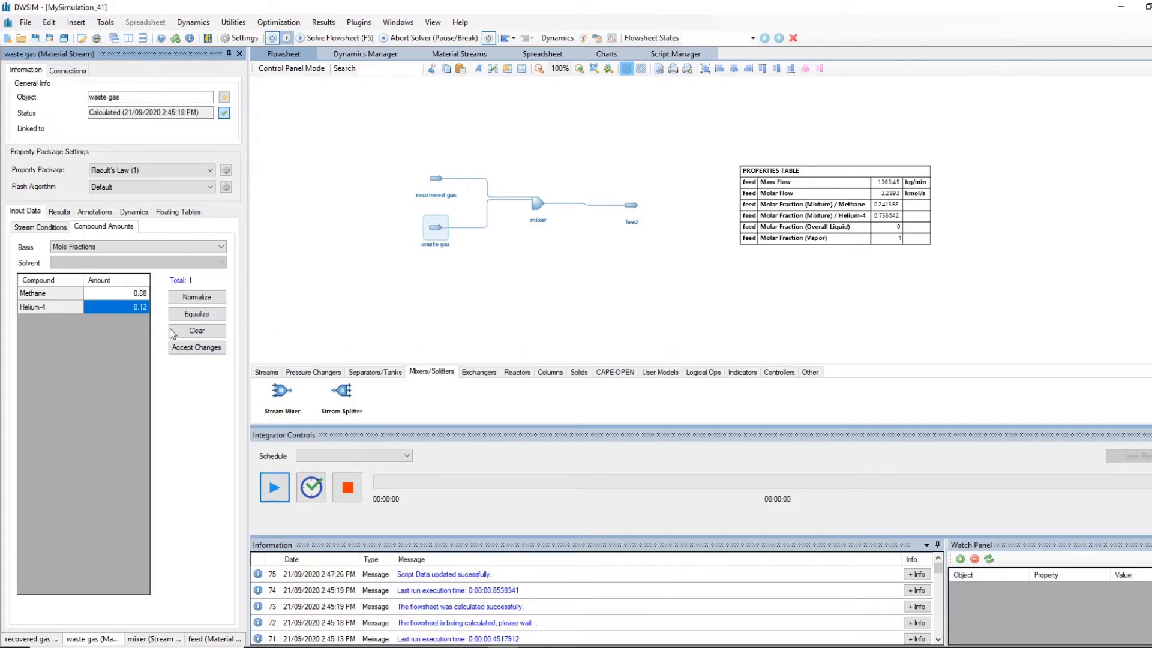
click(196, 348)
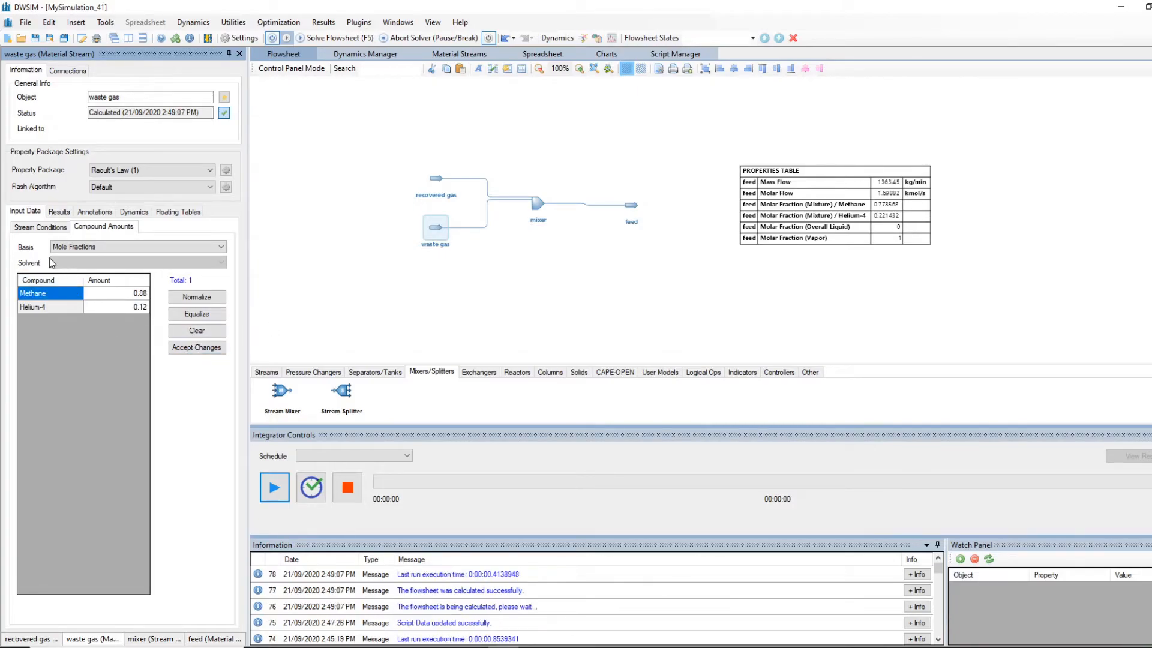
Step: Compare the waste gas stream conditions and the feed values in the property table with the problem figures on the Jamboard
click(37, 228)
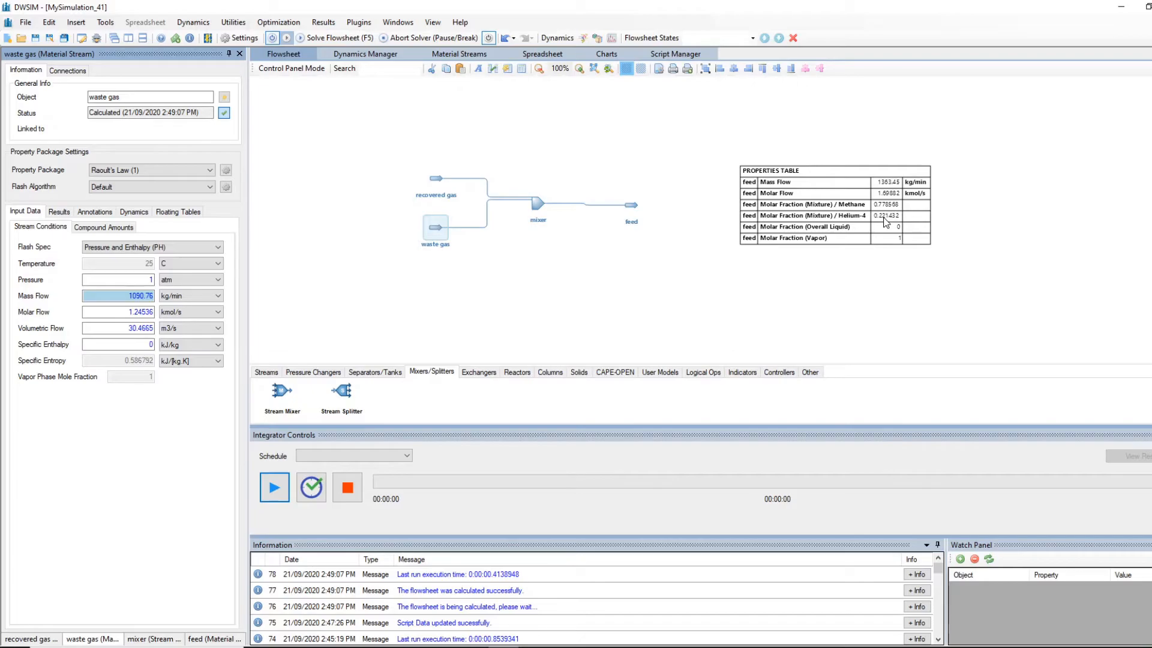
key(alt+Tab)
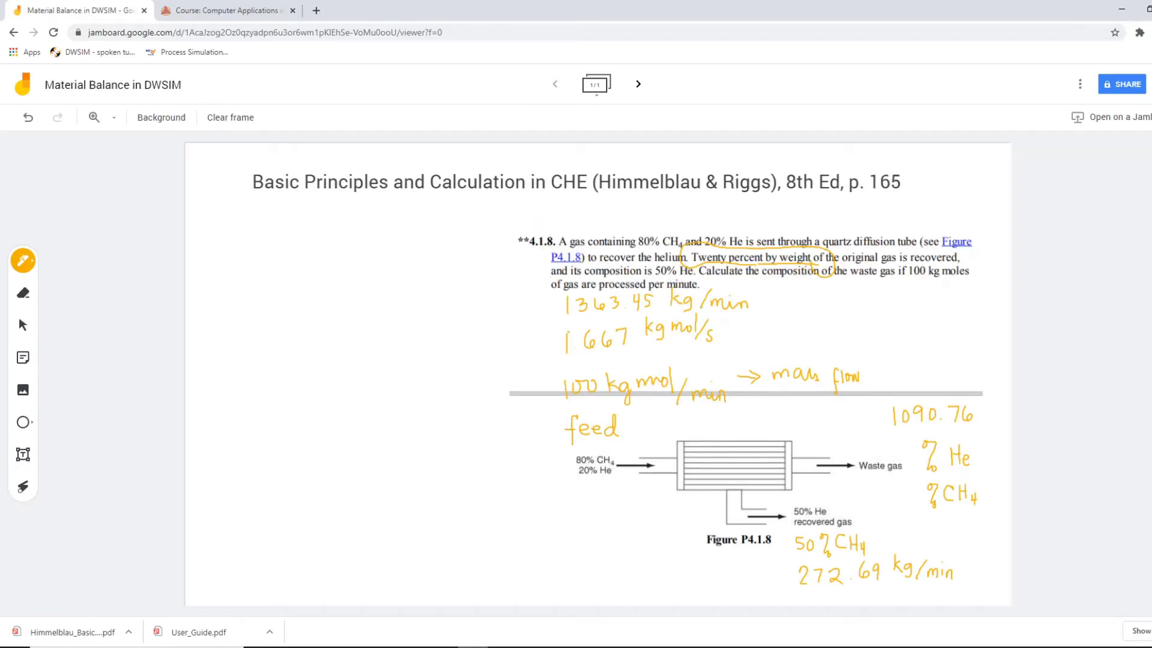
key(alt+Tab)
Step: Change the waste gas mole fractions to 0.9 methane and 0.1 helium-4 and accept the changes
click(95, 227)
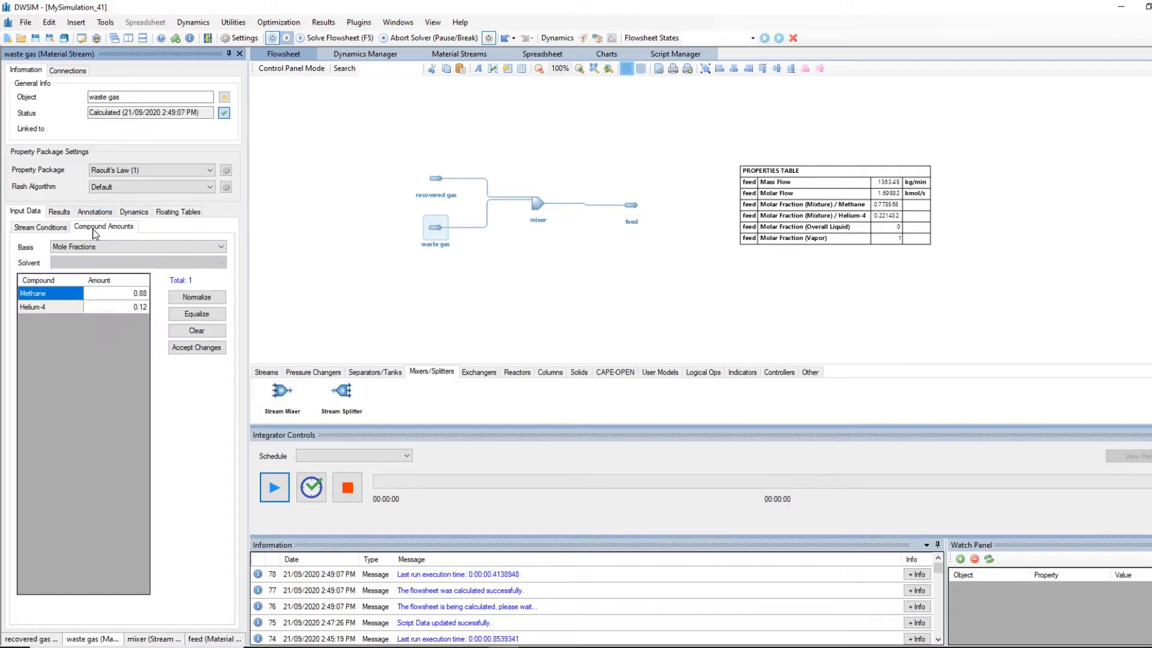
click(144, 296)
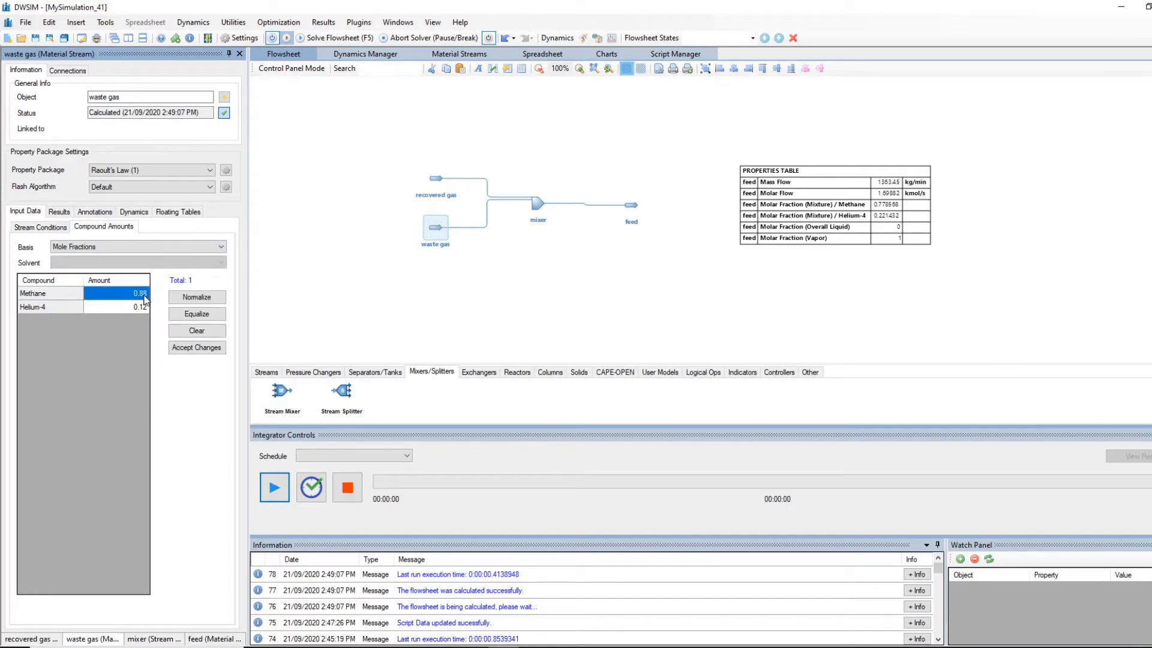
click(146, 295)
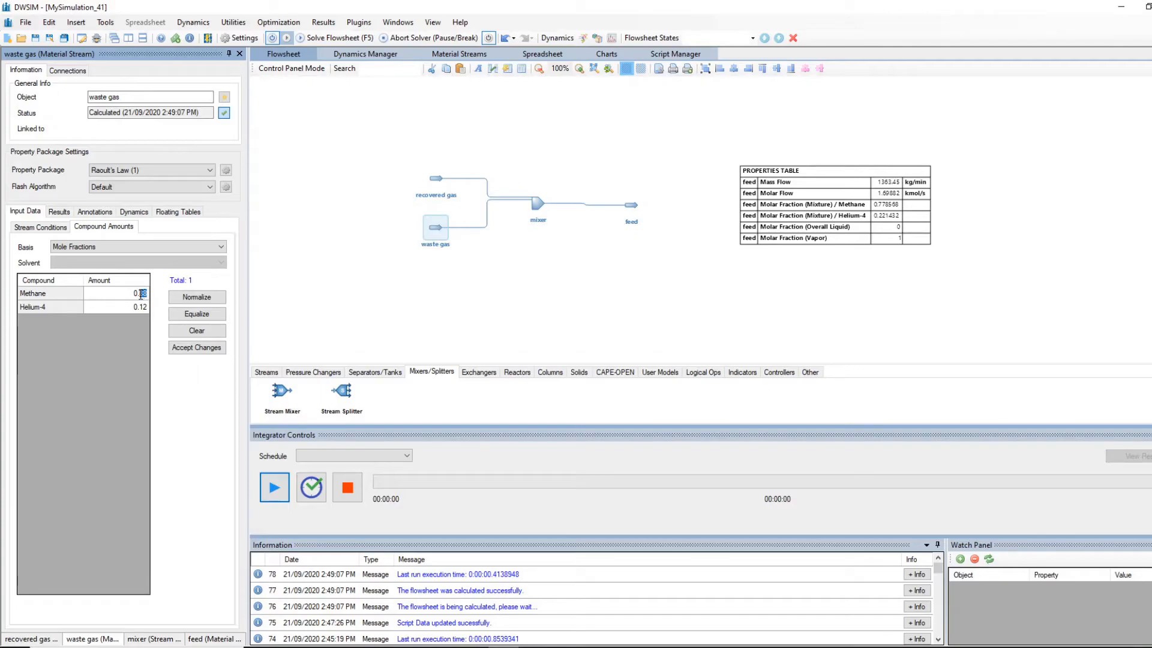
text(90)
click(146, 308)
click(146, 308)
key(Return)
click(187, 349)
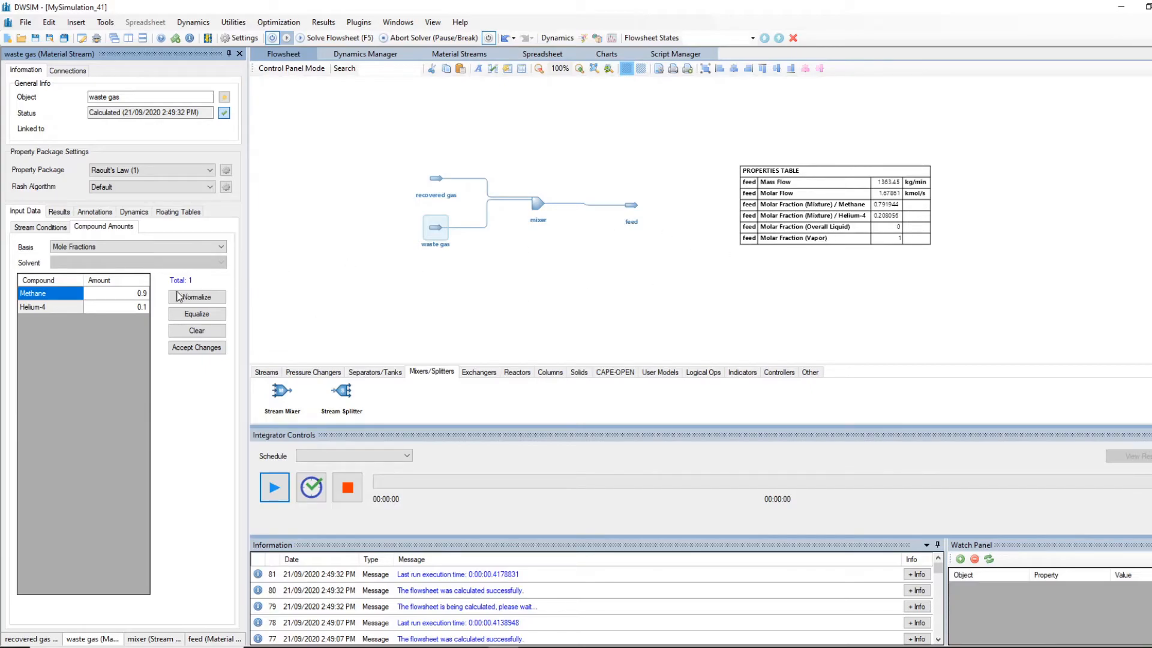
Step: Adjust the waste gas mole fractions to 0.11 helium-4 and 0.89 methane and accept the changes
click(145, 308)
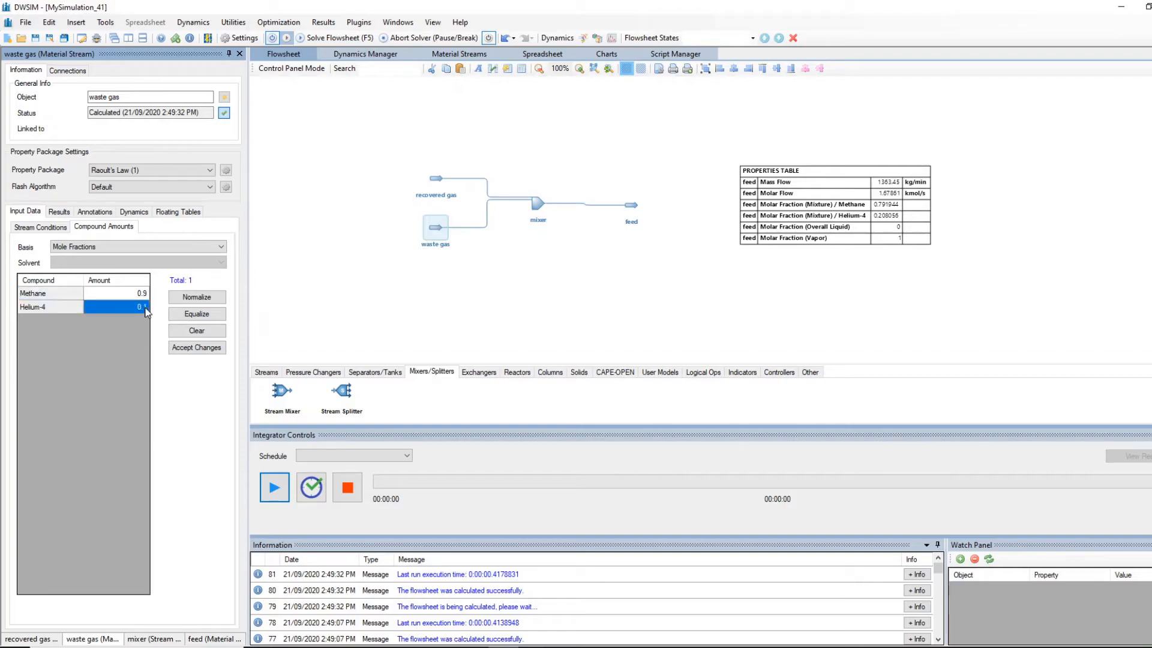
click(145, 307)
text(1)
click(147, 293)
click(147, 293)
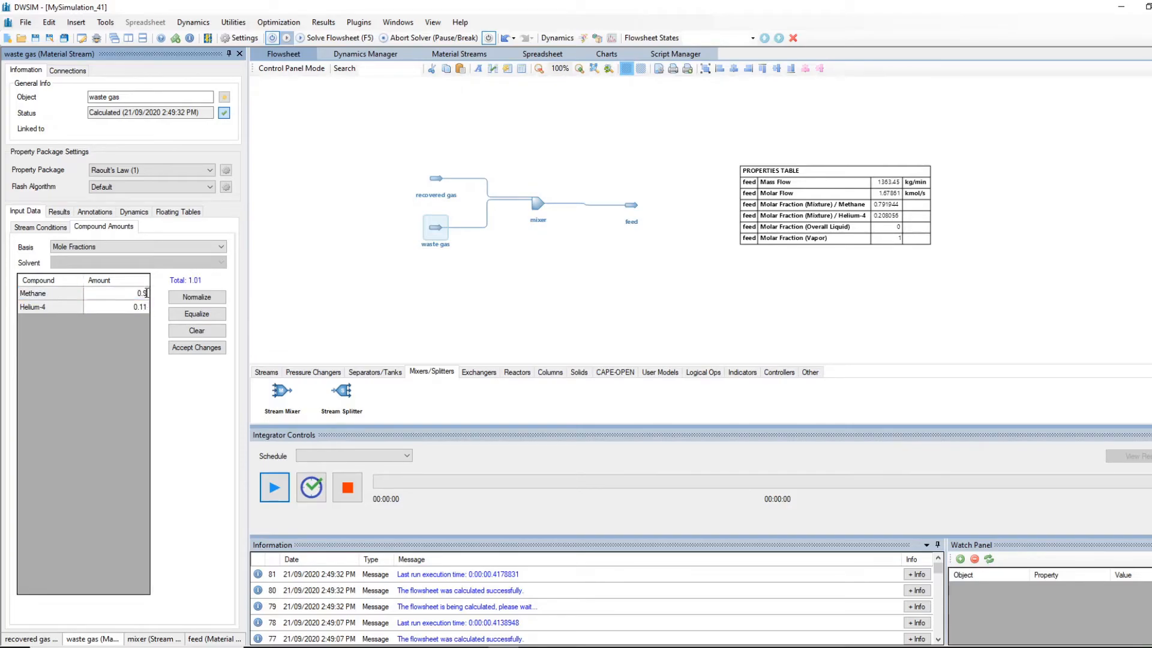
text(8)
click(186, 344)
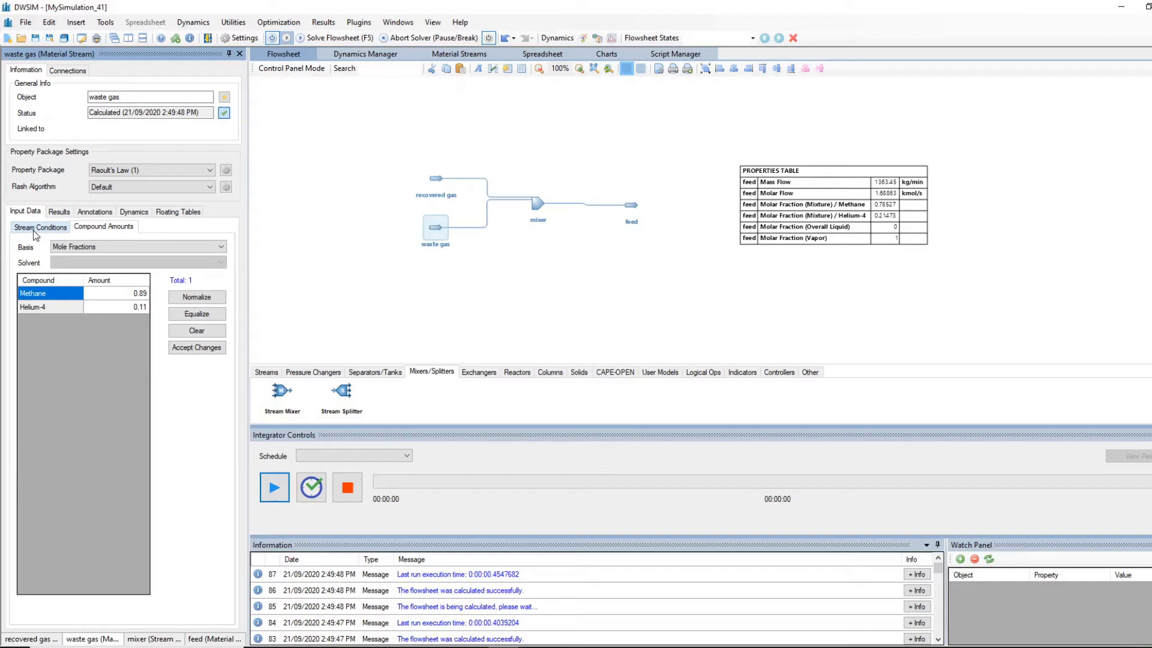
Step: Set the waste gas mole fractions to 0.905 methane and 0.095 helium-4 and accept the changes
click(147, 298)
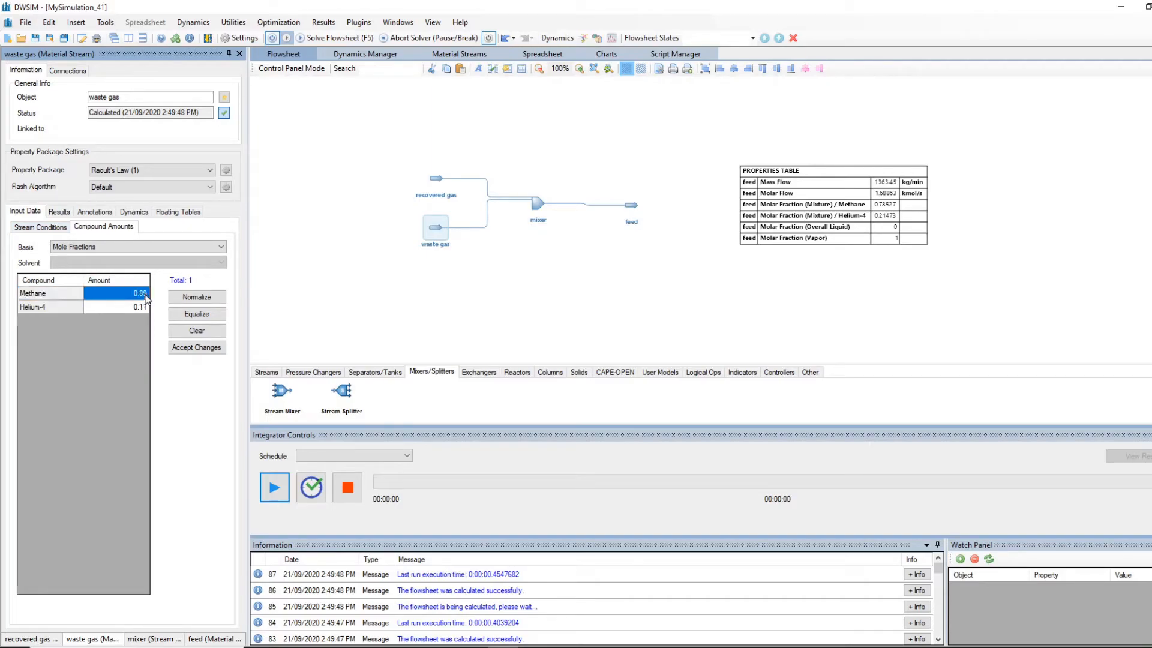
click(147, 298)
click(148, 295)
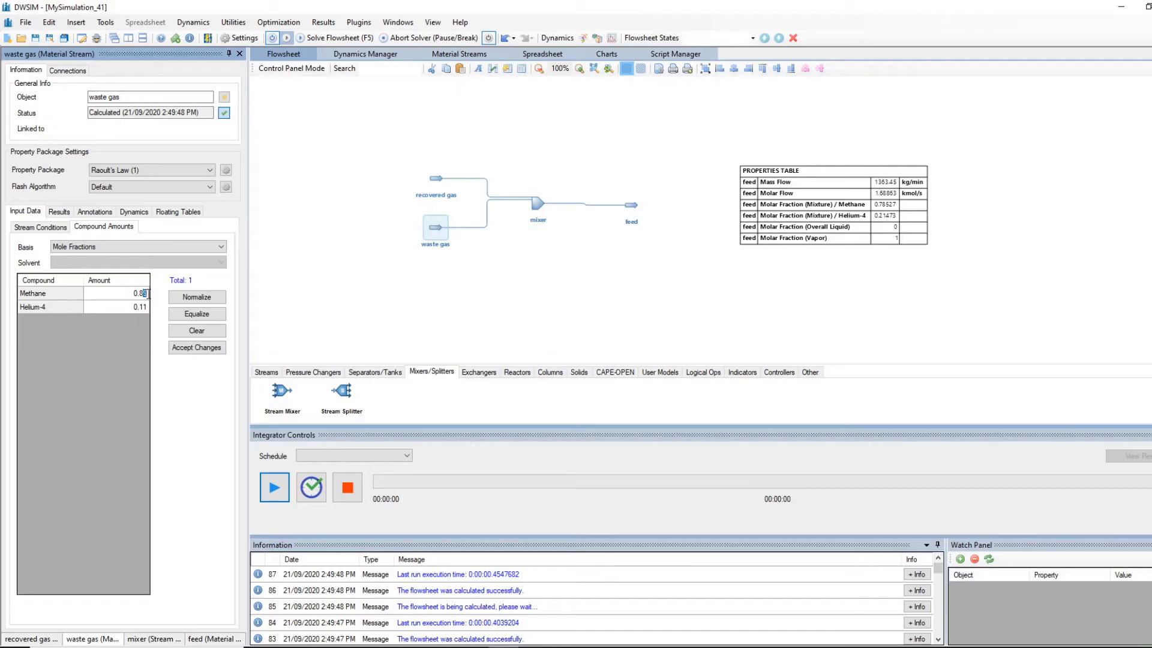
drag(146, 294, 140, 293)
text(905)
click(144, 310)
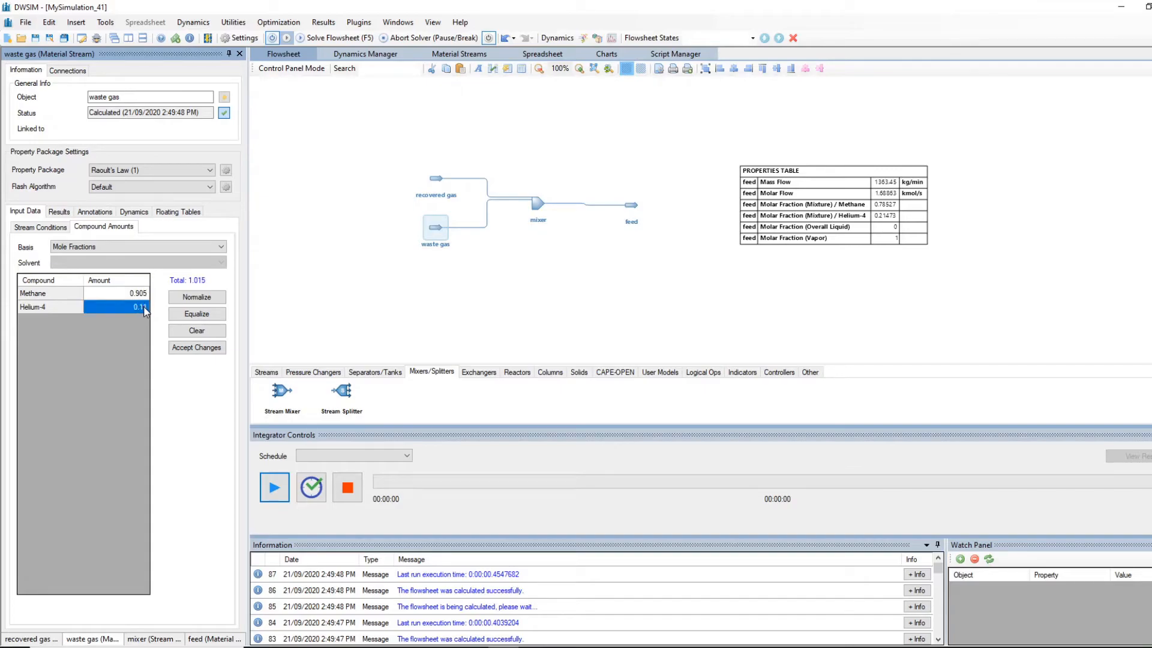
click(144, 309)
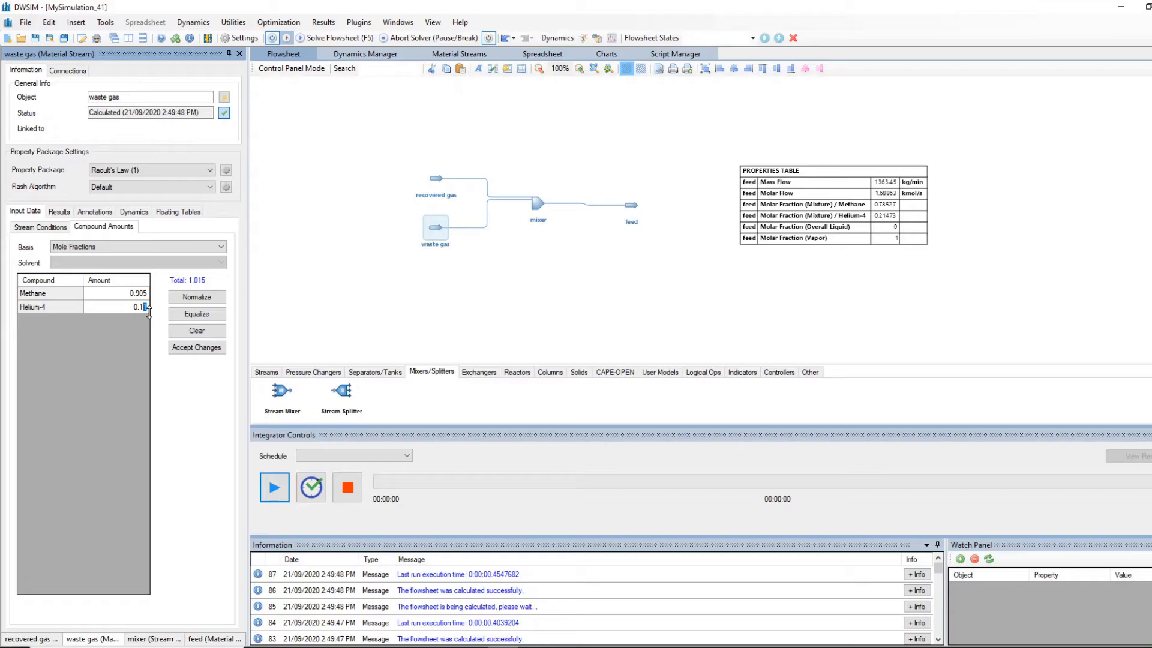
key(BackSpace)
key(BackSpace)
text(095)
click(186, 347)
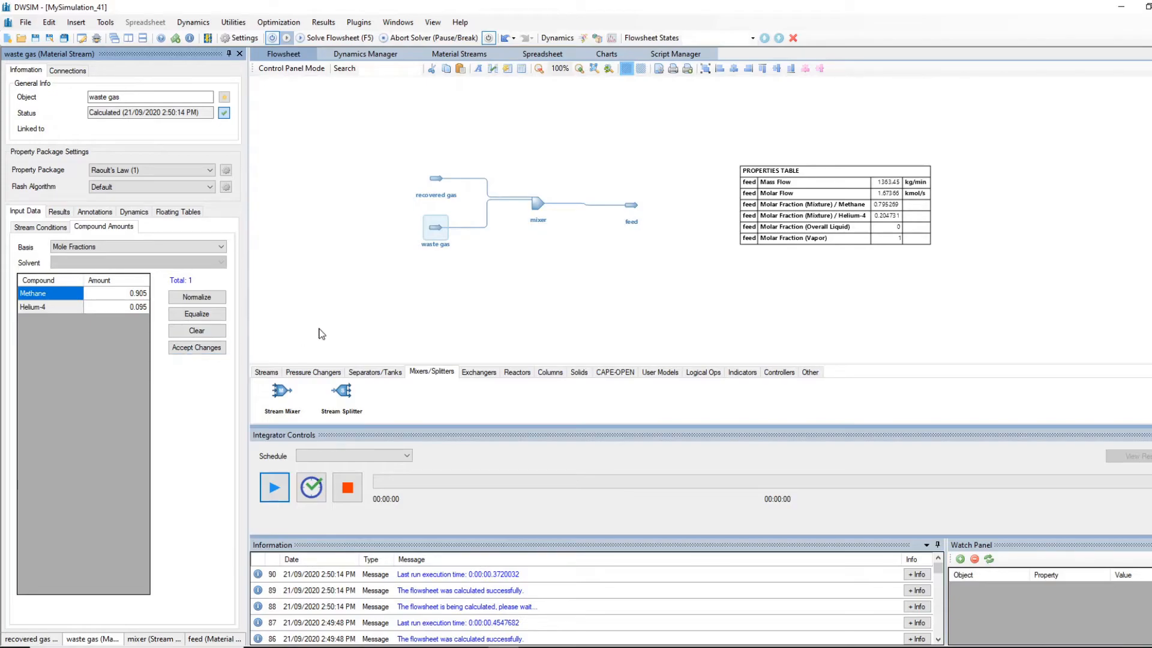
Step: Change the waste gas mole fractions to 0.908 methane and 0.092 helium-4 and accept the changes
click(147, 293)
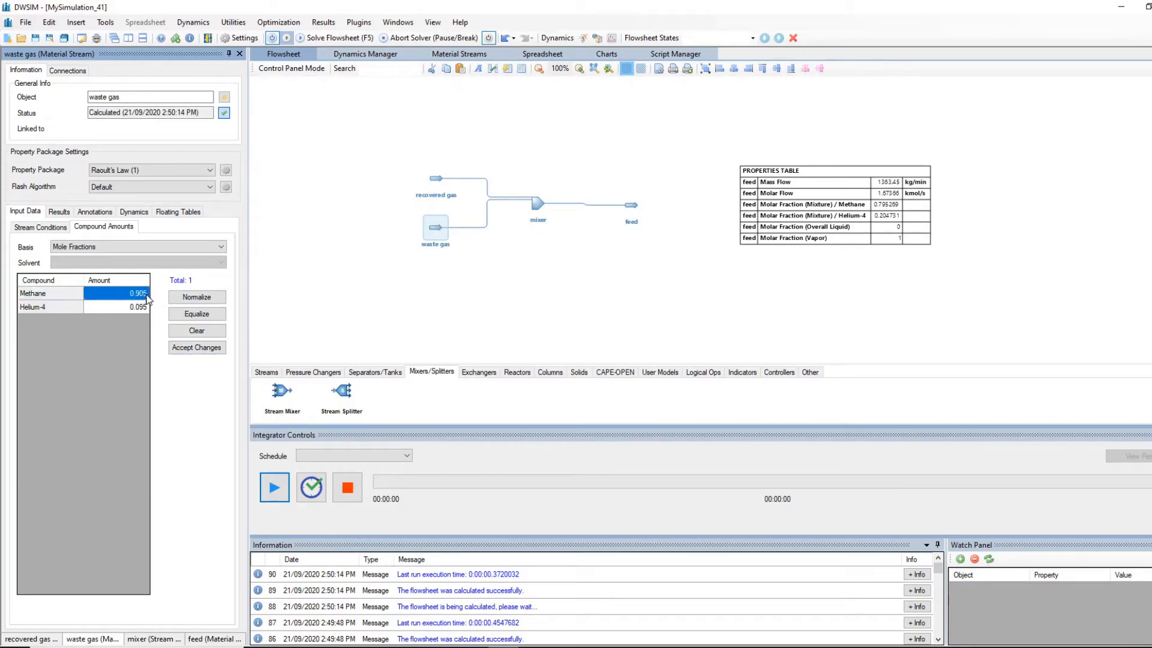
click(147, 294)
click(146, 293)
key(BackSpace)
text(8)
click(145, 308)
click(146, 307)
drag(147, 307, 144, 307)
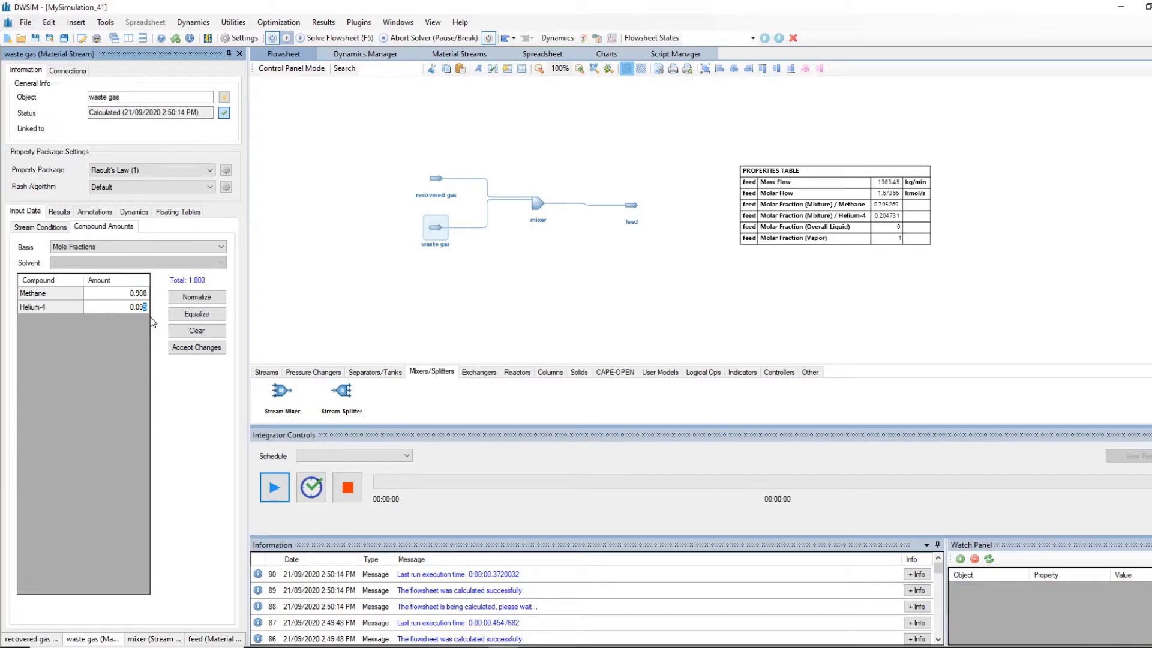
text(2)
key(Return)
click(196, 348)
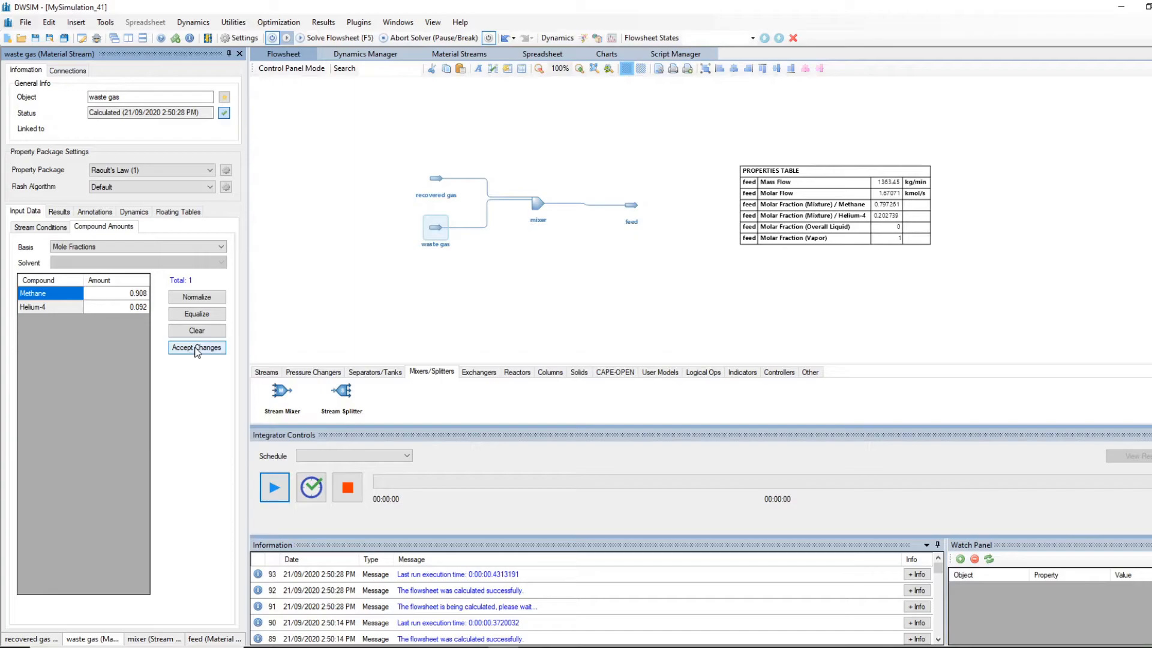
Step: Adjust the waste gas mole fractions to 0.906 methane and 0.094 helium-4 and accept the changes
click(144, 296)
click(145, 294)
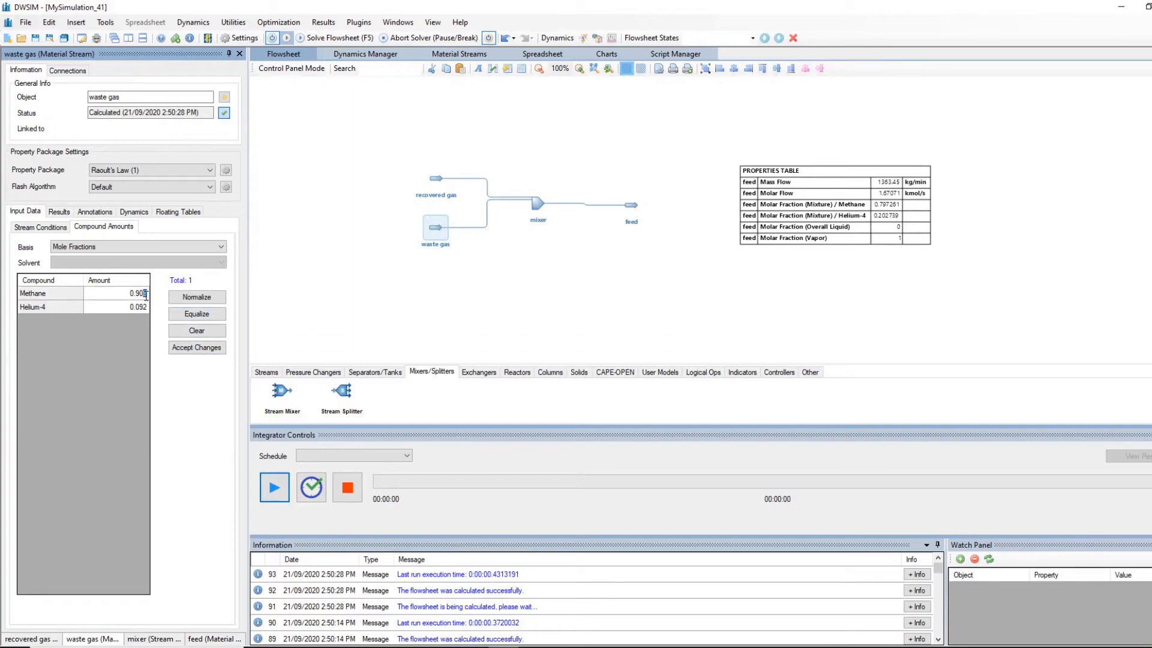
click(145, 308)
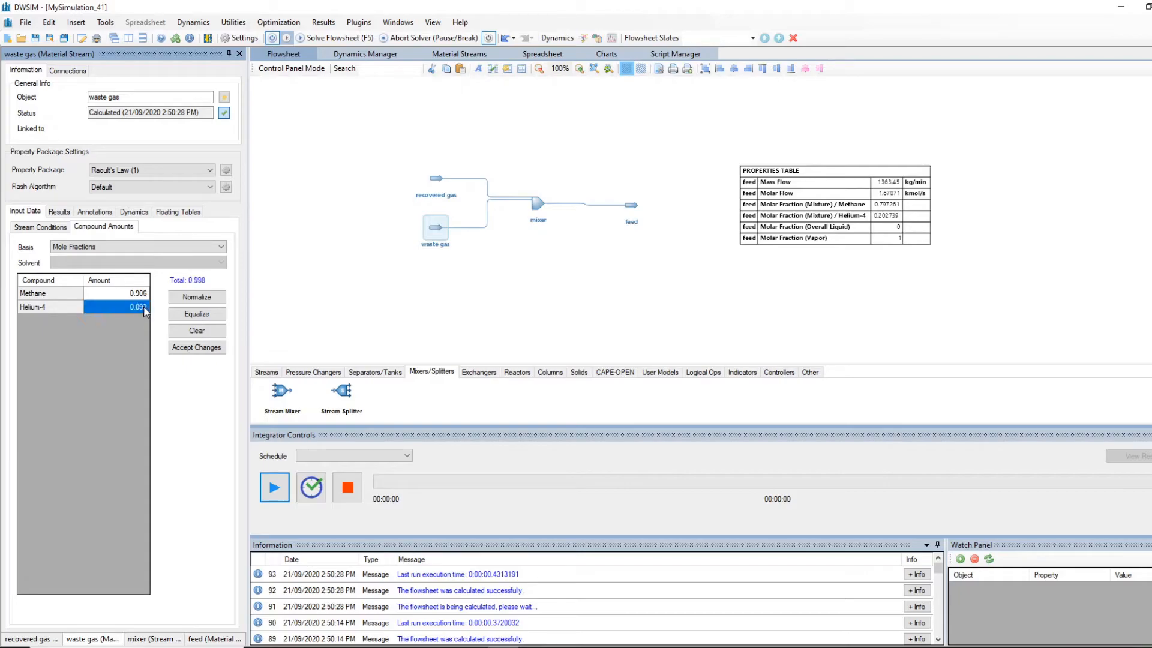
click(145, 308)
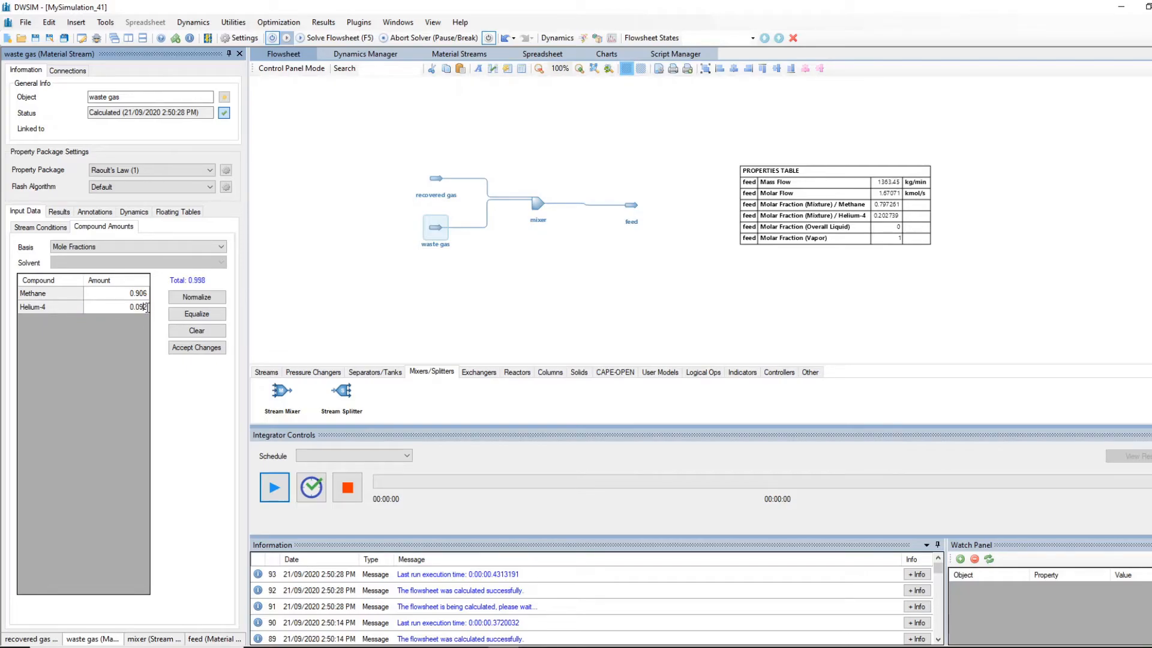
key(BackSpace)
text(4)
click(190, 349)
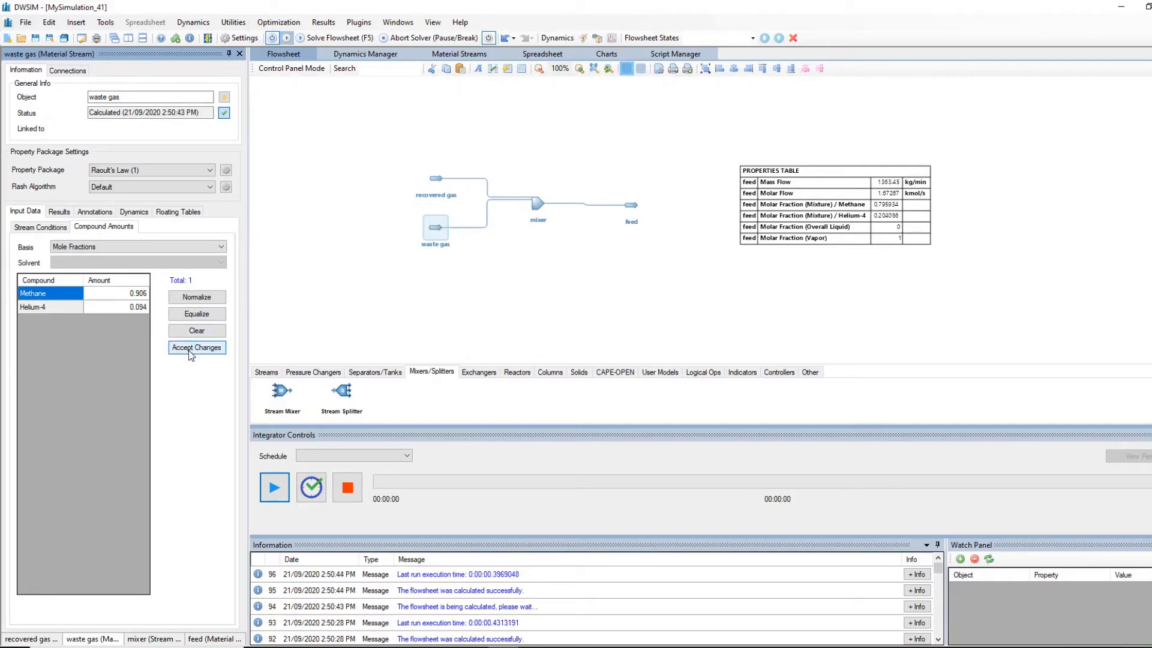
click(191, 352)
Step: Review the waste gas stream conditions and composition, and check them against the problem statement on the Jamboard
click(41, 226)
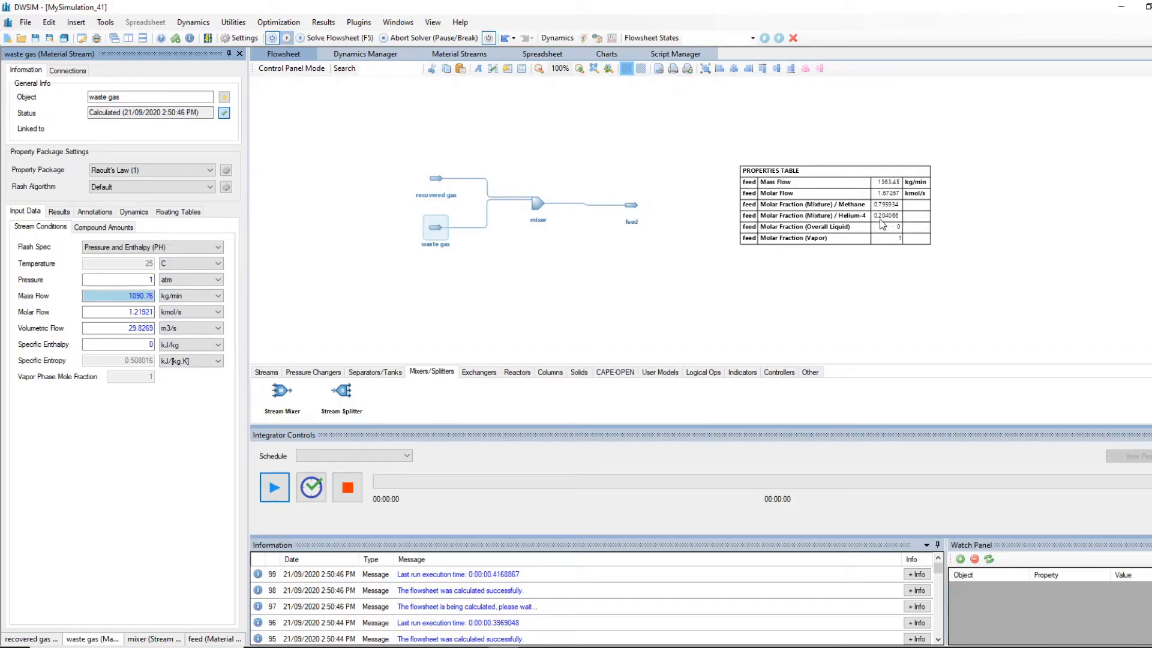
click(105, 226)
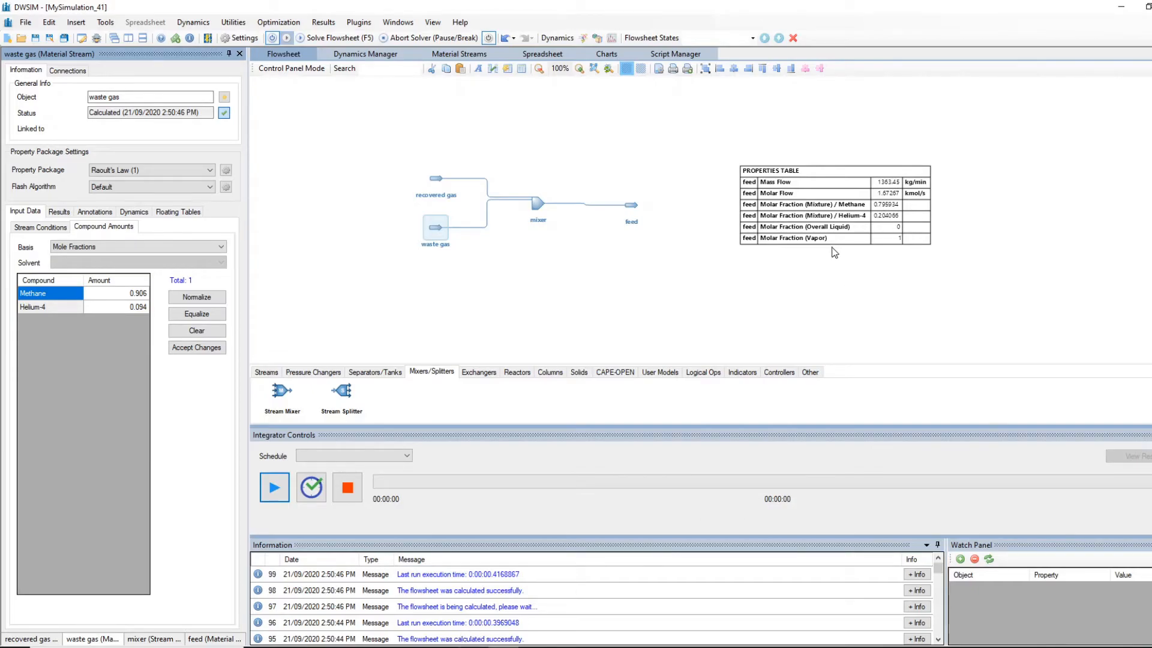
key(alt+Tab)
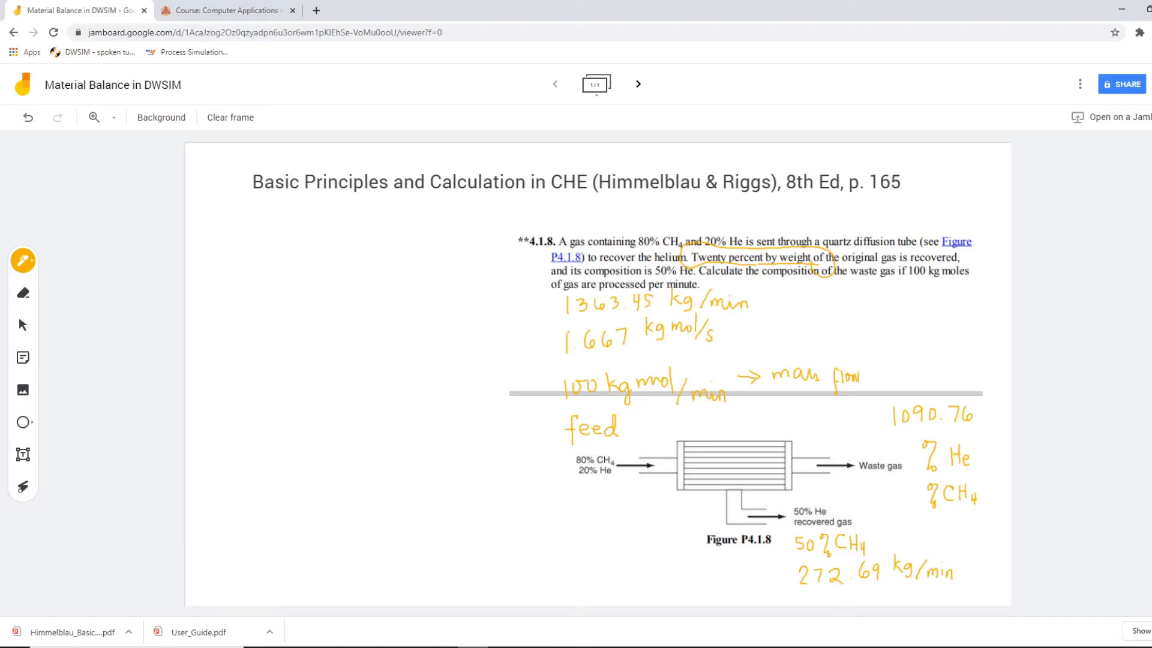
key(alt+Tab)
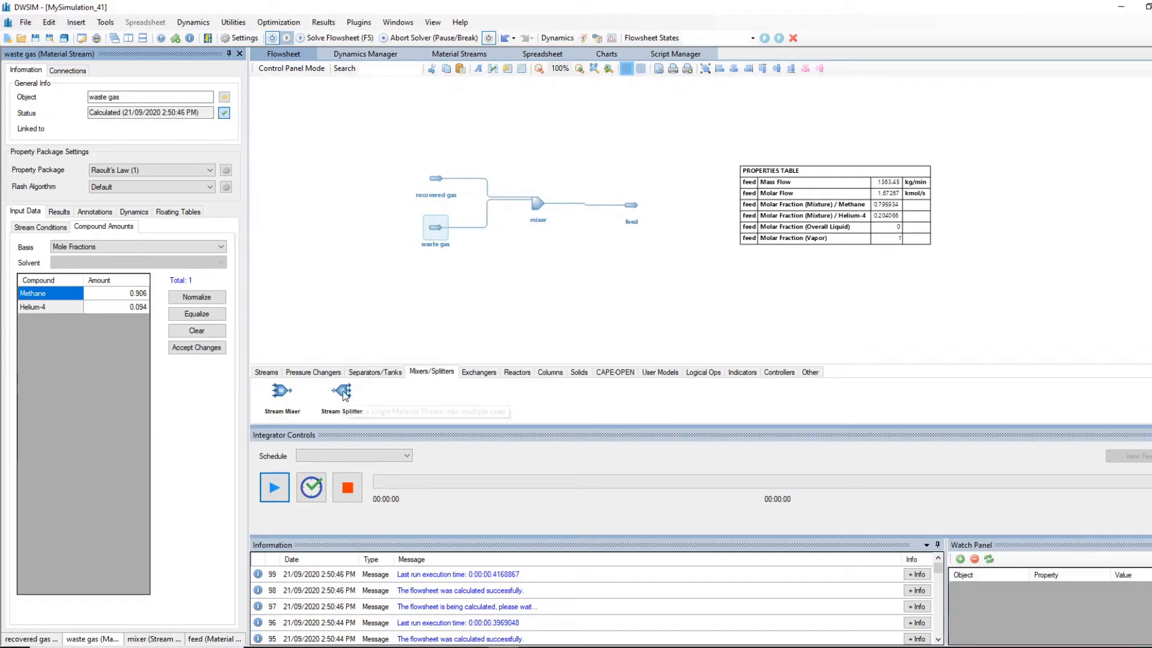
Step: Add a stream splitter to the flowsheet below the mixer
drag(345, 393, 520, 283)
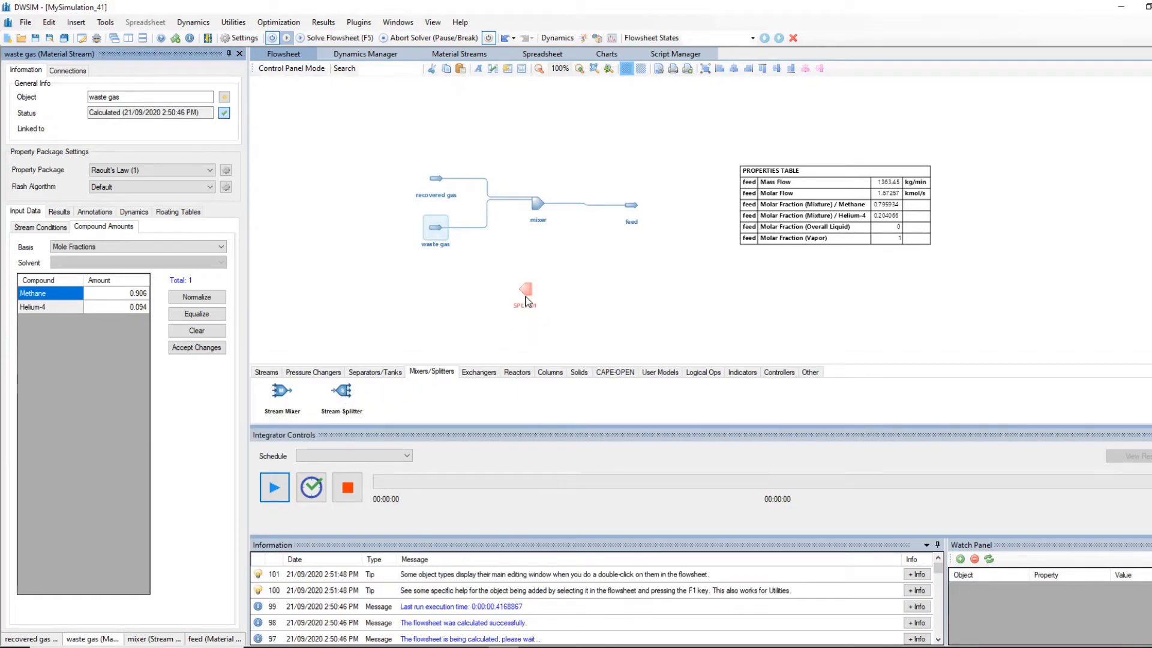
click(530, 293)
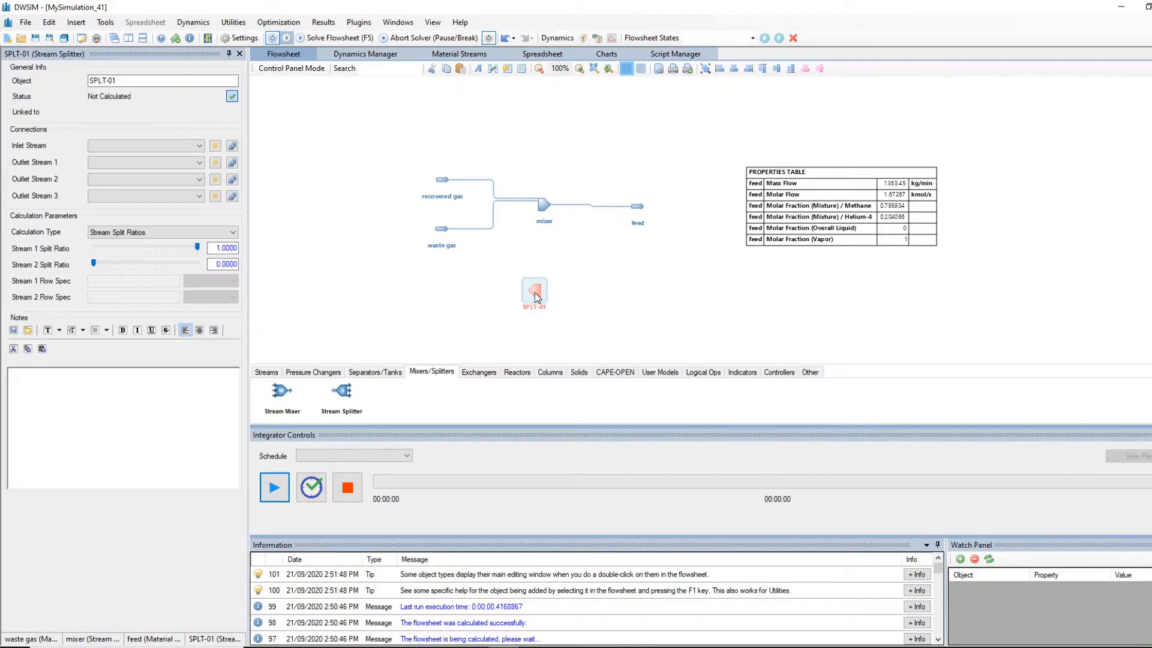
mouse_move(536, 297)
mouse_down()
mouse_move(553, 291)
mouse_move(541, 290)
mouse_up()
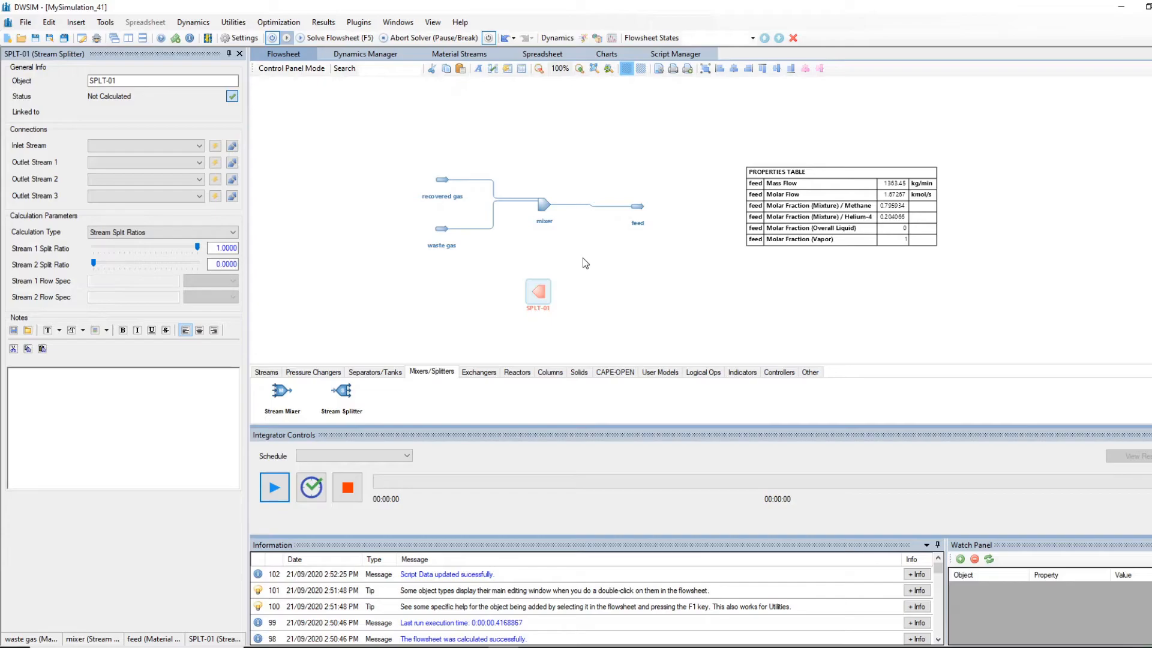
Step: Delete the unconnected stream splitter SPLT-01 from the flowsheet
drag(589, 267, 580, 225)
click(539, 266)
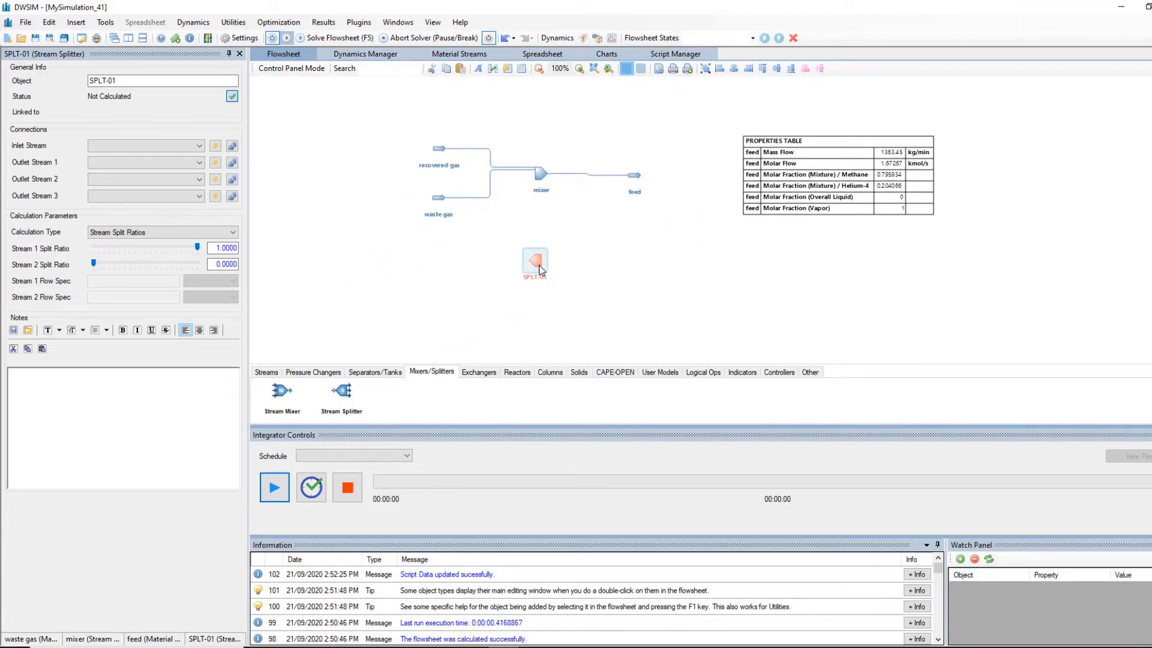
key(Delete)
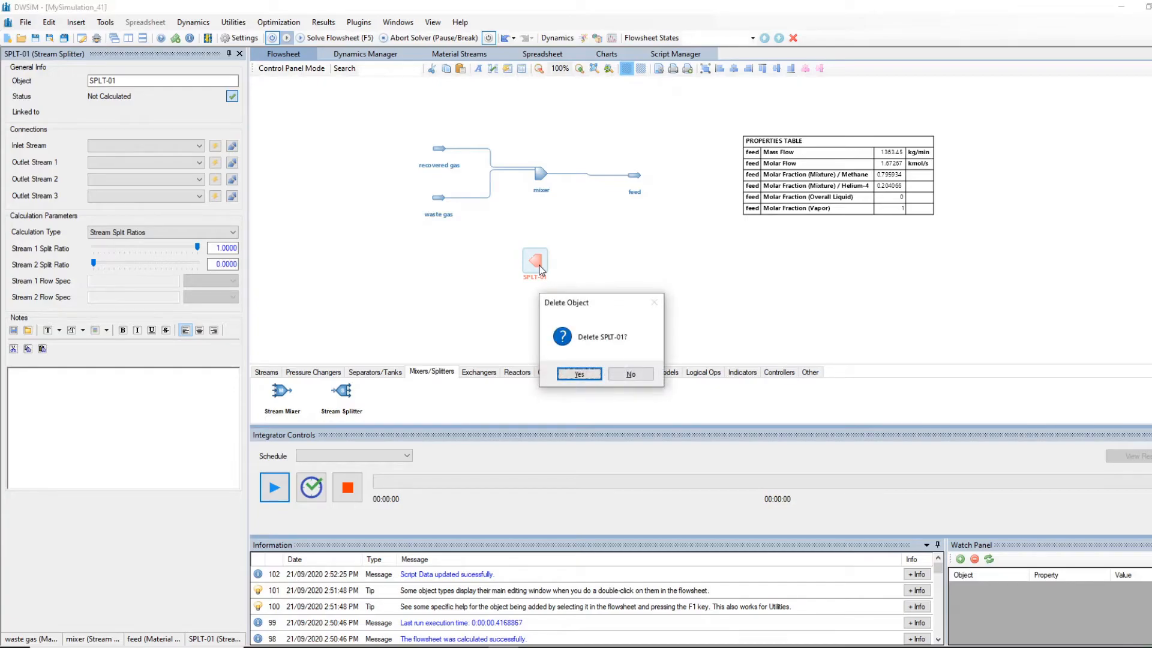
click(574, 375)
drag(616, 244, 577, 273)
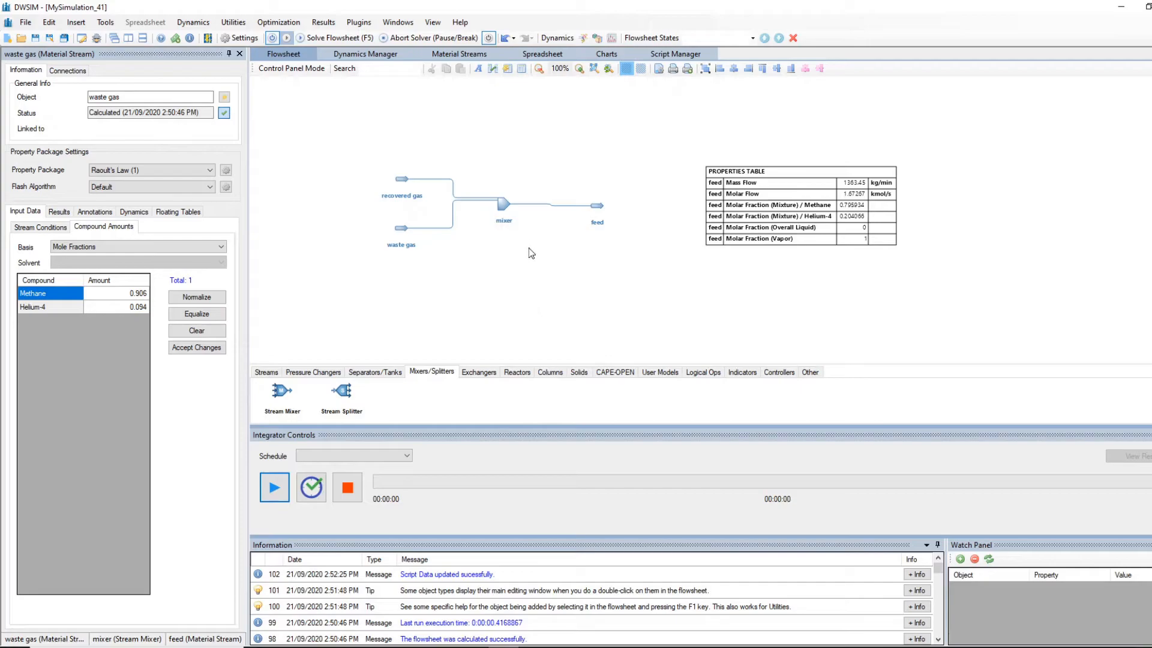
Step: Examine the mixer connections, the feed composition, and the waste gas methane and helium-4 mole fractions
mouse_move(598, 208)
mouse_move(409, 186)
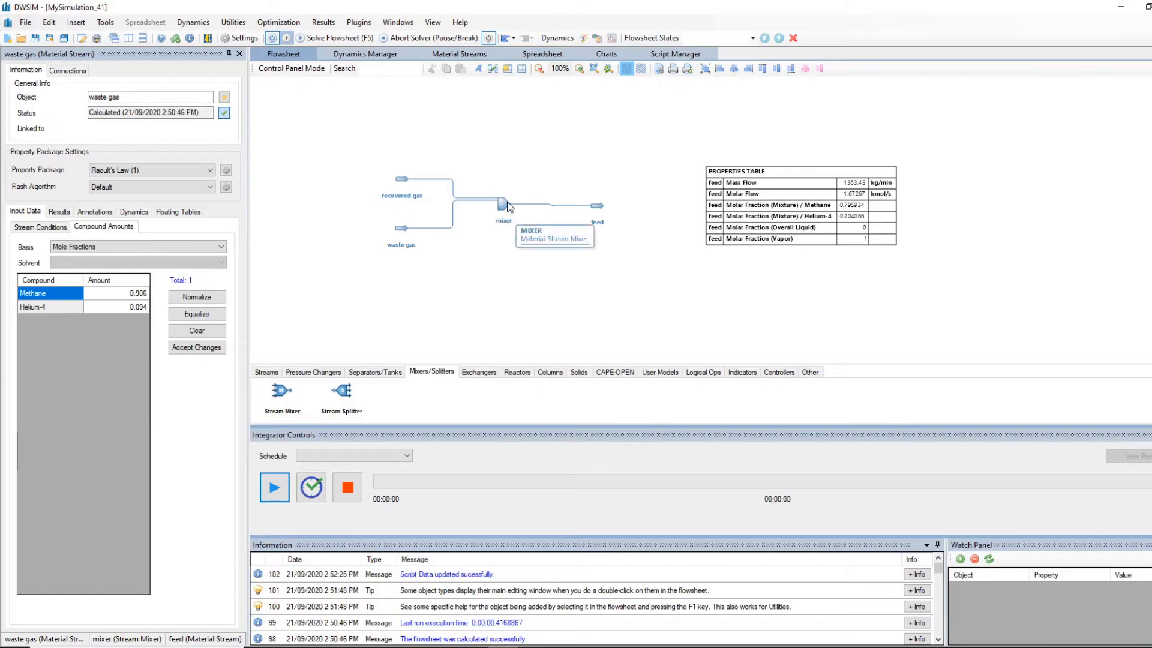
click(503, 208)
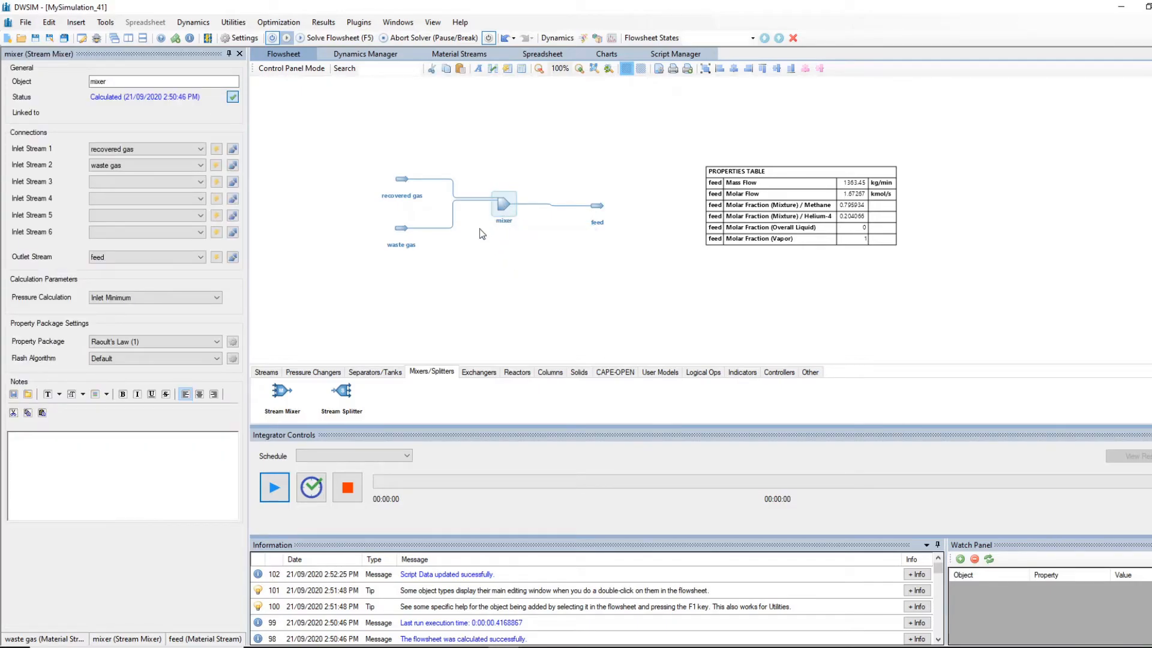
click(596, 212)
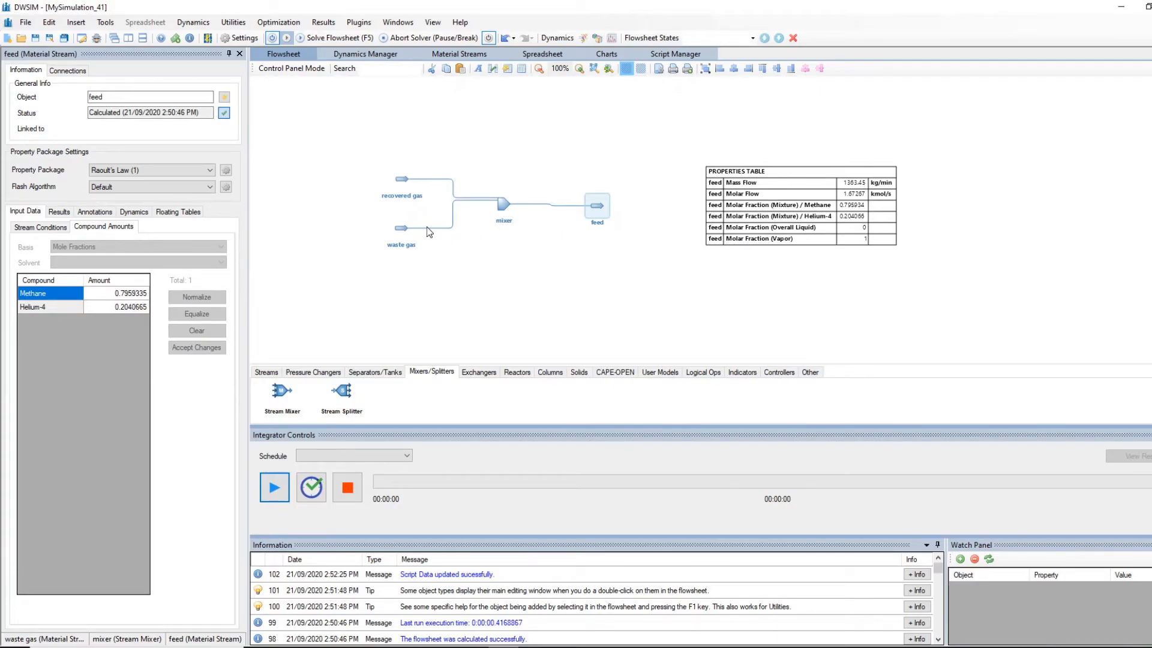
click(401, 227)
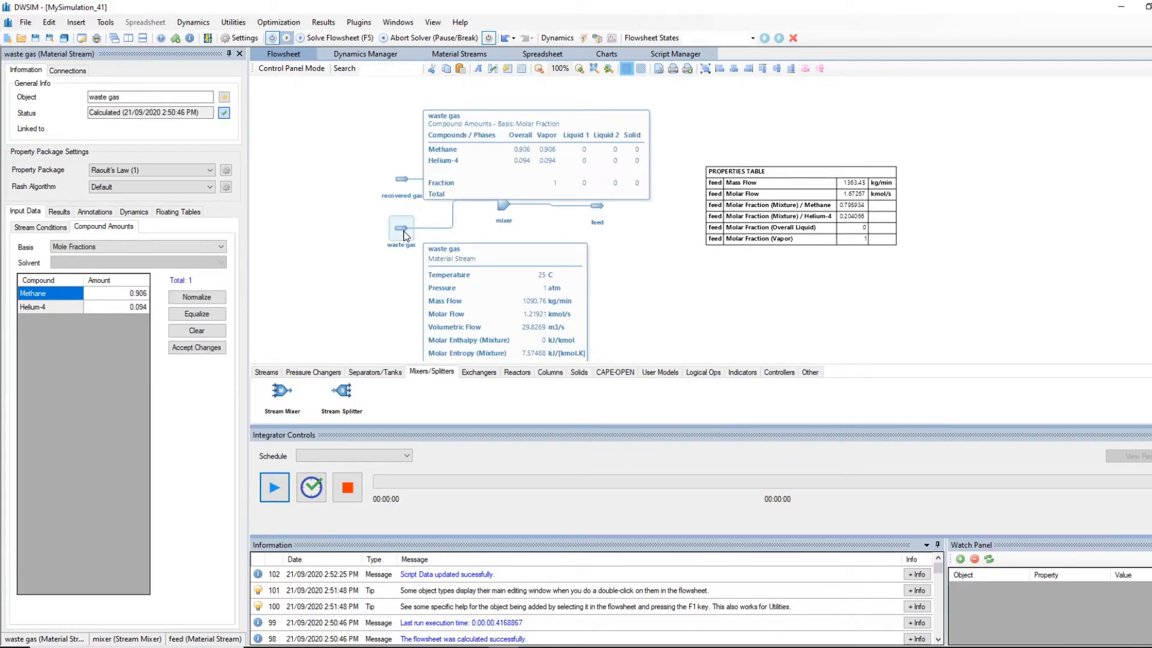
click(404, 189)
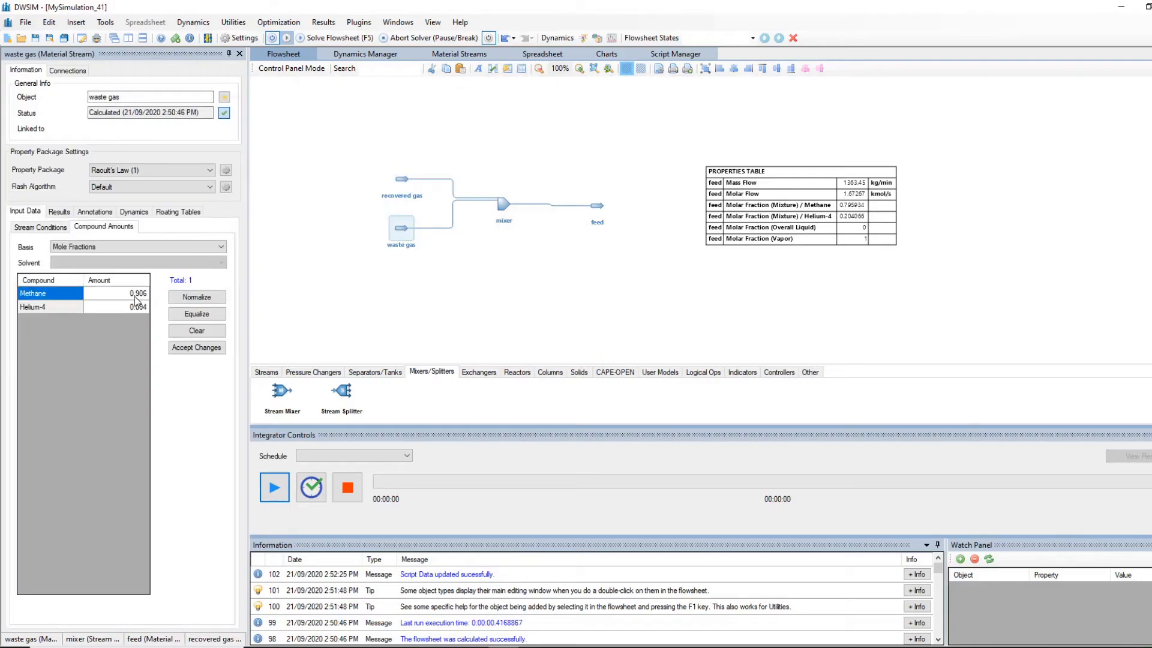
click(136, 297)
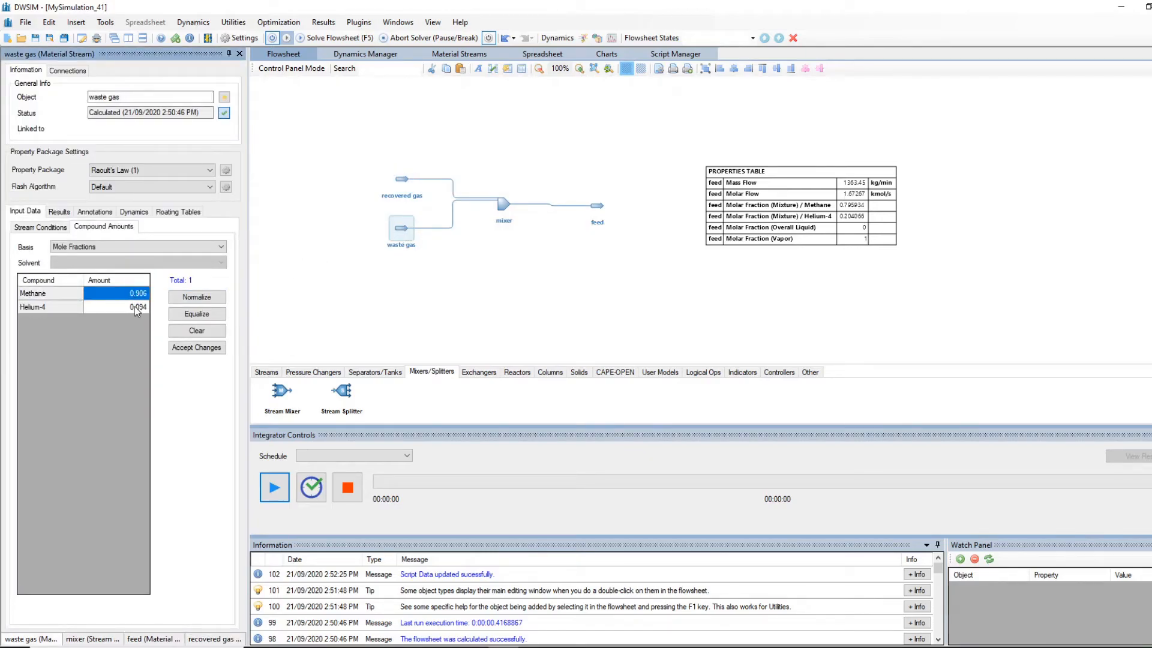
click(136, 297)
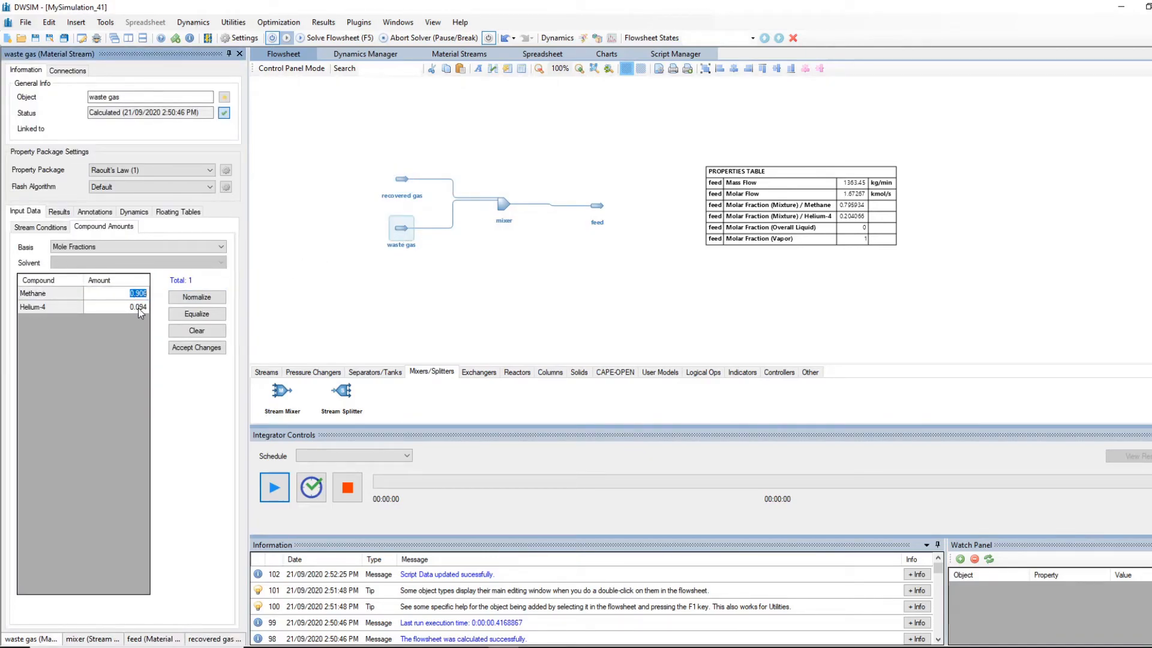
click(138, 308)
mouse_move(604, 213)
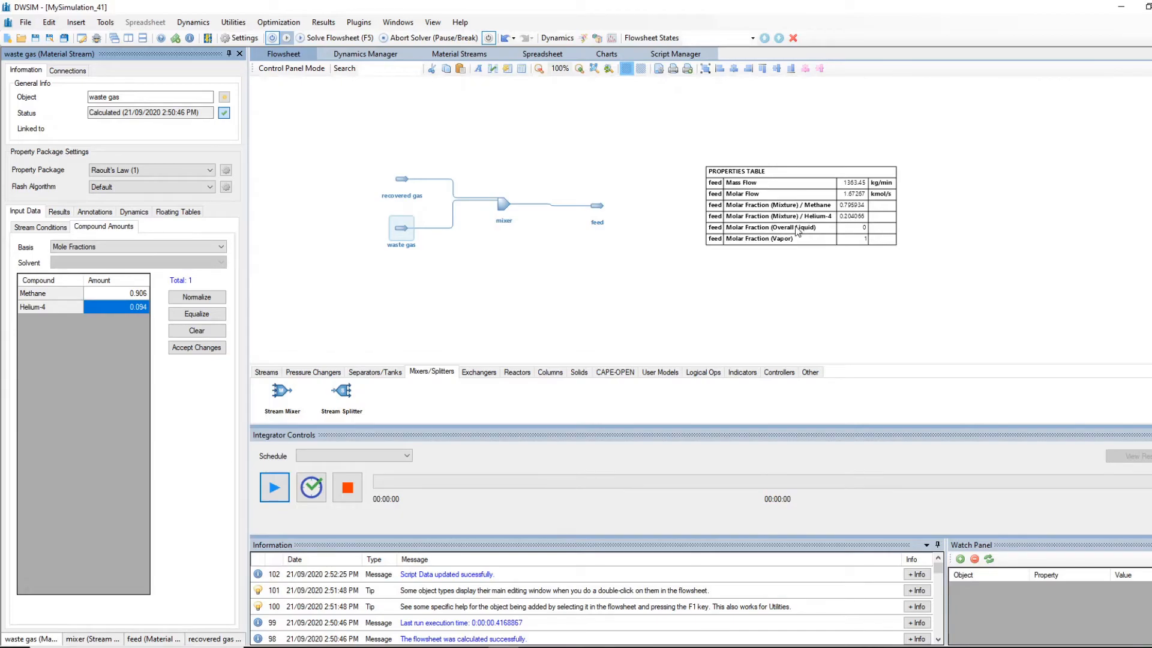
Step: Move the properties table closer to the feed stream on the flowsheet
drag(769, 176, 722, 174)
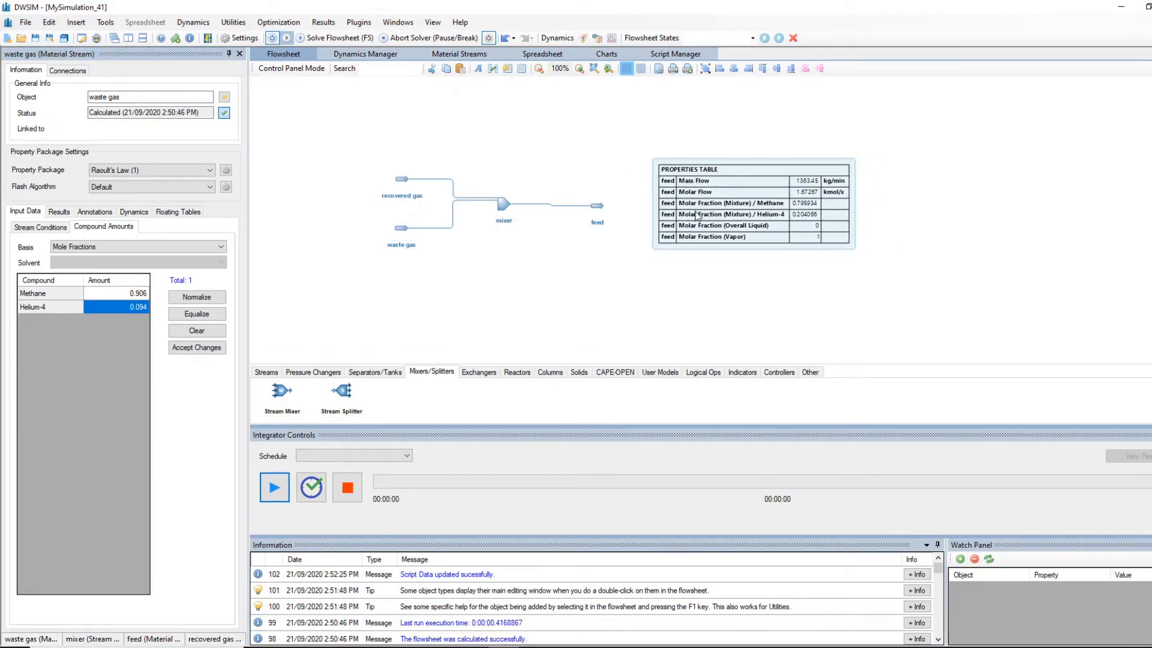
click(615, 279)
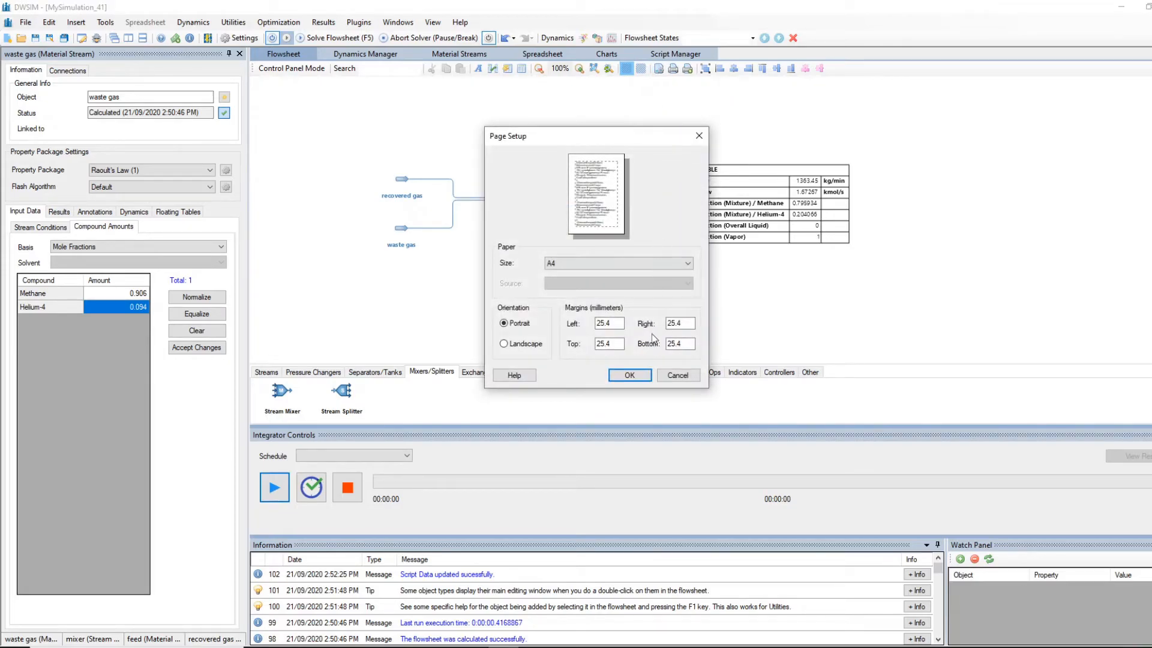
click(703, 142)
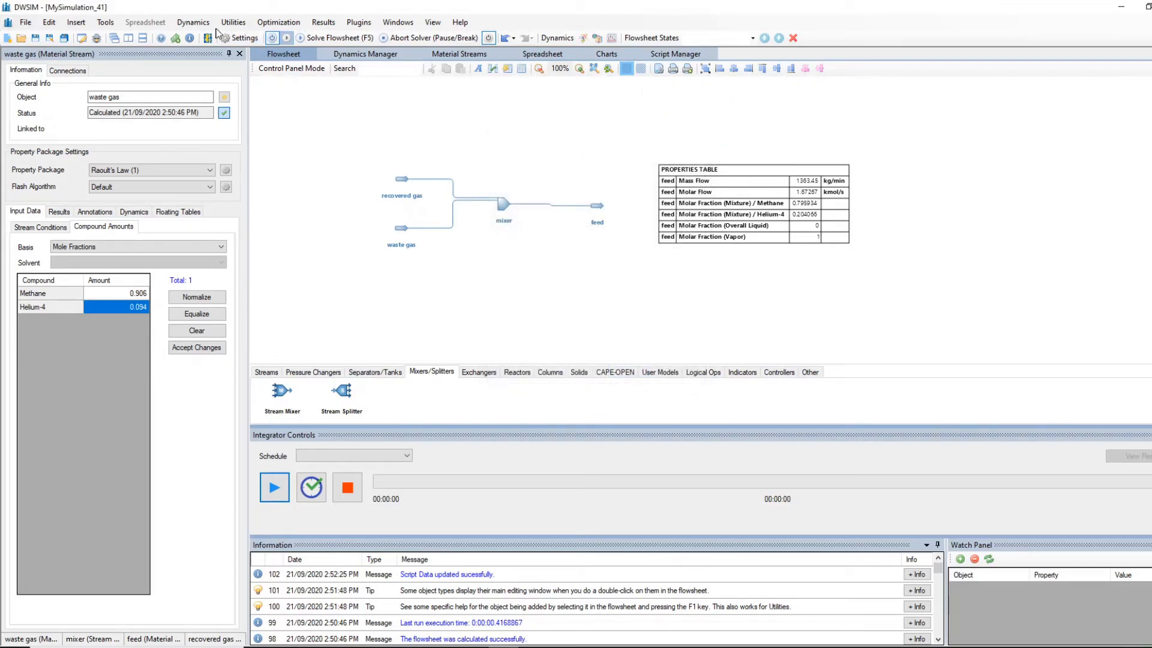
click(102, 23)
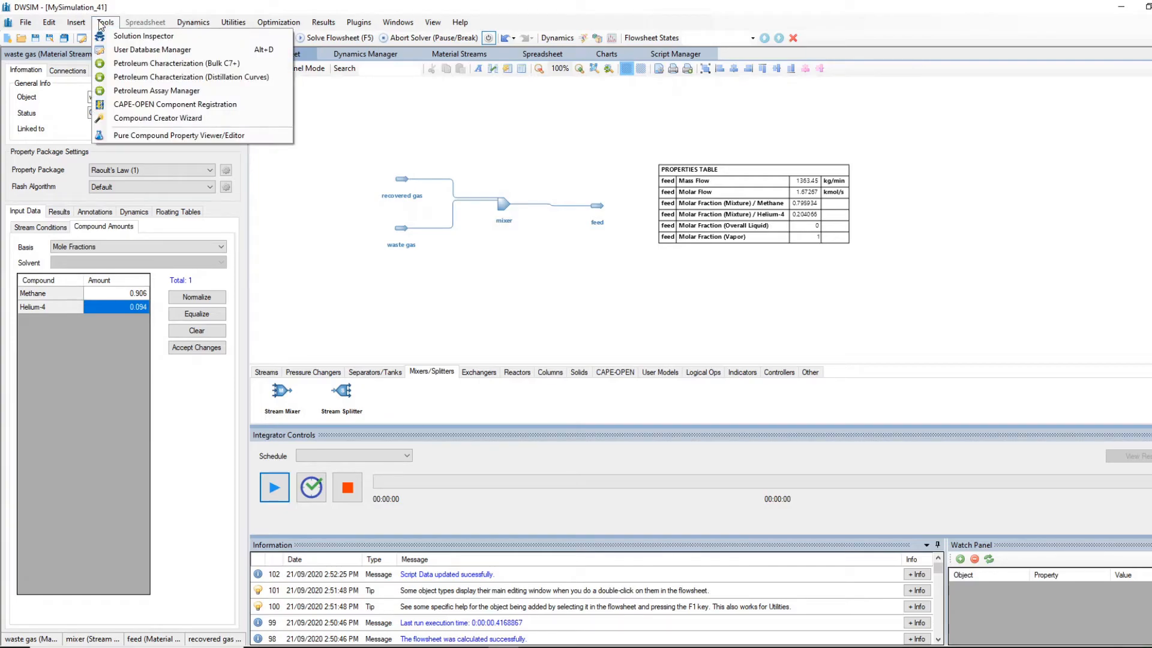
mouse_move(82, 27)
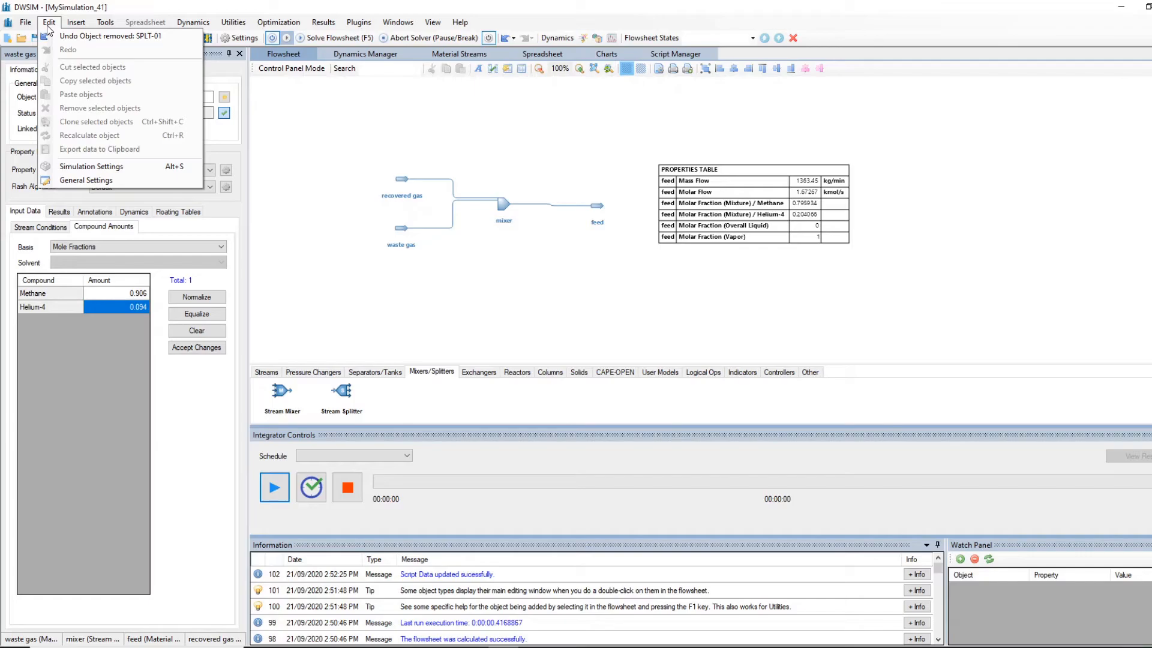
Step: Preview a simulation report covering all material streams with only the molar composition included
click(338, 36)
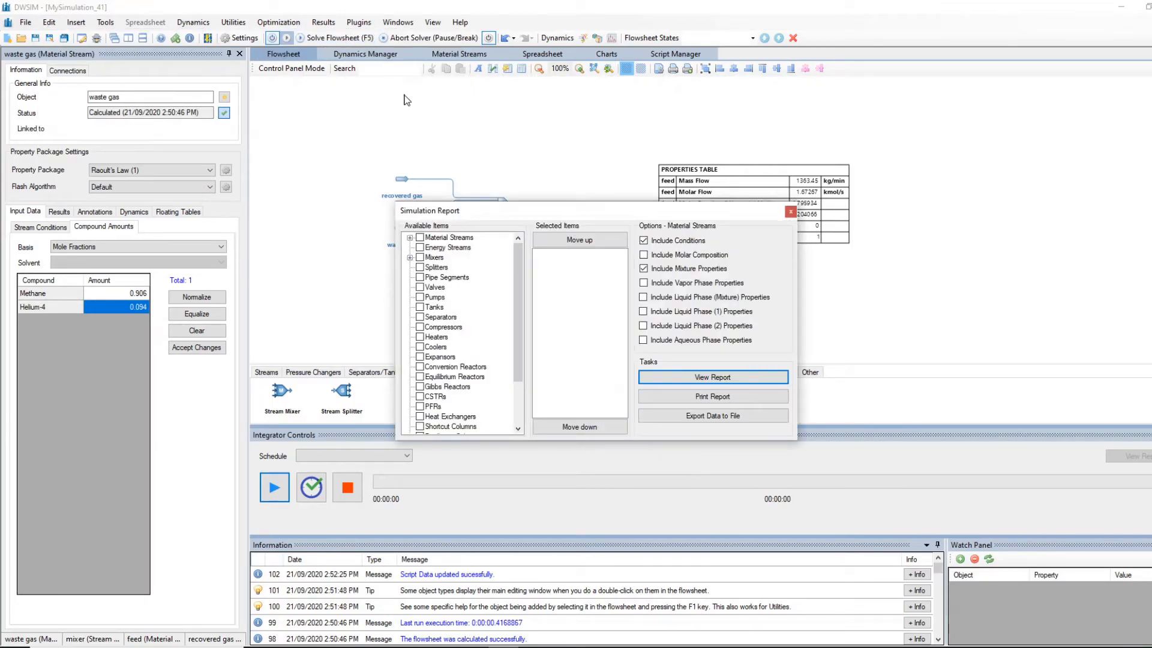
drag(621, 203, 699, 149)
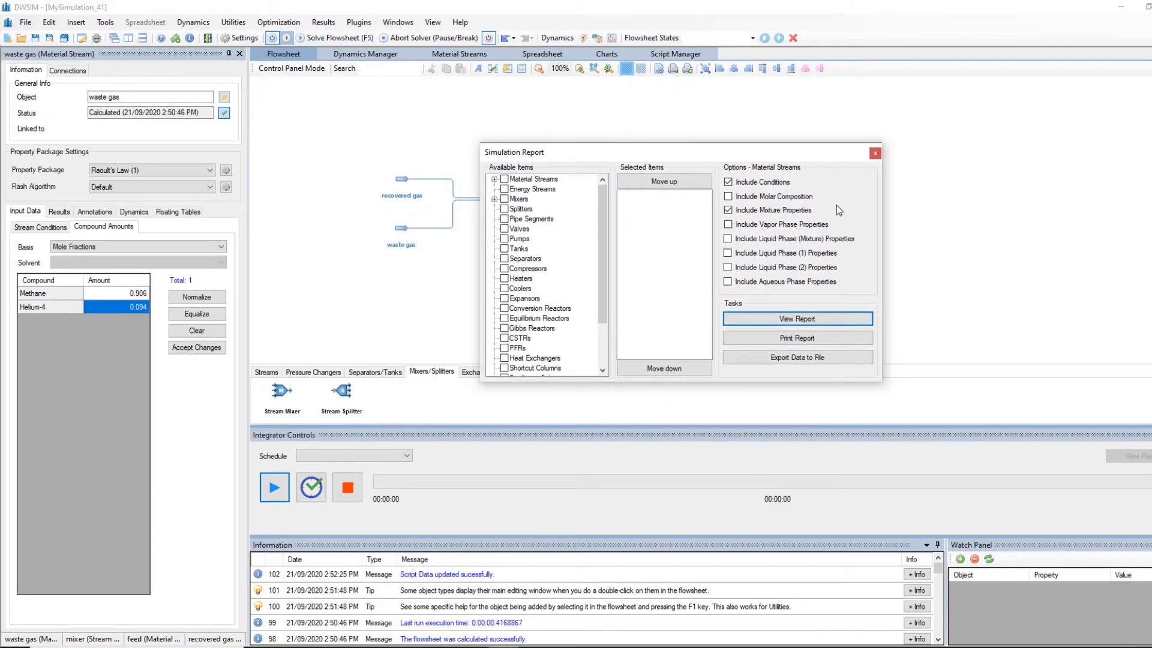
drag(714, 157, 807, 265)
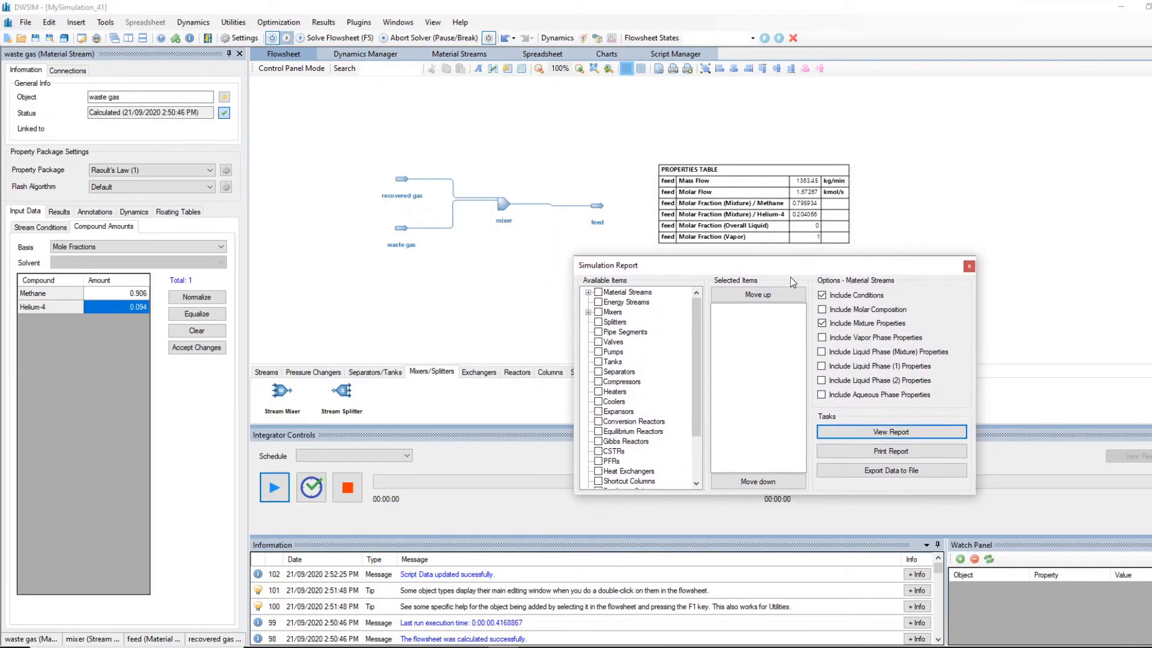
click(598, 292)
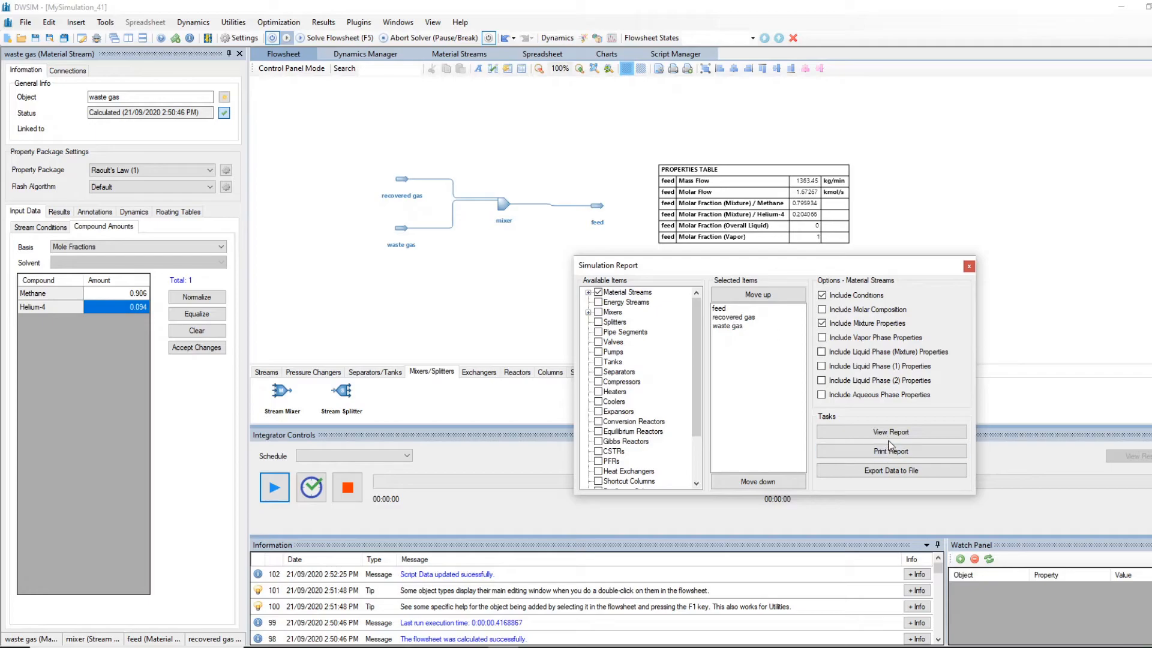
click(822, 295)
click(822, 310)
click(884, 433)
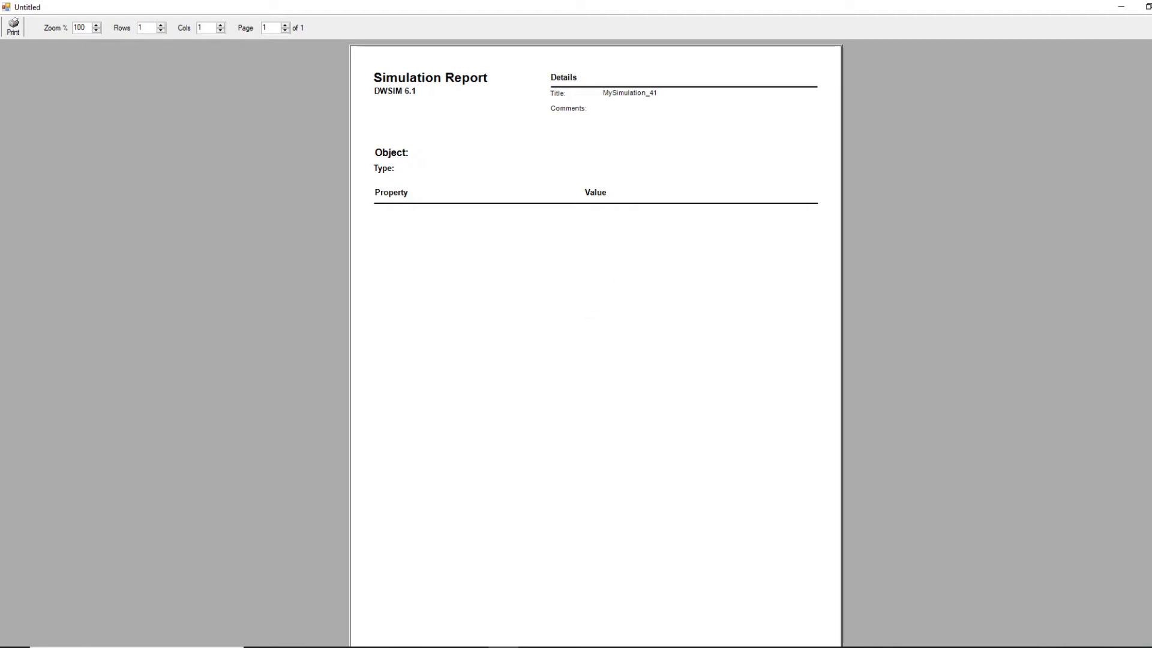
click(1151, 7)
Step: Examine the object types available for the report and list the individual material streams
click(729, 308)
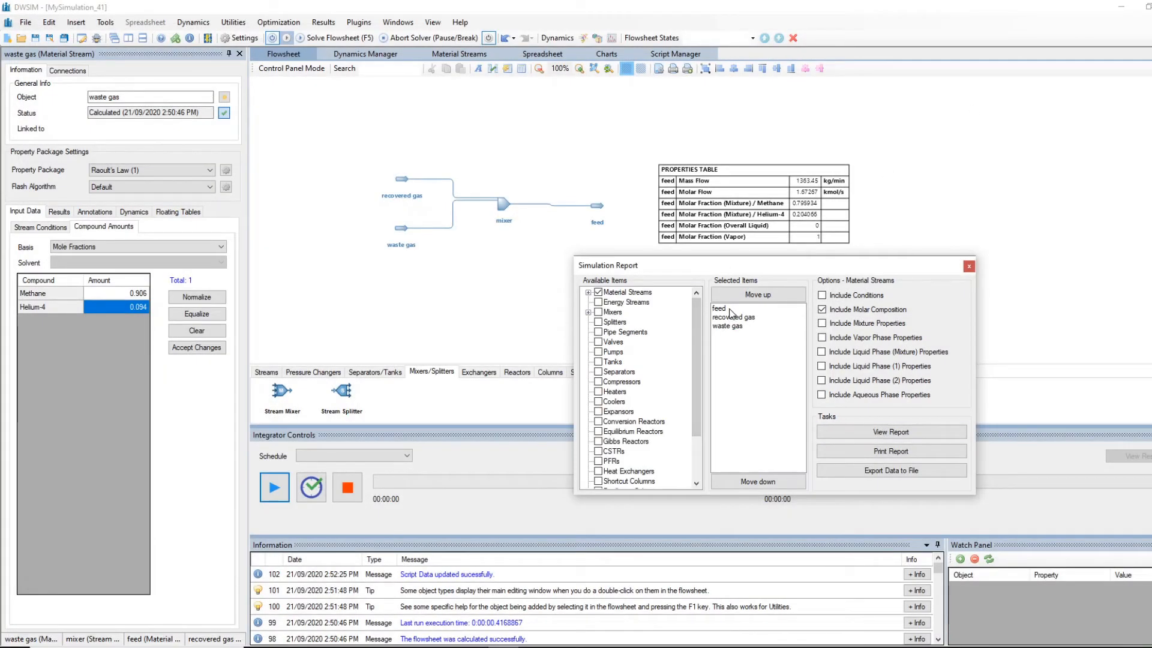
drag(747, 360, 720, 311)
click(750, 360)
scroll(704, 326, down, 2)
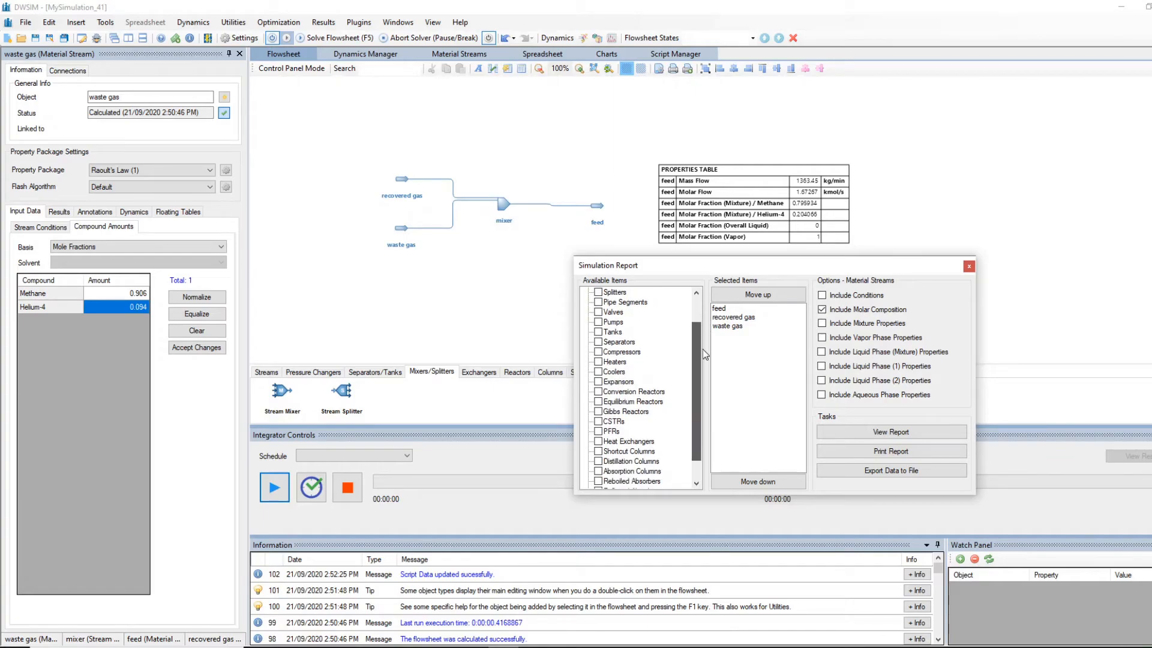
scroll(710, 378, up, 2)
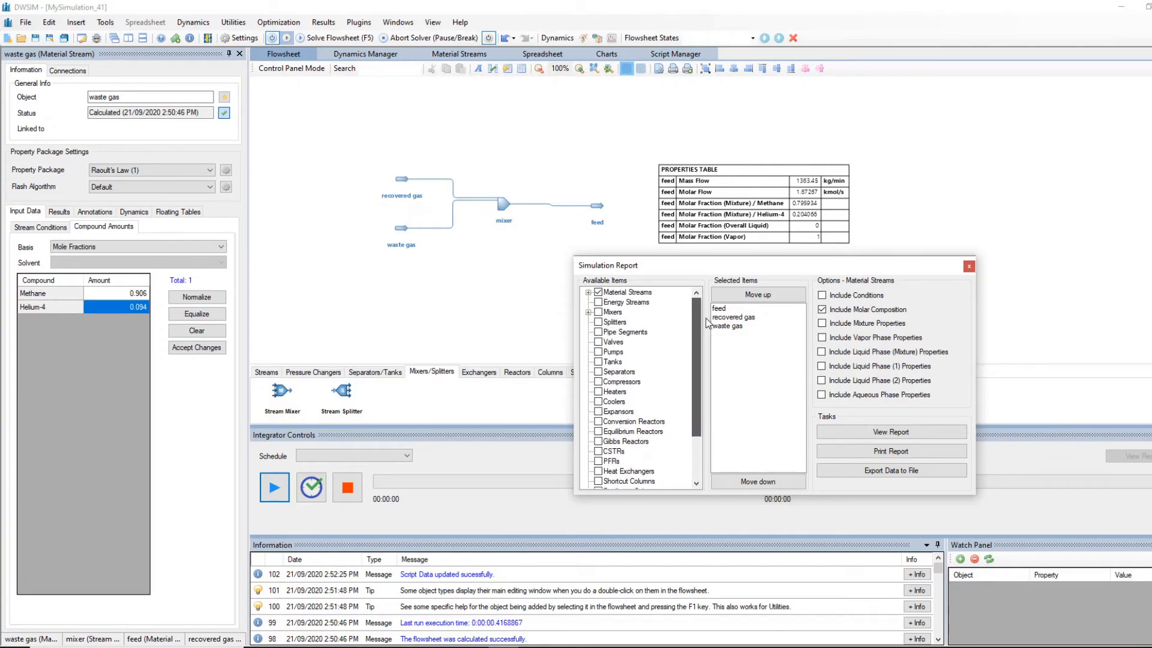
click(598, 312)
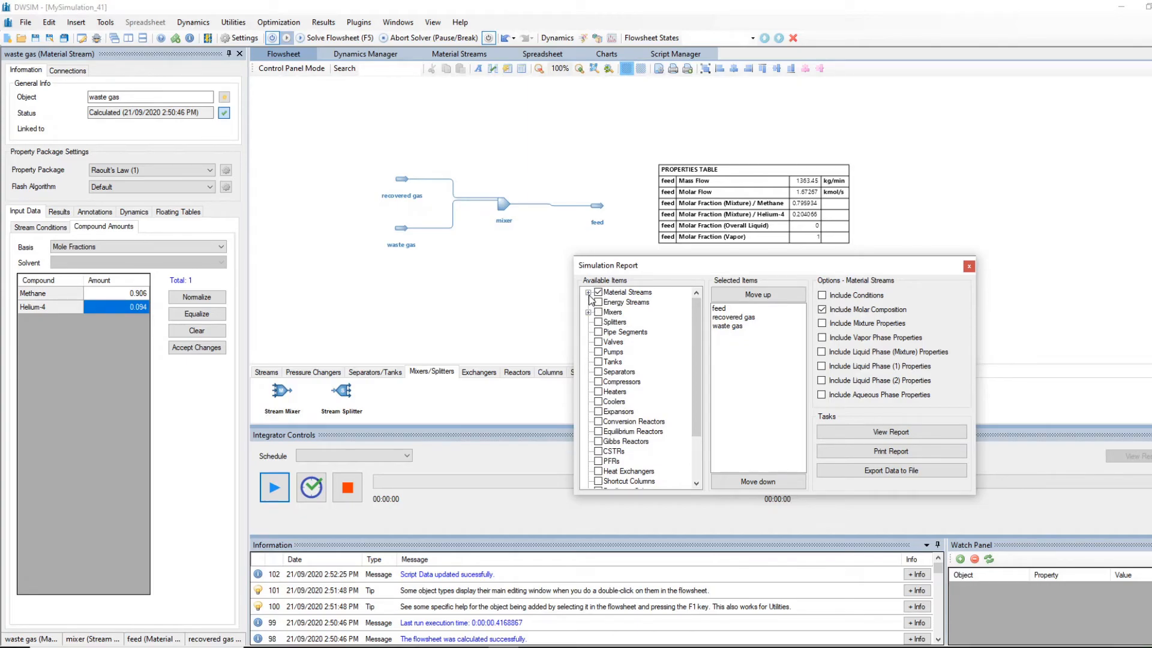
click(589, 292)
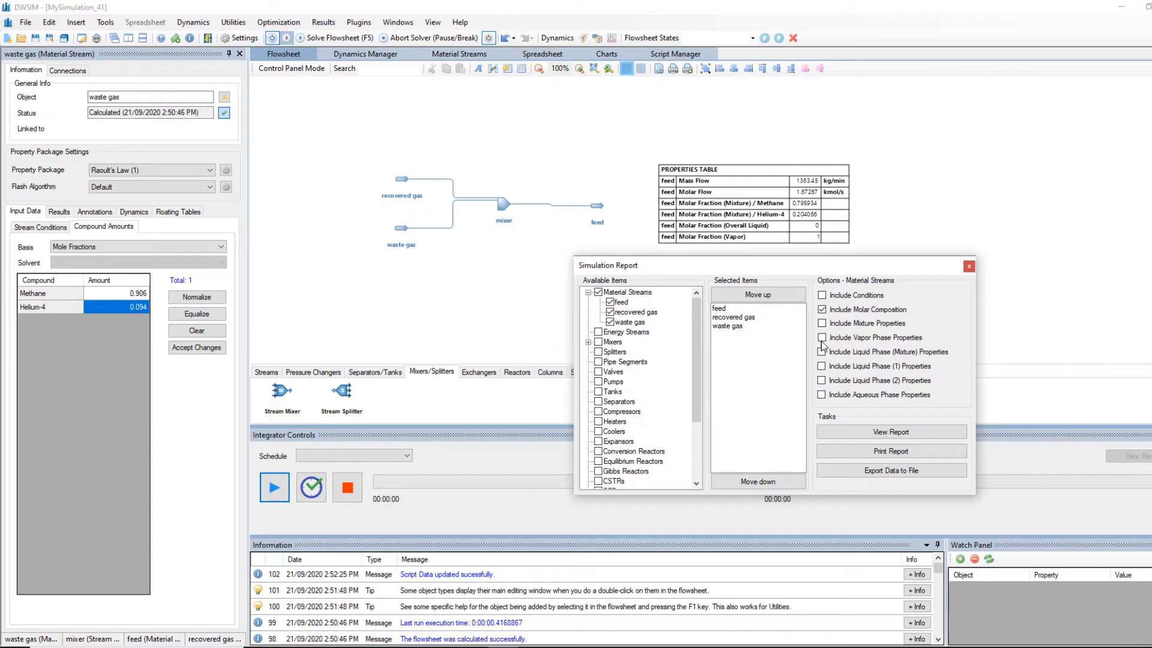
click(882, 472)
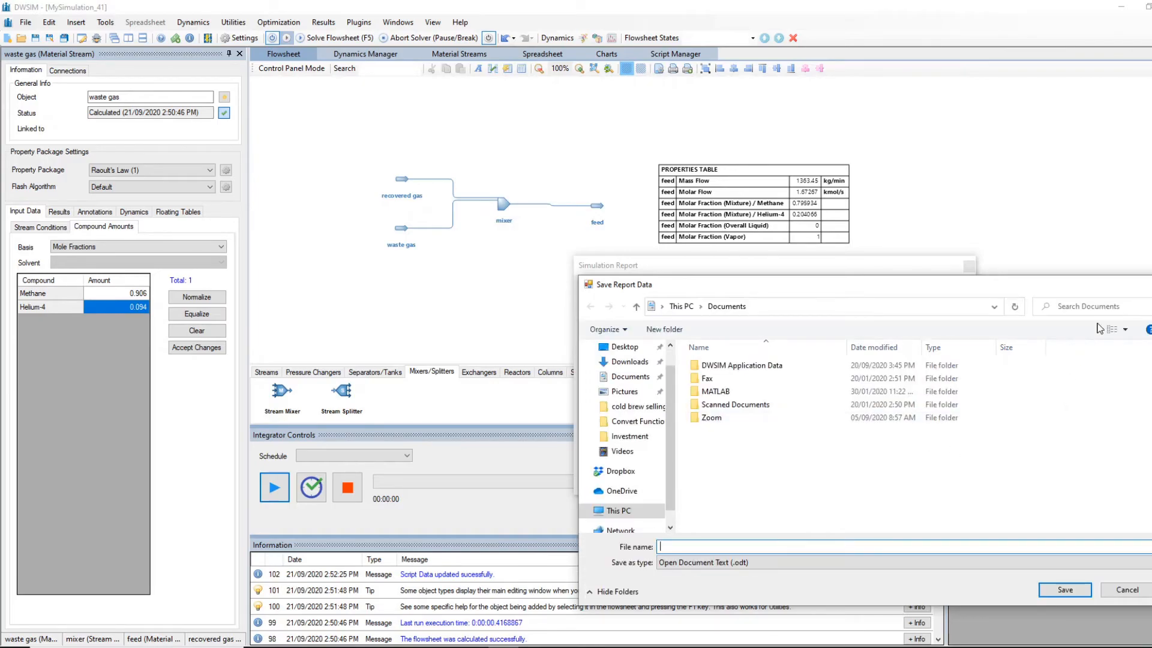
click(1149, 284)
click(882, 455)
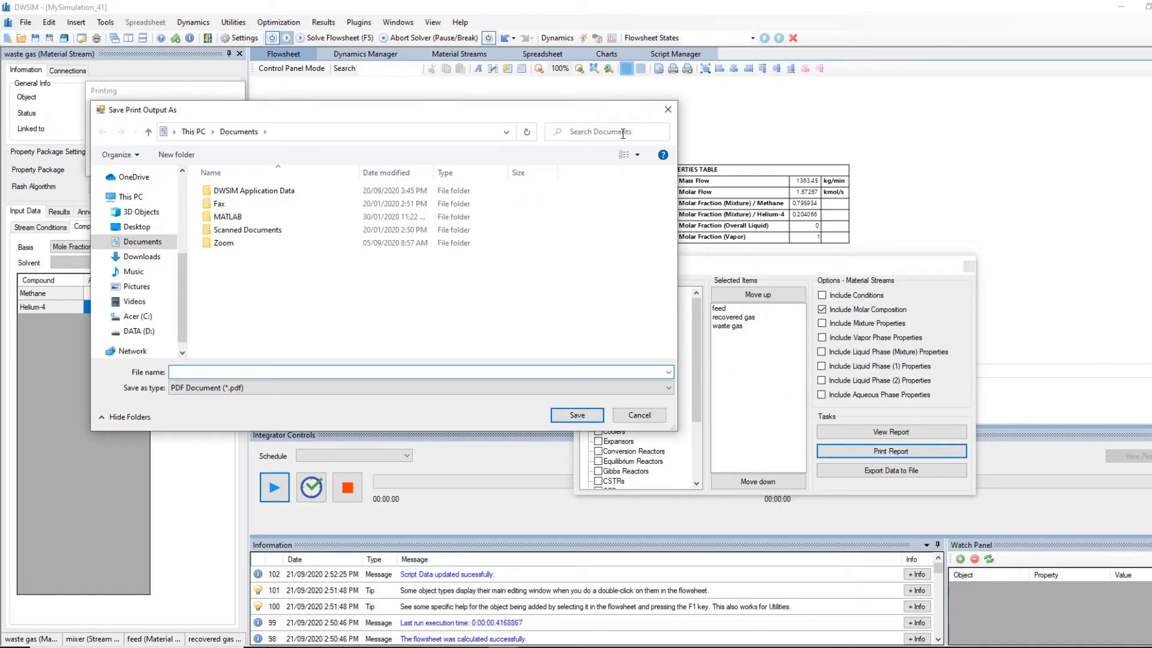
click(668, 110)
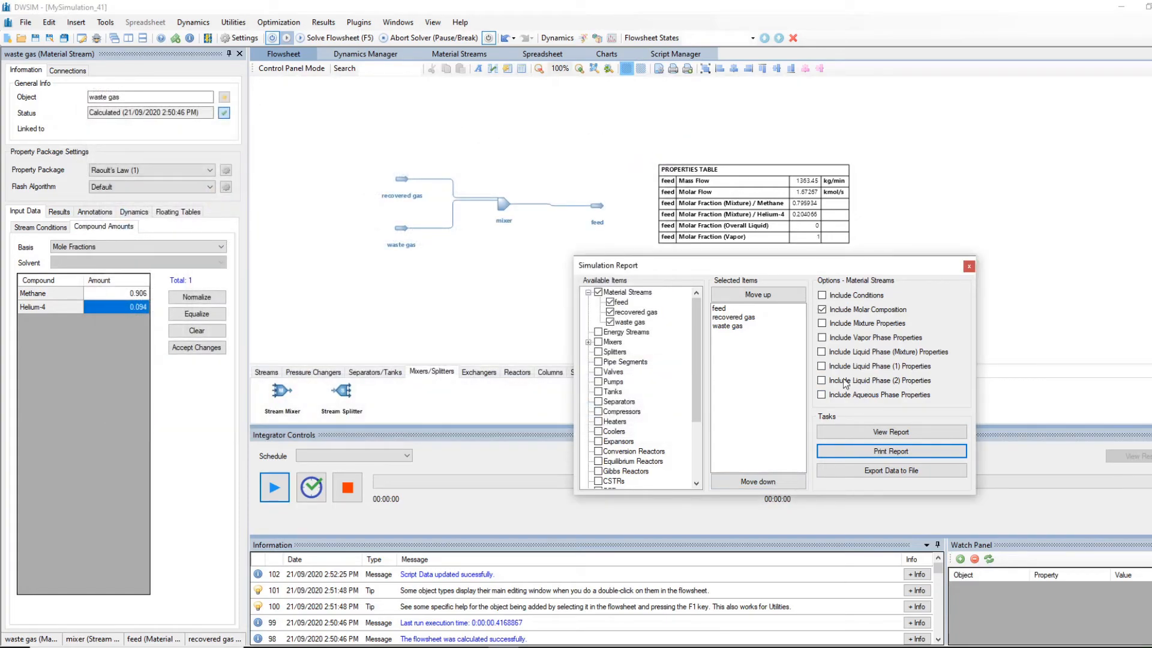
click(821, 339)
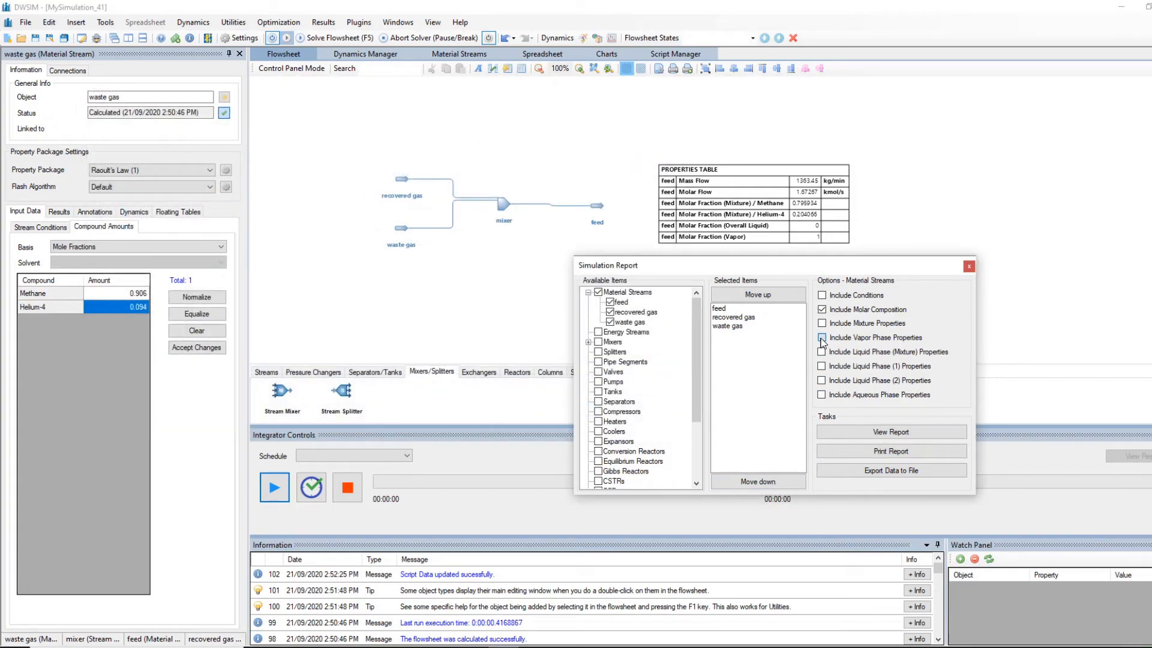
click(822, 338)
click(822, 323)
click(822, 323)
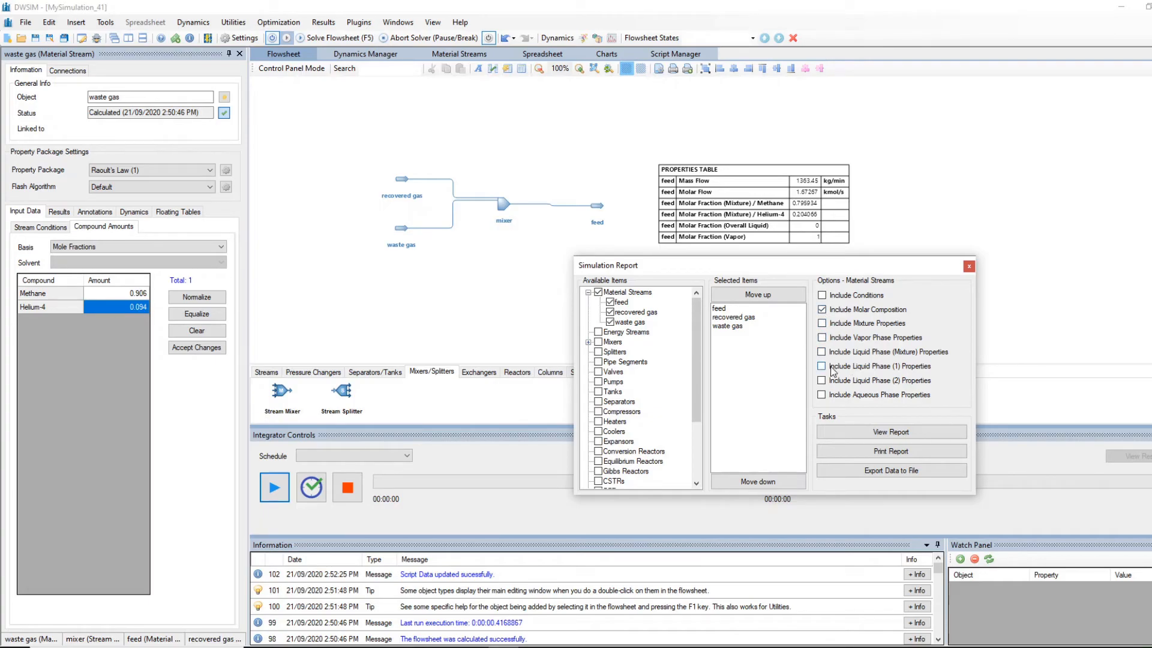
Step: Preview the molar composition report again and close the report setup
click(871, 432)
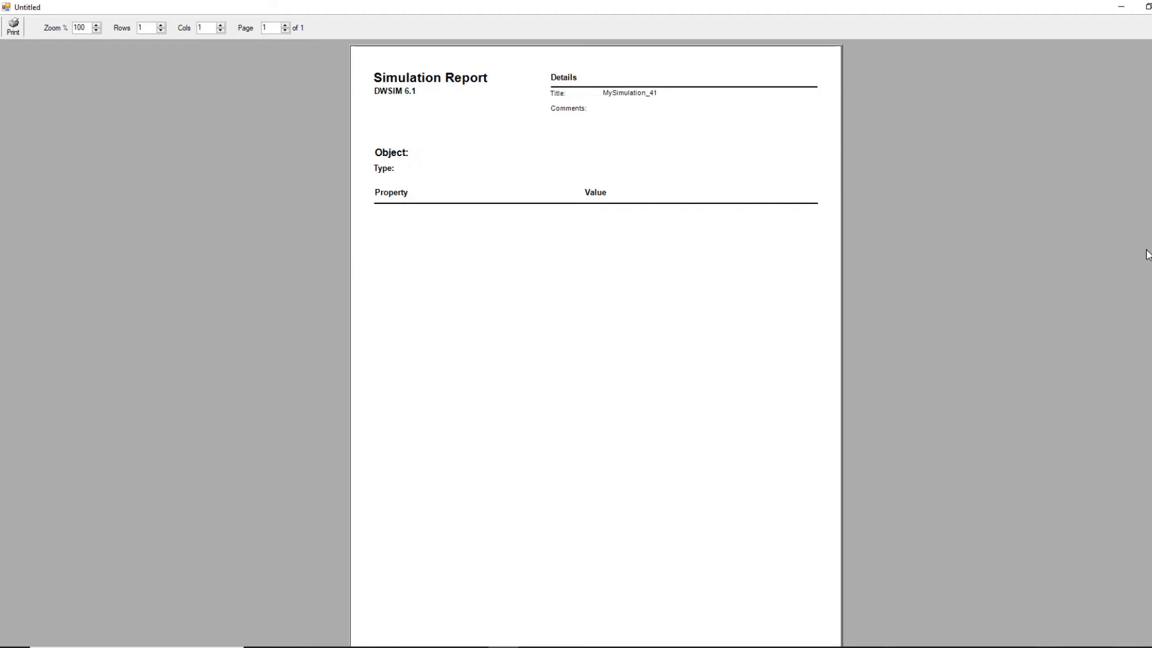
scroll(595, 341, down, 3)
scroll(595, 342, up, 3)
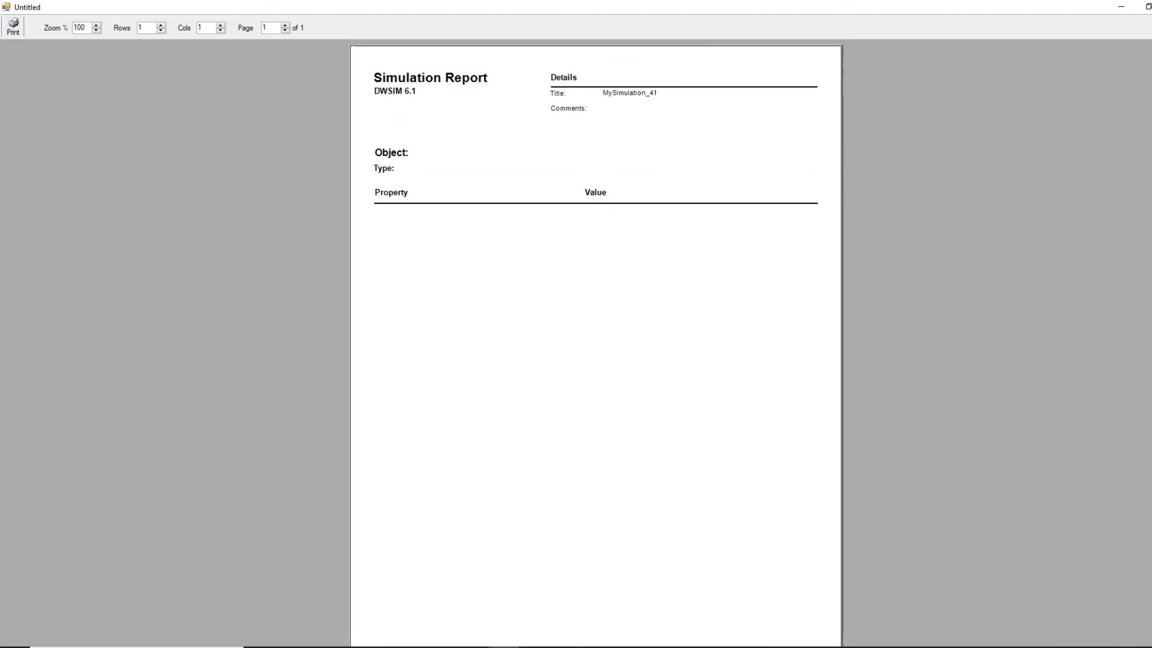
click(1151, 6)
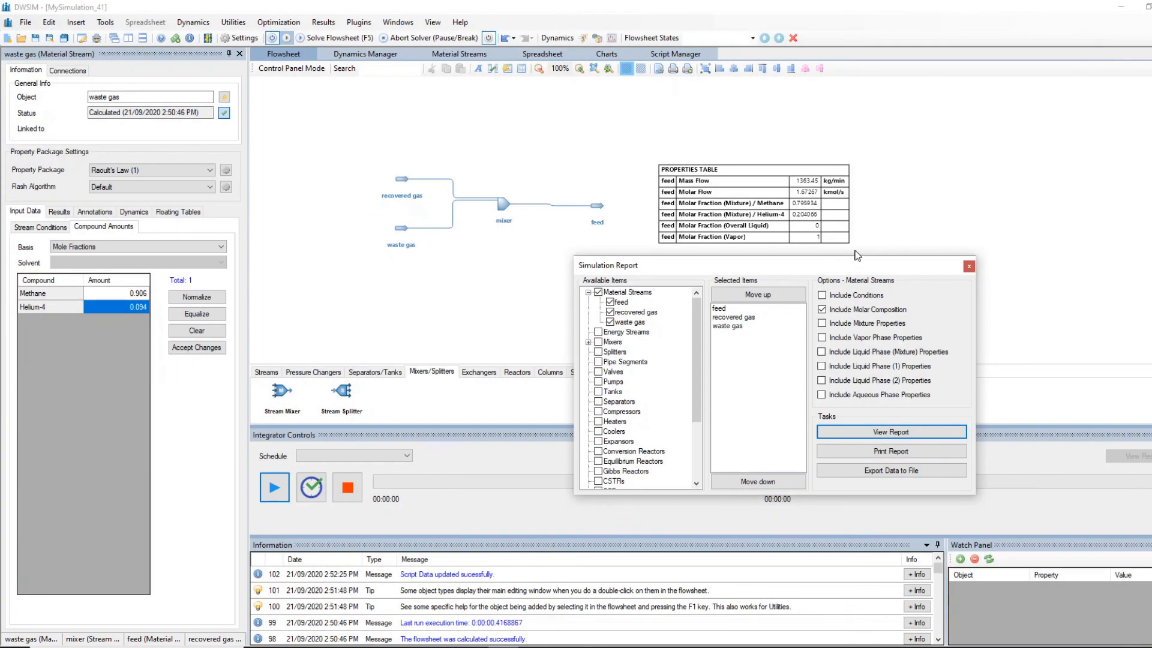
click(968, 267)
Step: Save the simulation in Documents as "sample material balance comp" in compressed XML format
drag(520, 270, 542, 268)
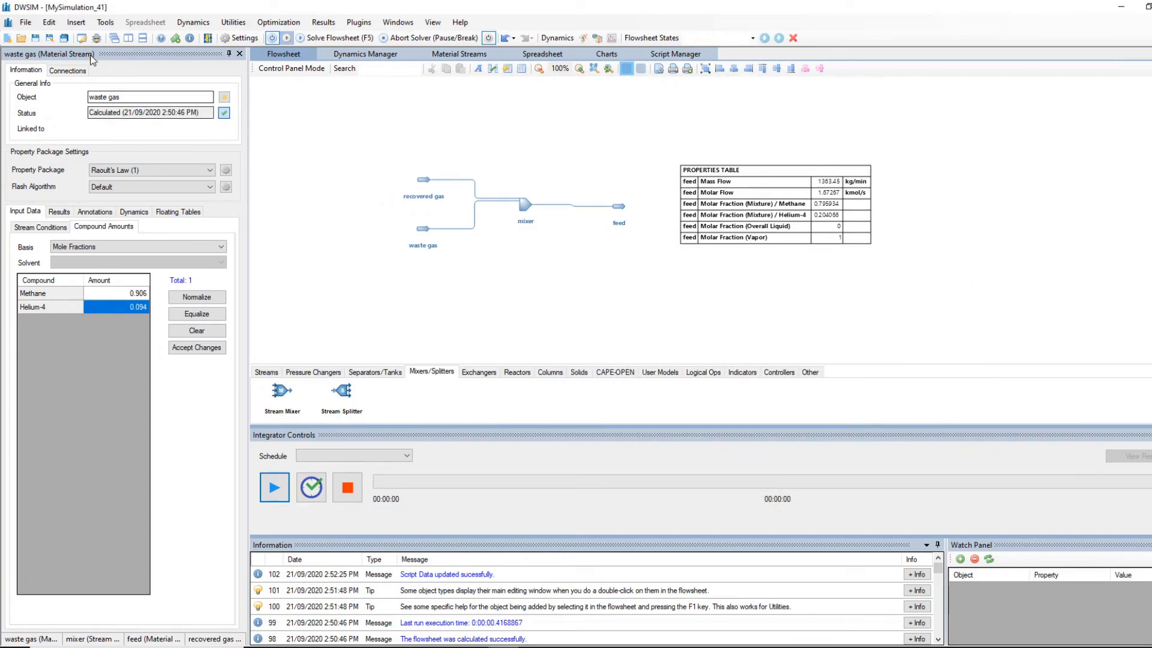
click(36, 38)
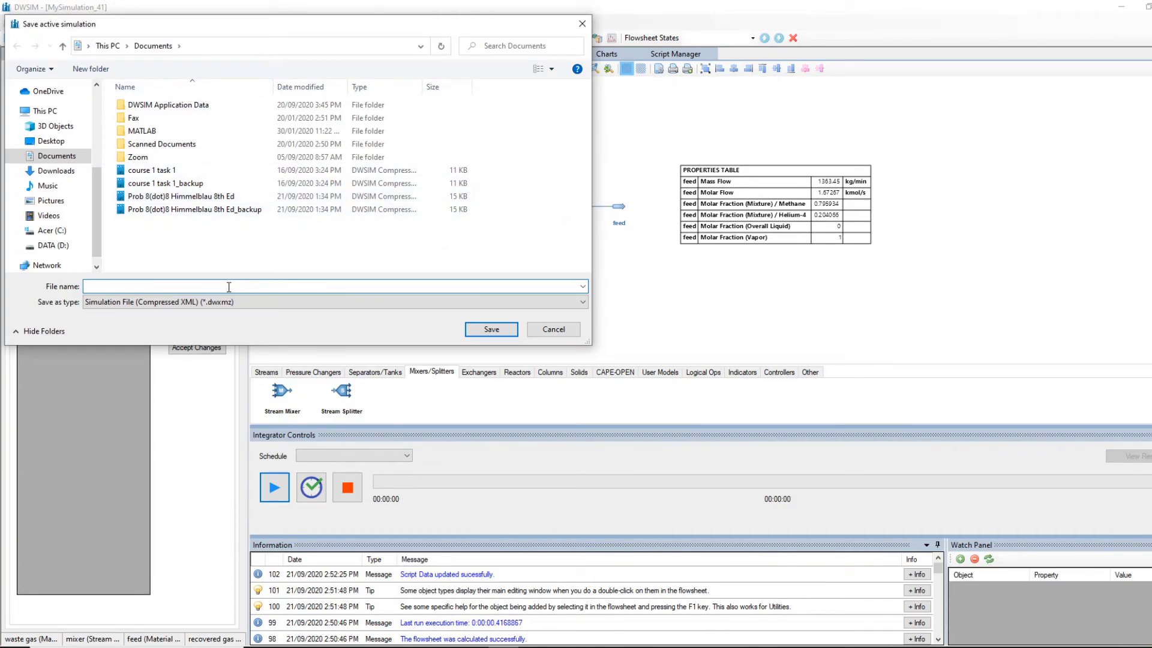
text(sample material balance comp)
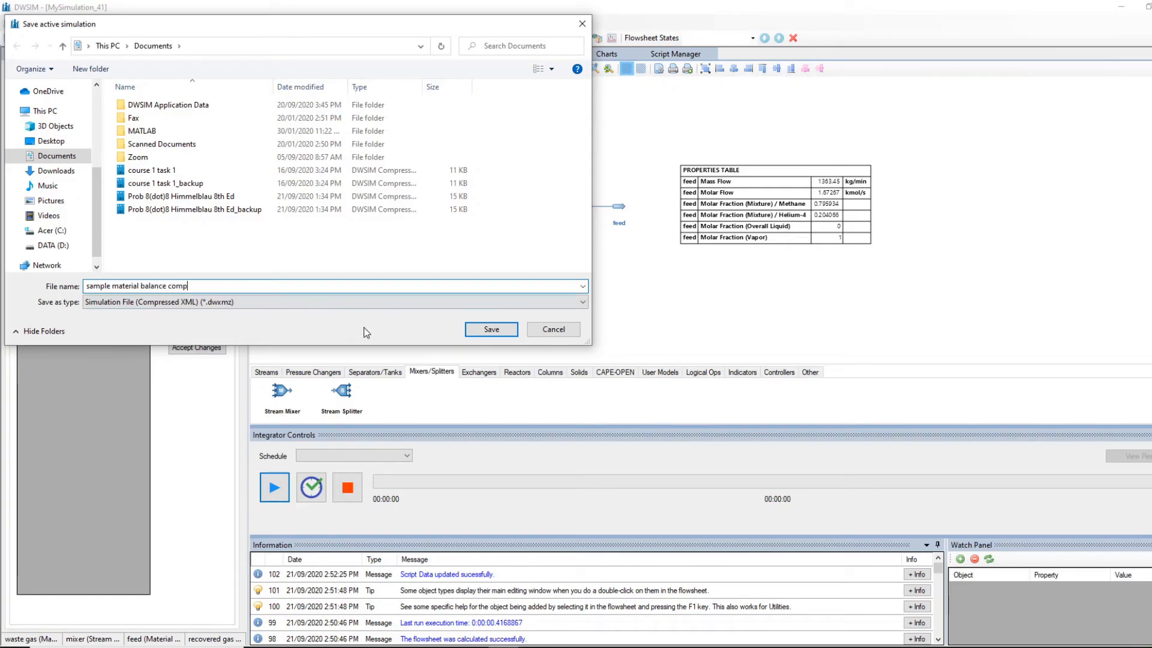
click(490, 330)
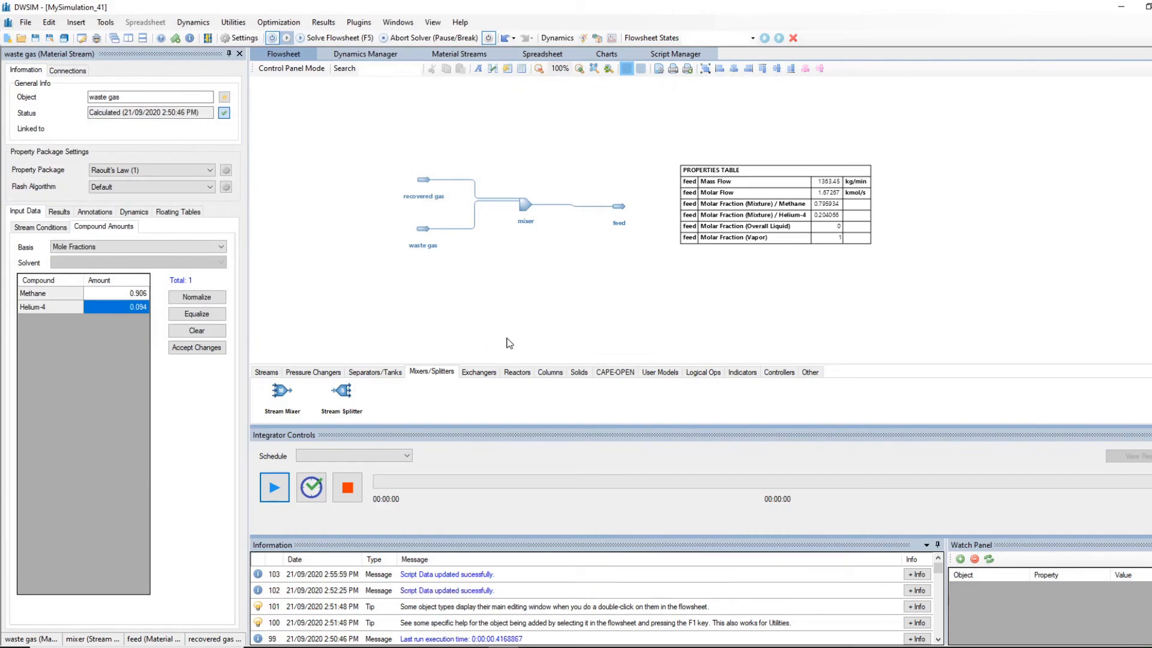
Step: Check the Material Streams and Spreadsheet views, return to the flowsheet and save the simulation again
click(460, 54)
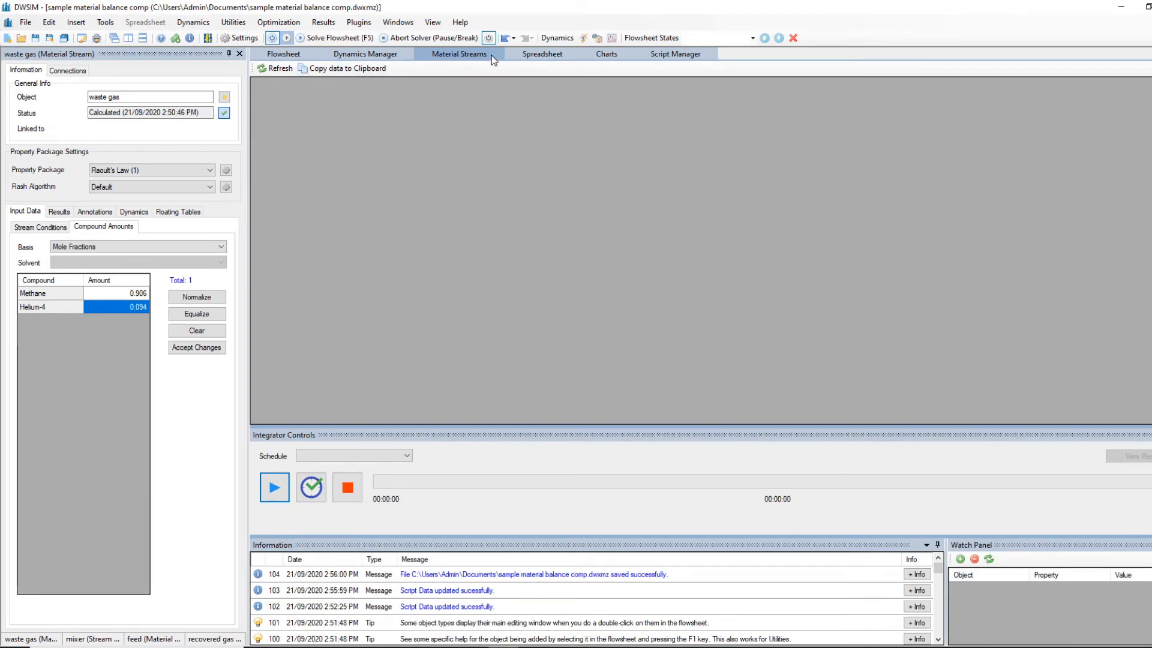
click(544, 56)
click(472, 57)
click(277, 55)
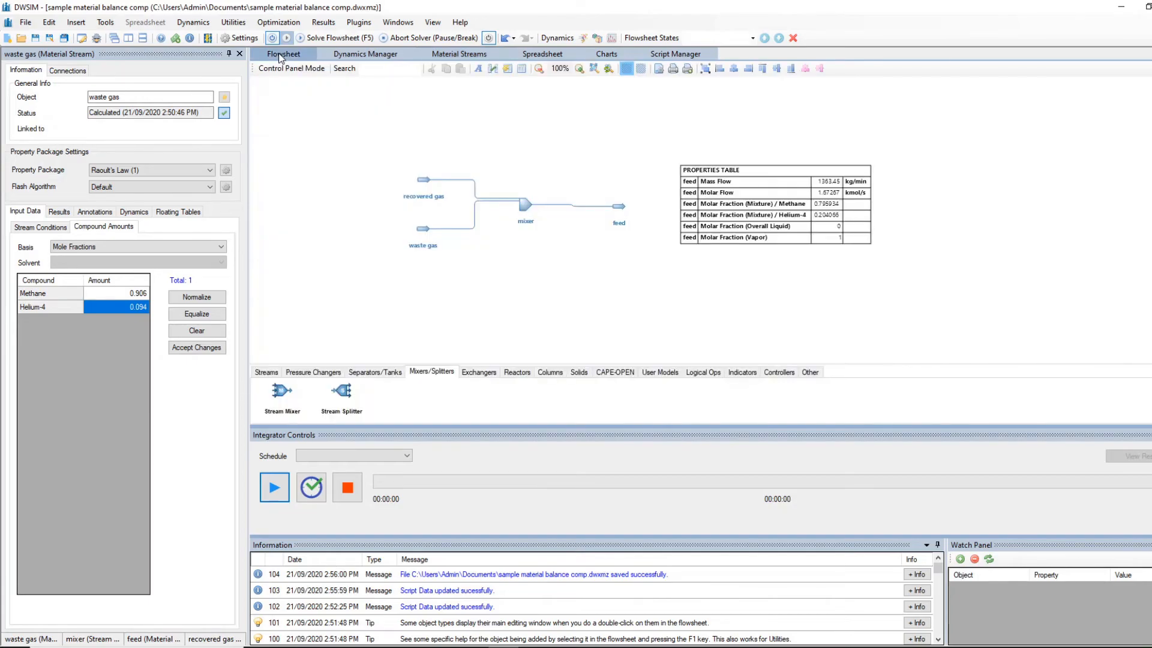
click(36, 39)
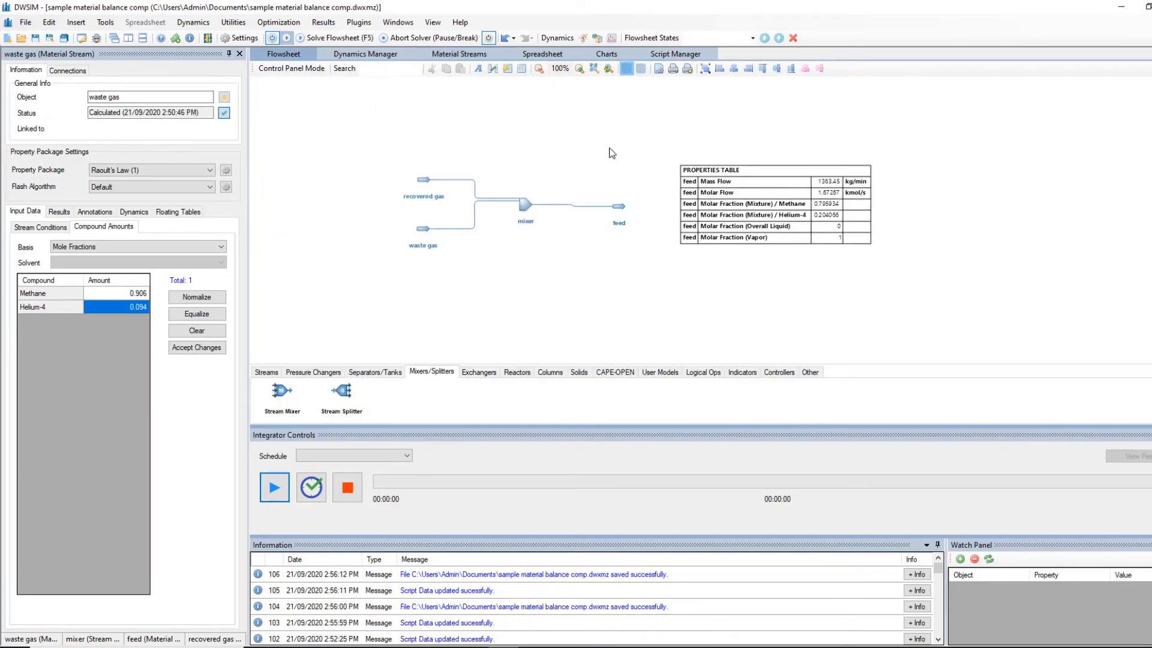
Step: Preview a simulation report of all material streams with conditions, molar composition and mixture properties included
click(324, 22)
click(336, 37)
click(420, 238)
click(410, 238)
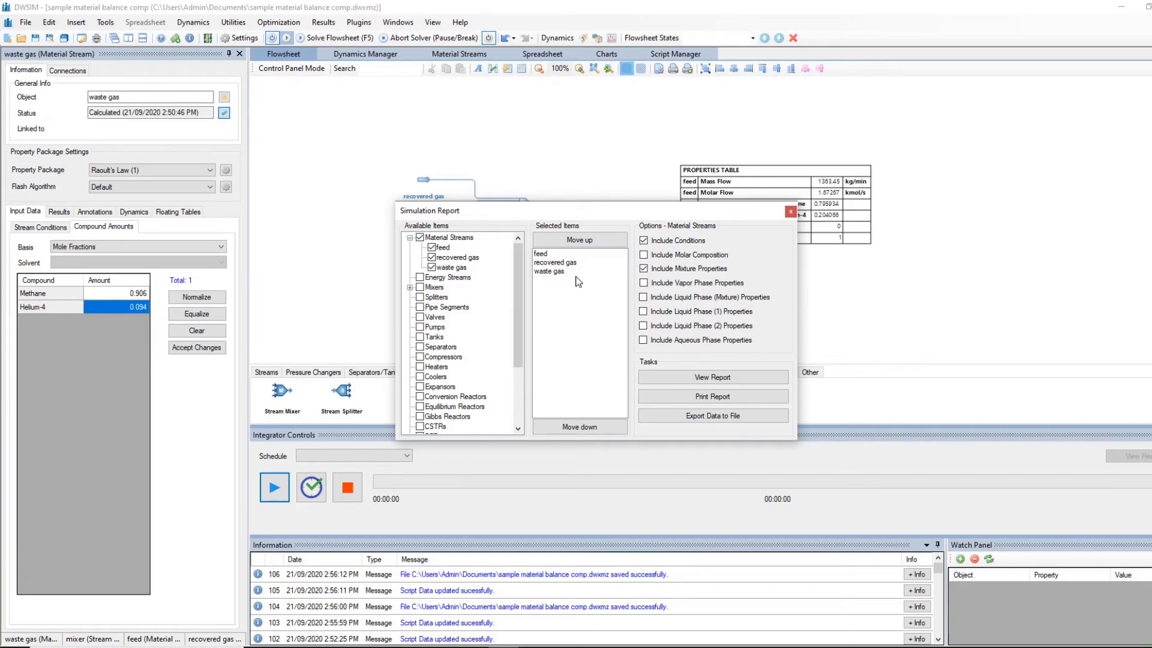
click(643, 255)
click(707, 377)
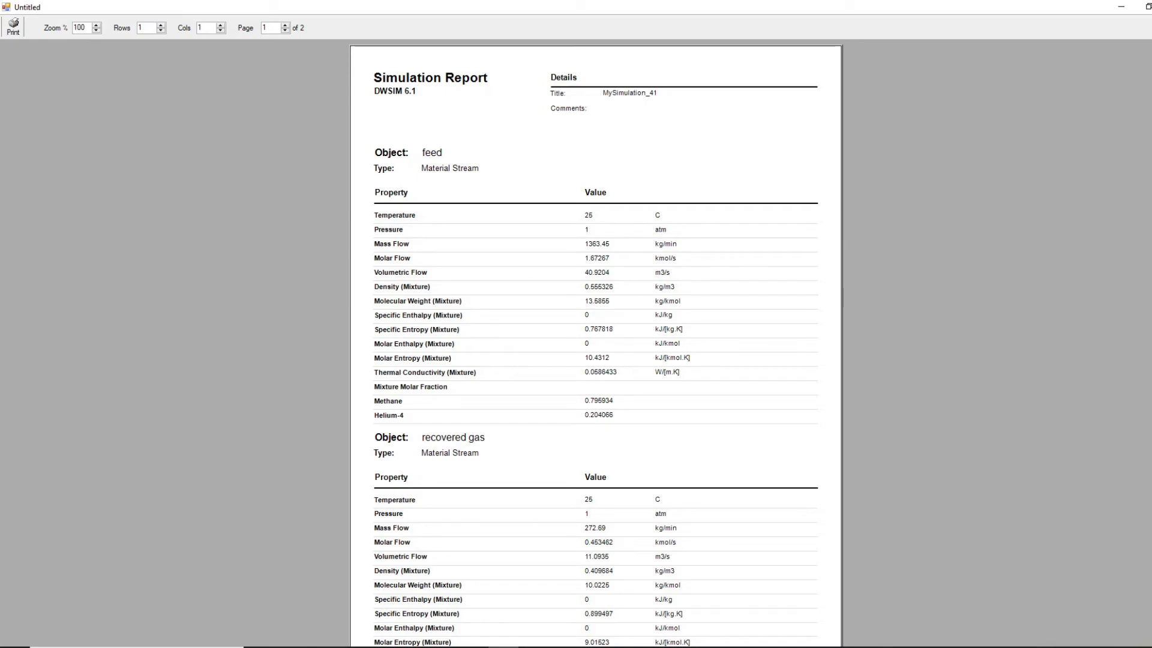
click(1151, 7)
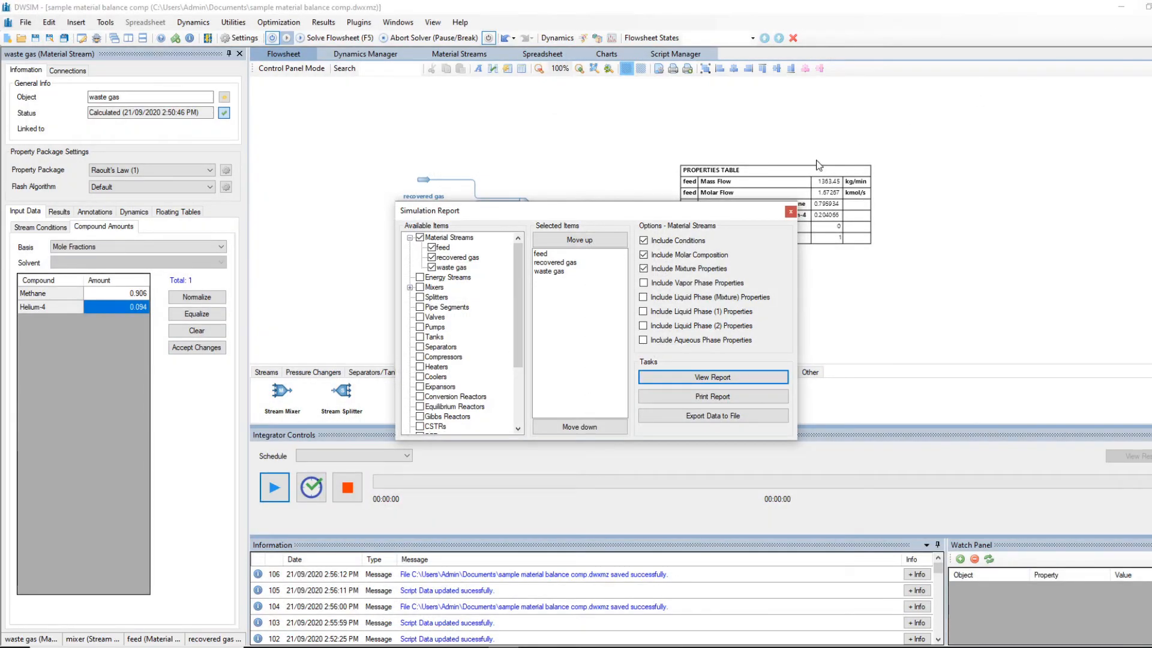
Step: Exclude the mixture properties and preview the stream report with conditions and molar composition
click(643, 269)
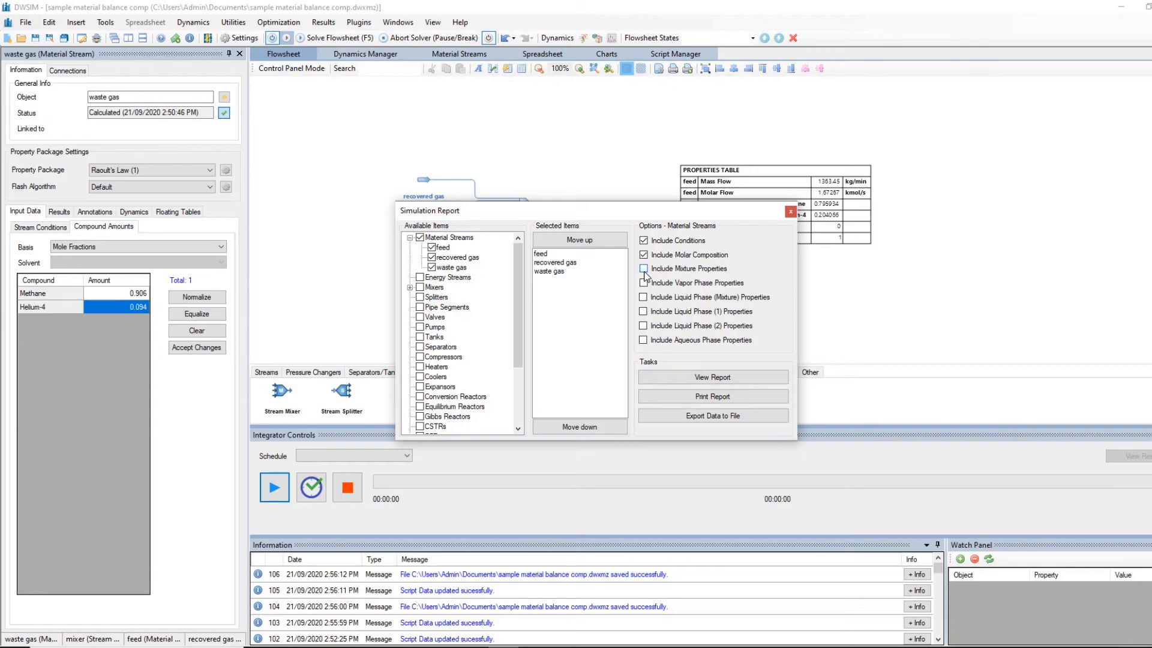
click(697, 379)
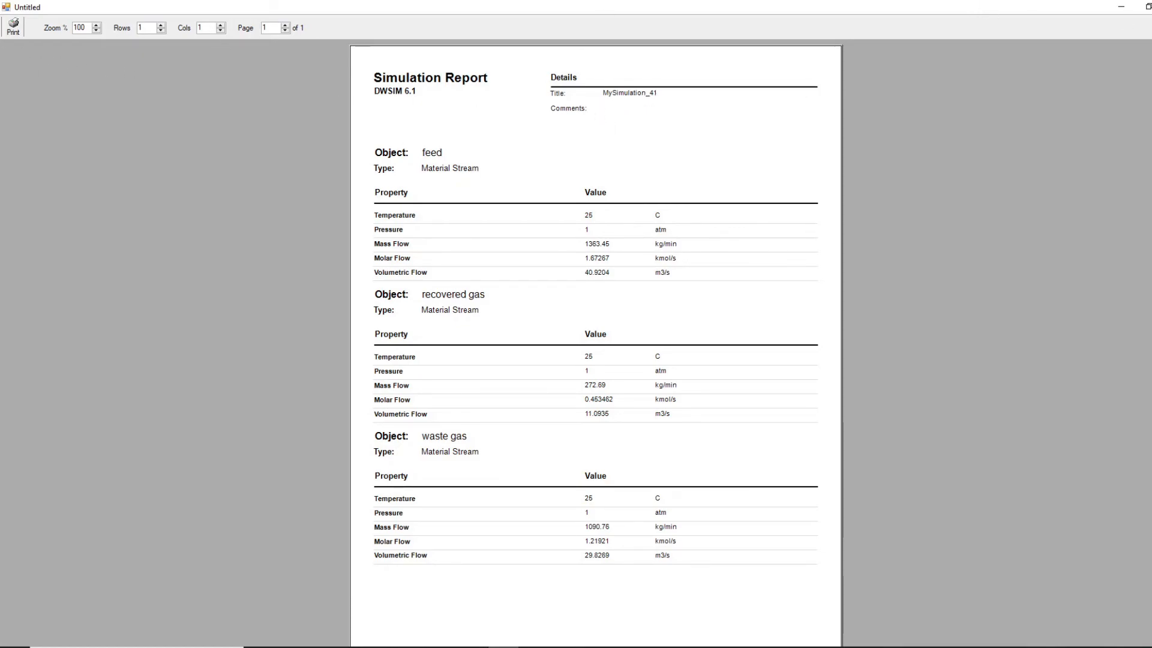
click(1151, 7)
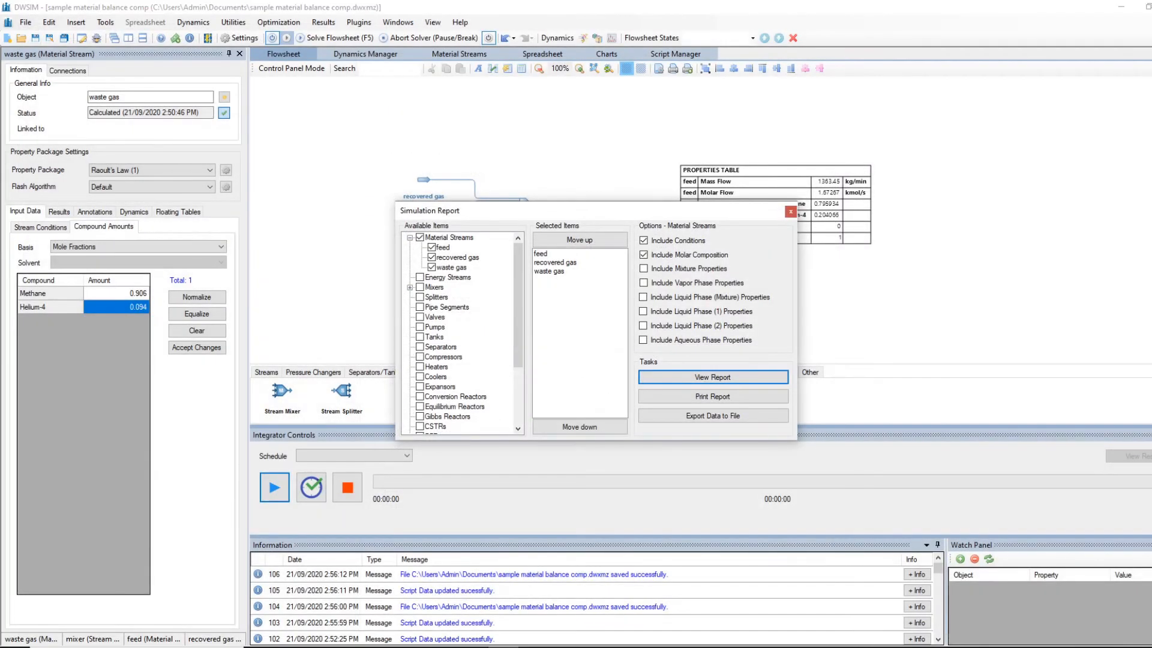
Step: Exclude the conditions and preview the stream report with molar composition alone
click(643, 240)
click(693, 378)
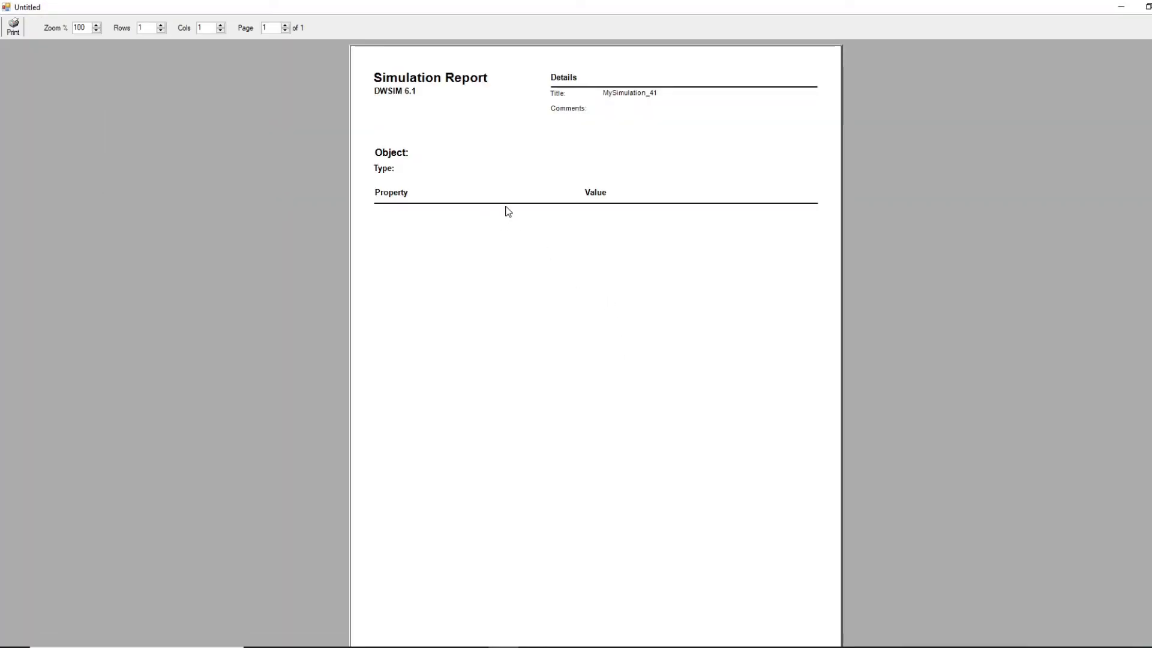
click(1151, 6)
Step: Preview the stream report with only the conditions included, and re-enable the molar composition option
click(644, 242)
click(691, 376)
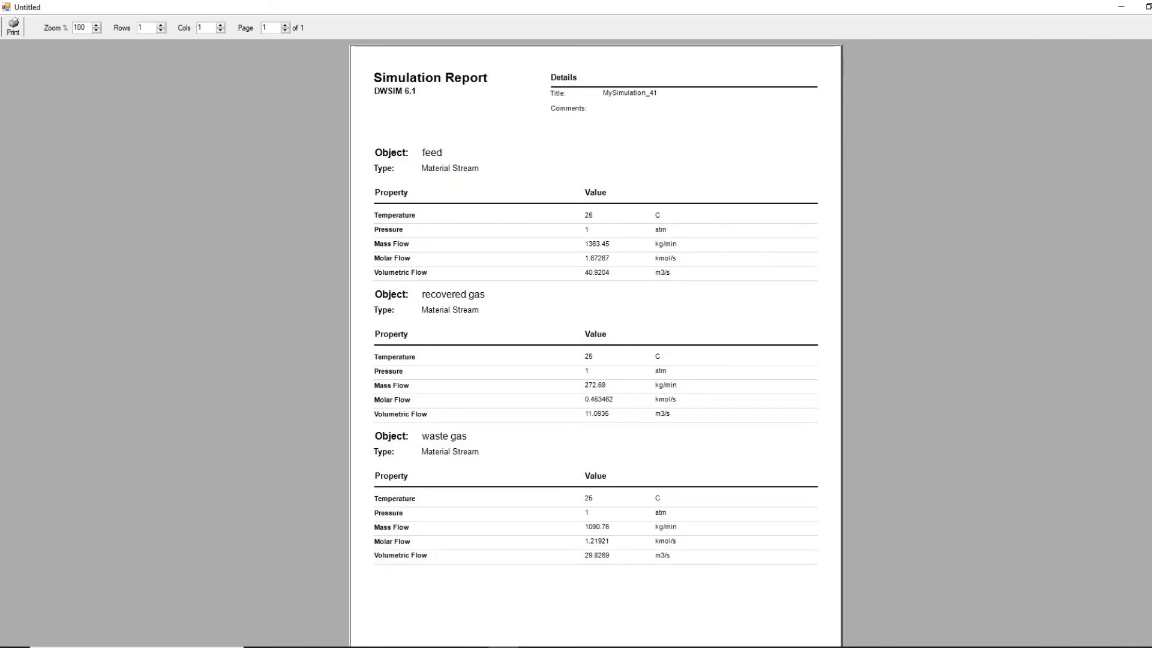
click(1151, 7)
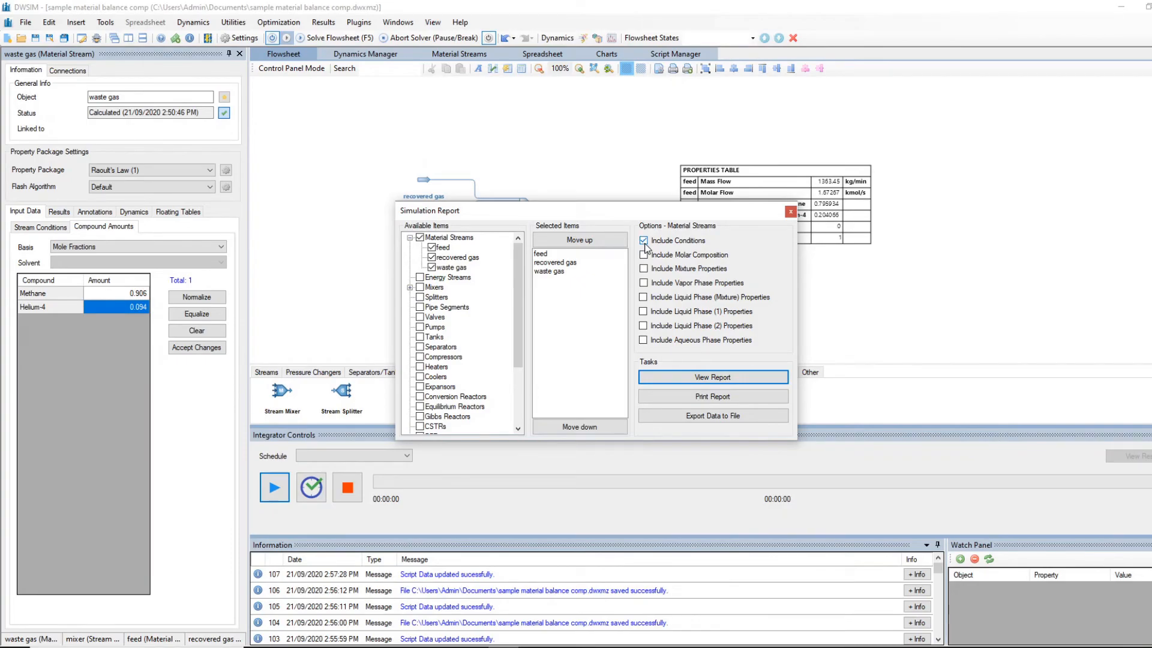
click(643, 255)
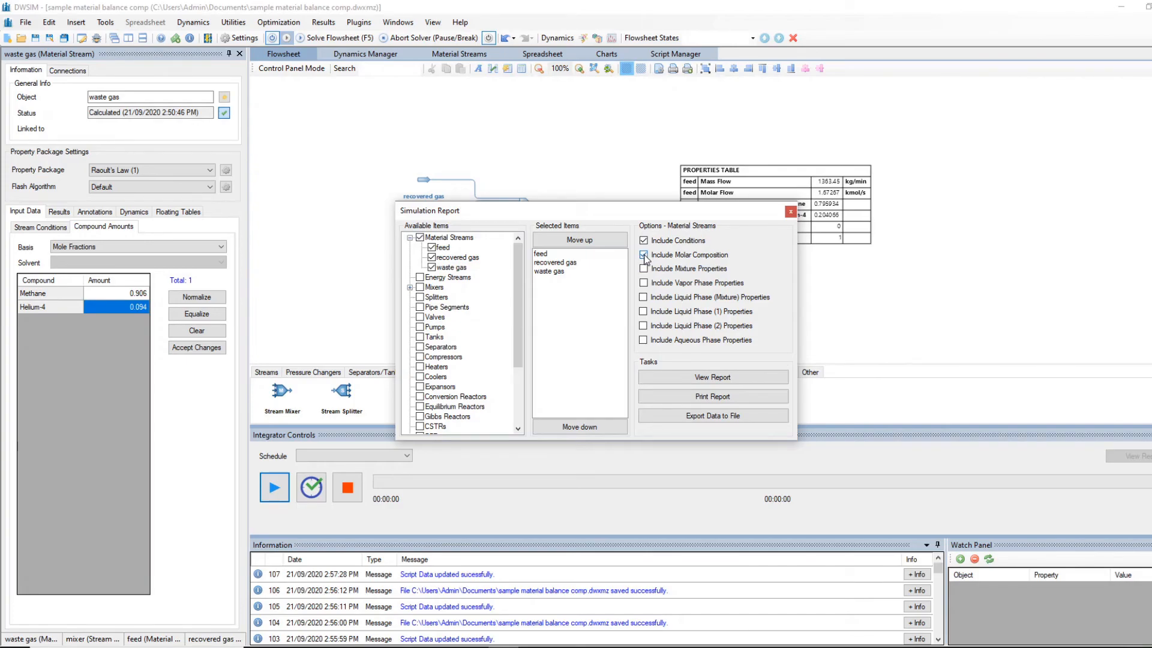
Step: Close the simulation report setup and view the simulation's miscellaneous settings
drag(633, 210, 695, 238)
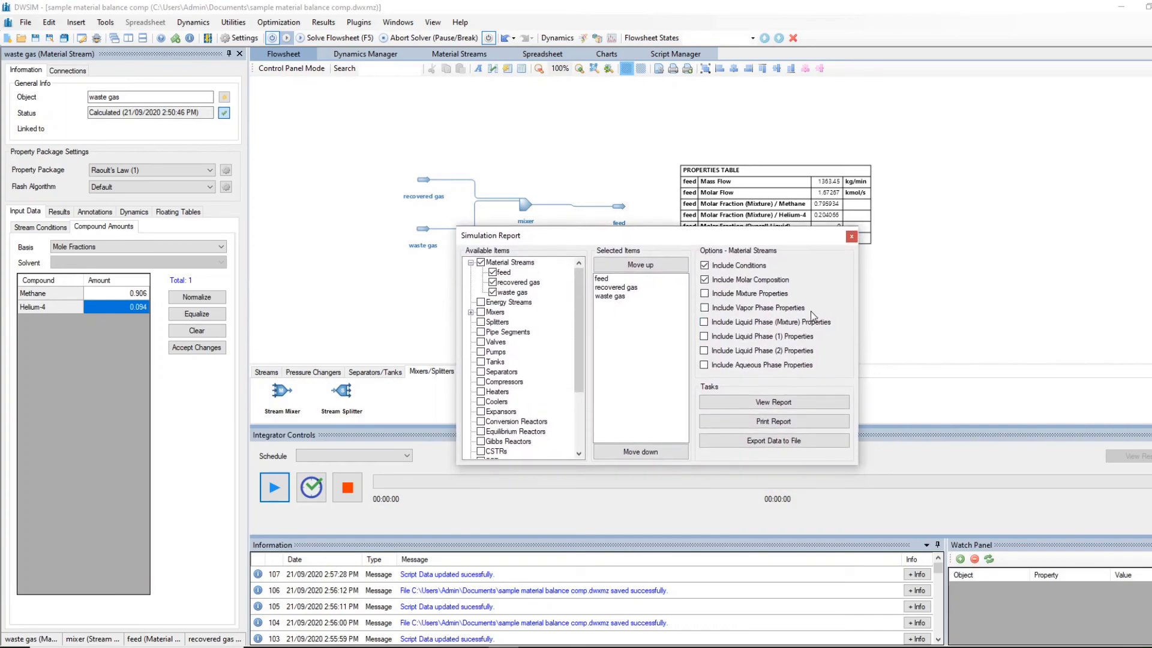
click(852, 237)
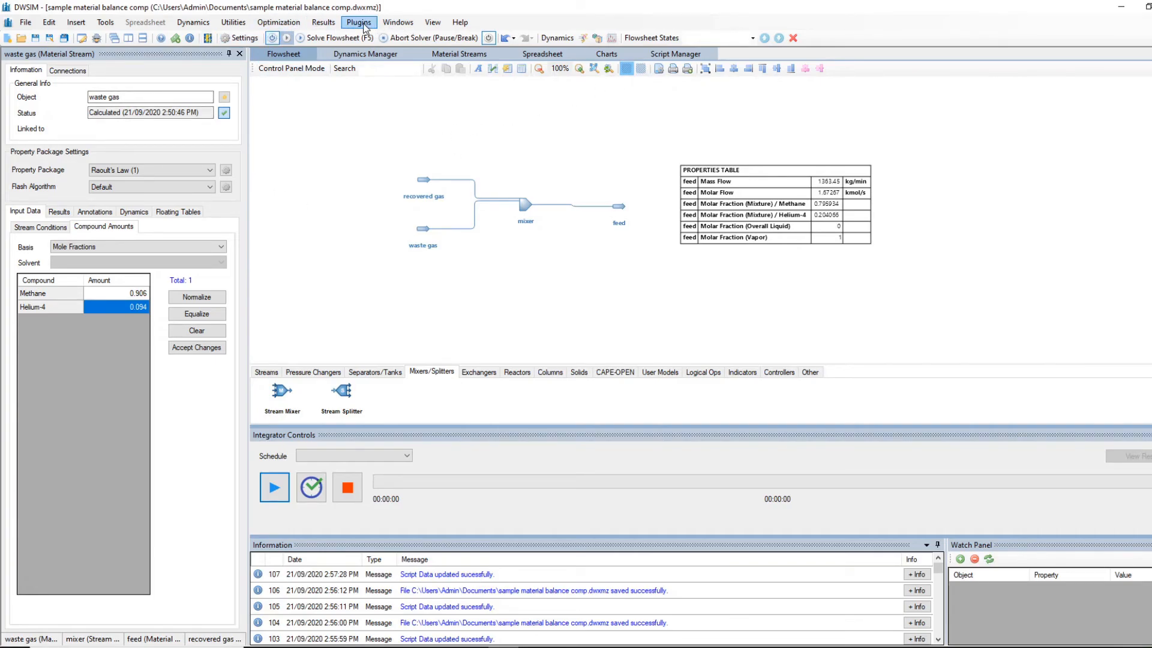
click(237, 39)
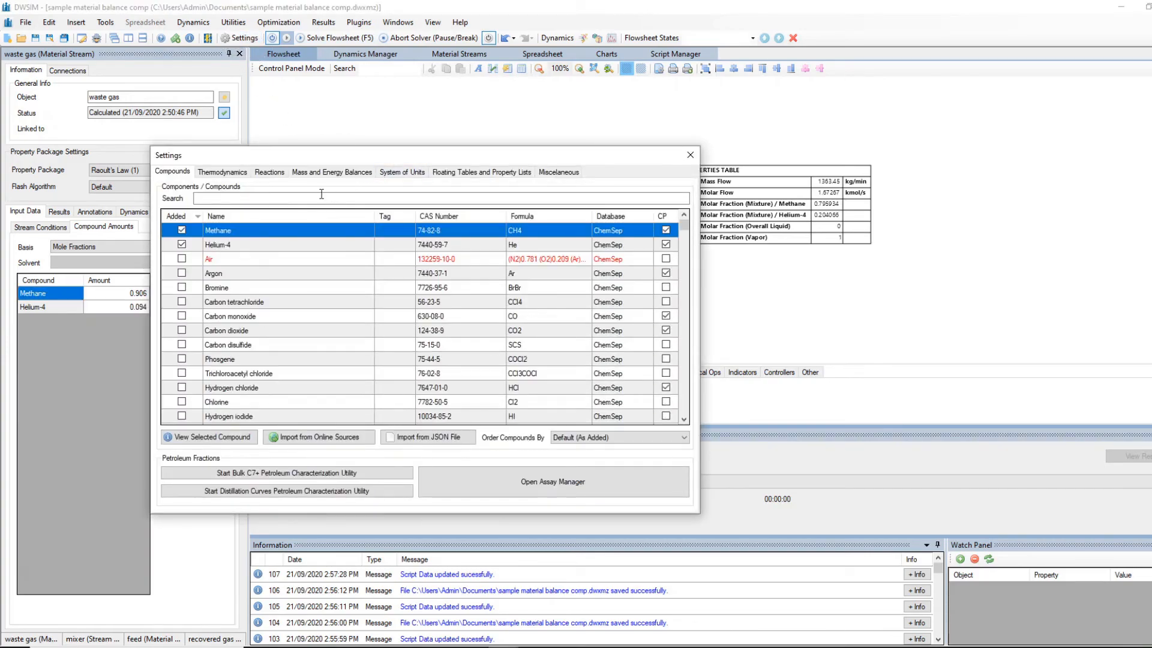
click(553, 172)
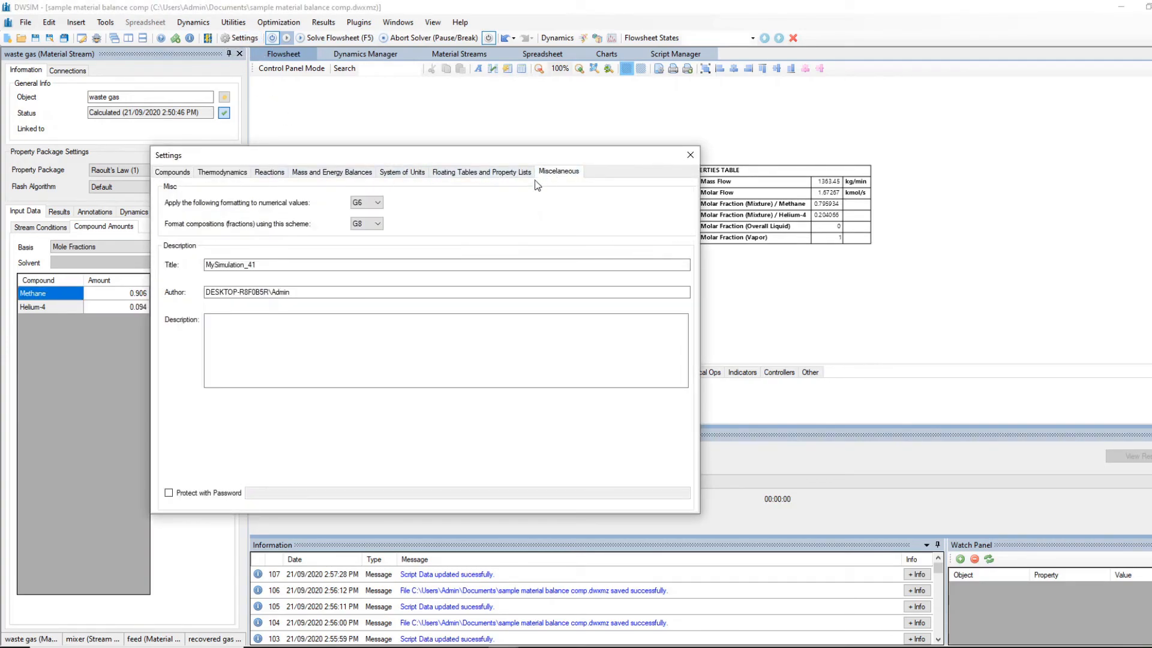
click(689, 155)
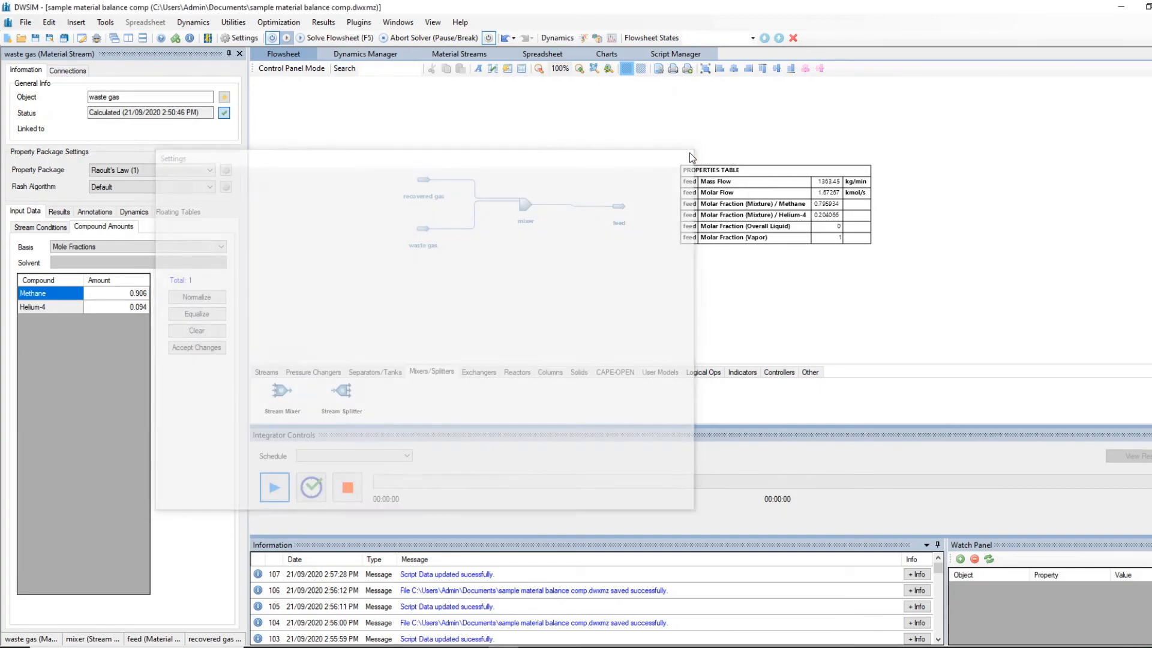
Step: Set the simulation title to "Material Balance Exercise" and enter the author's full name as the description
click(48, 22)
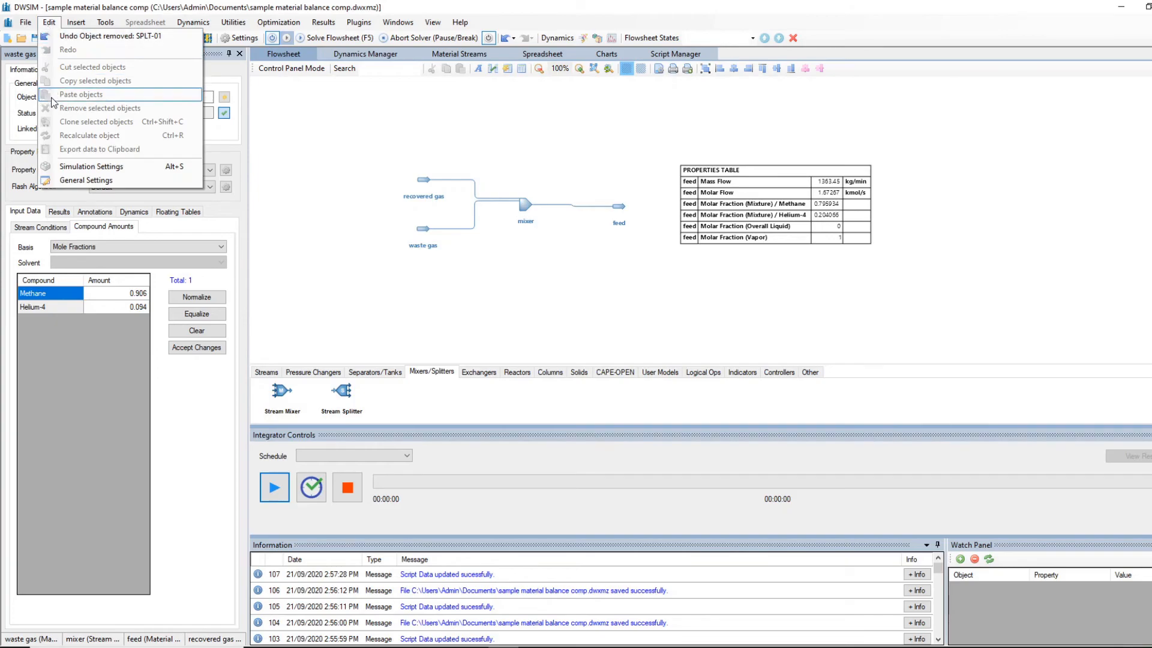
click(85, 169)
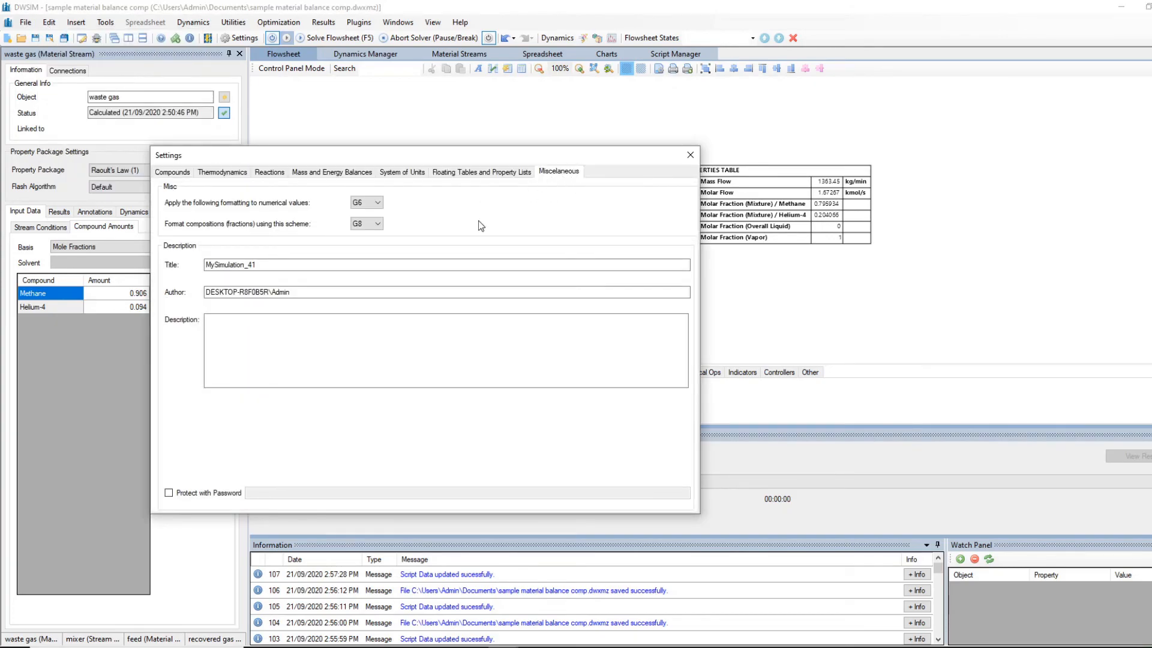
drag(306, 266, 184, 268)
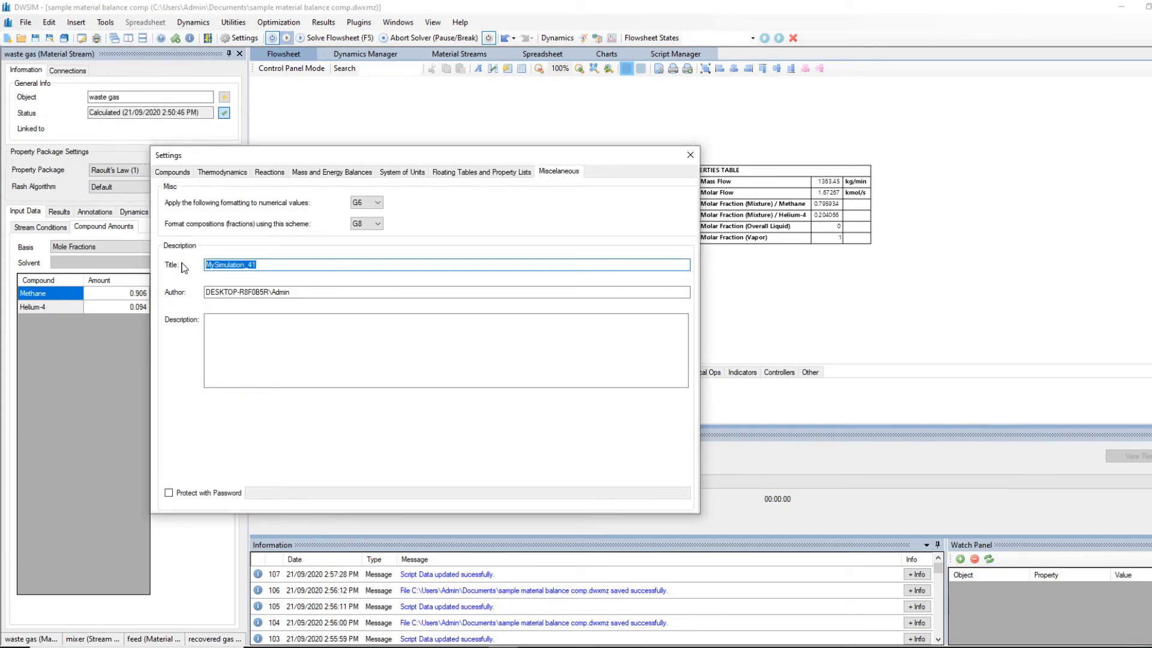
text(Material)
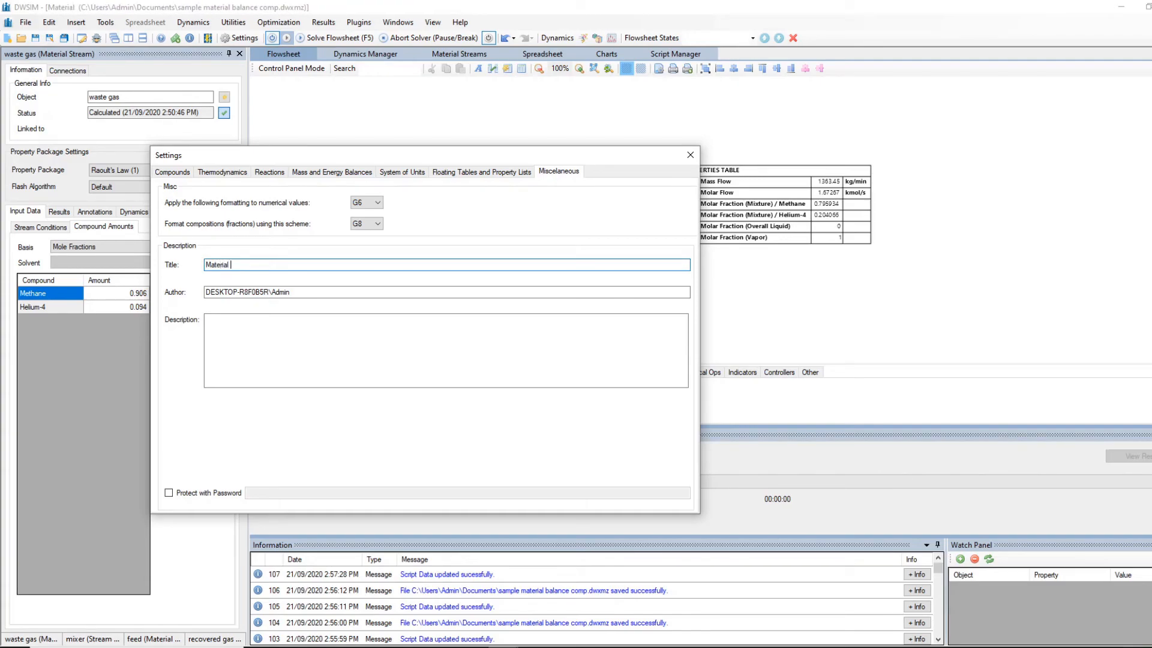
text( Balance)
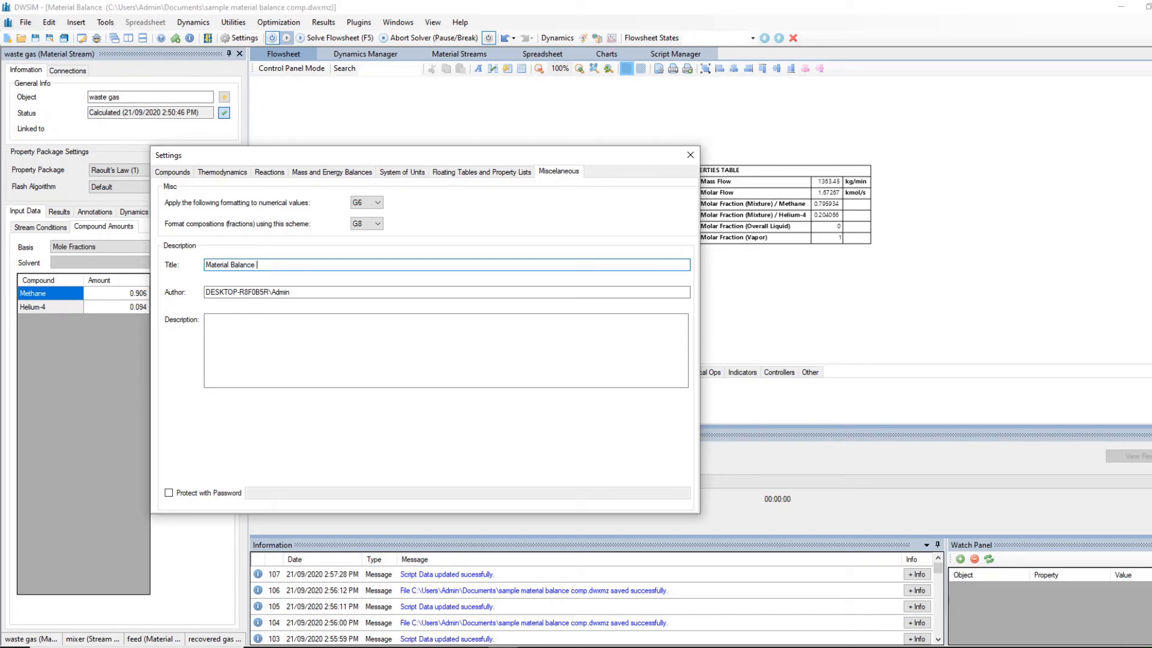
text( Exercise)
click(236, 335)
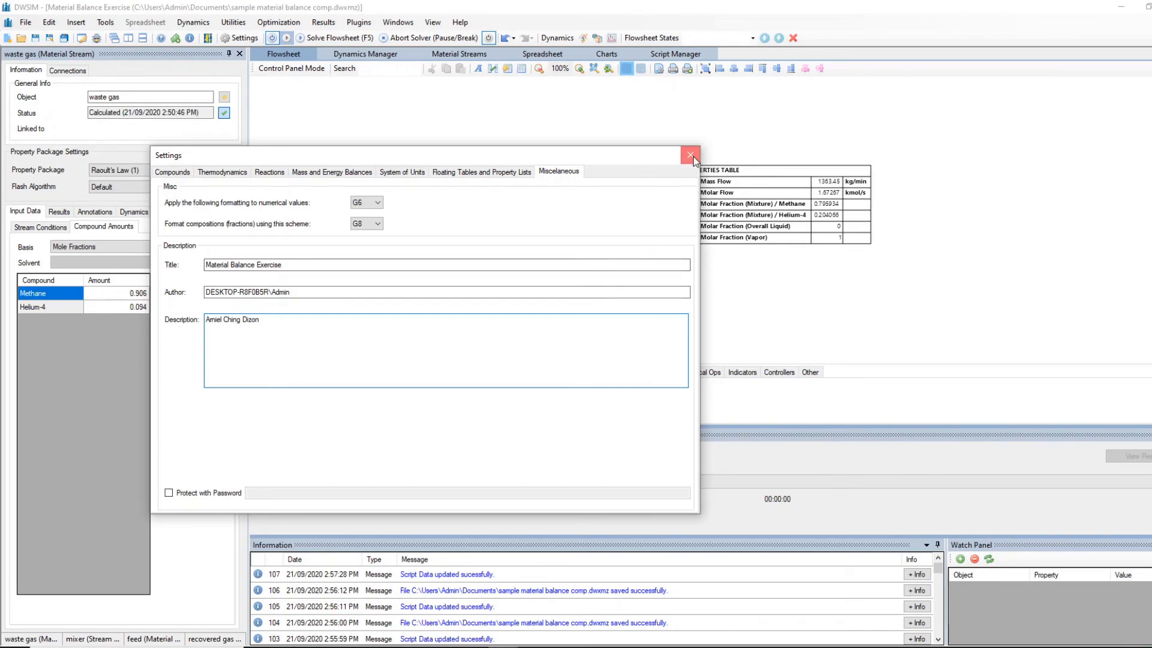
click(691, 154)
Step: Create a simulation report covering all material streams with conditions and molar composition included, and preview it
click(353, 27)
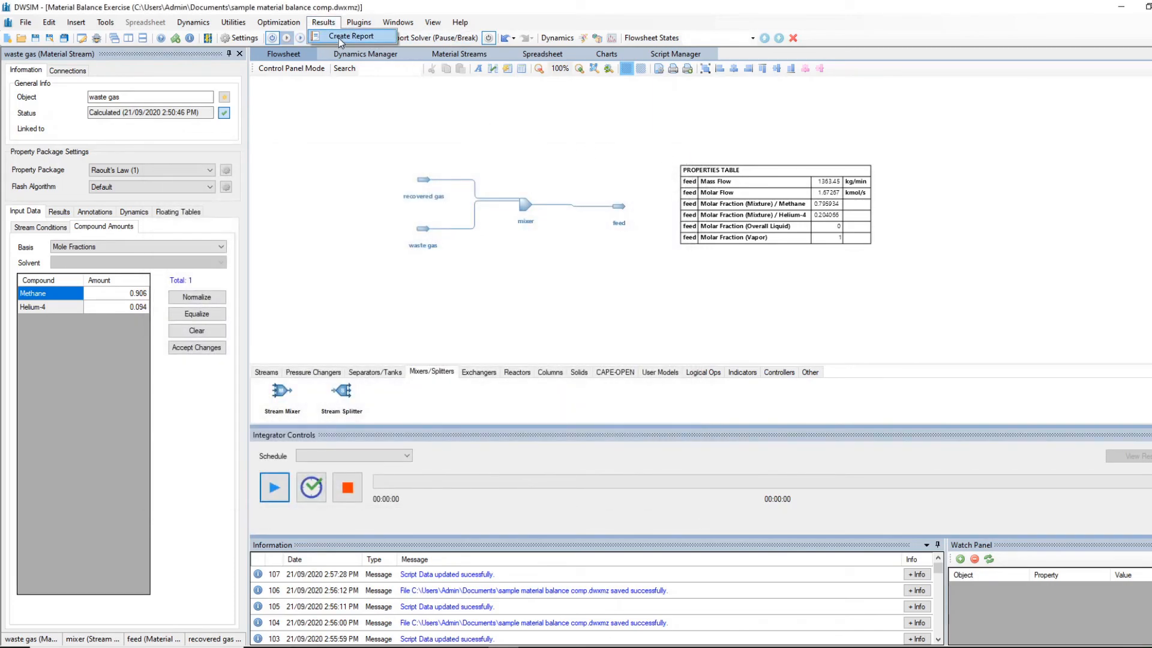
click(339, 37)
click(420, 237)
click(644, 254)
click(644, 268)
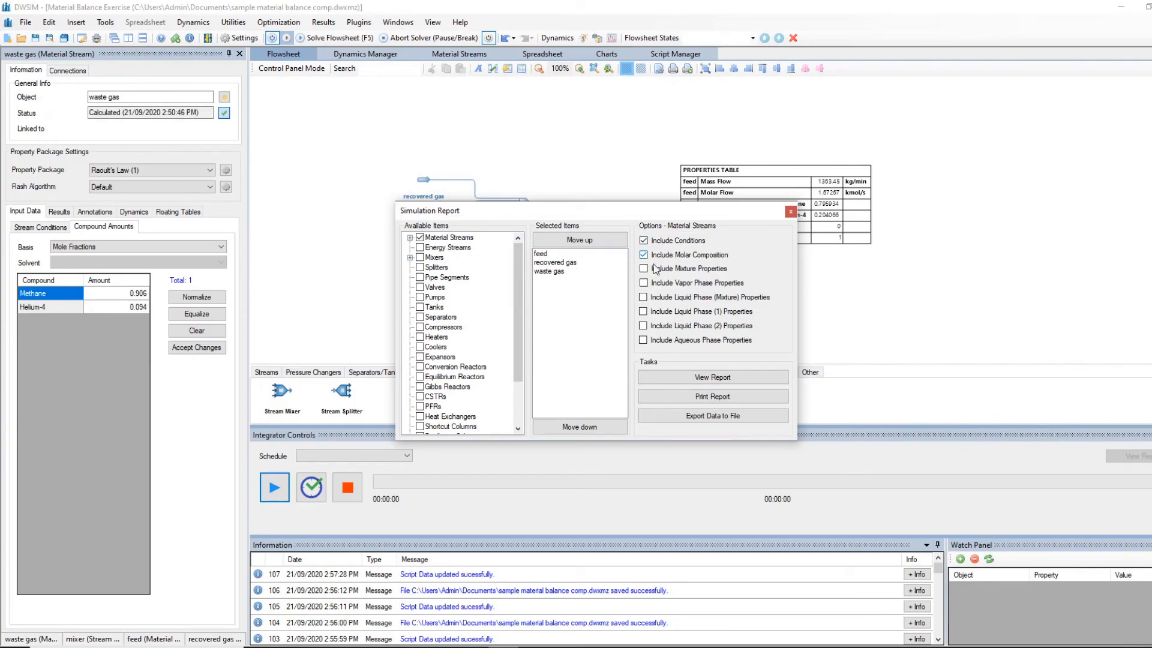
click(707, 377)
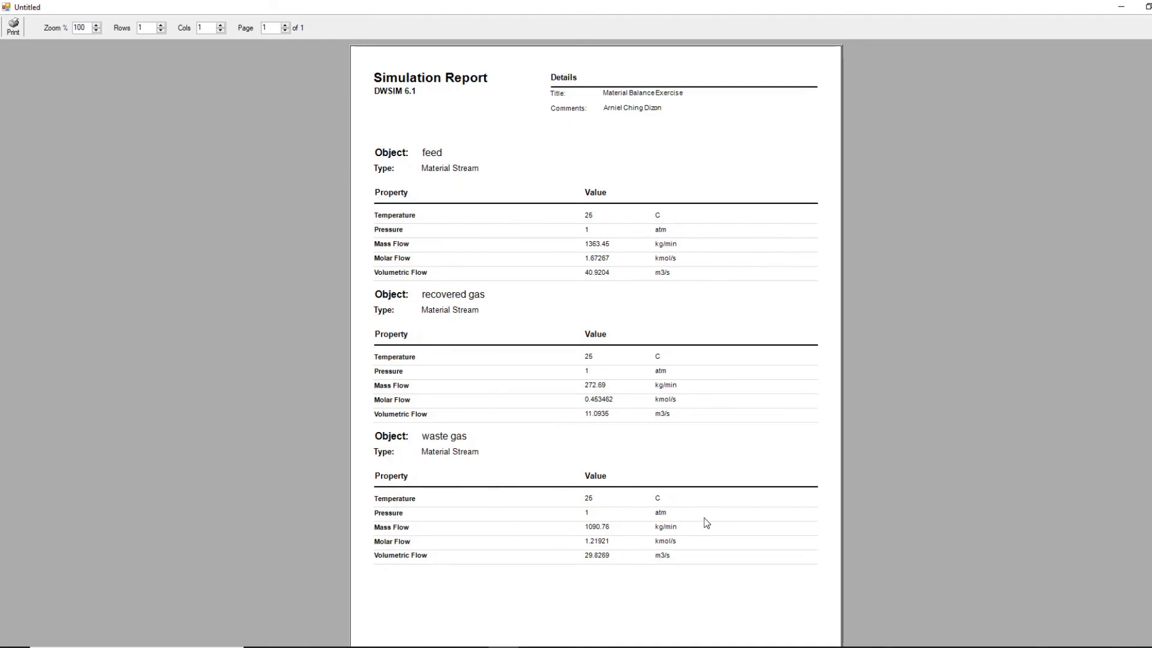
Step: Print the report with Microsoft Print to PDF, saving it in Documents as "material balance simulation result"
click(13, 30)
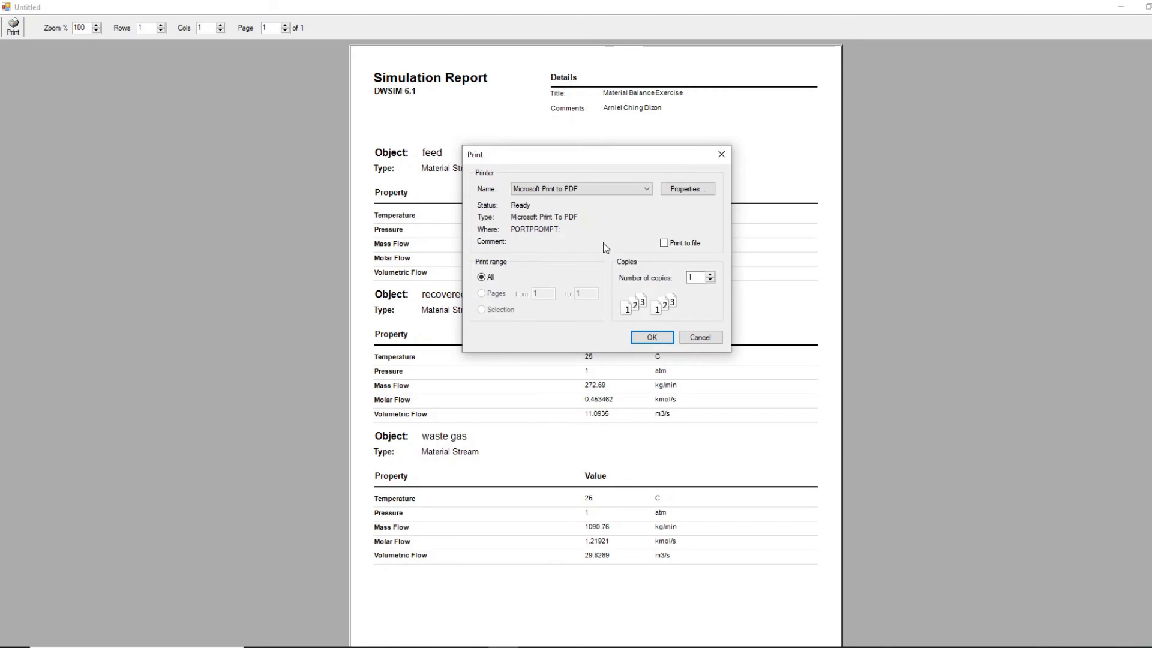
click(585, 189)
click(586, 188)
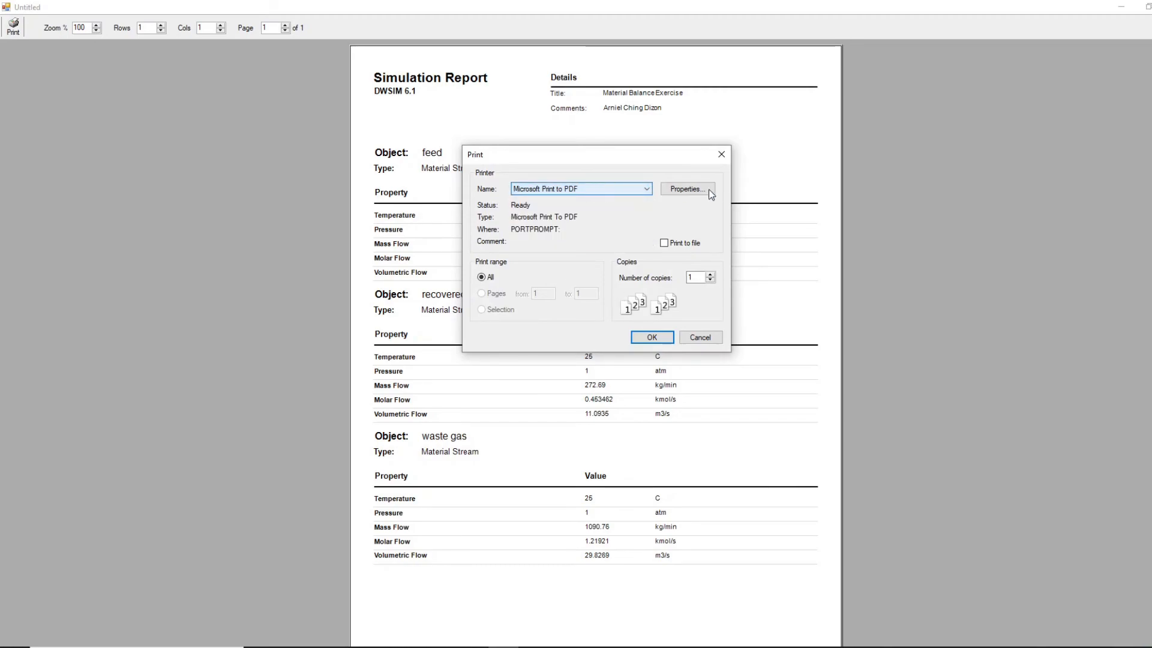
click(652, 338)
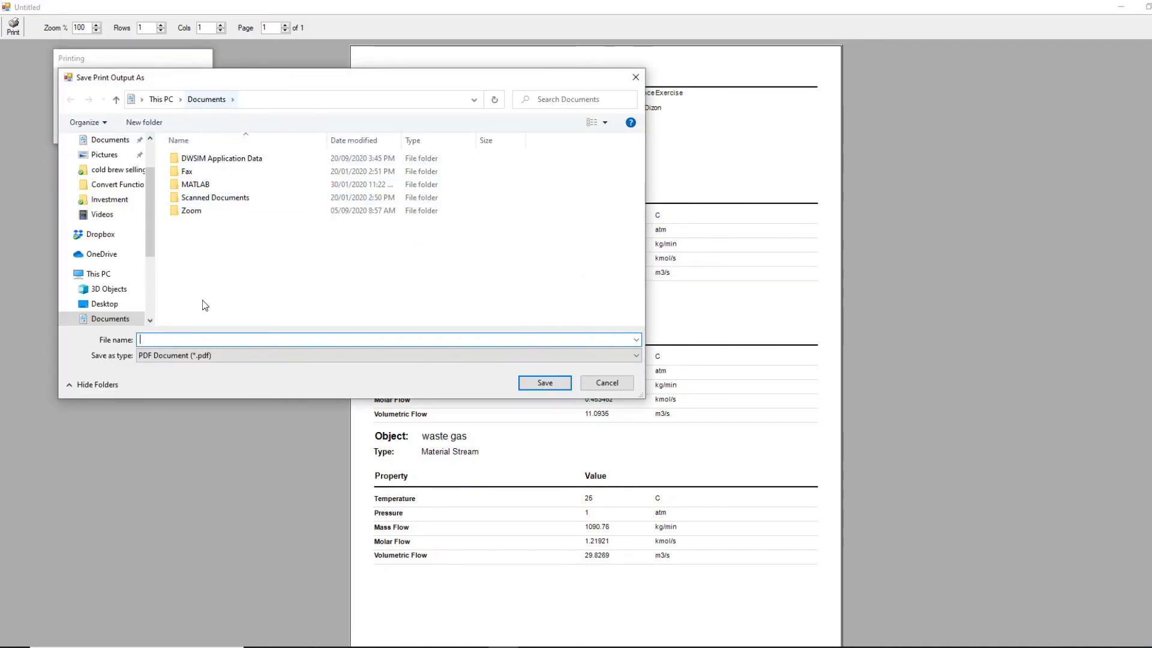
text(material balance sim)
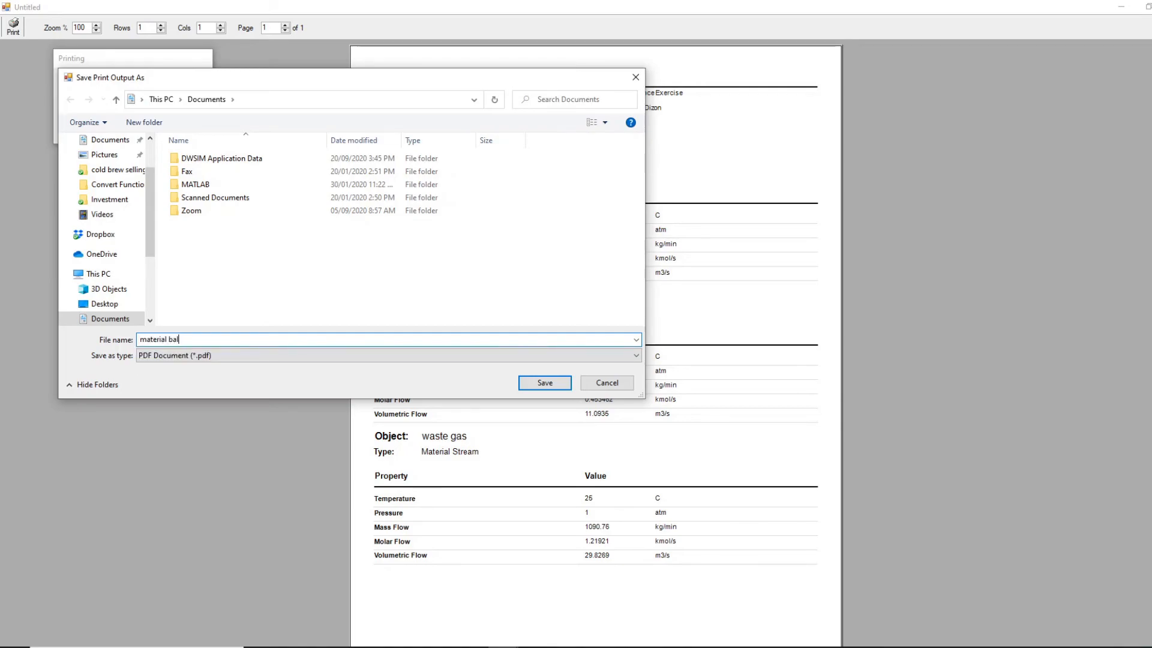
text(ulation result)
click(544, 382)
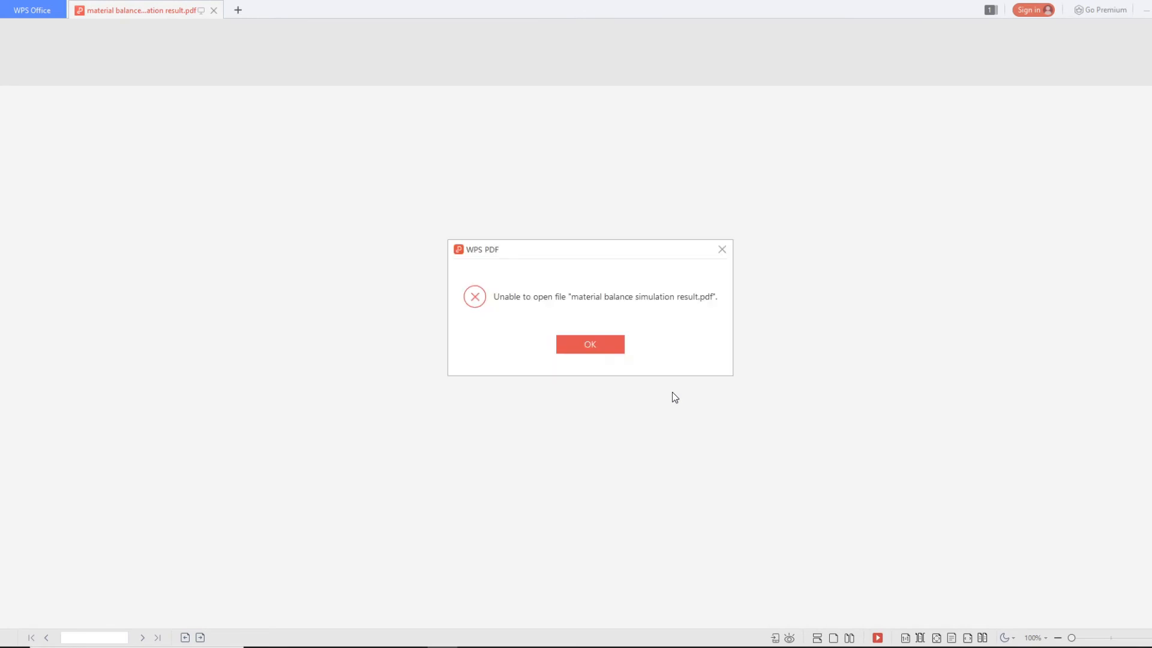
Step: Dismiss the PDF viewer's error, close the viewer and cancel the report's running print job
click(585, 343)
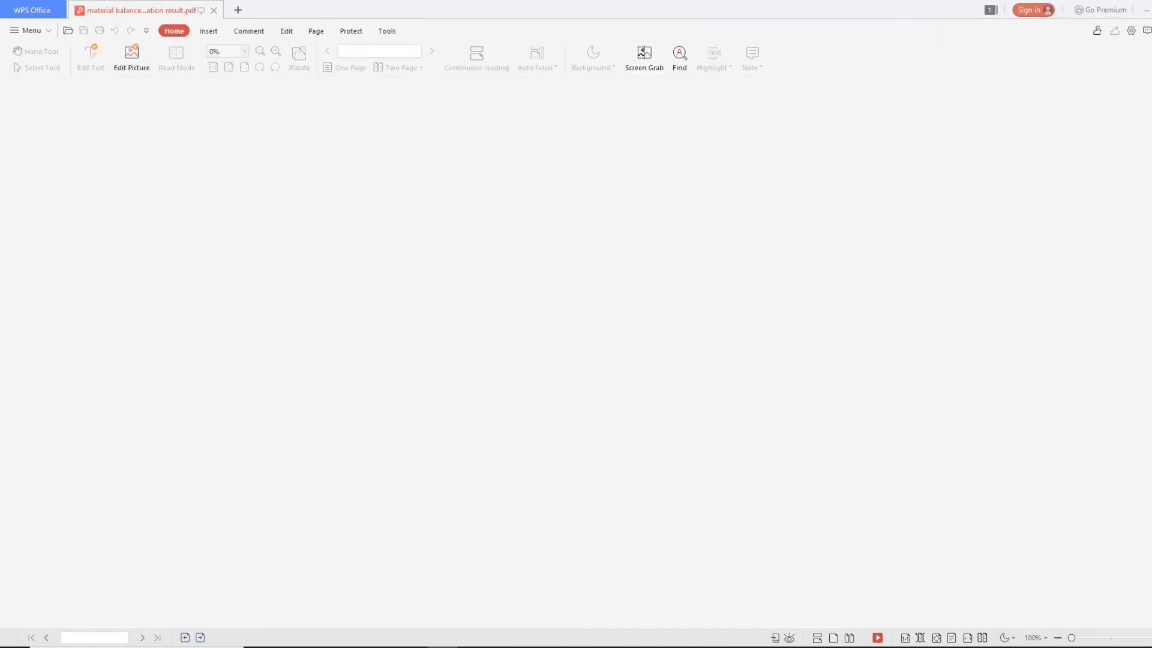
key(ctrl+w)
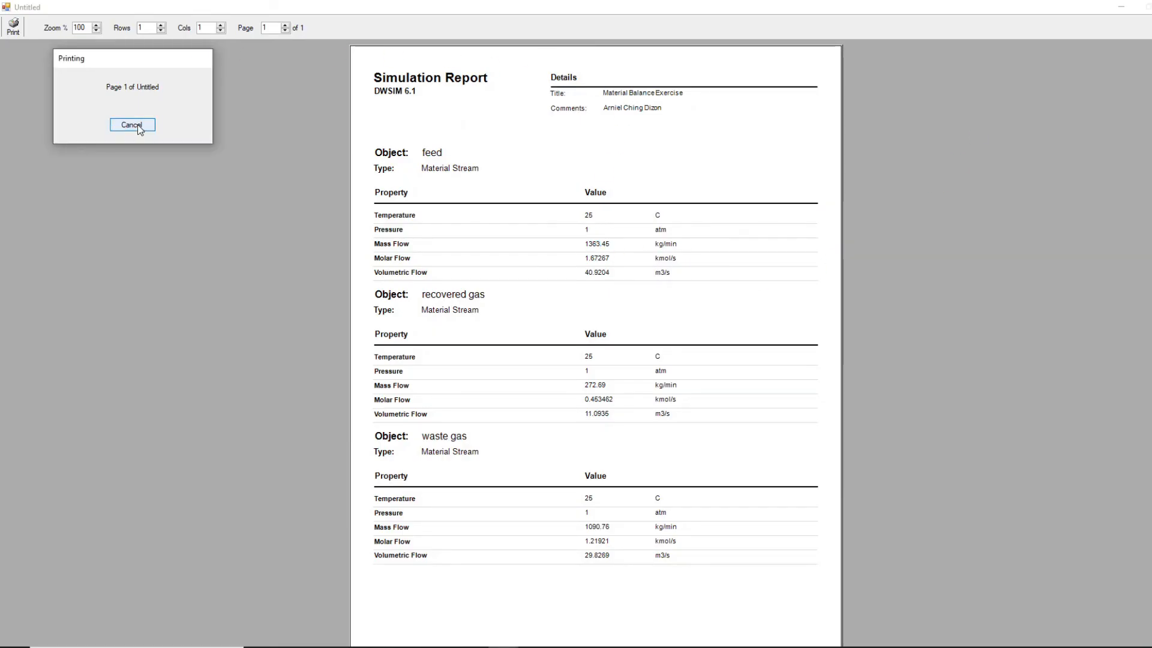
click(131, 124)
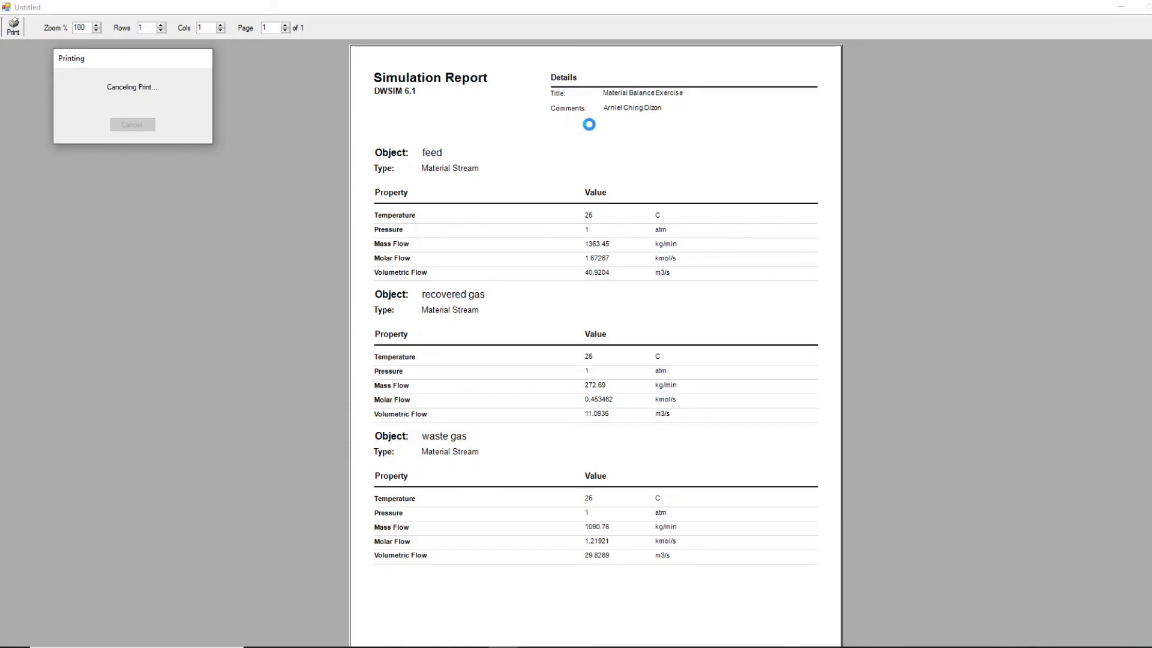
Step: Print the report with Microsoft Print to PDF, replacing the existing "material balance simulation result" file in Documents
click(13, 27)
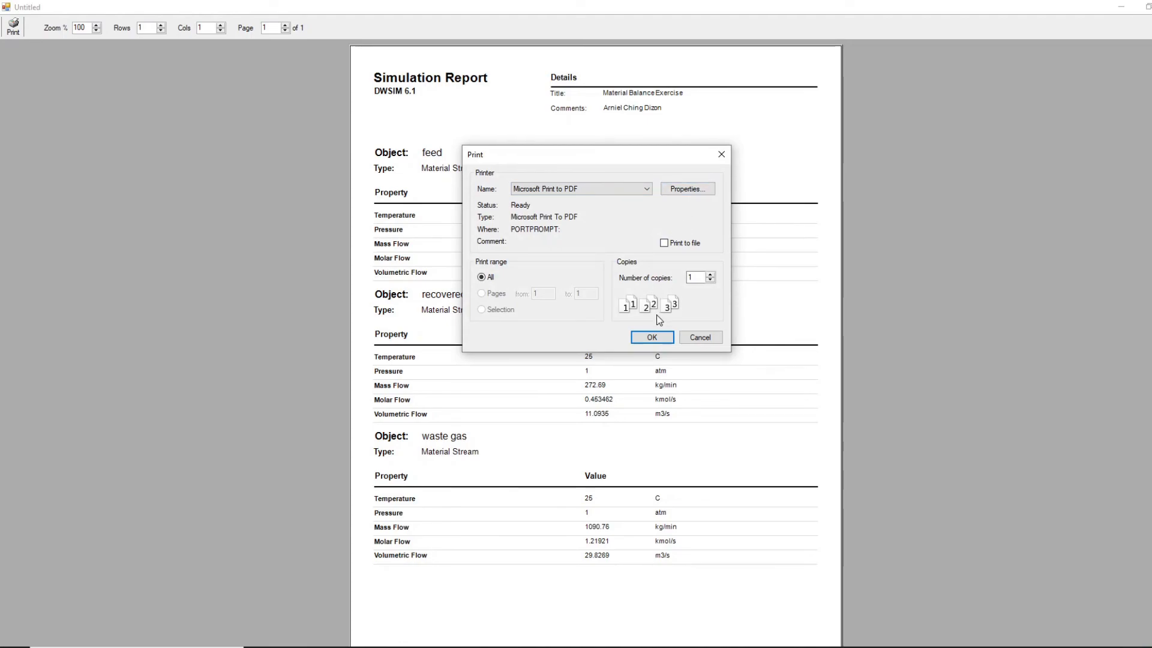
click(653, 337)
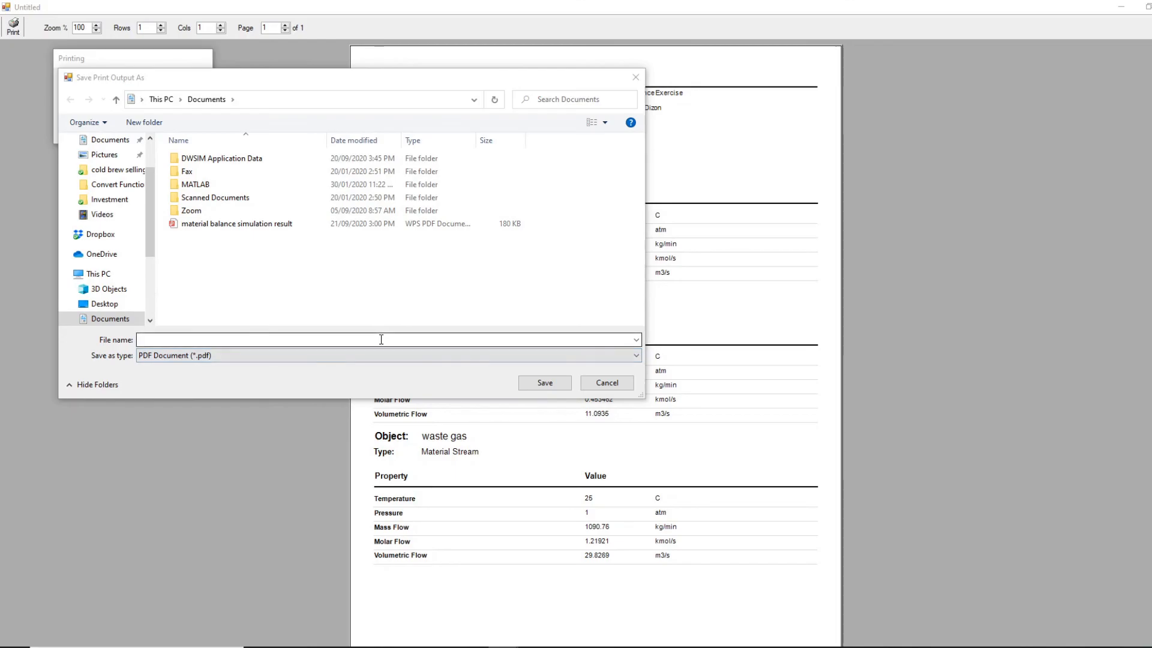
click(289, 225)
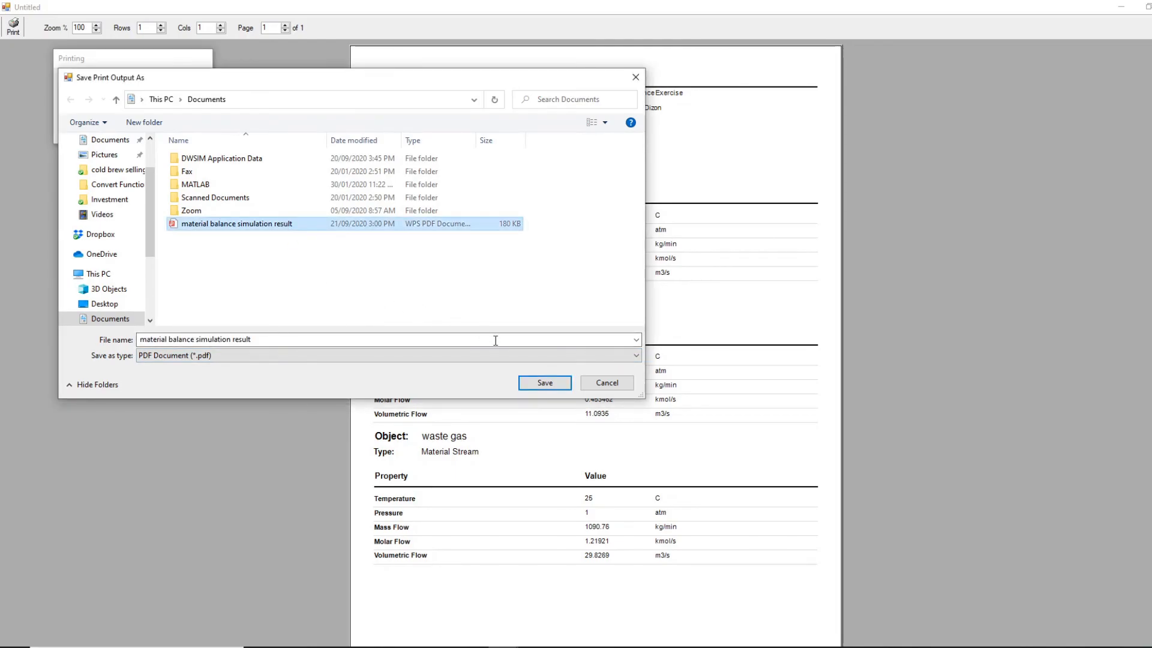
click(542, 382)
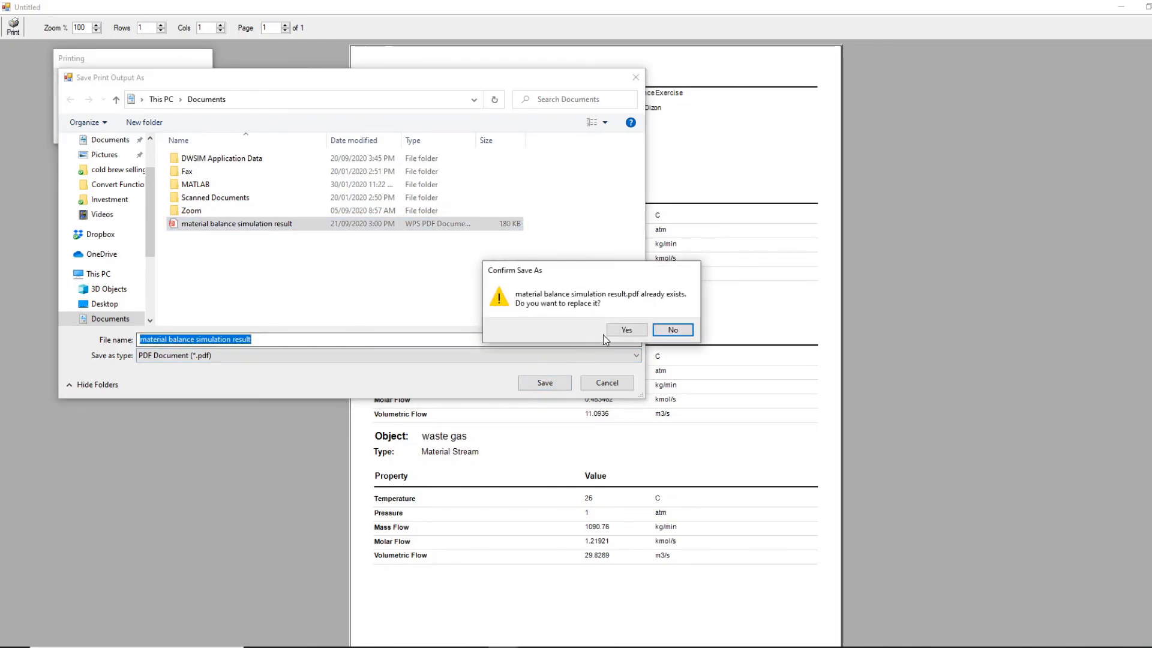
click(617, 328)
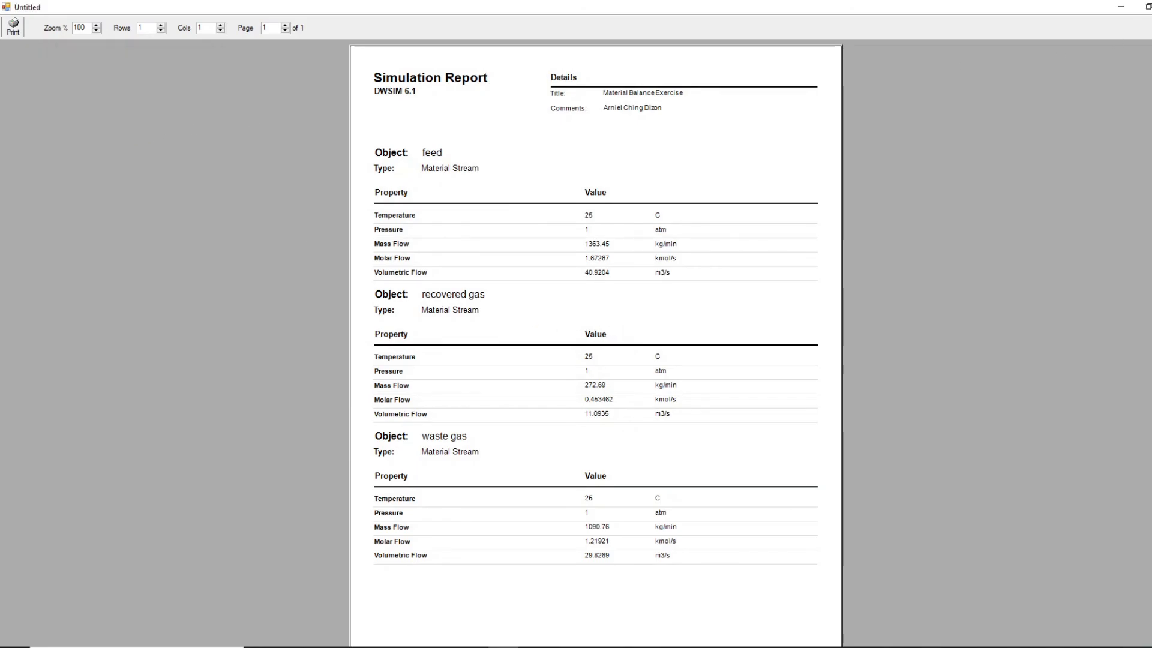
Step: Close the report preview and the report setup, and save the flowsheet
click(1151, 6)
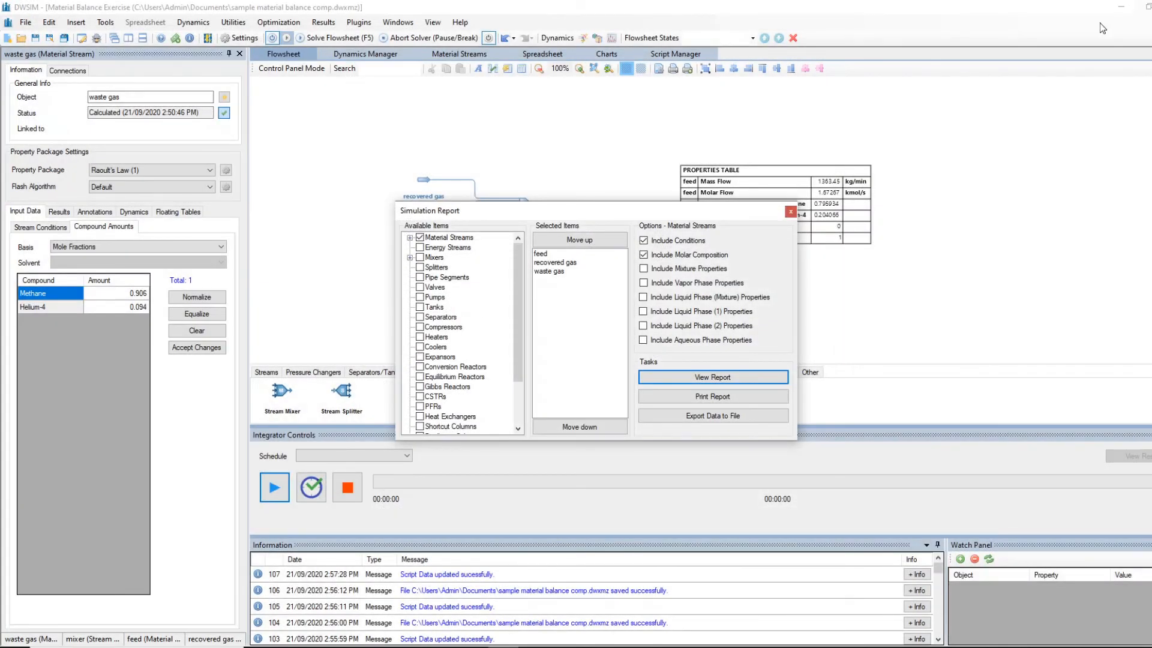
click(791, 212)
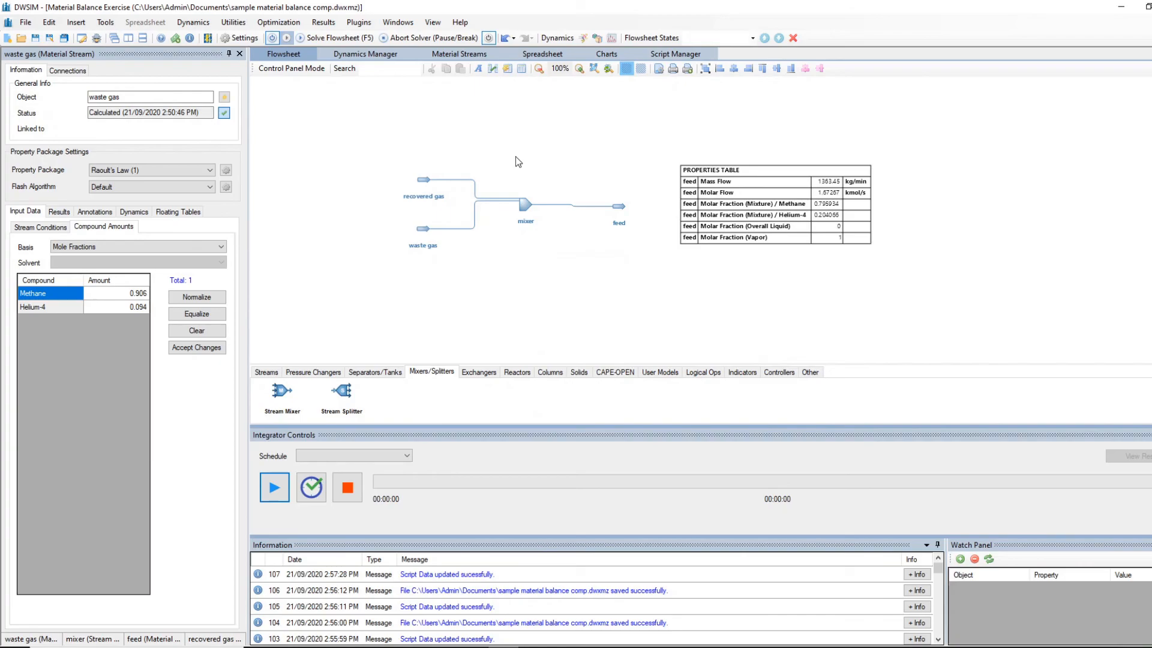
click(35, 39)
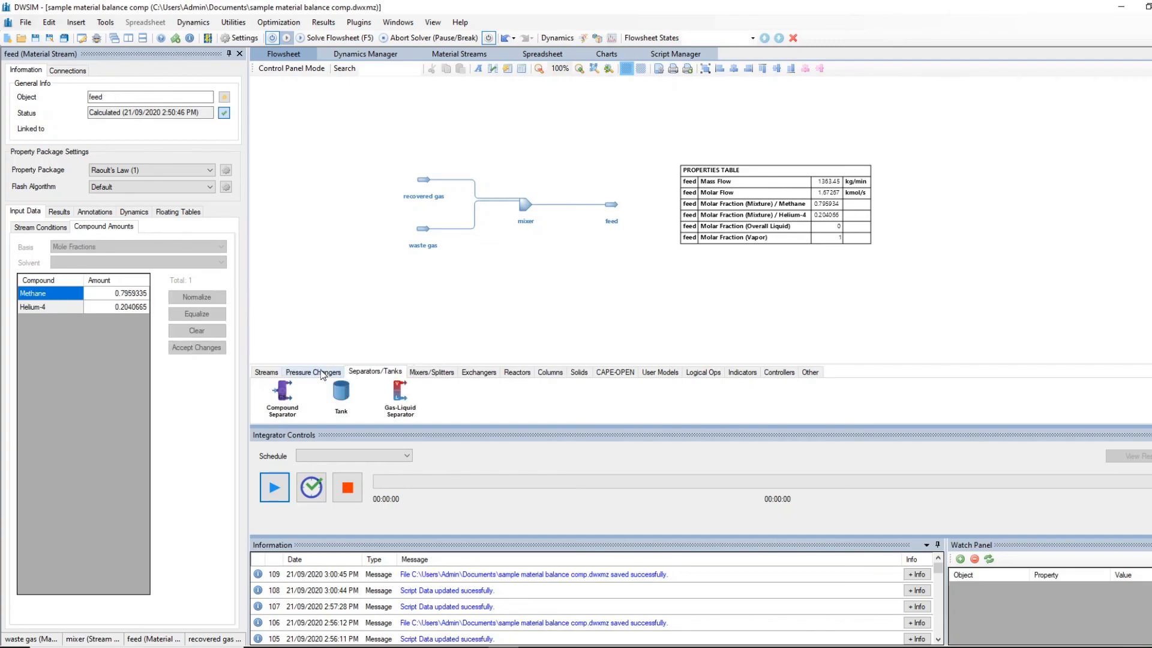
click(422, 374)
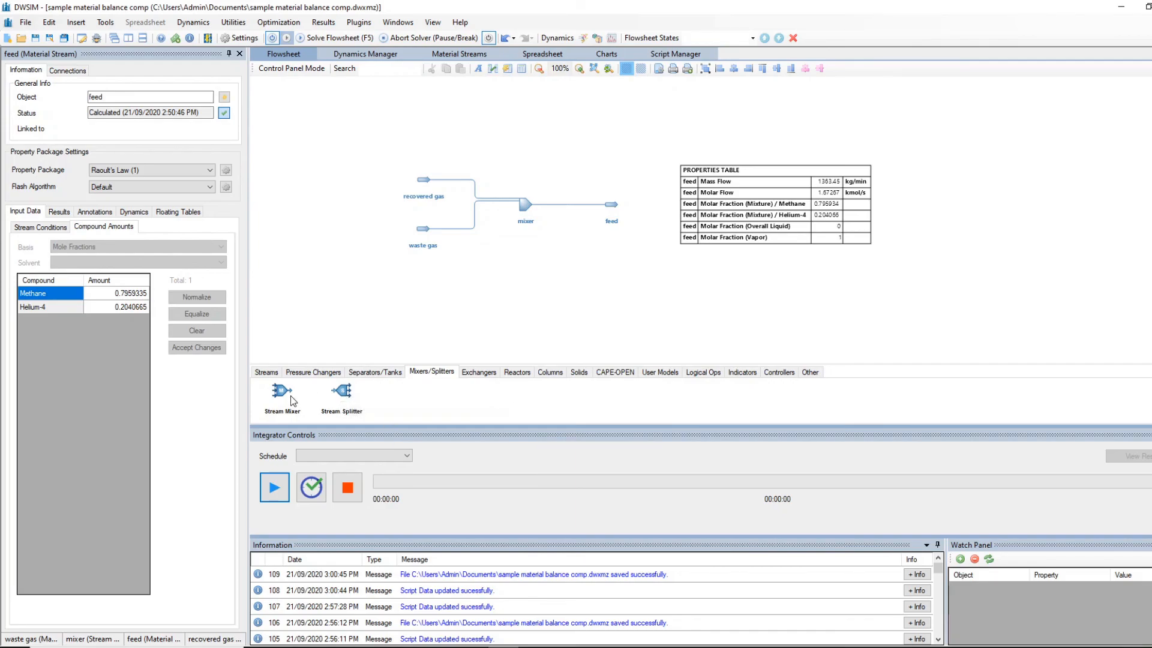
click(373, 372)
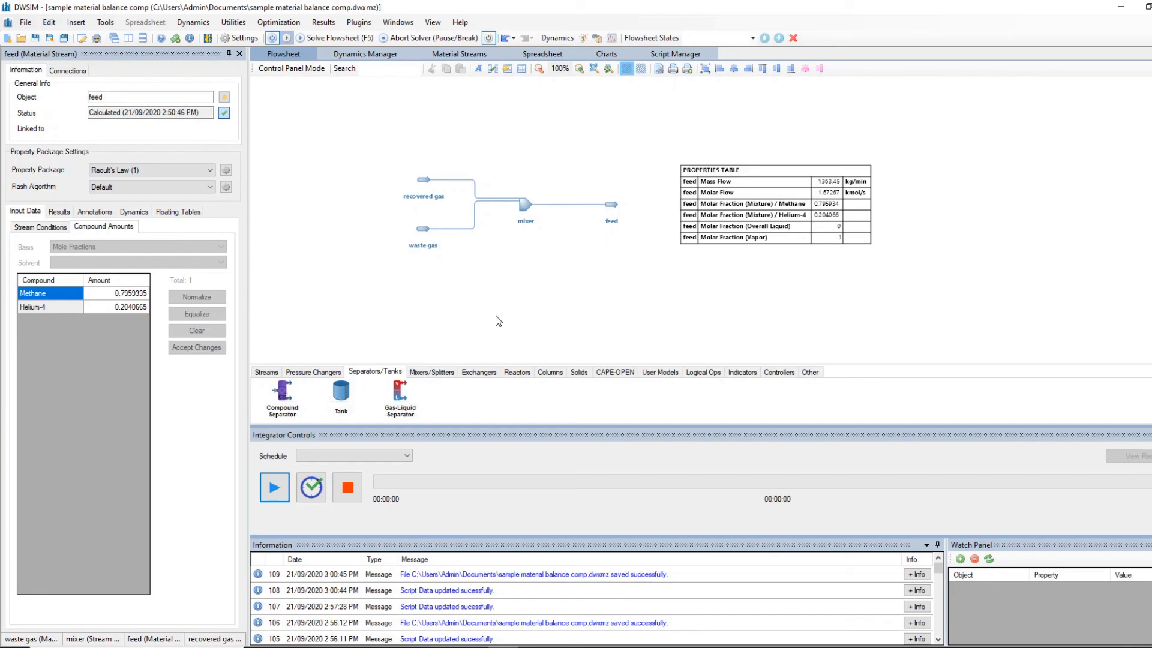
click(430, 372)
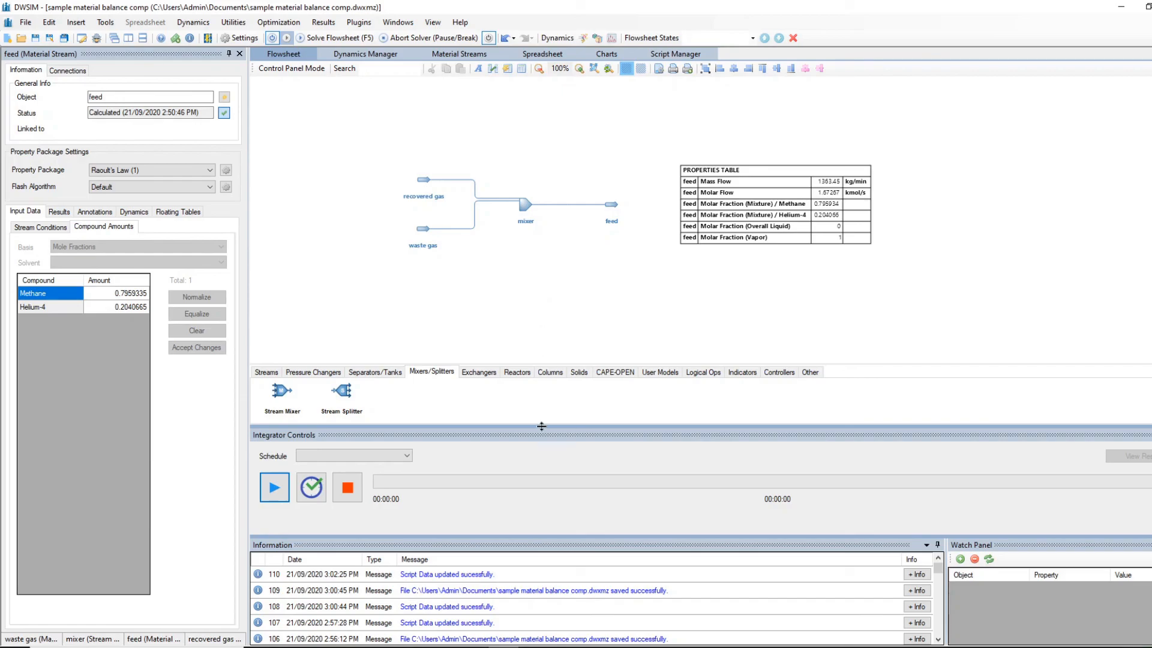
key(alt+Tab)
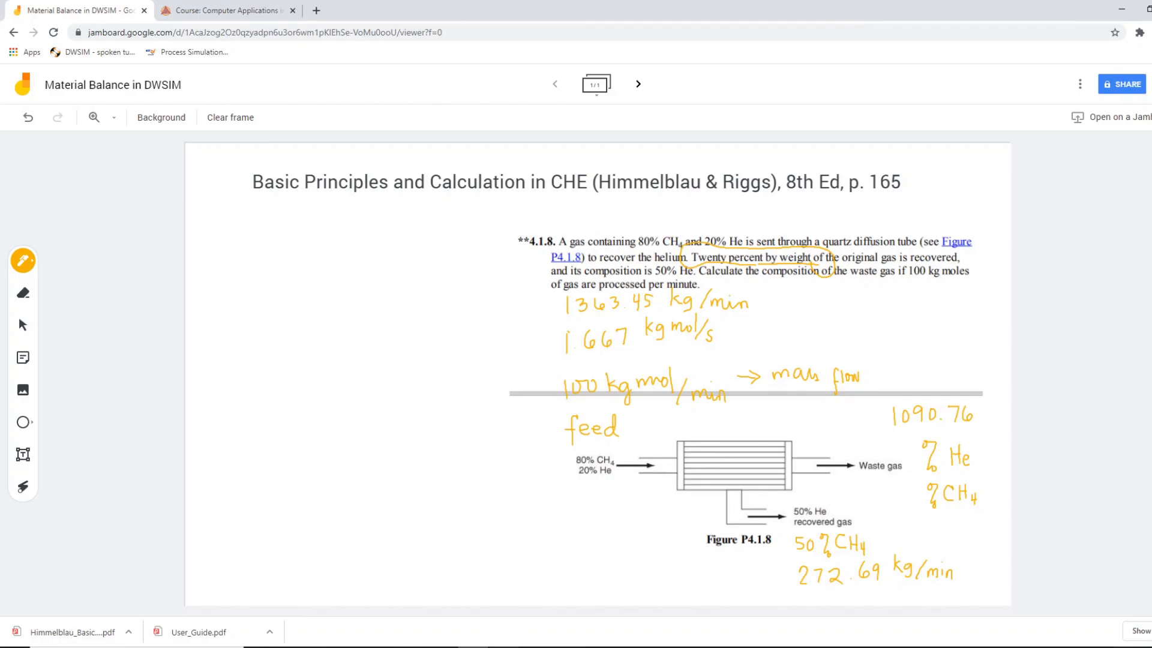
key(alt+Tab)
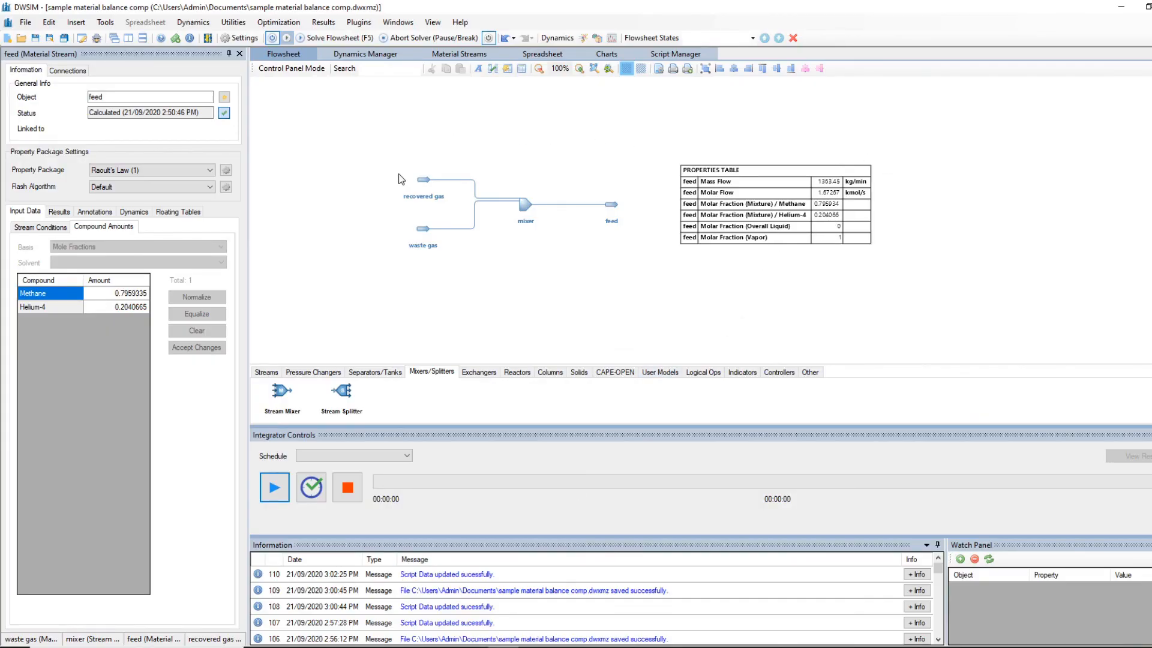